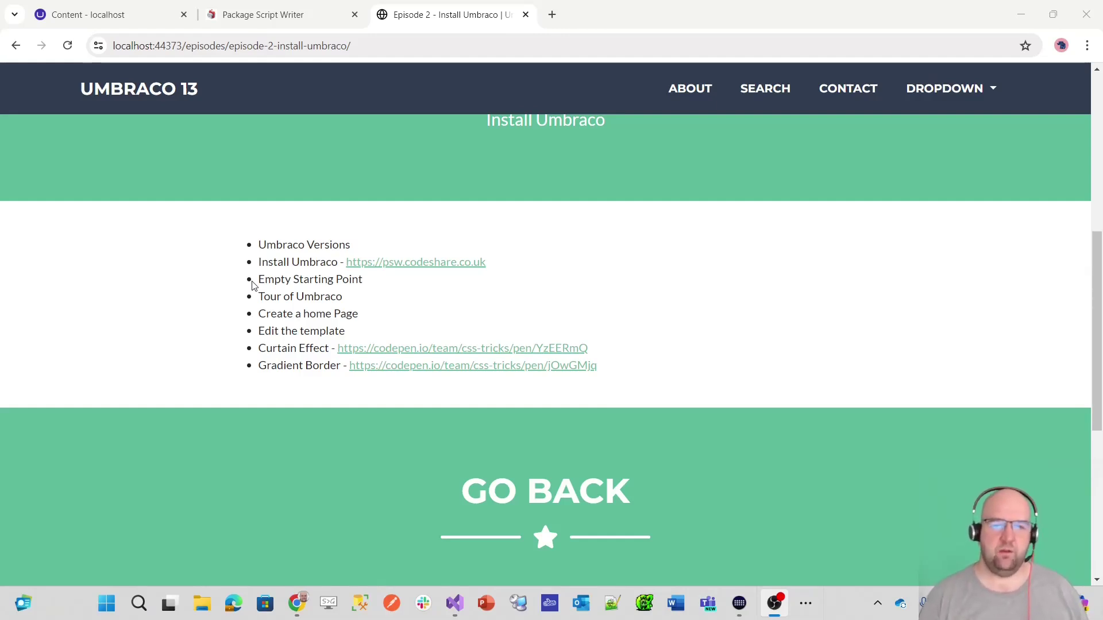
- Scroll back up to the Episode 2 heading and switch to the Package Script Writer site
scroll(686, 451, "up", 7)
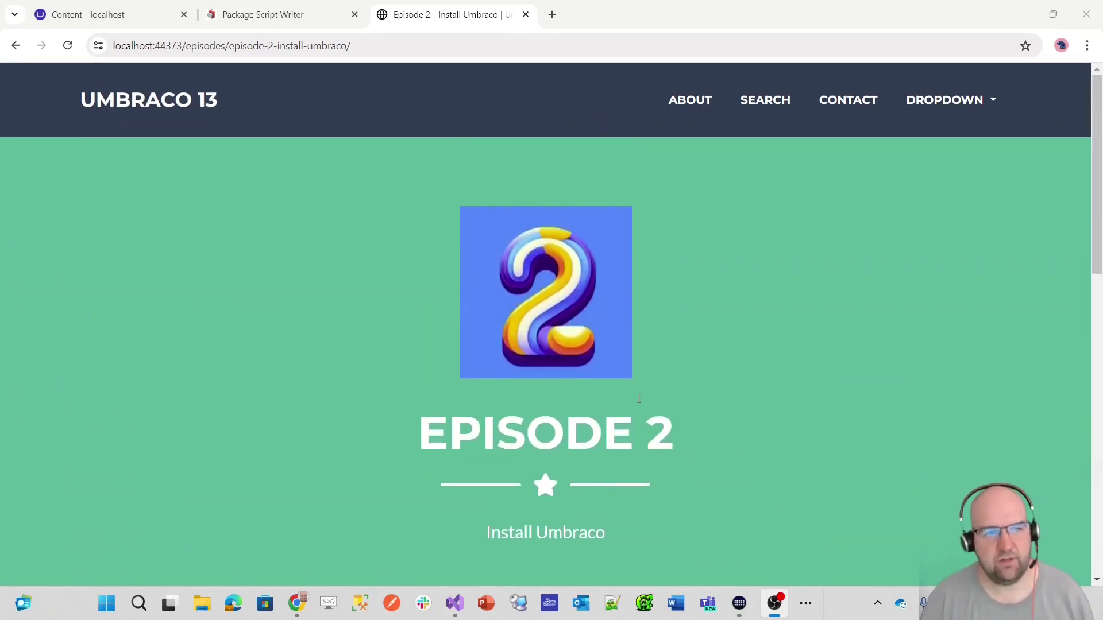
left_click(269, 15)
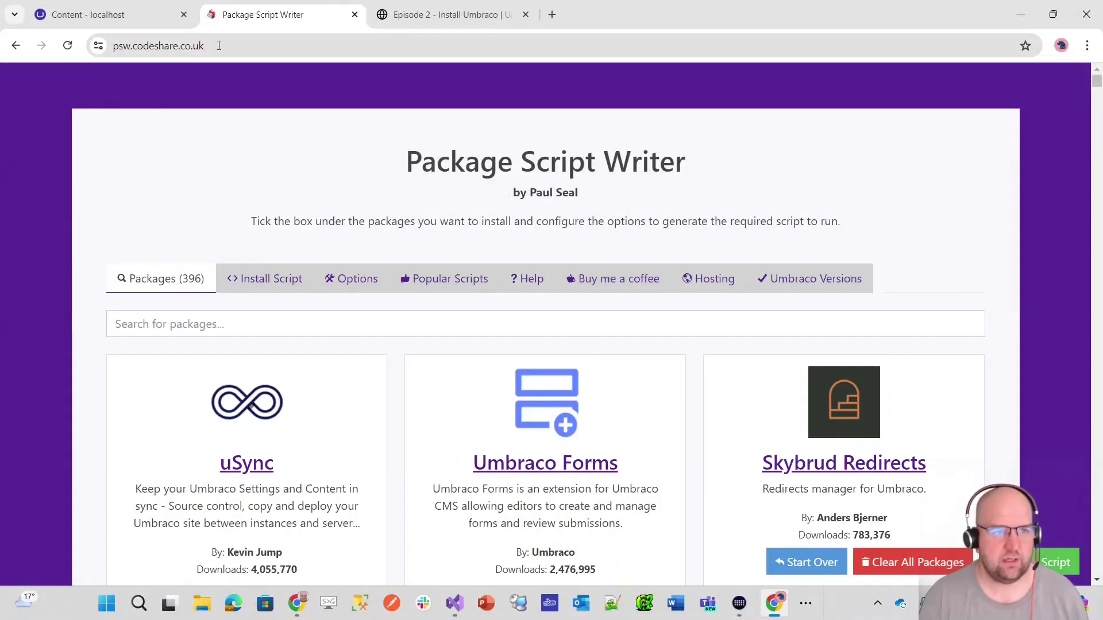
- Highlight 'Package Script' in the page title, then scroll down the page
left_click_drag(399, 168, 607, 167)
left_click(726, 174)
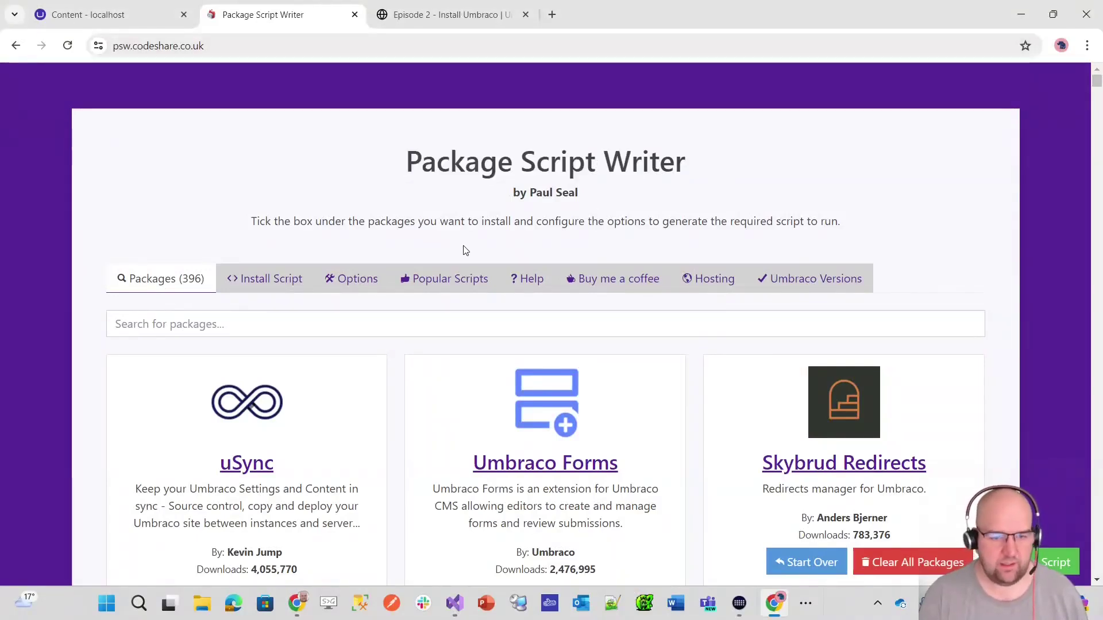
scroll(457, 266, "down", 1)
scroll(458, 266, "down", 1)
scroll(460, 258, "down", 1)
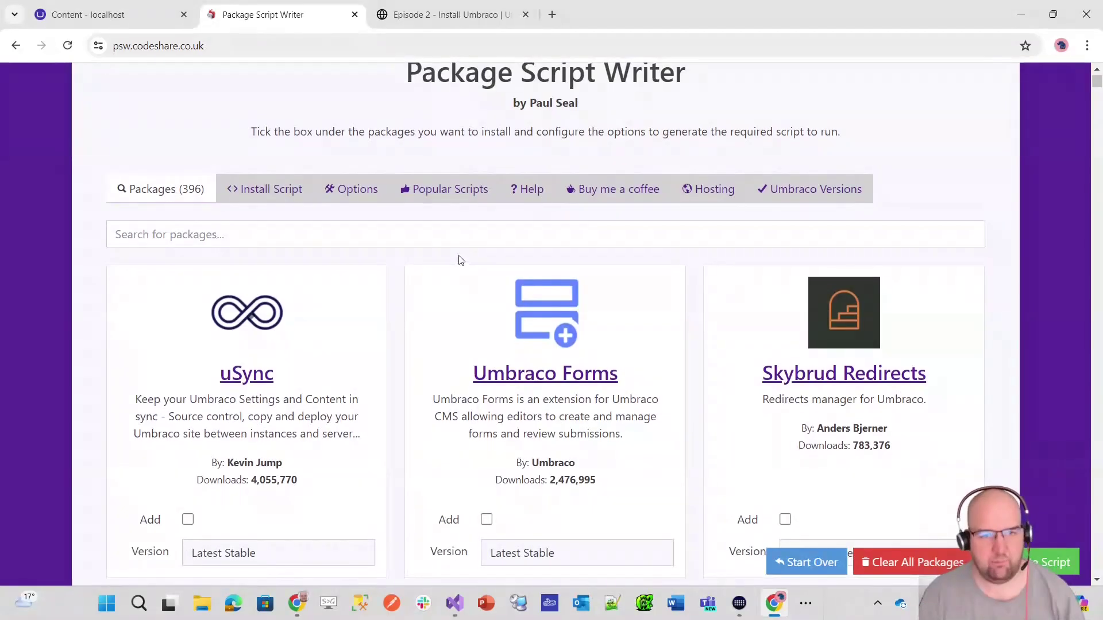
- Scroll through the generated install script, then bring up the Umbraco Versions table
left_click(273, 202)
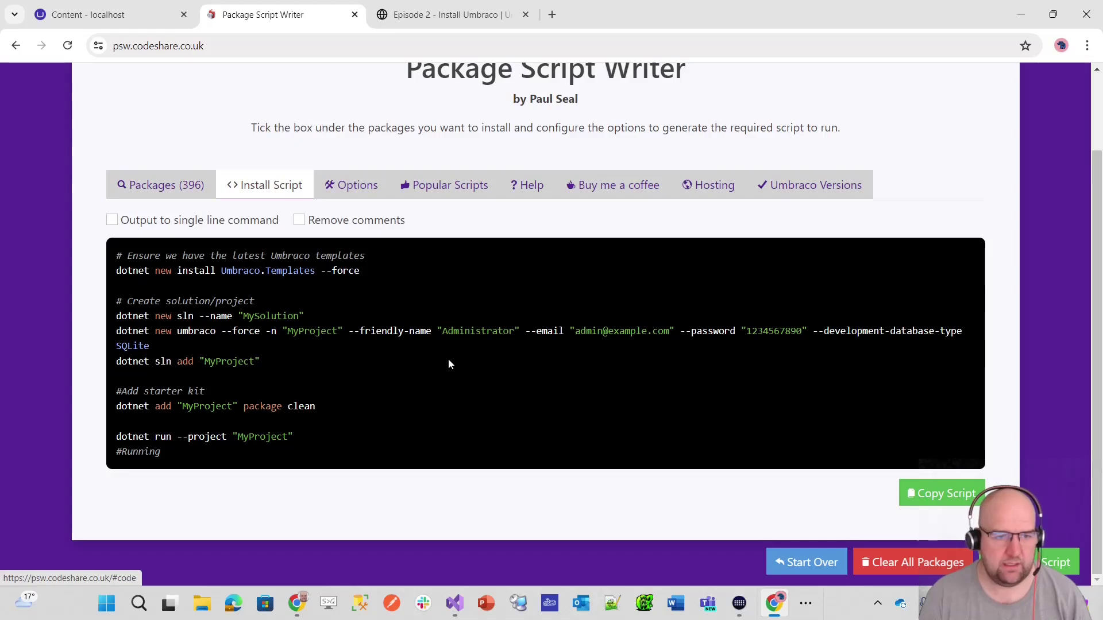
scroll(430, 287, "up", 1)
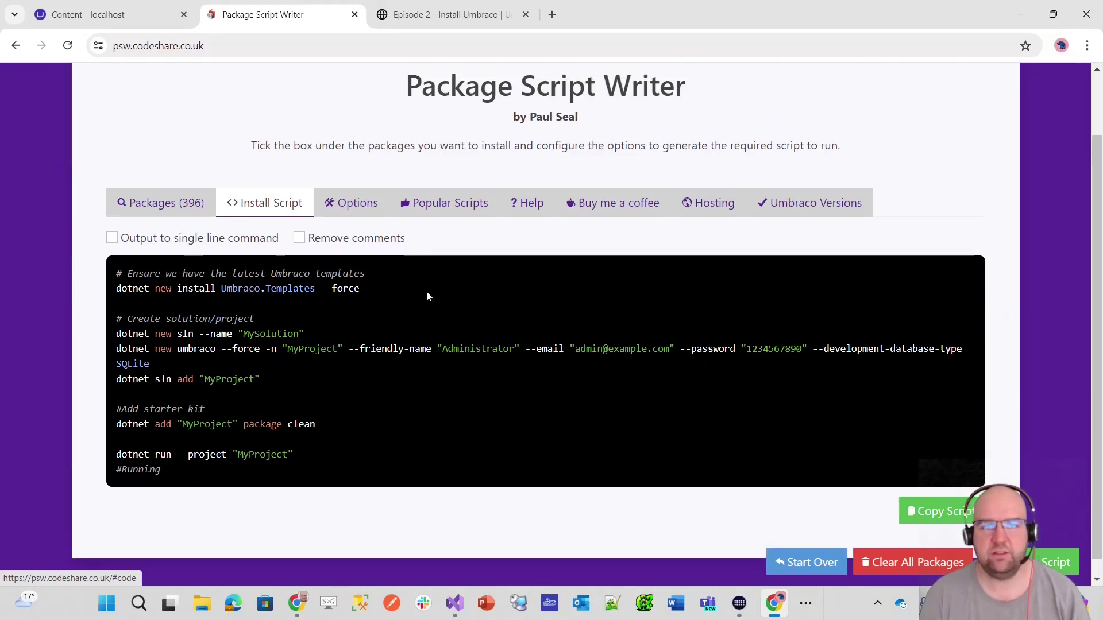
scroll(426, 290, "down", 1)
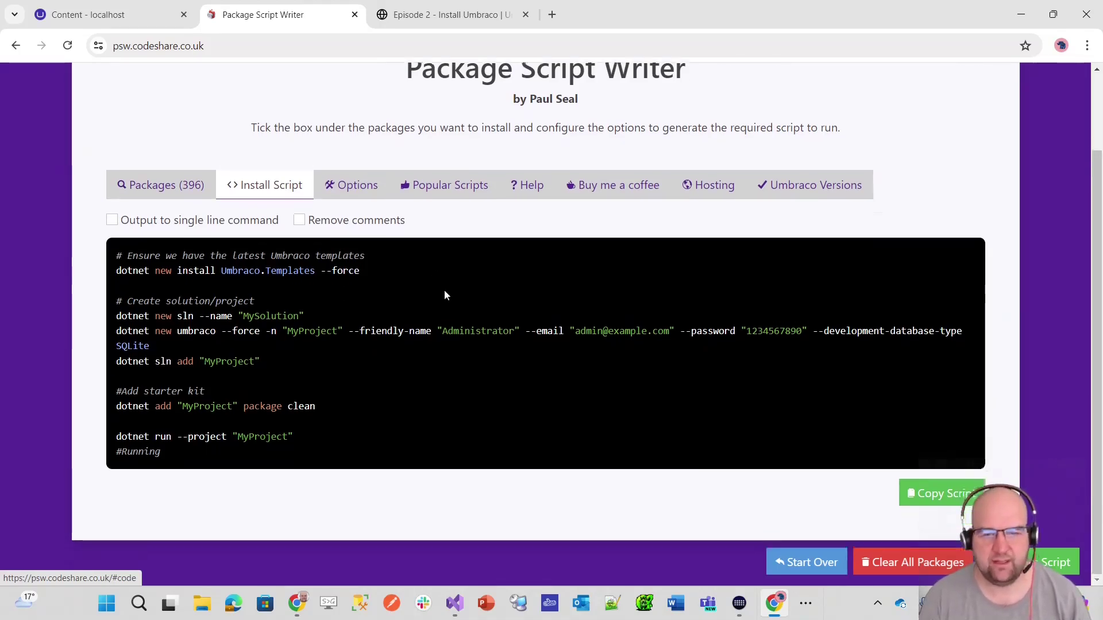
scroll(305, 335, "up", 2)
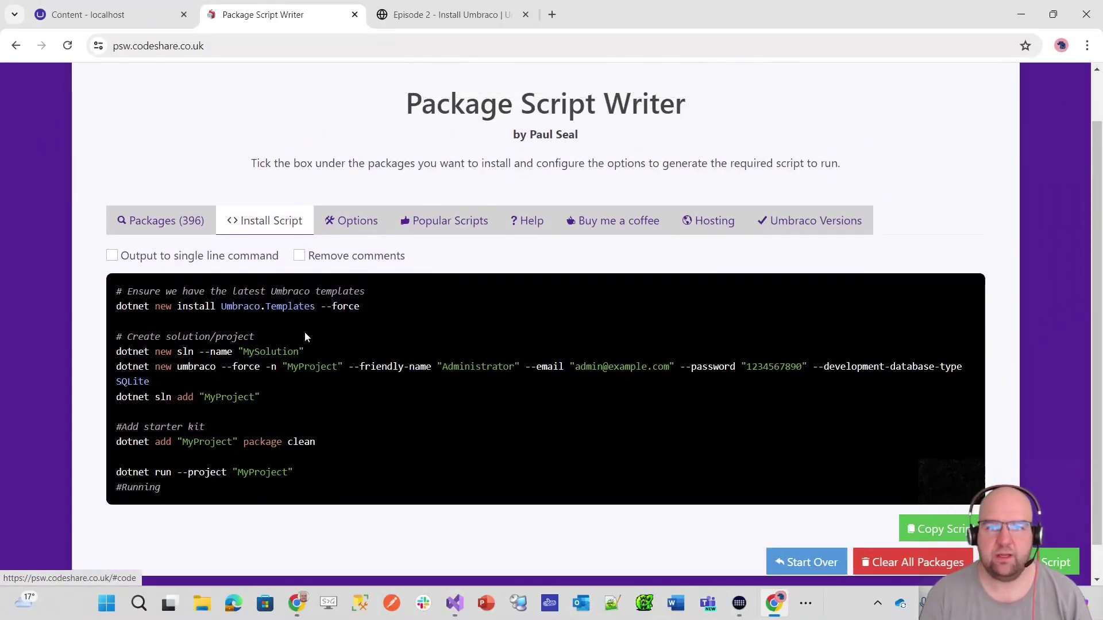
scroll(460, 333, "up", 1)
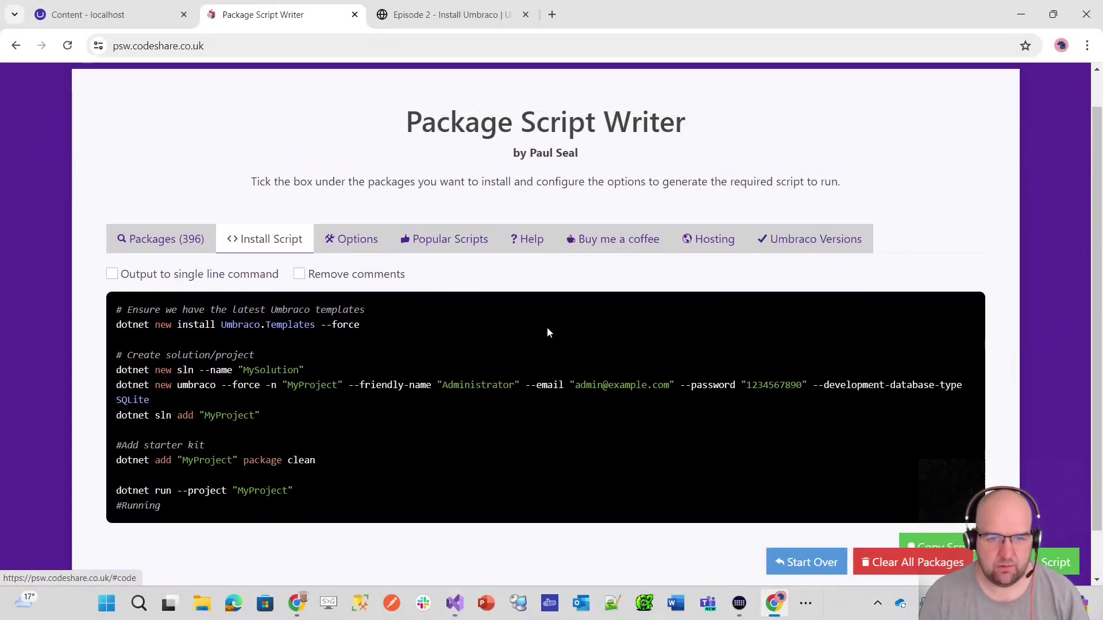
scroll(549, 332, "up", 1)
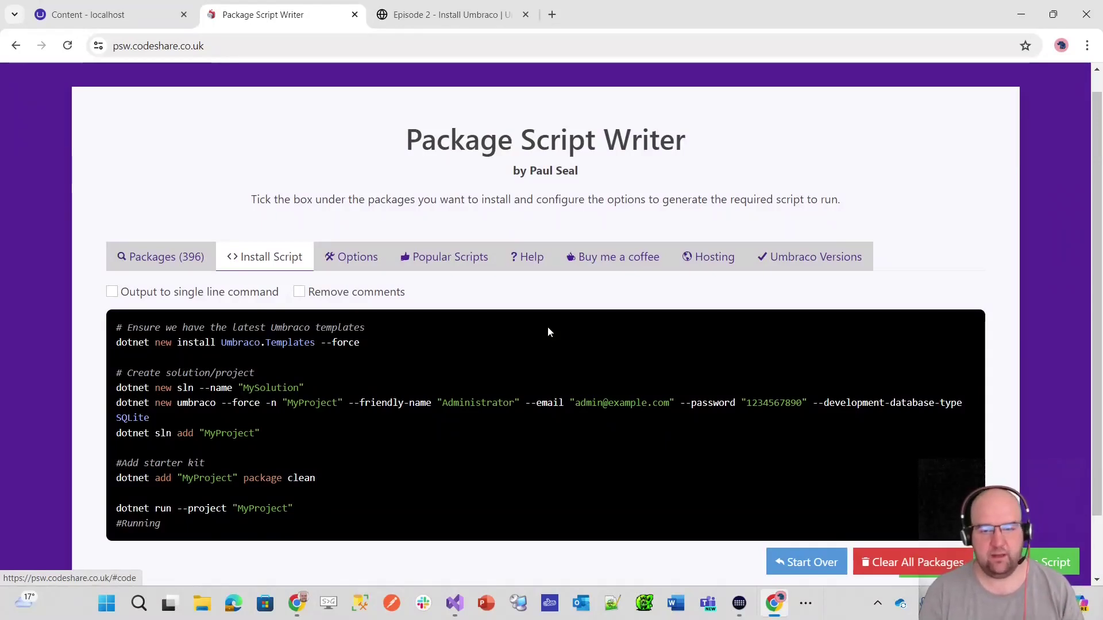
left_click(799, 264)
scroll(795, 296, "down", 4)
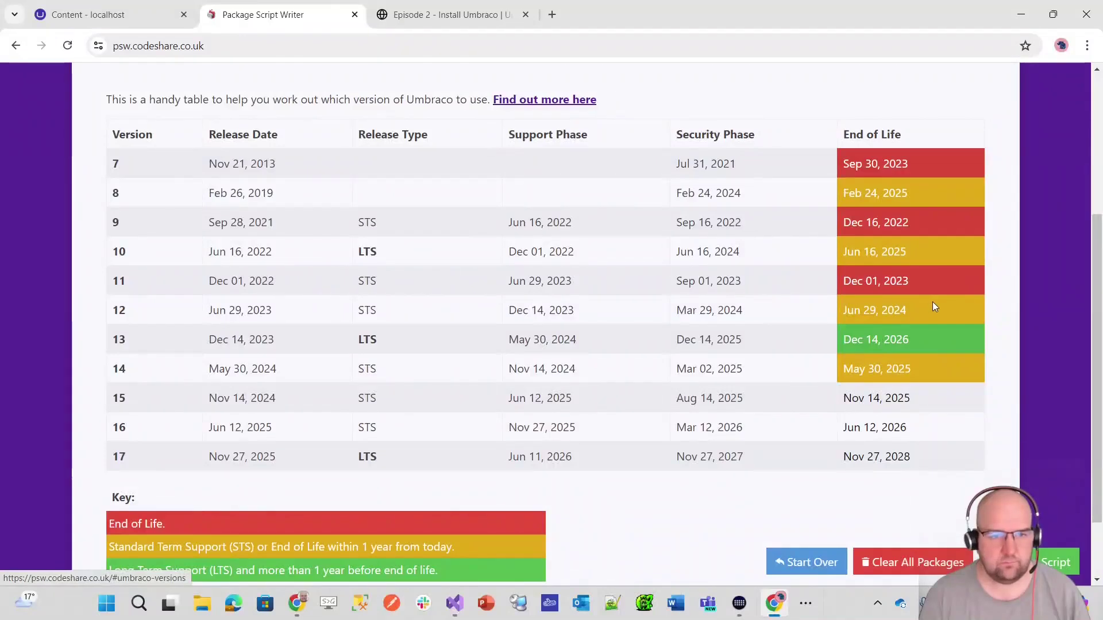
scroll(931, 301, "up", 3)
scroll(1028, 296, "down", 4)
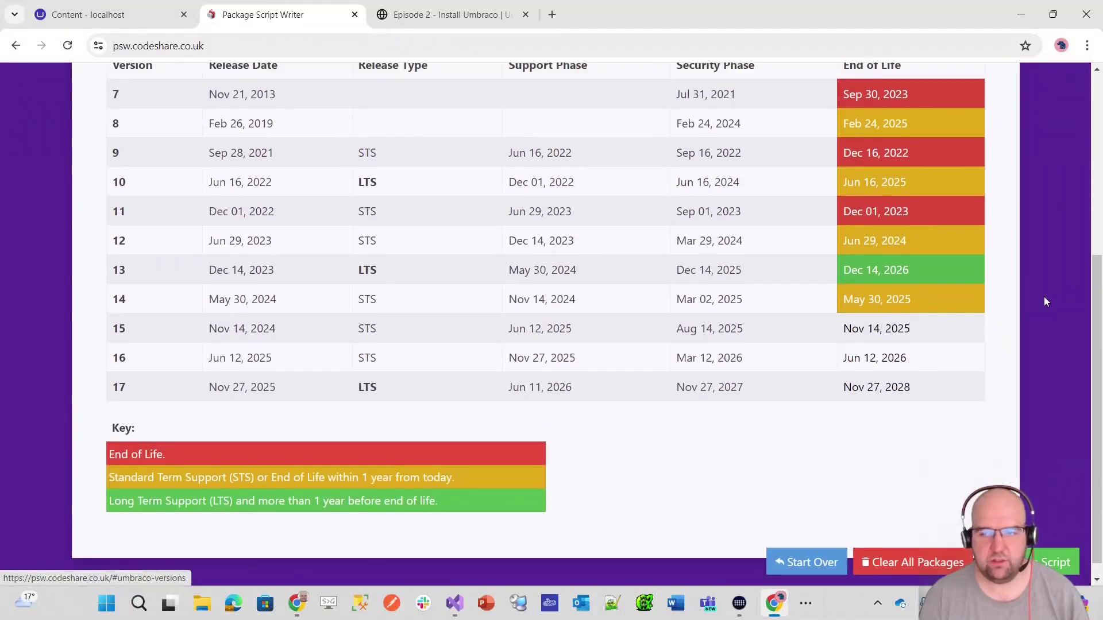
scroll(1043, 298, "up", 1)
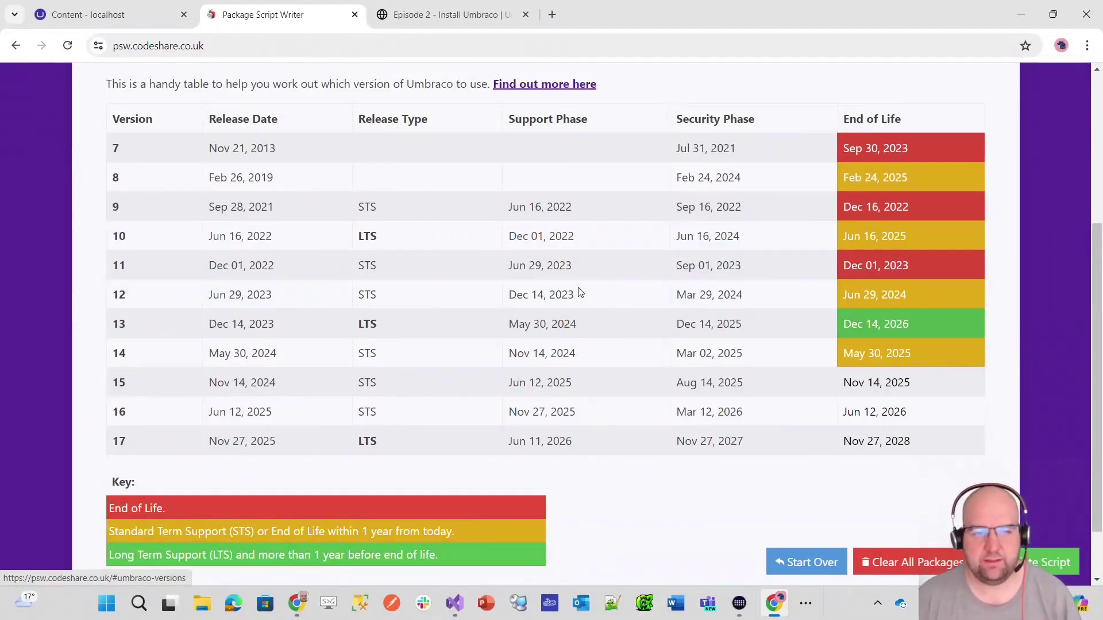
scroll(593, 263, "down", 1)
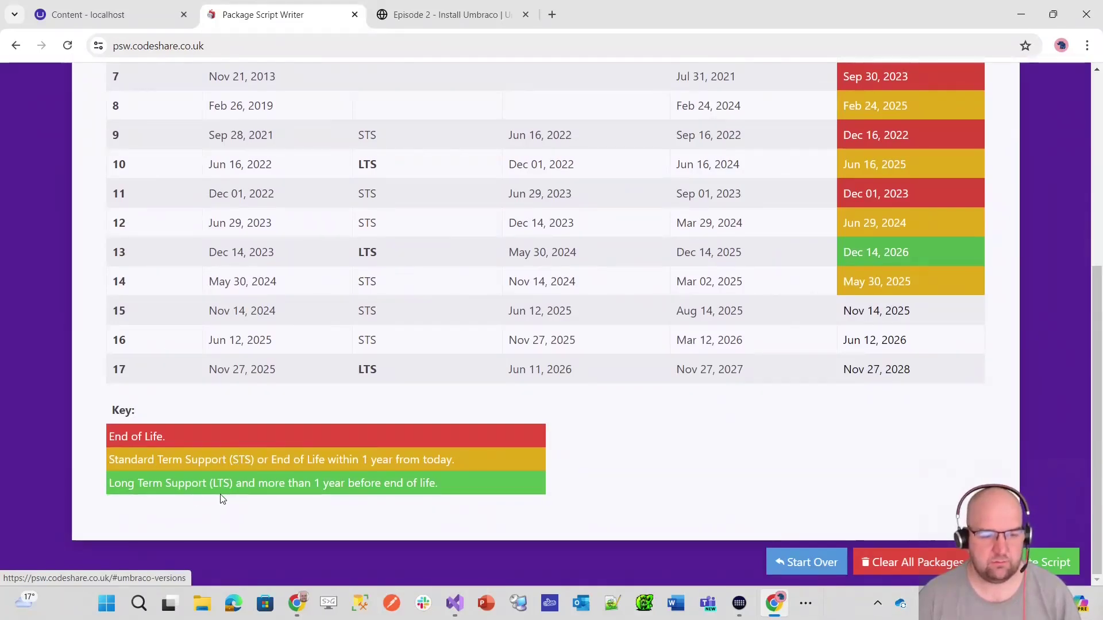
scroll(476, 402, "up", 1)
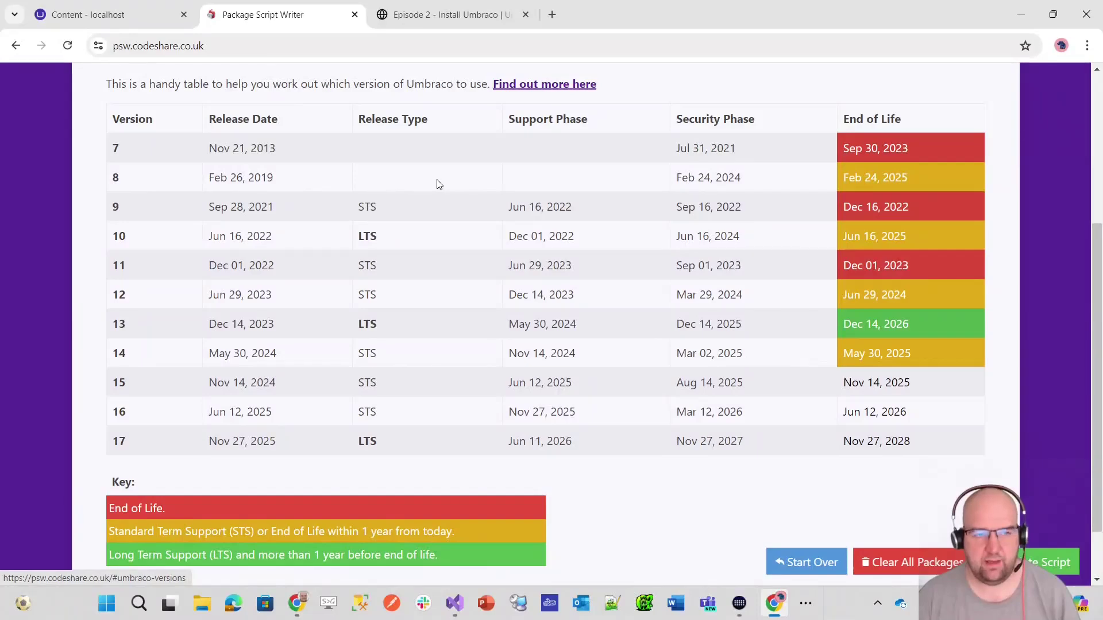
left_click_drag(920, 177, 837, 179)
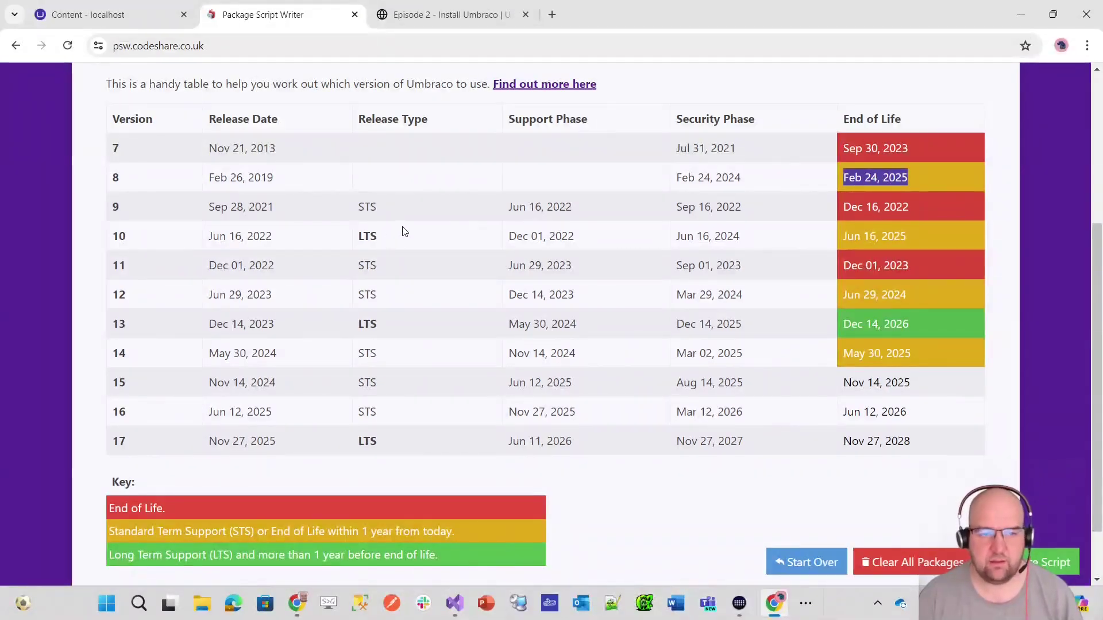
left_click_drag(384, 239, 355, 237)
left_click(373, 237)
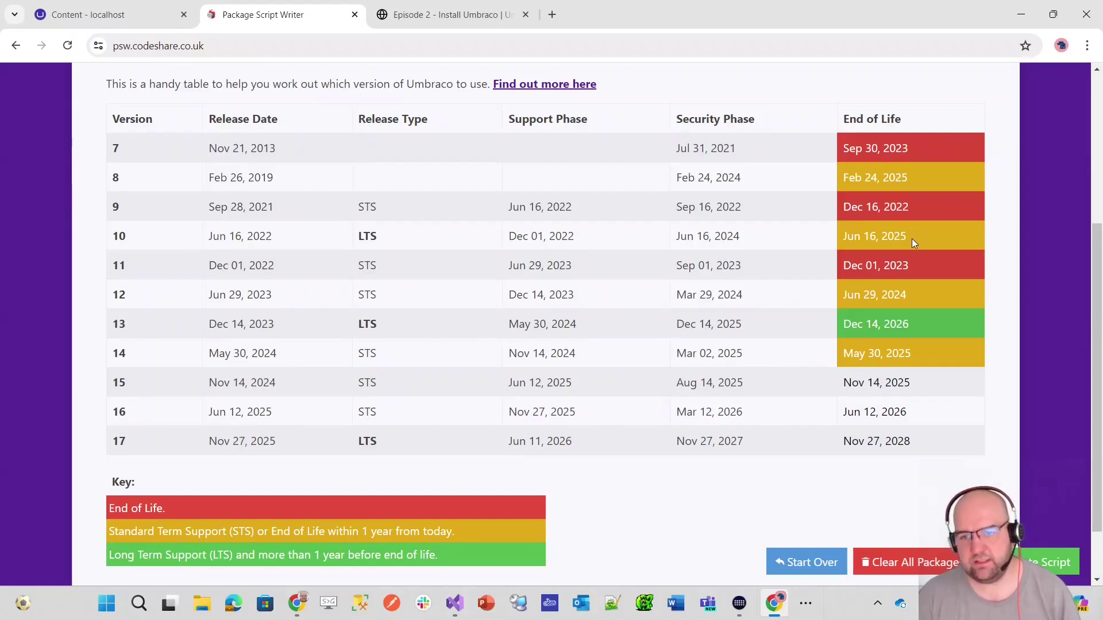
left_click_drag(761, 242, 674, 242)
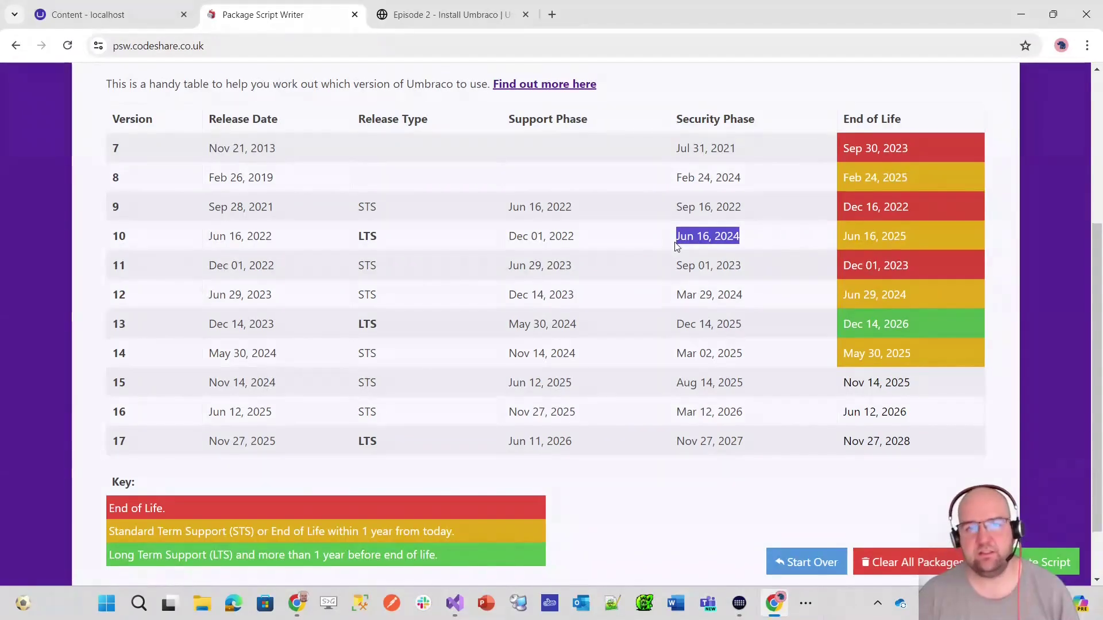
left_click(753, 246)
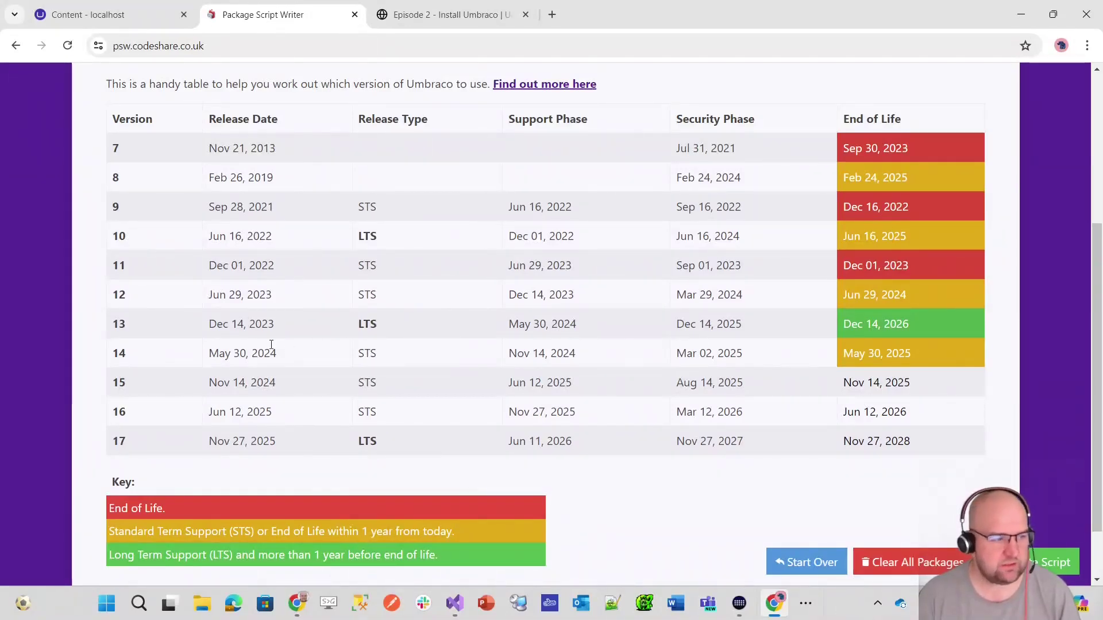
scroll(130, 336, "up", 1)
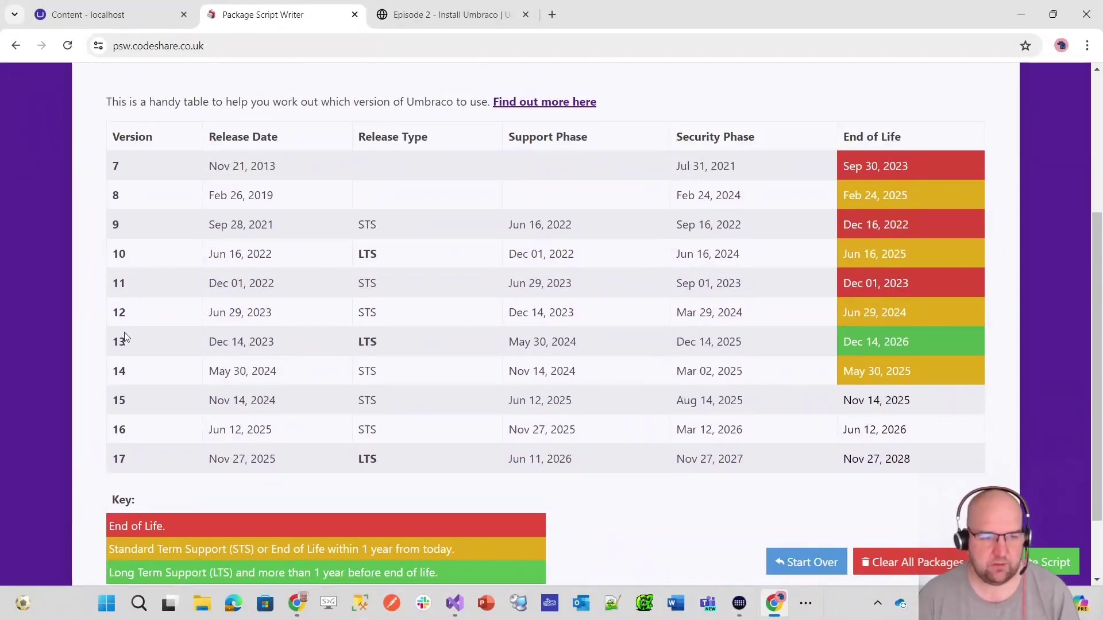
double_click(368, 341)
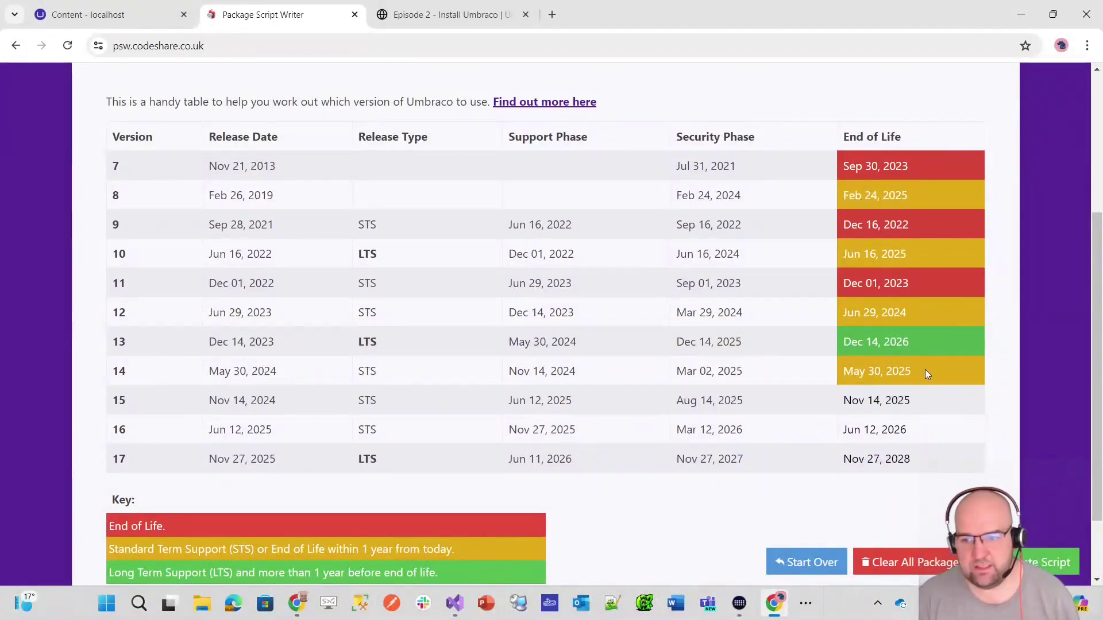
left_click_drag(922, 371, 866, 372)
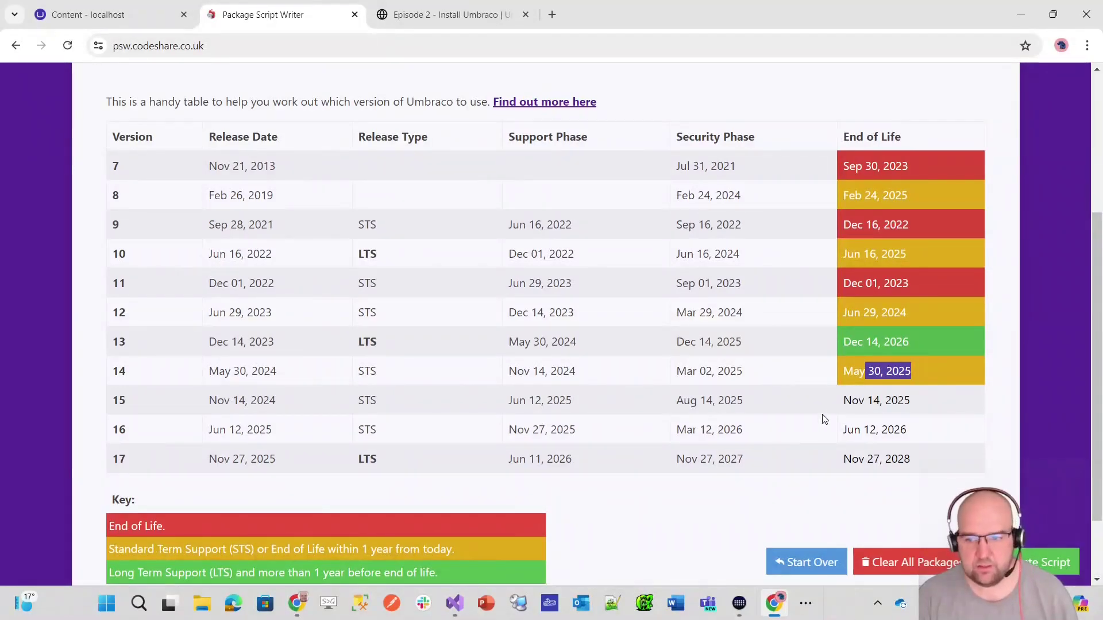
left_click(921, 378)
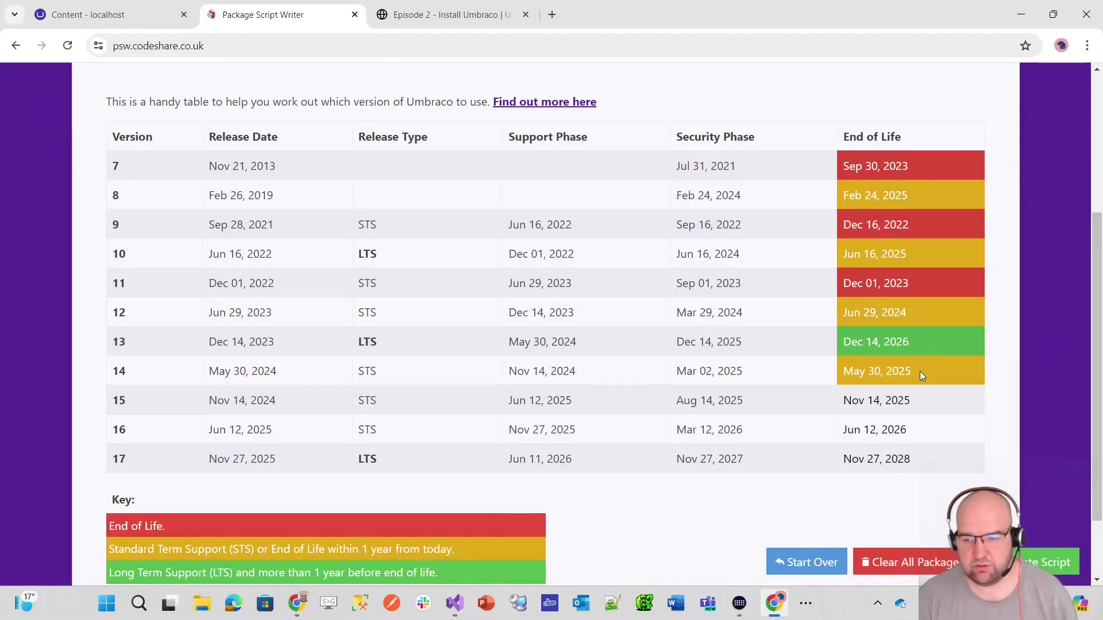
left_click_drag(919, 371, 825, 384)
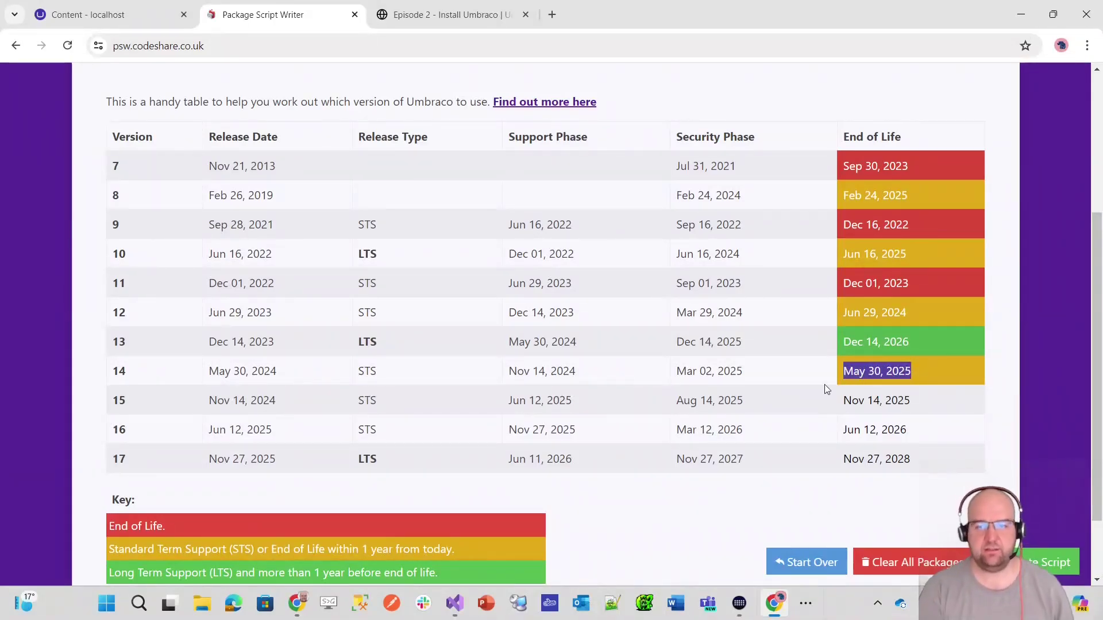
left_click_drag(753, 373, 675, 373)
scroll(717, 373, "down", 1)
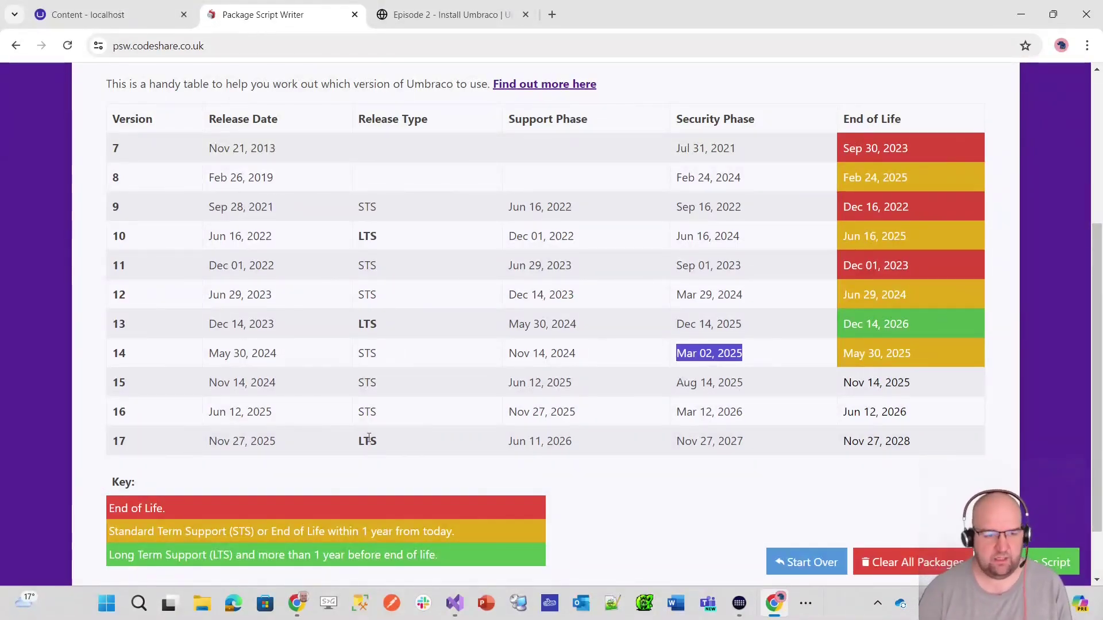
left_click_drag(126, 383, 137, 419)
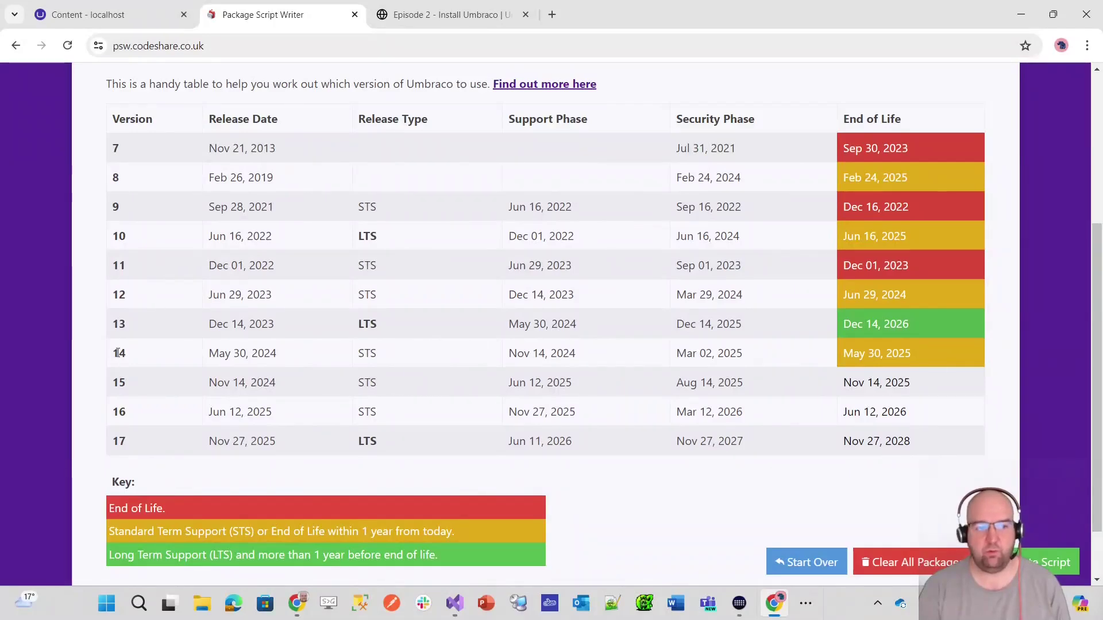
scroll(153, 327, "down", 1)
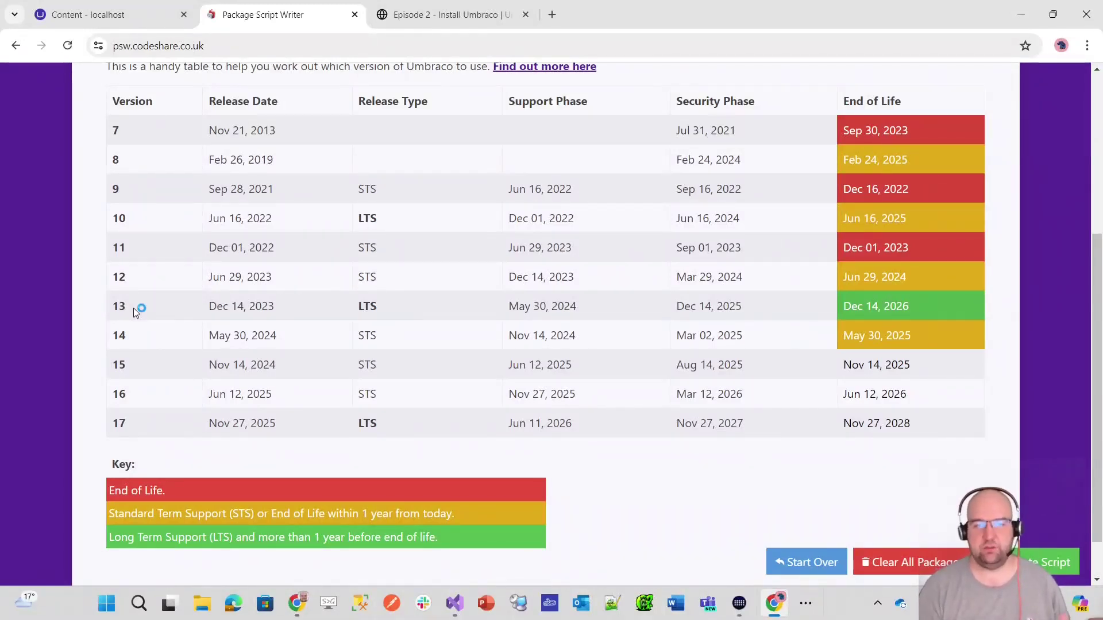
double_click(134, 306)
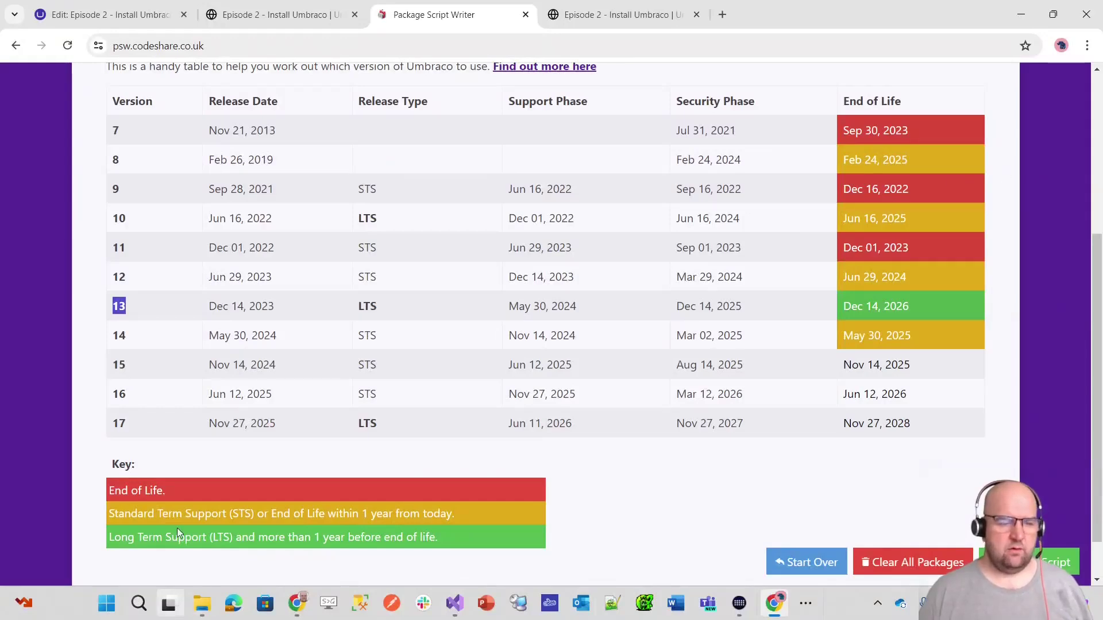
left_click(202, 603)
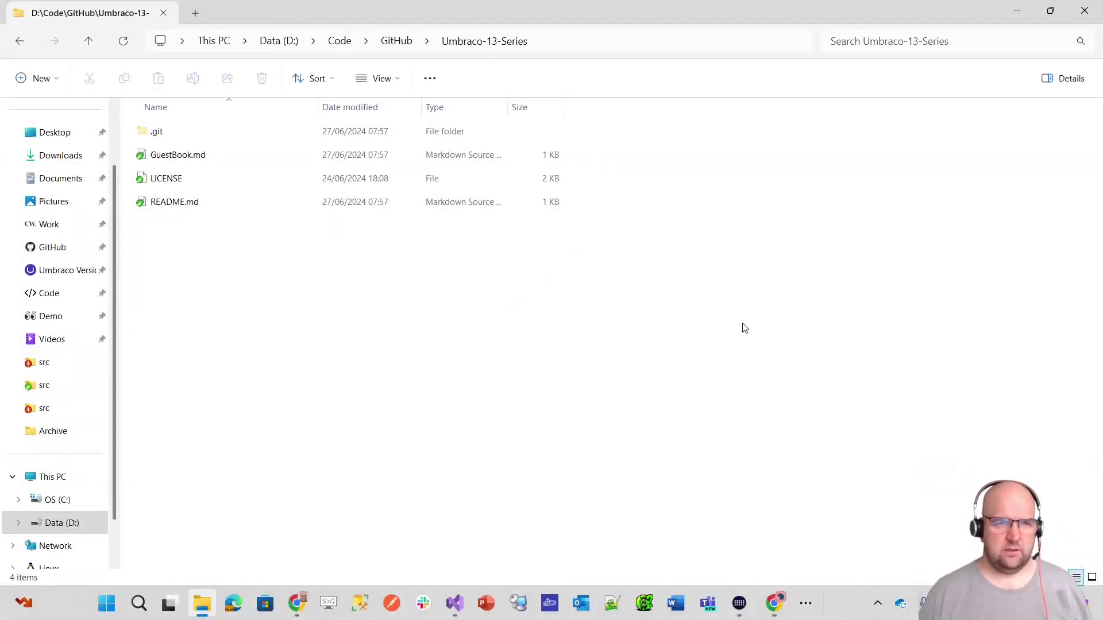
key("alt+Tab")
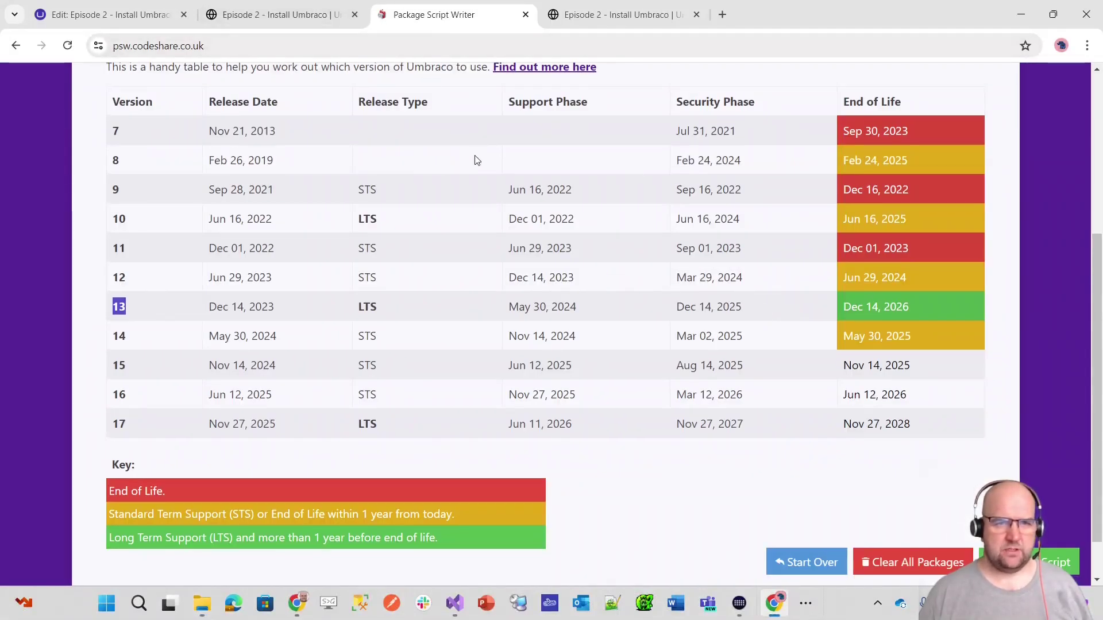
scroll(477, 132, "up", 5)
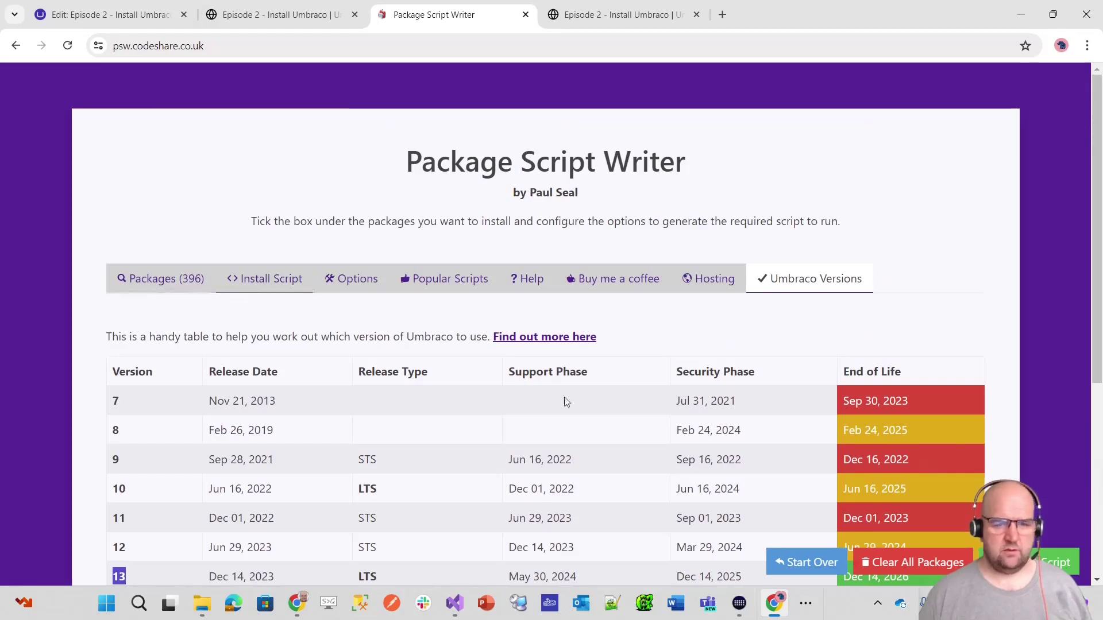
left_click(799, 558)
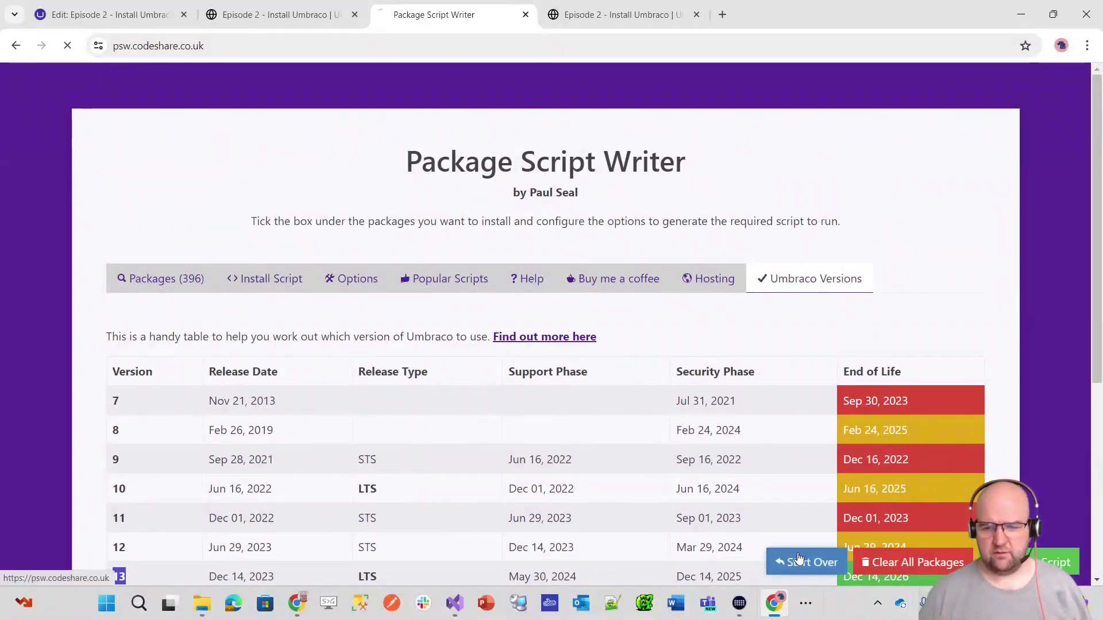
- Open the install options and keep Umbraco.Templates as the template name
scroll(459, 230, "down", 8)
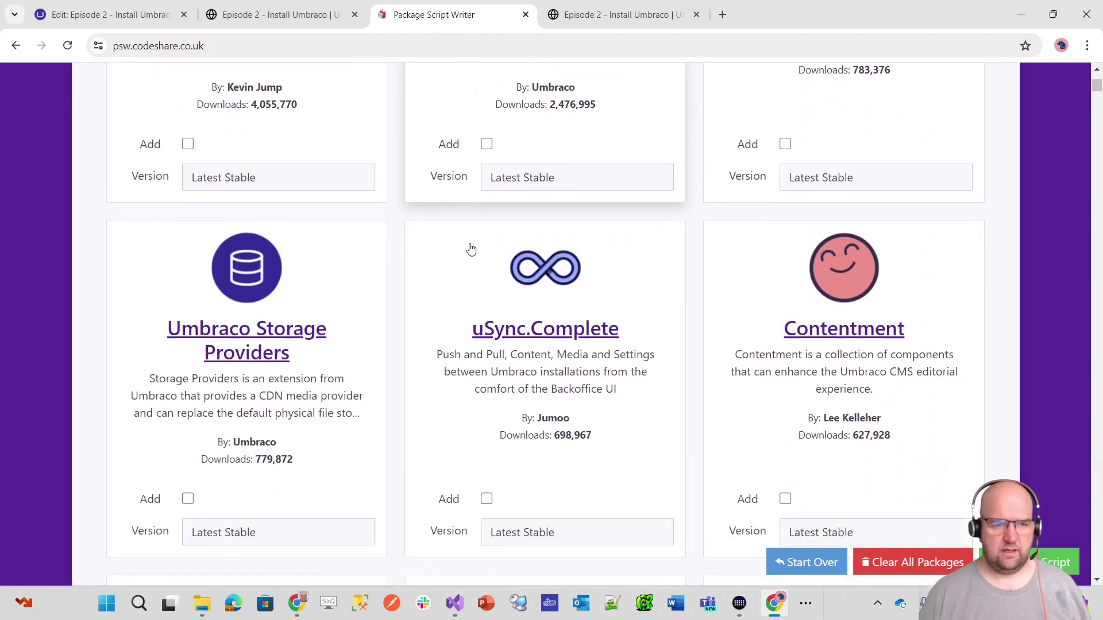
scroll(471, 249, "up", 8)
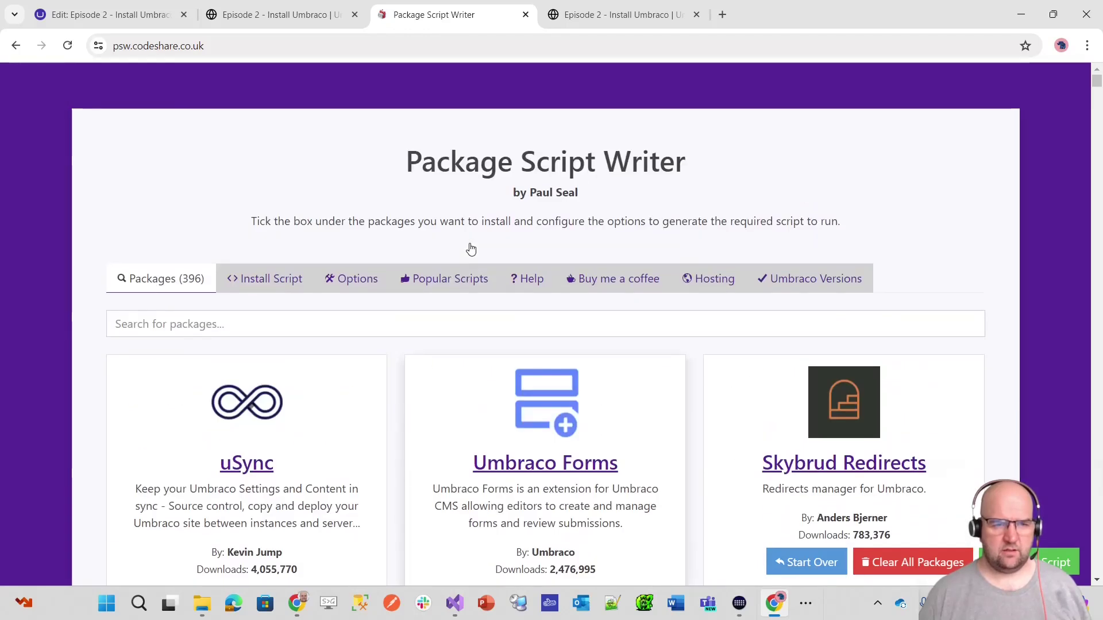
left_click(362, 282)
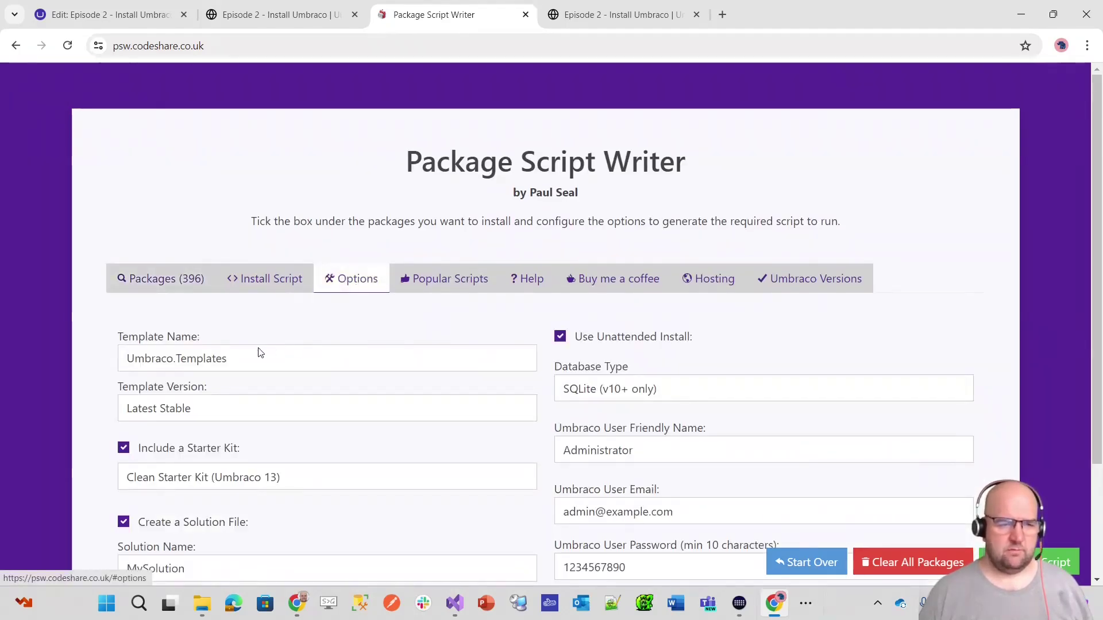
scroll(173, 353, "down", 2)
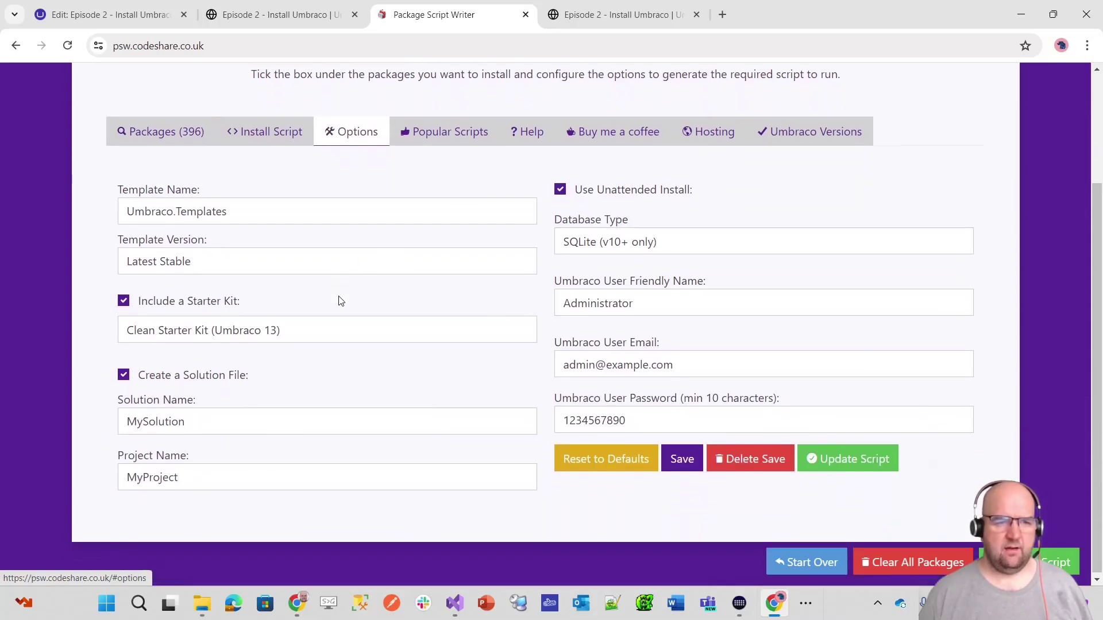
left_click(493, 212)
left_click(494, 213)
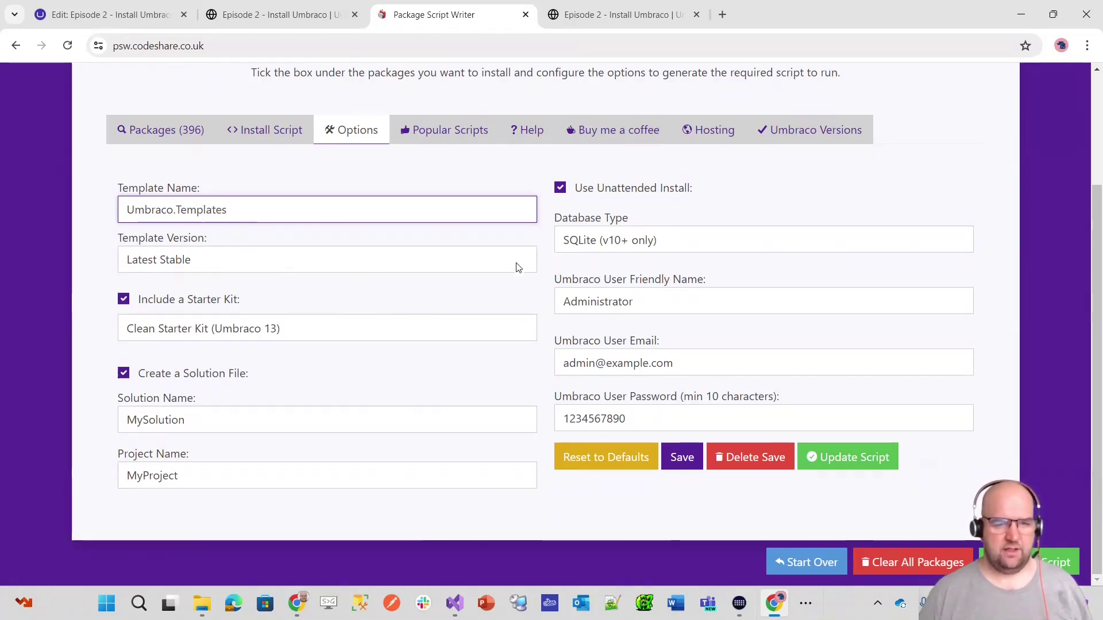
- Choose Latest LTS 13.4.0 as the template version
left_click(250, 268)
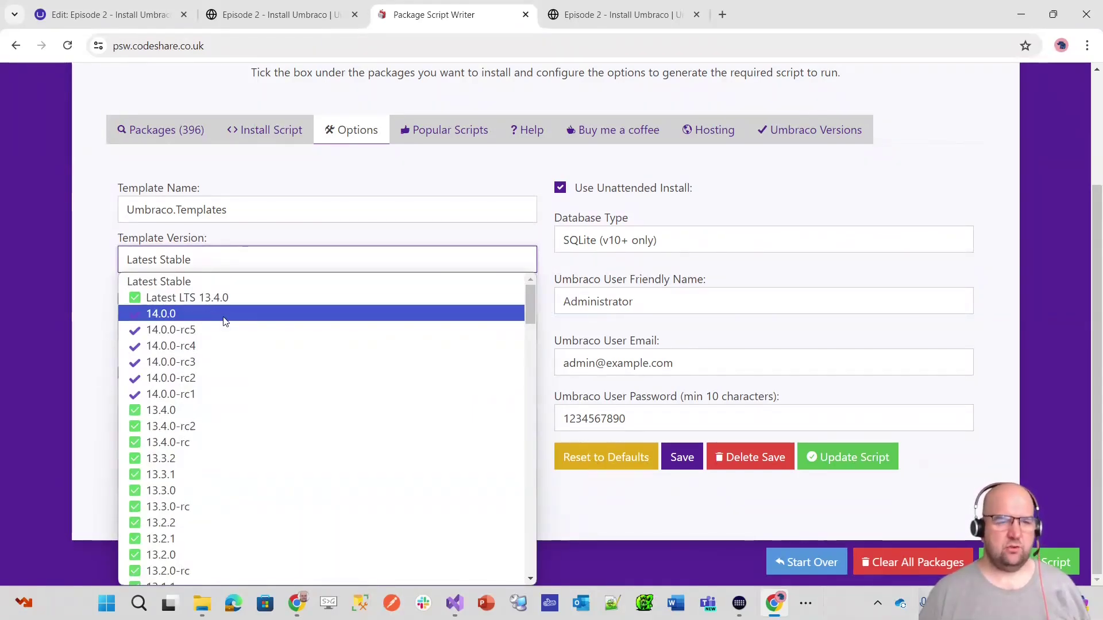
left_click(331, 177)
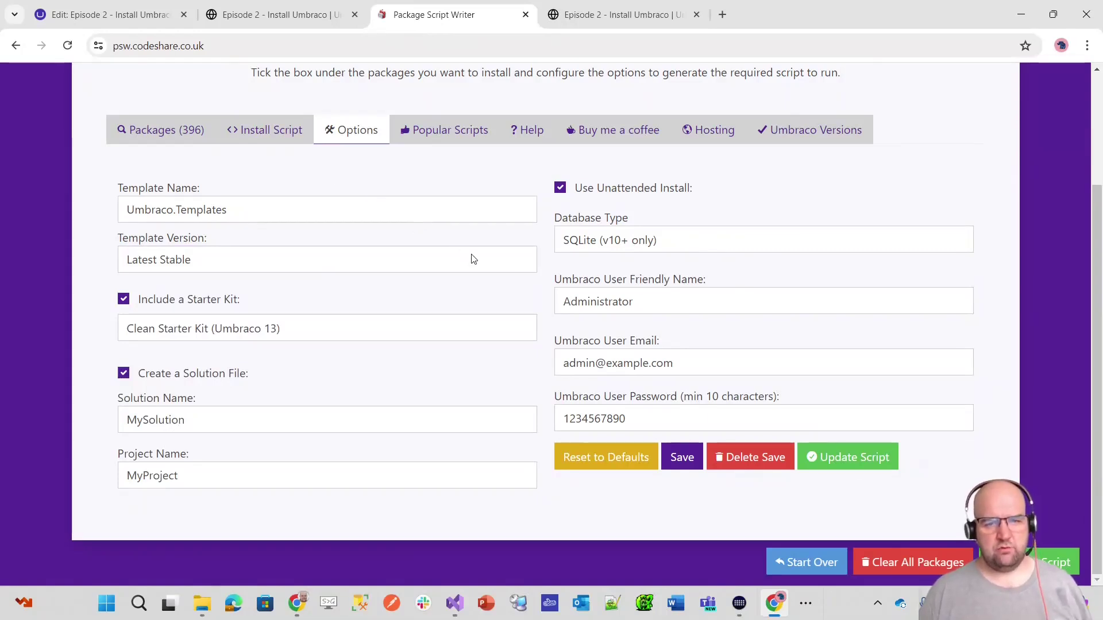
left_click(527, 260)
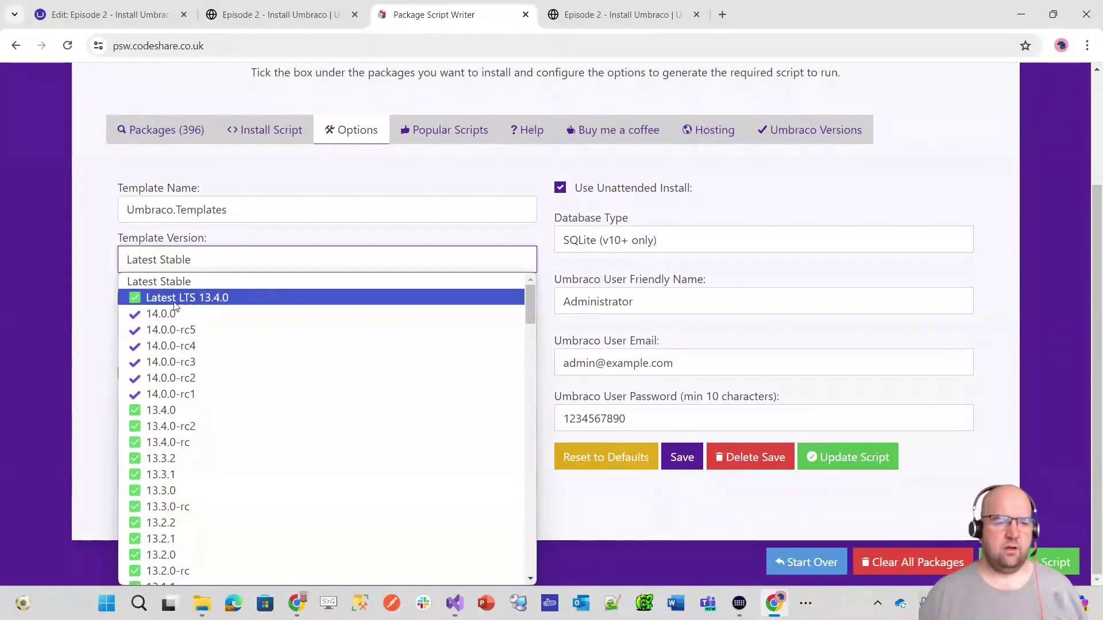
left_click(242, 298)
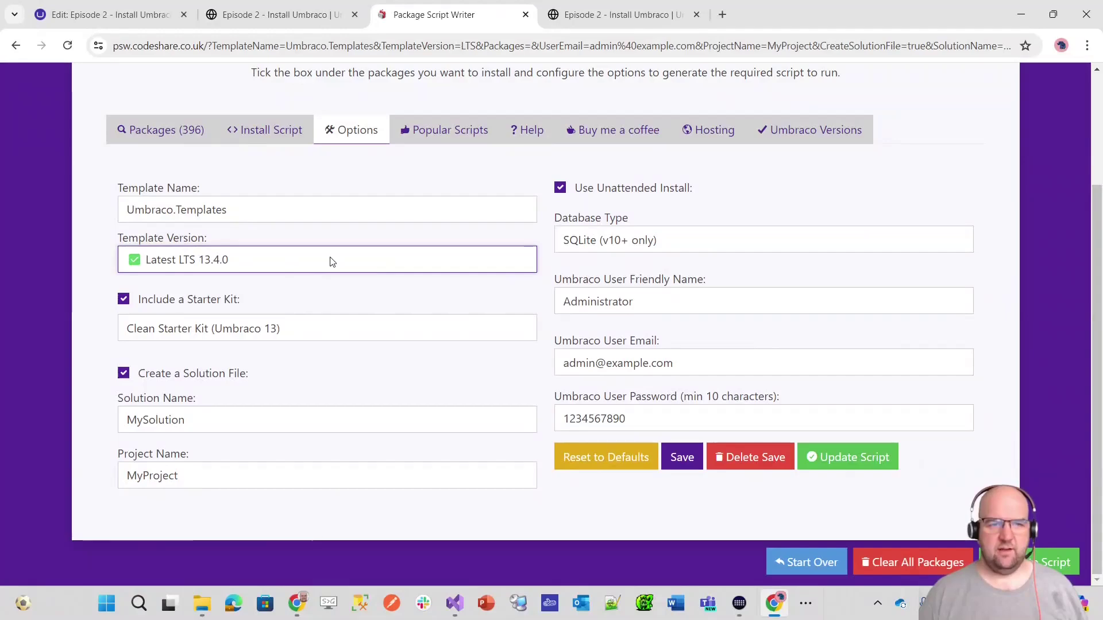
scroll(331, 261, "up", 1)
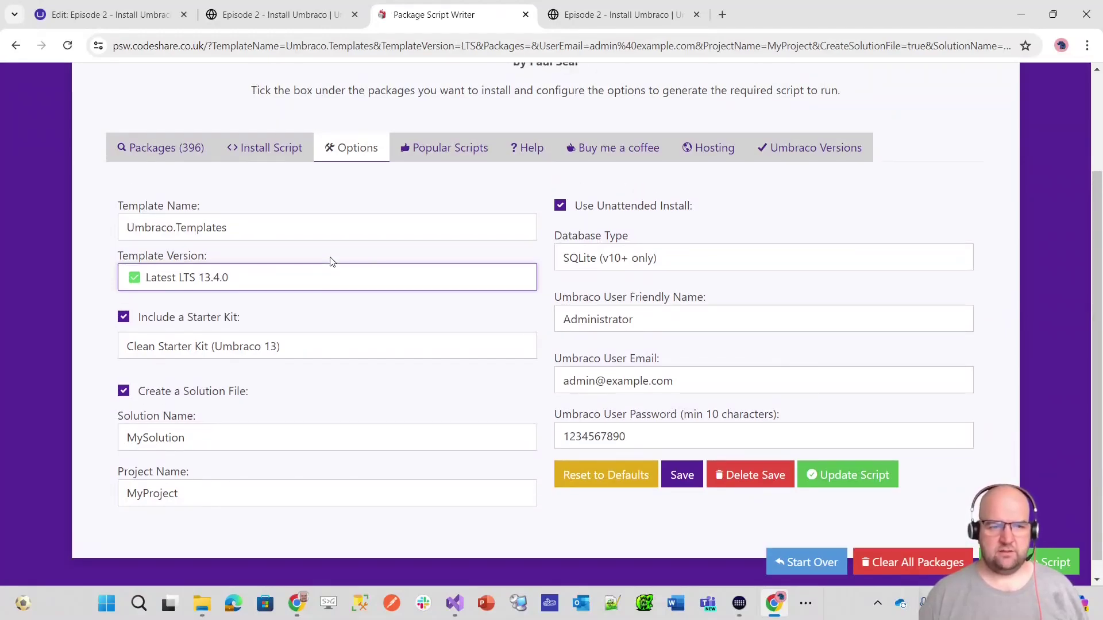
scroll(330, 262, "up", 1)
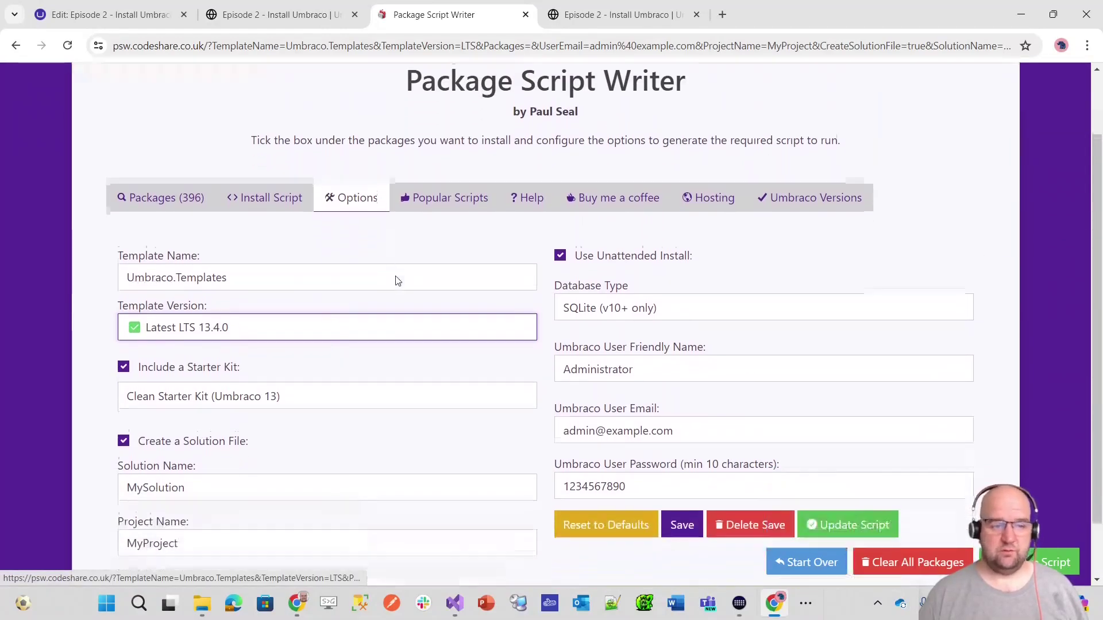
scroll(398, 280, "down", 1)
left_click(281, 176)
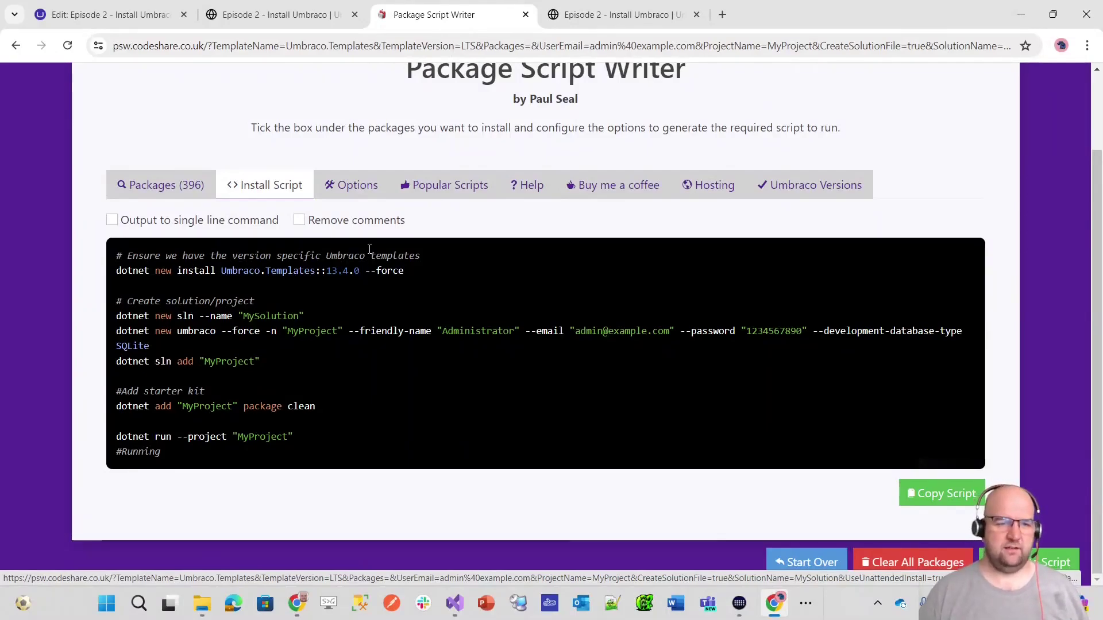
left_click(349, 184)
scroll(402, 264, "down", 1)
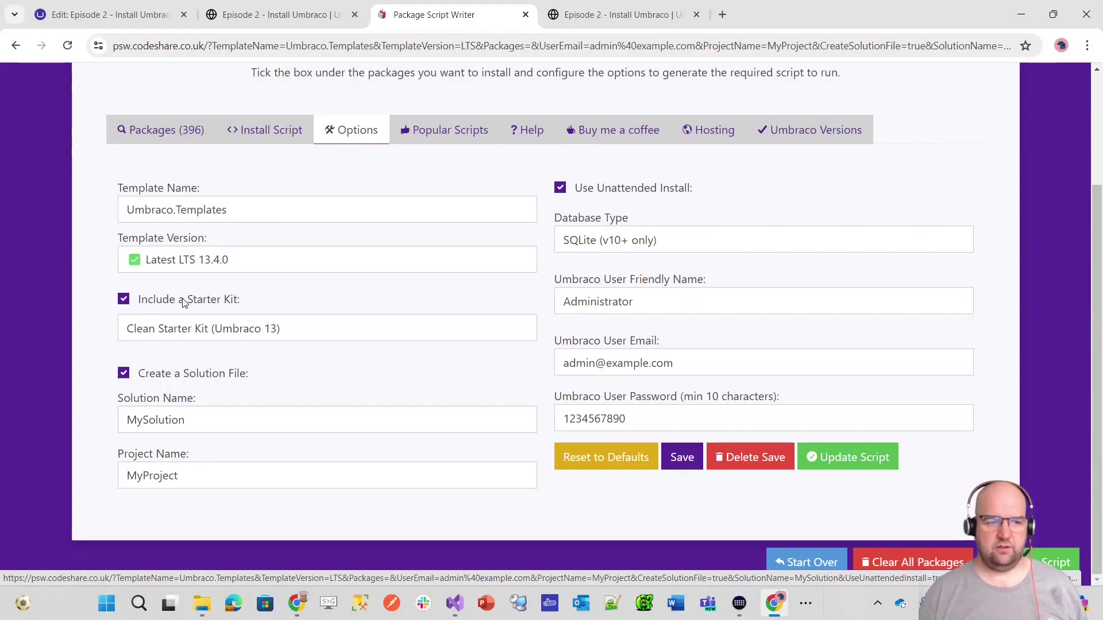
- Uncheck Include a Starter Kit and enter Freelancer as both Solution Name and Project Name
left_click(207, 306)
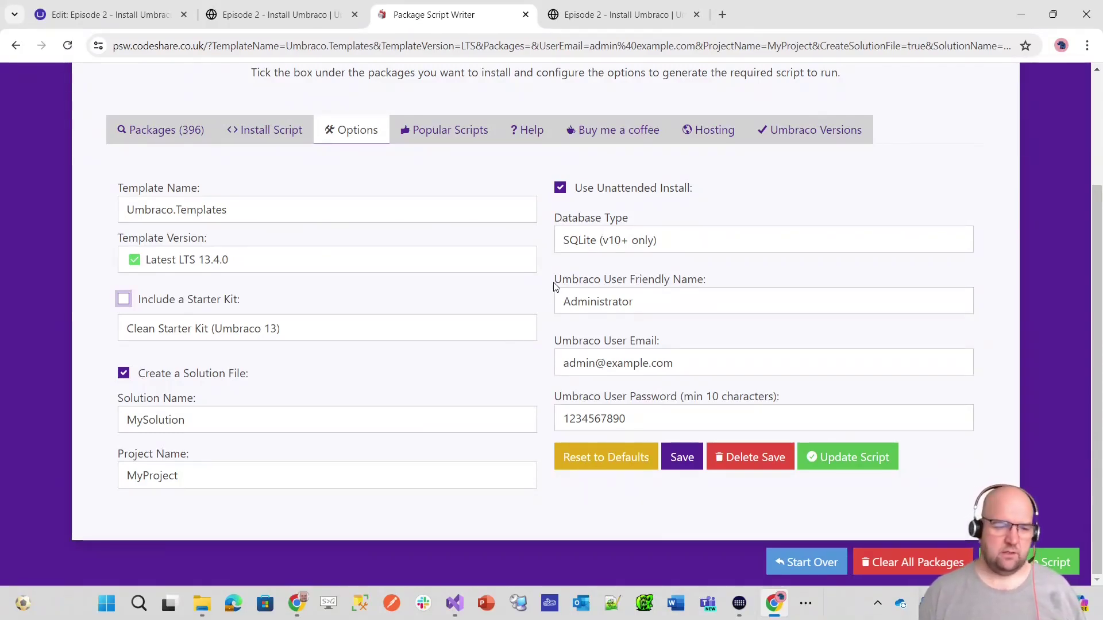
left_click(239, 415)
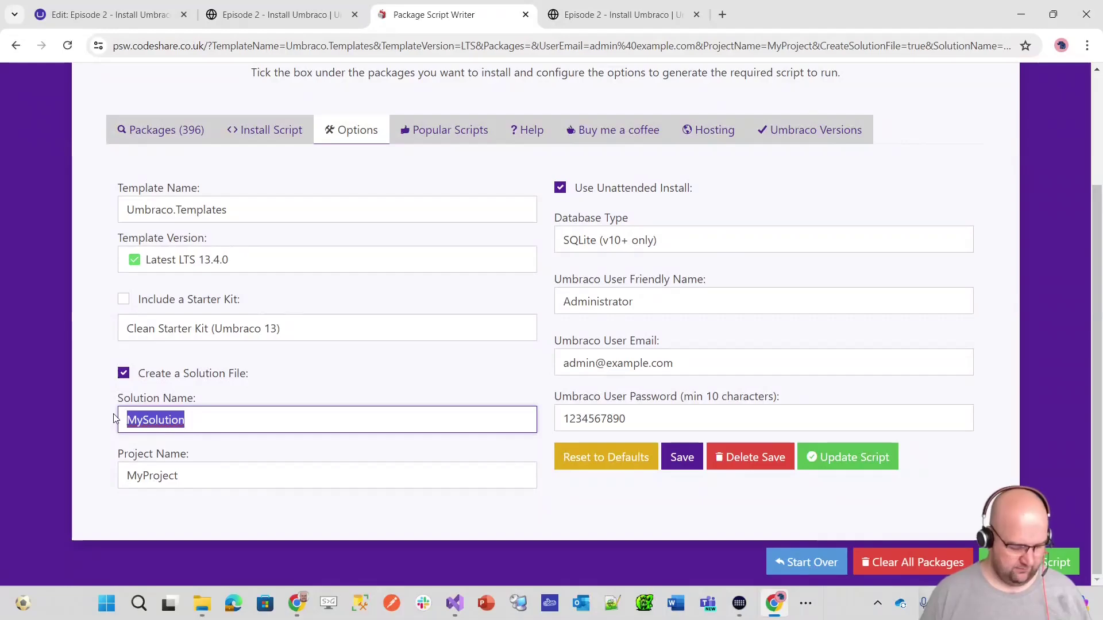
type("Freelancer")
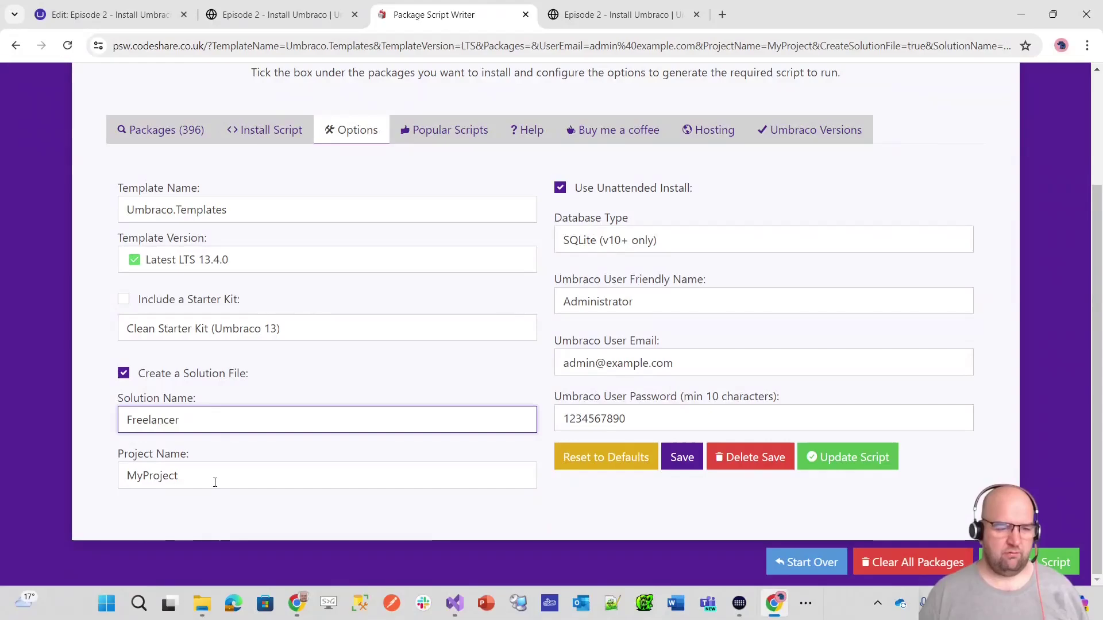
key("Tab")
type("Freew")
key("BackSpace")
type("lancer")
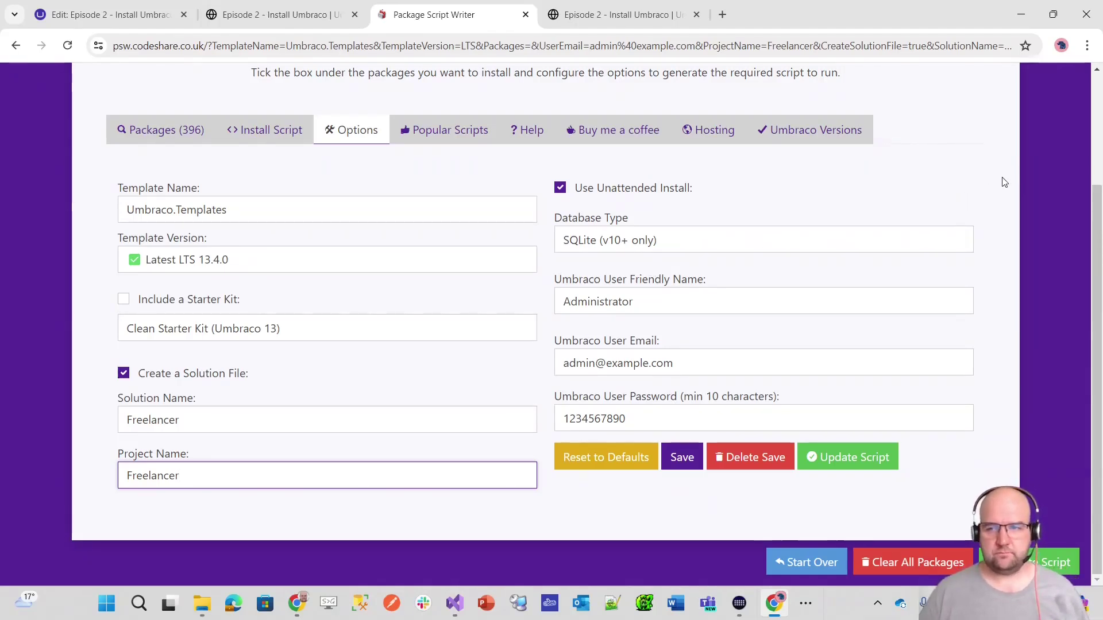
scroll(1006, 182, "up", 1)
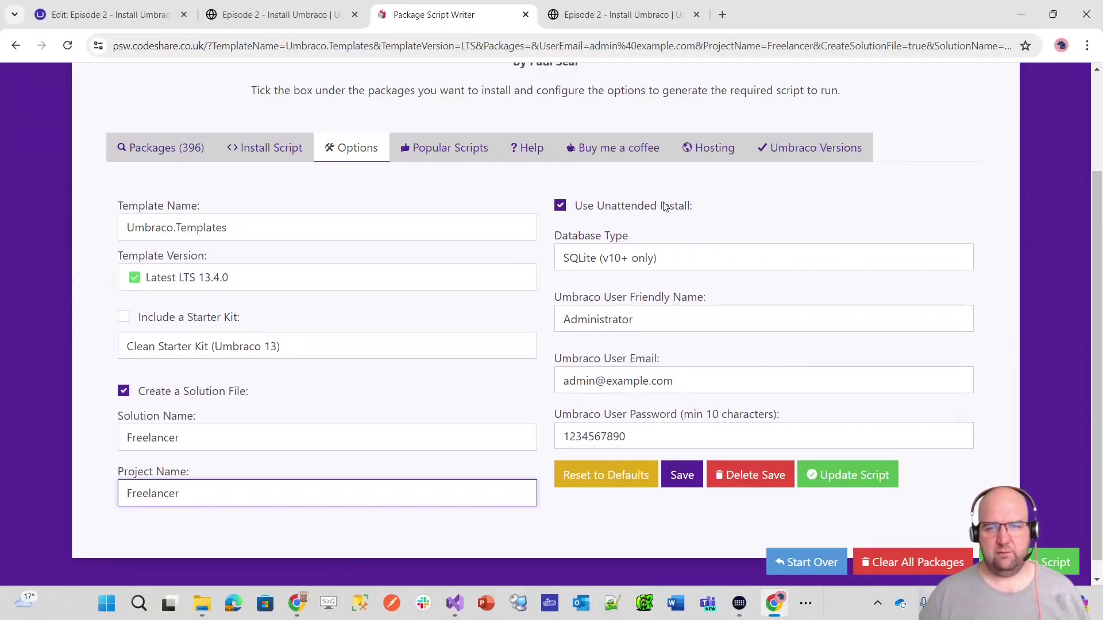
left_click(561, 207)
left_click(561, 207)
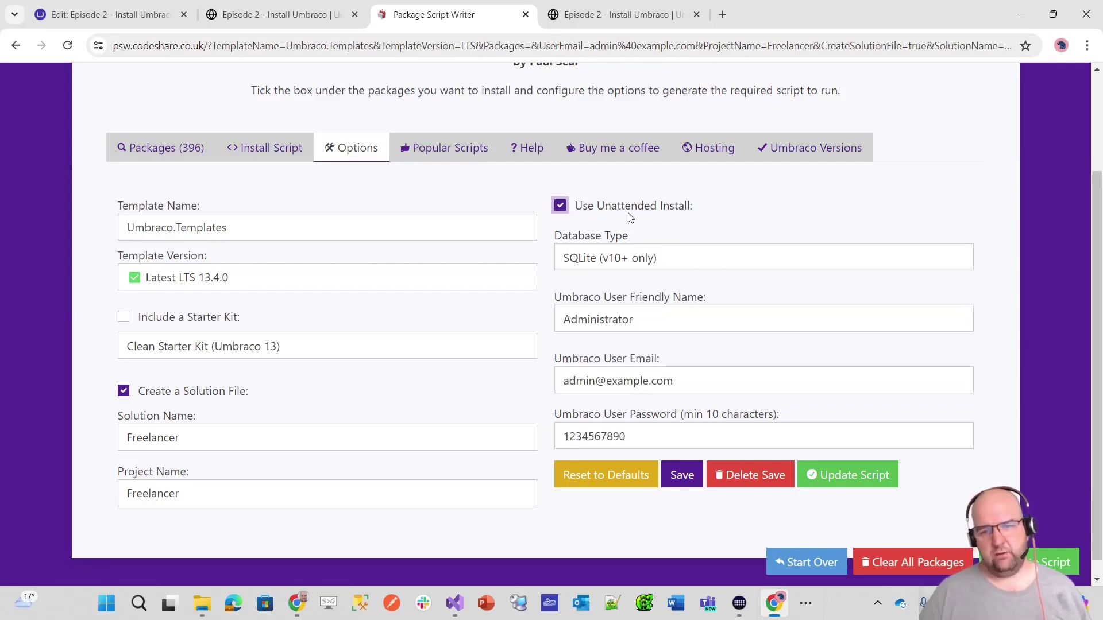
left_click(256, 147)
left_click(353, 236)
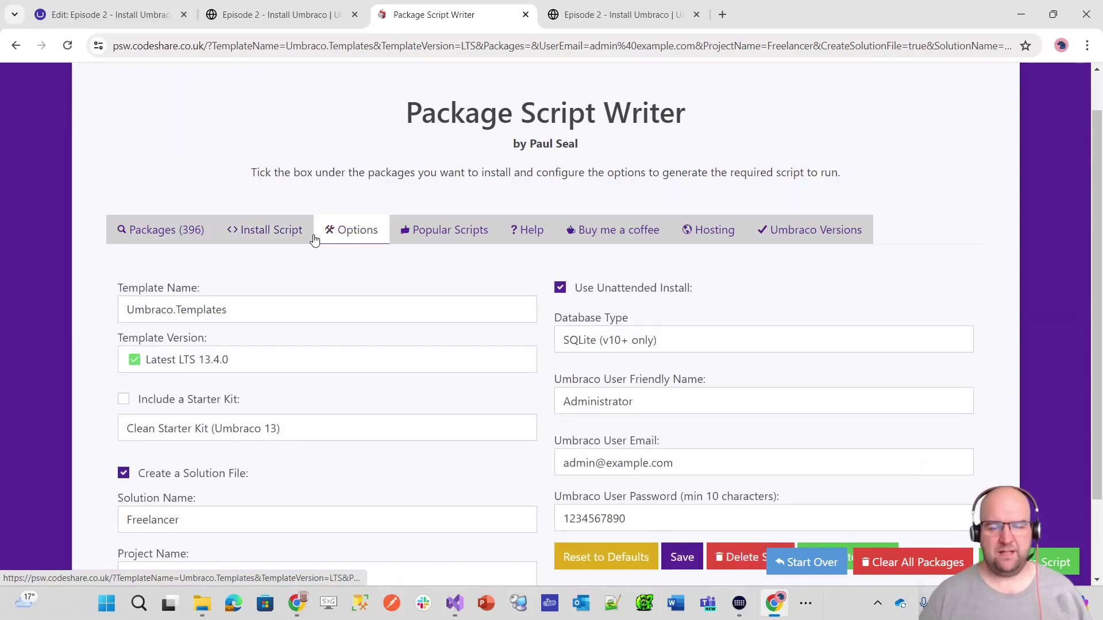
scroll(603, 225, "down", 2)
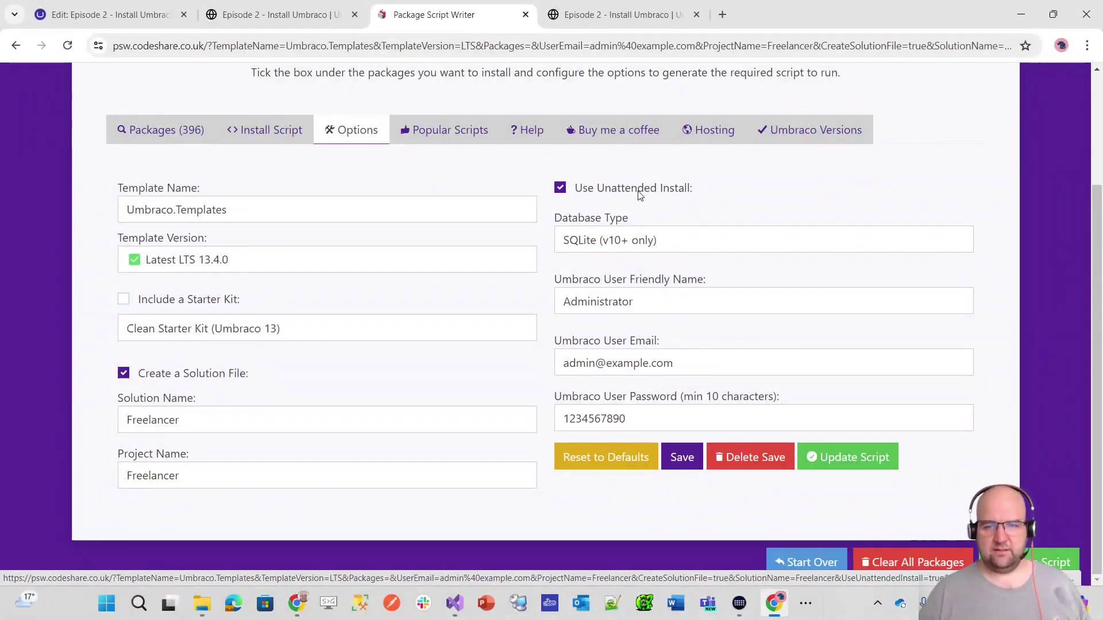
left_click(969, 247)
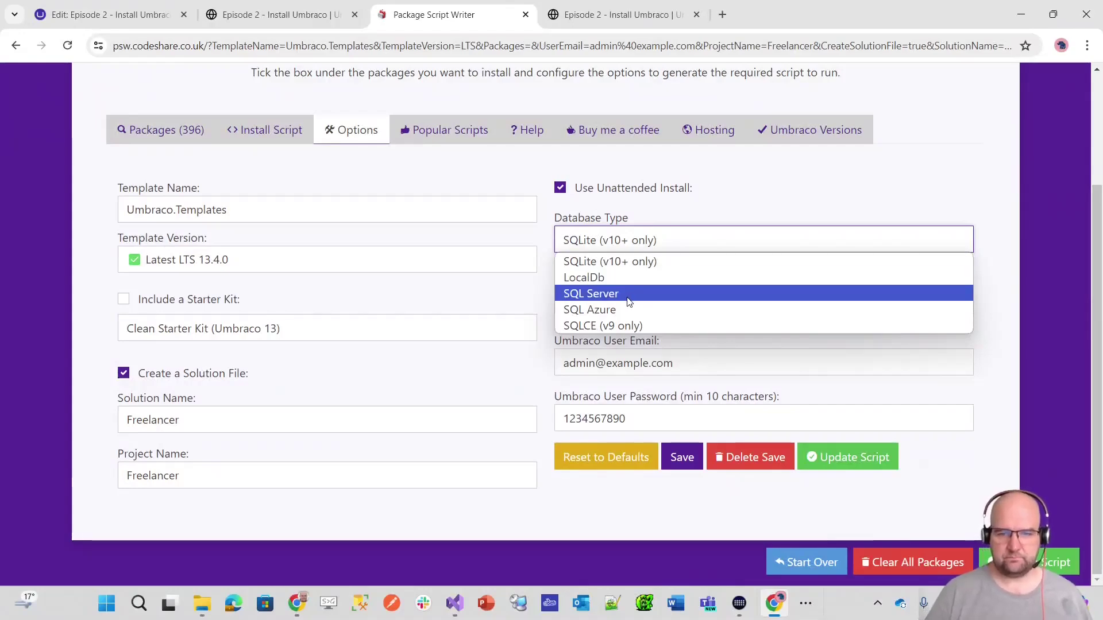
left_click(672, 295)
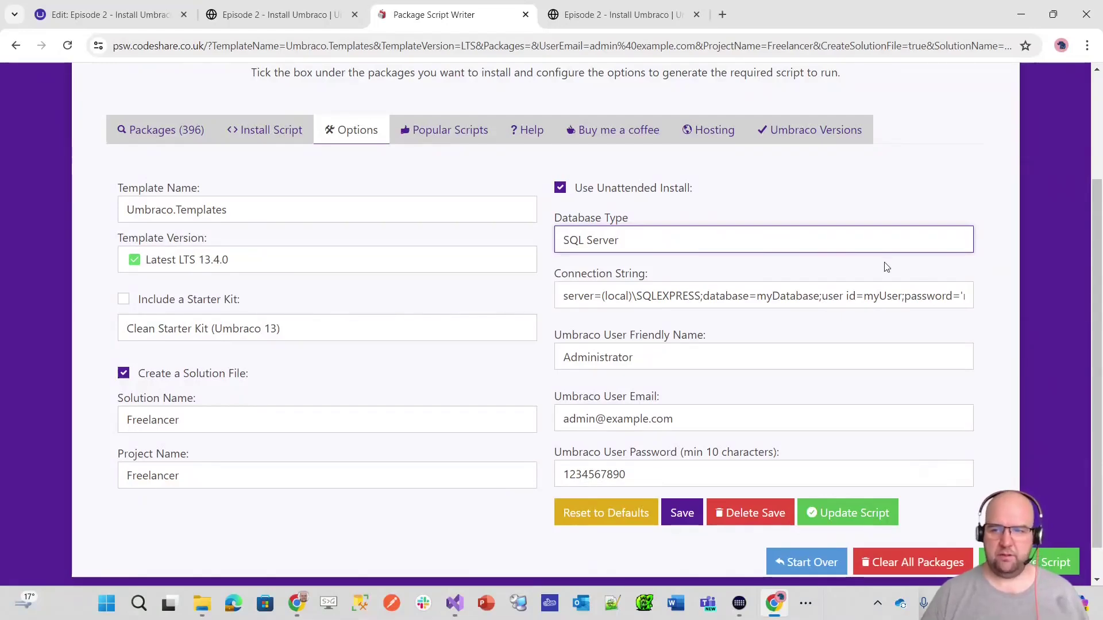
left_click(871, 247)
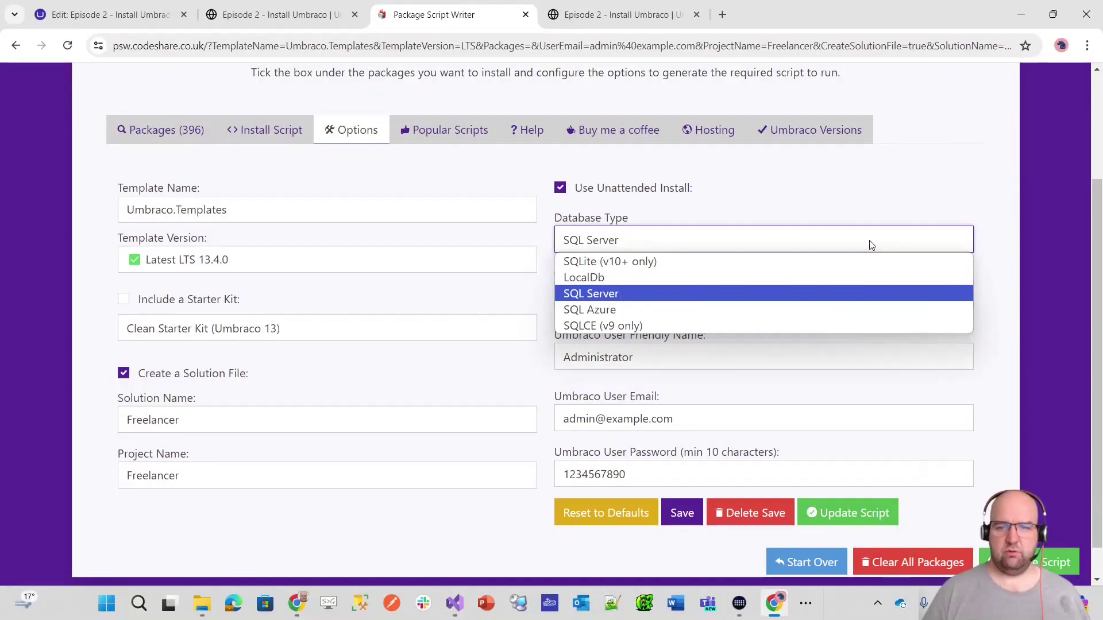
left_click(842, 309)
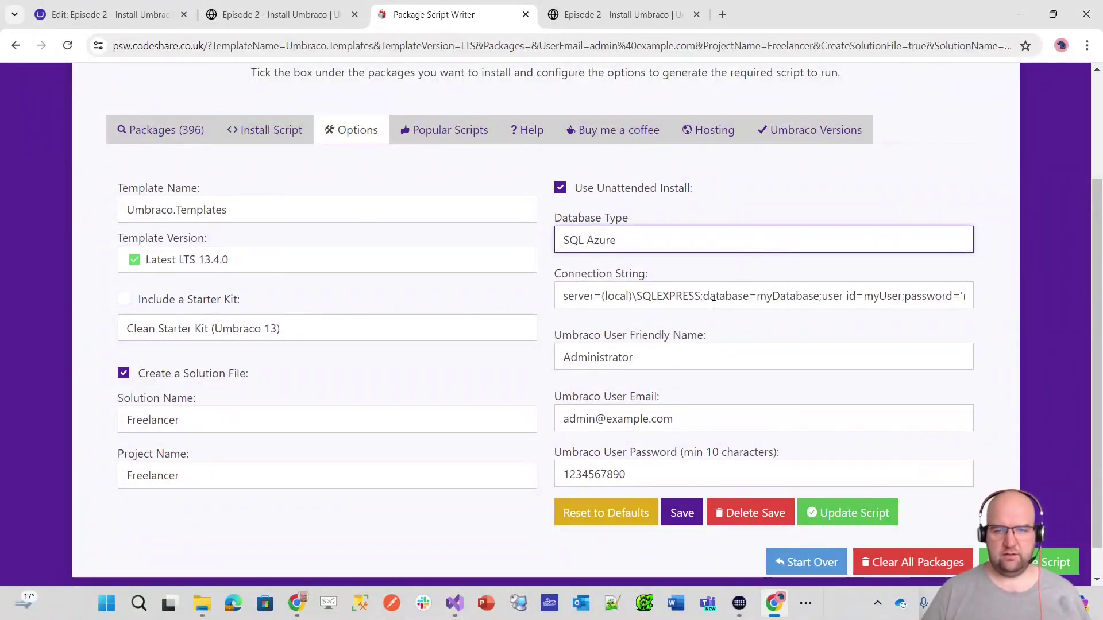
left_click(677, 248)
left_click(659, 263)
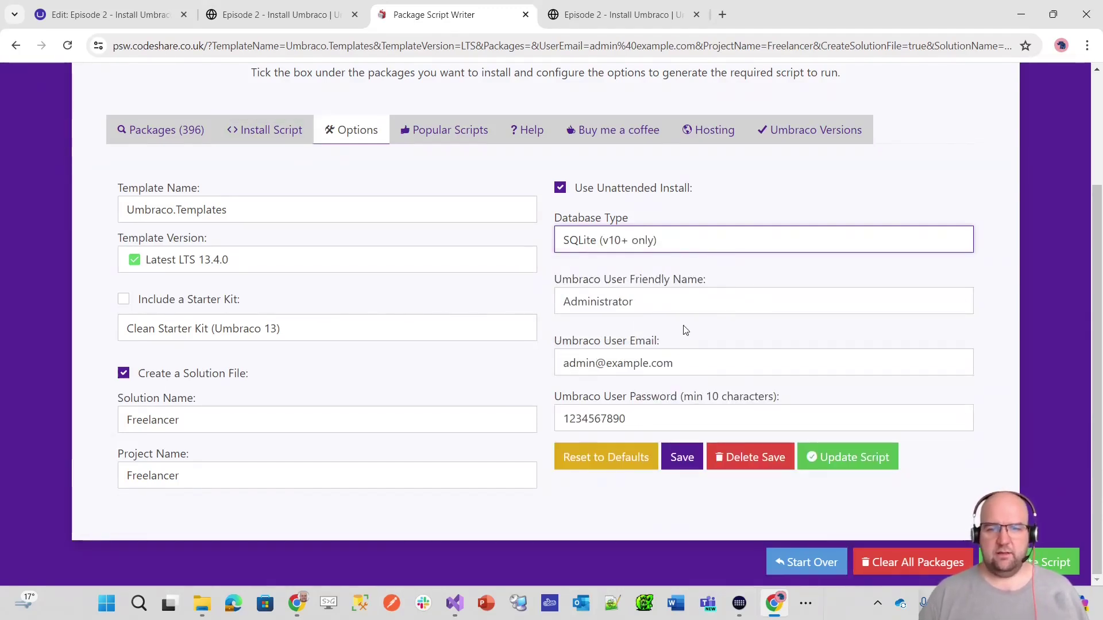
left_click(706, 295)
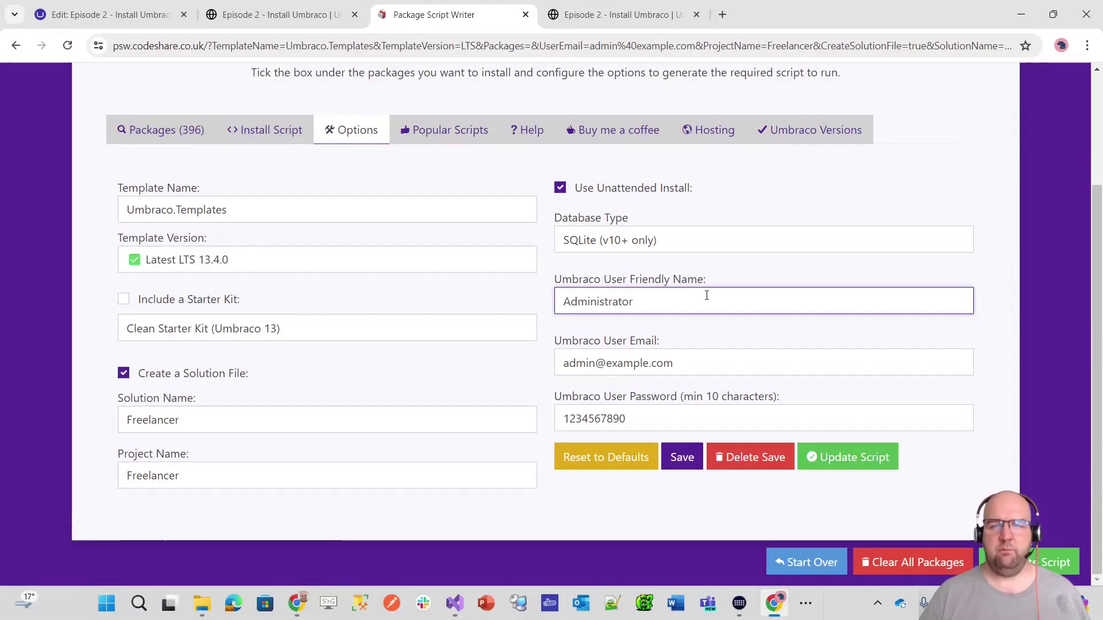
left_click(102, 16)
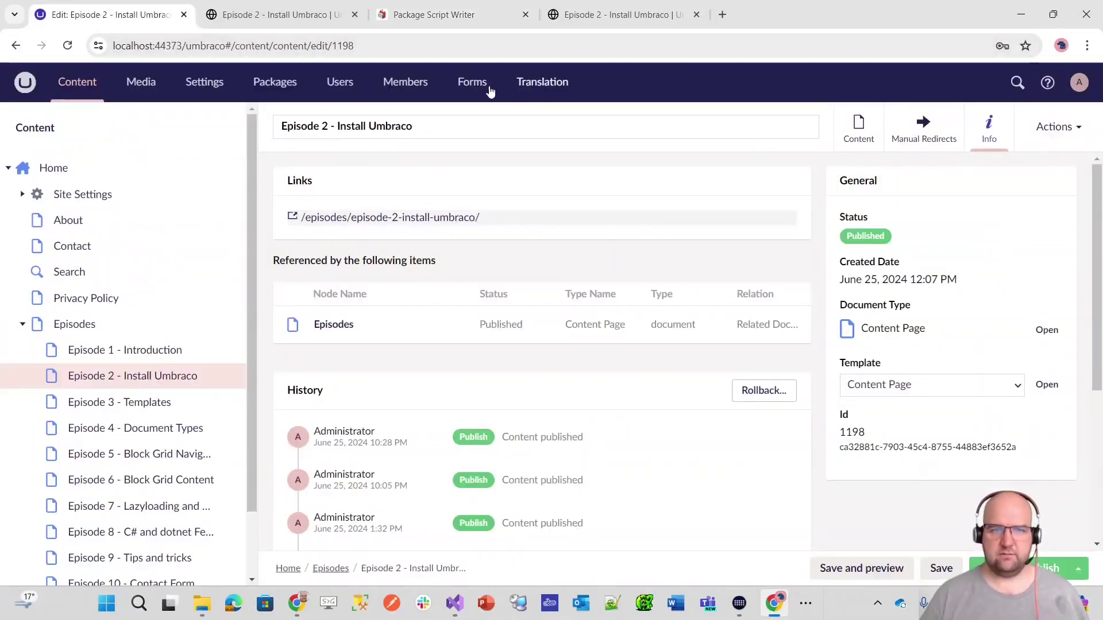
left_click(347, 87)
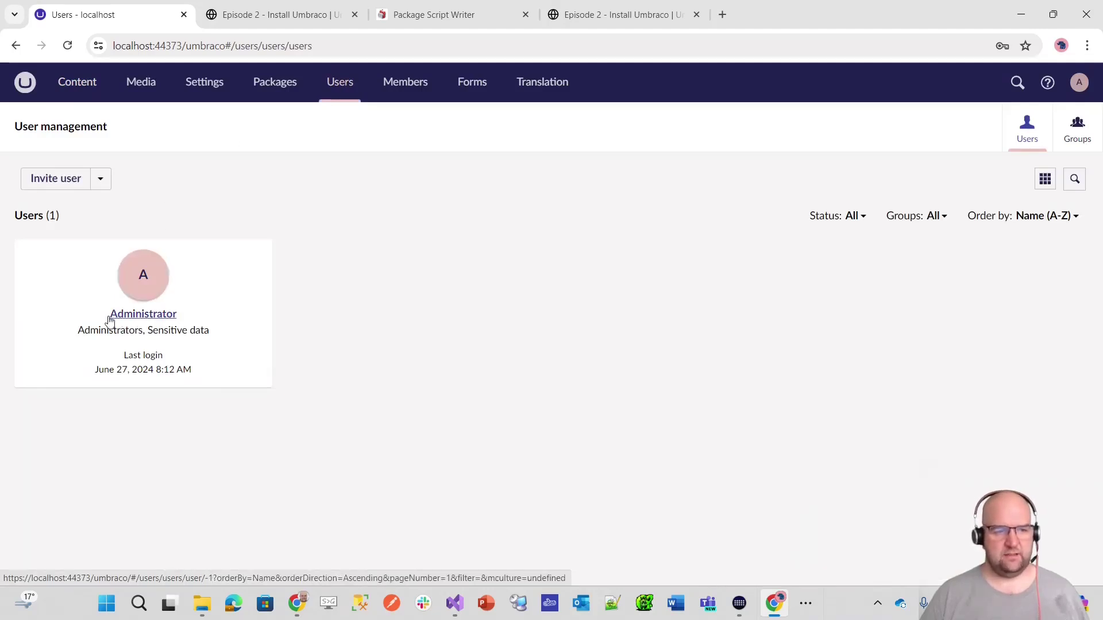
left_click(287, 14)
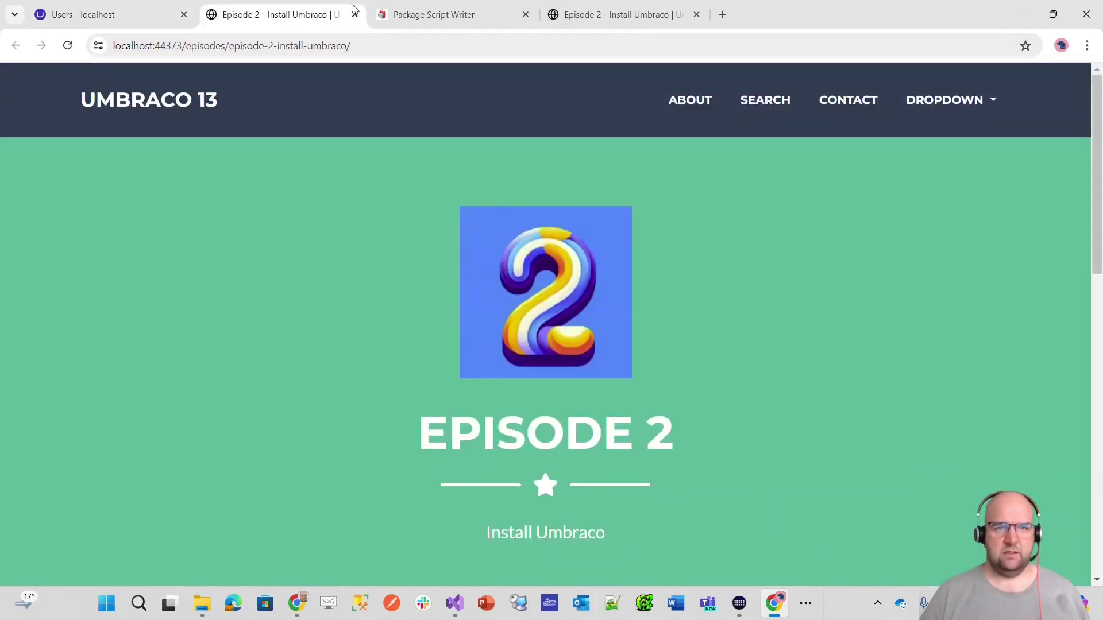
left_click(440, 16)
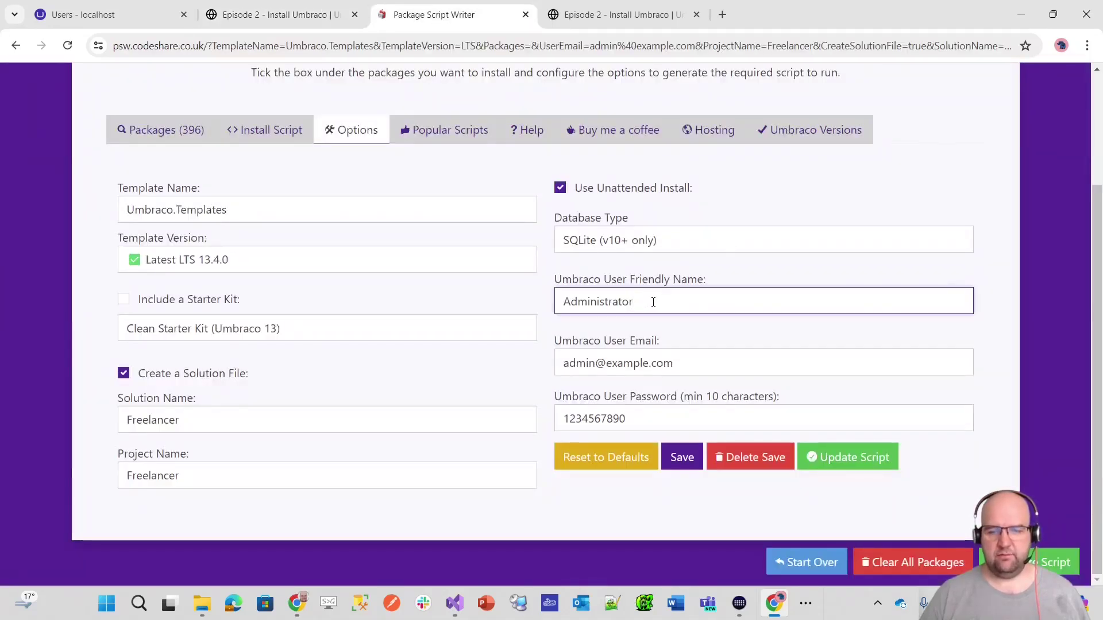
- Enter the admin's full name as friendly name, check the email and password, then show the Install Script
double_click(632, 302)
type("Pa")
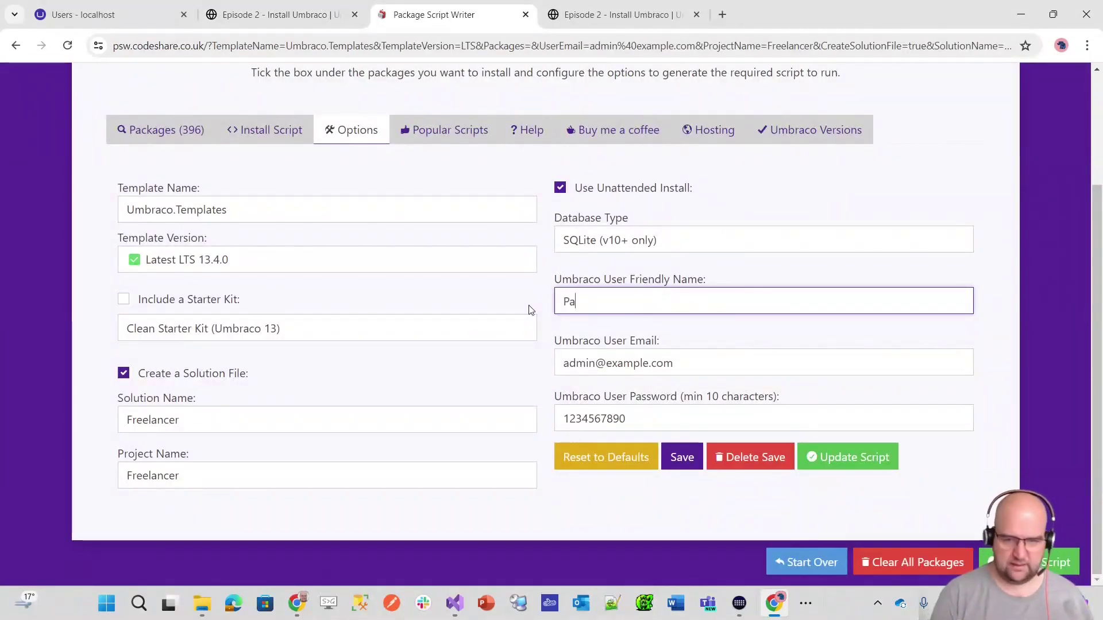
type("ul Seal")
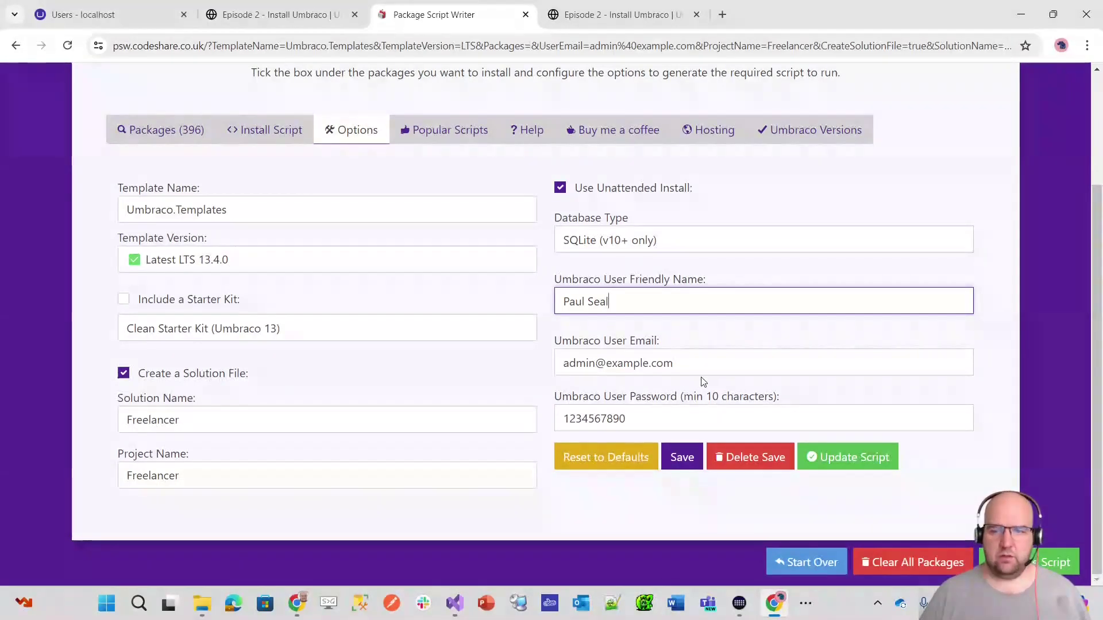
left_click_drag(631, 419, 542, 420)
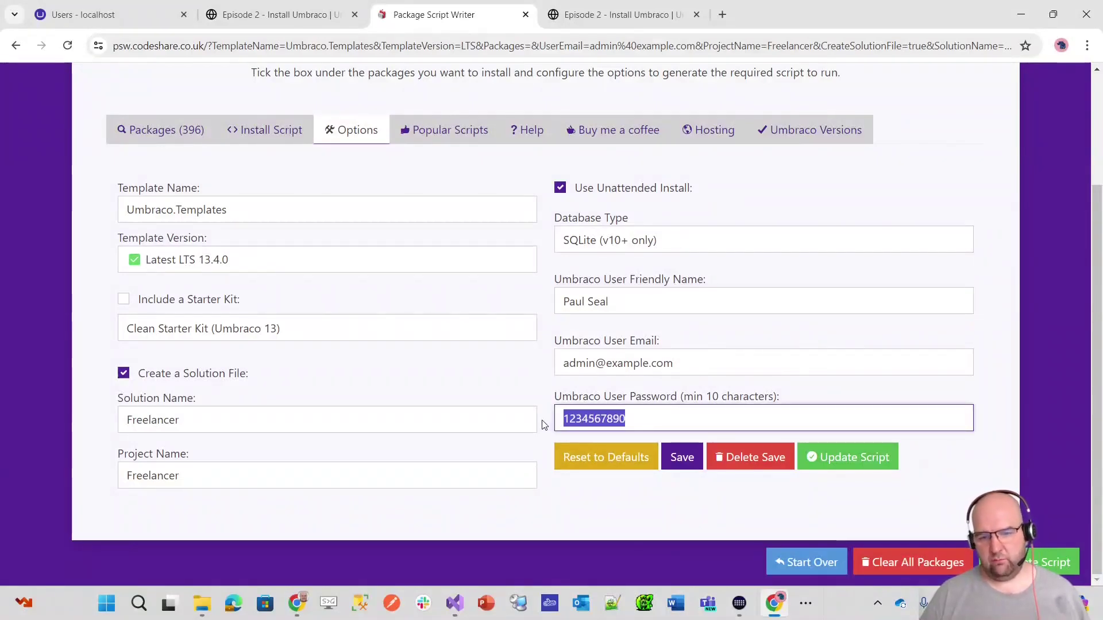
left_click(702, 361)
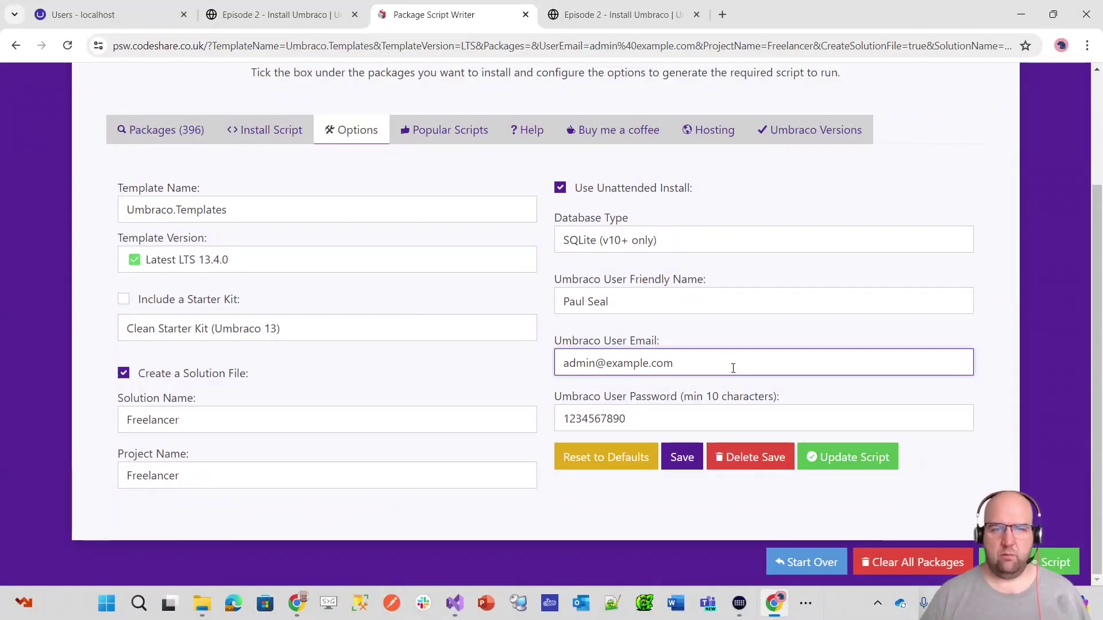
left_click_drag(687, 363, 558, 363)
left_click(645, 421)
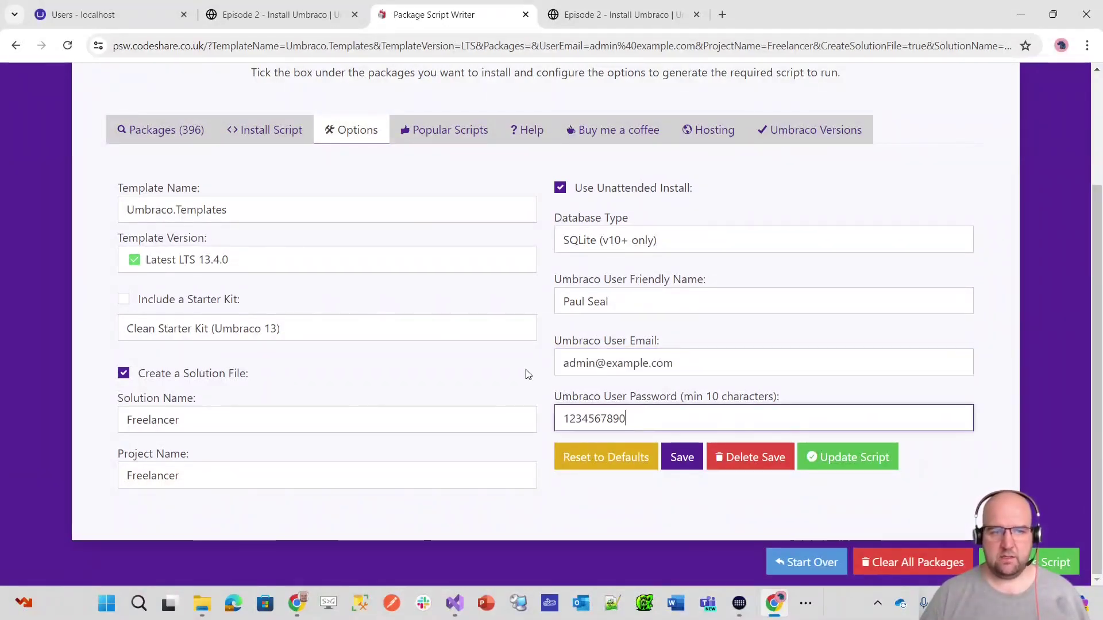
left_click(262, 130)
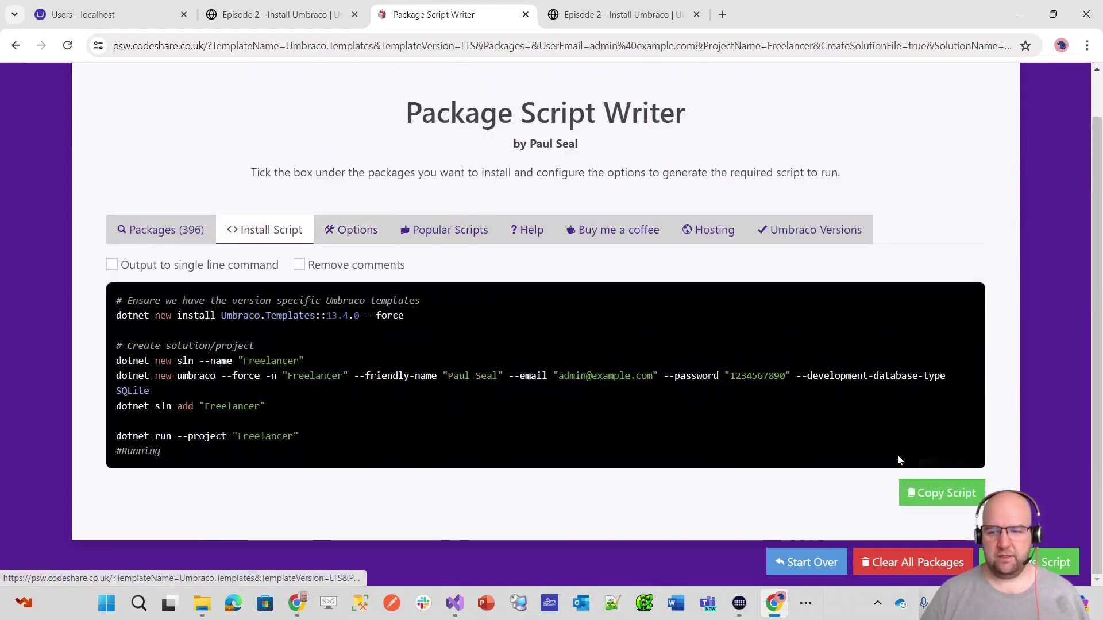
- Copy the script, then highlight its email, password, template install command and template version
left_click(950, 497)
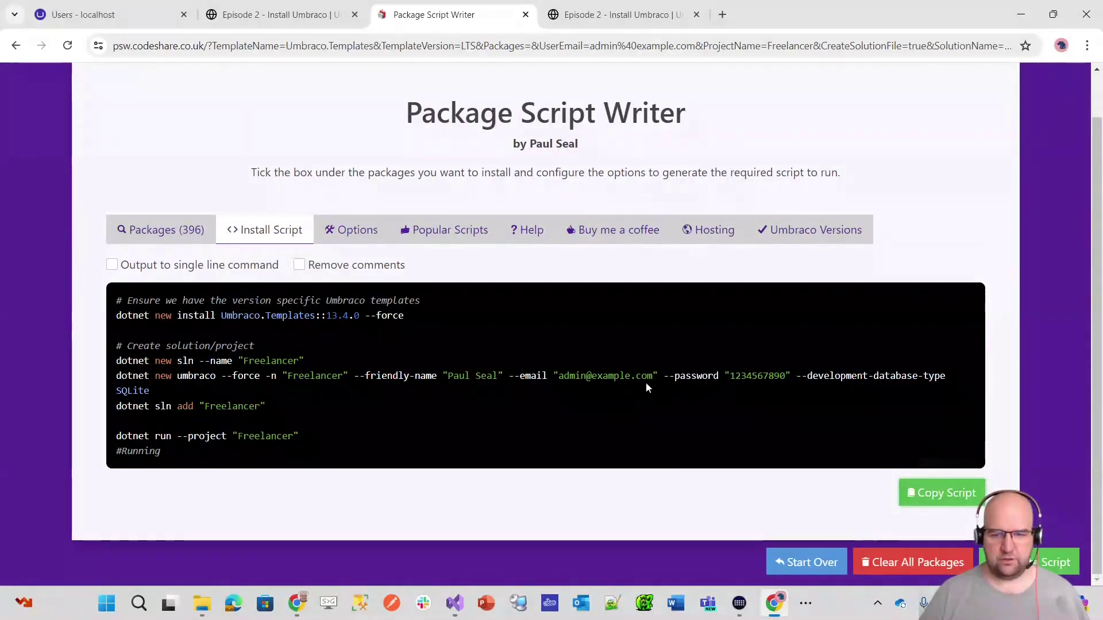
left_click_drag(559, 376, 648, 377)
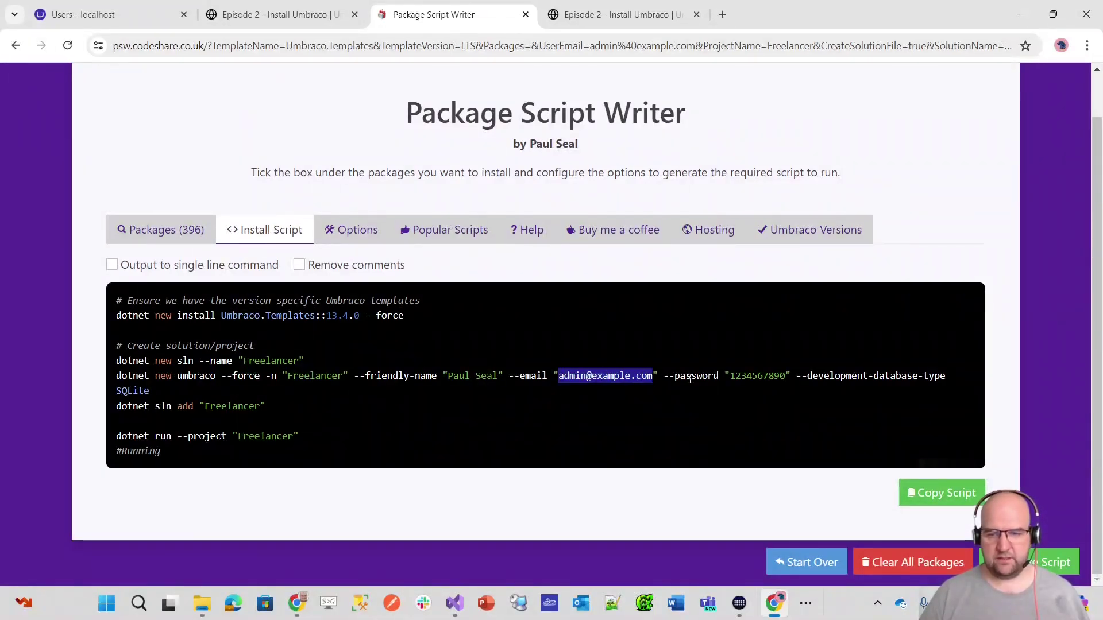
left_click_drag(730, 376, 764, 376)
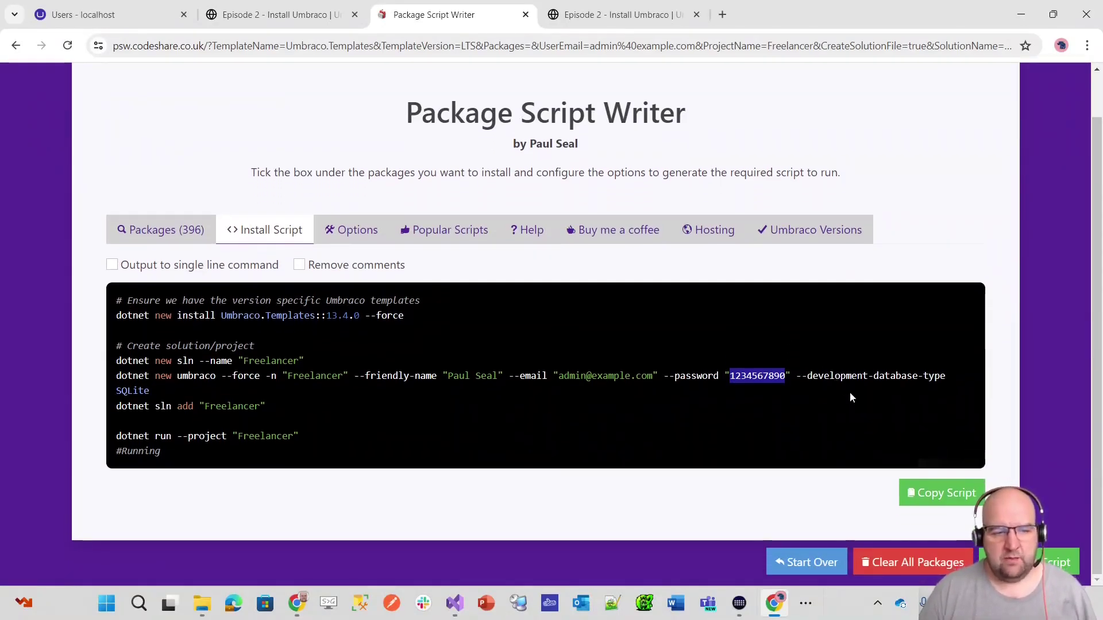
left_click_drag(404, 316, 102, 319)
left_click_drag(313, 361, 114, 362)
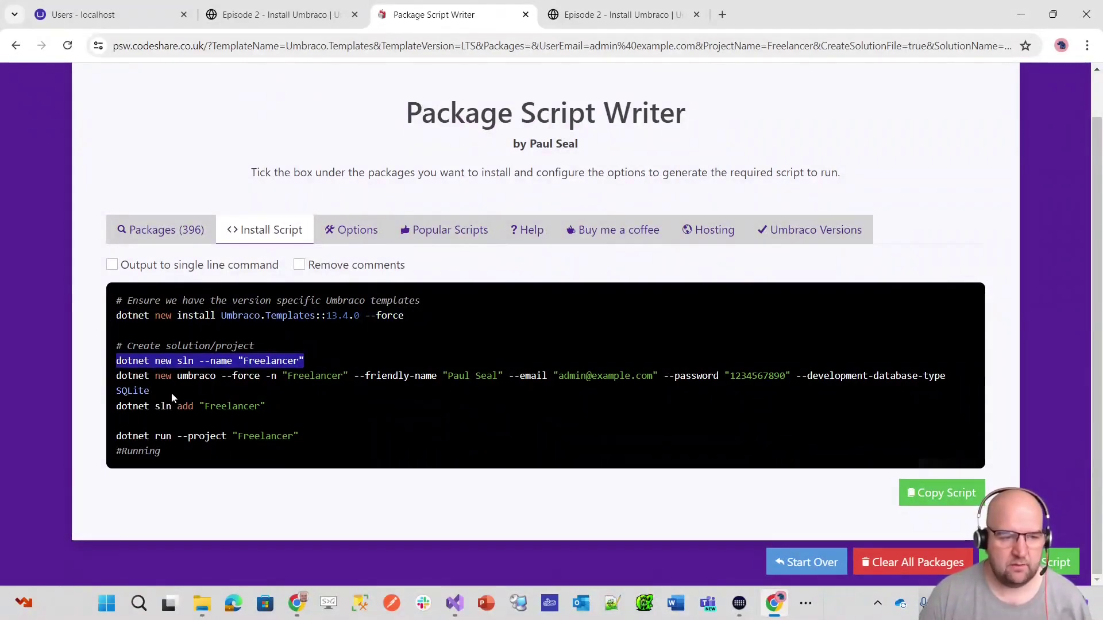
left_click(123, 376)
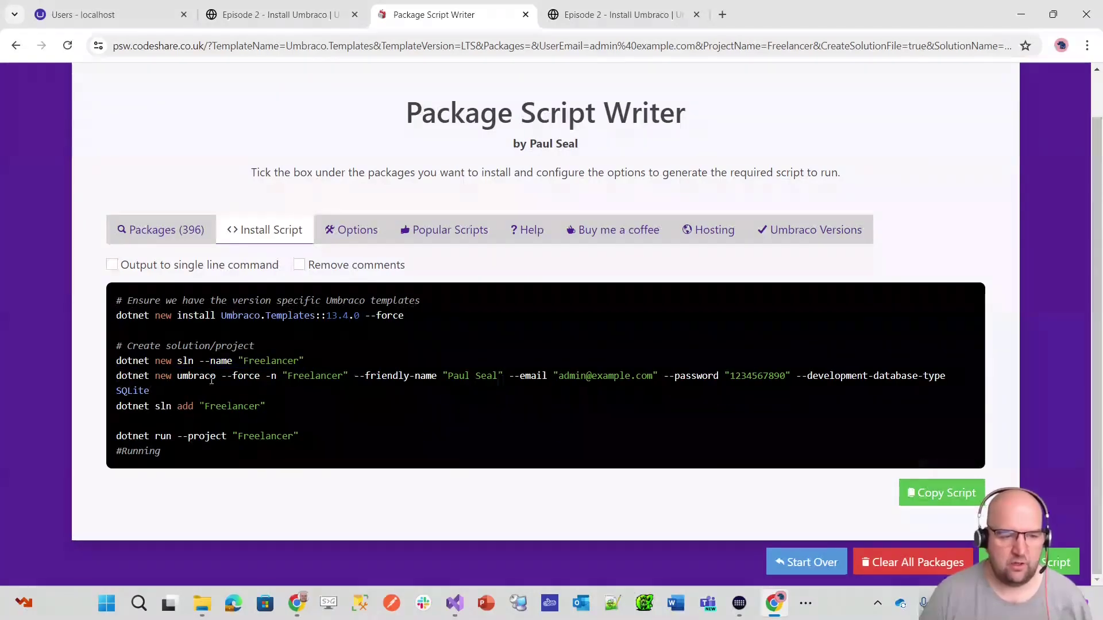
left_click_drag(216, 379, 176, 379)
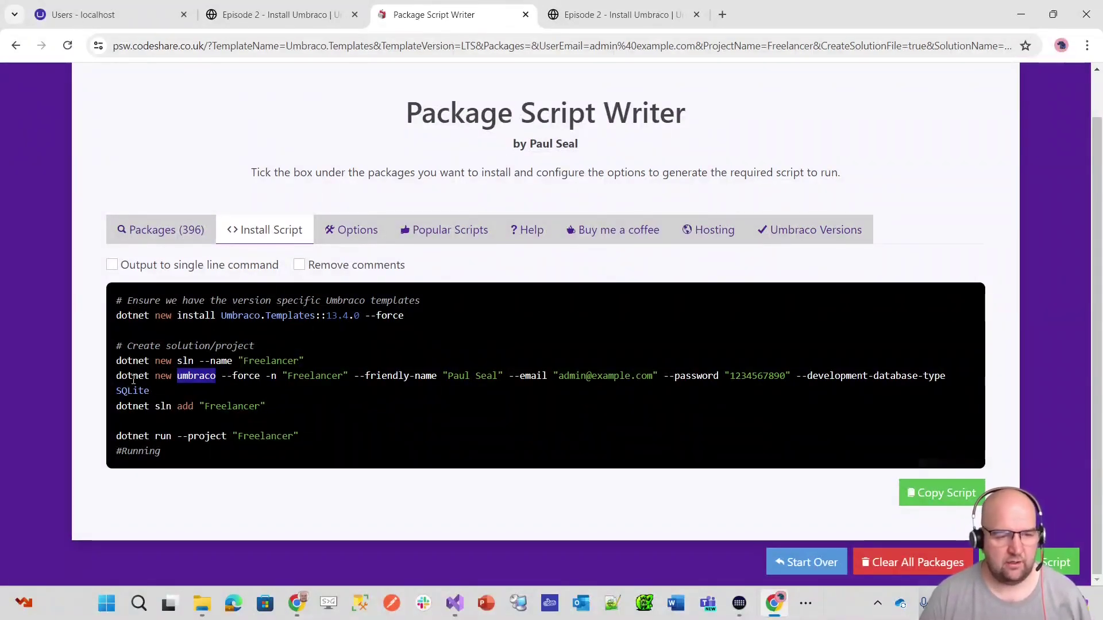
left_click(219, 376)
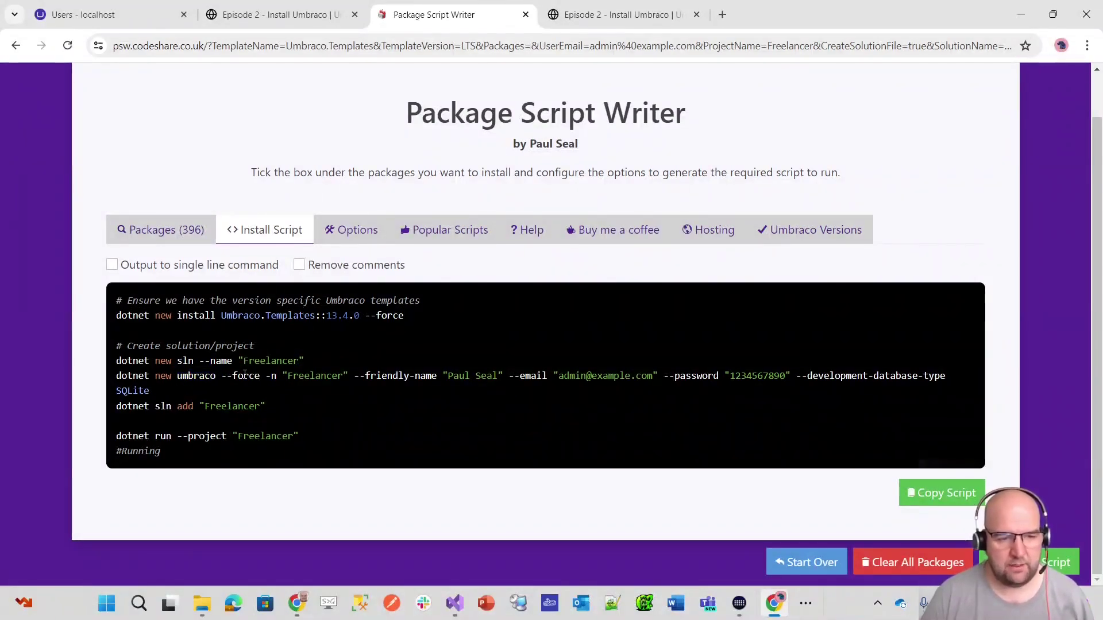
left_click_drag(365, 316, 333, 318)
left_click(322, 340)
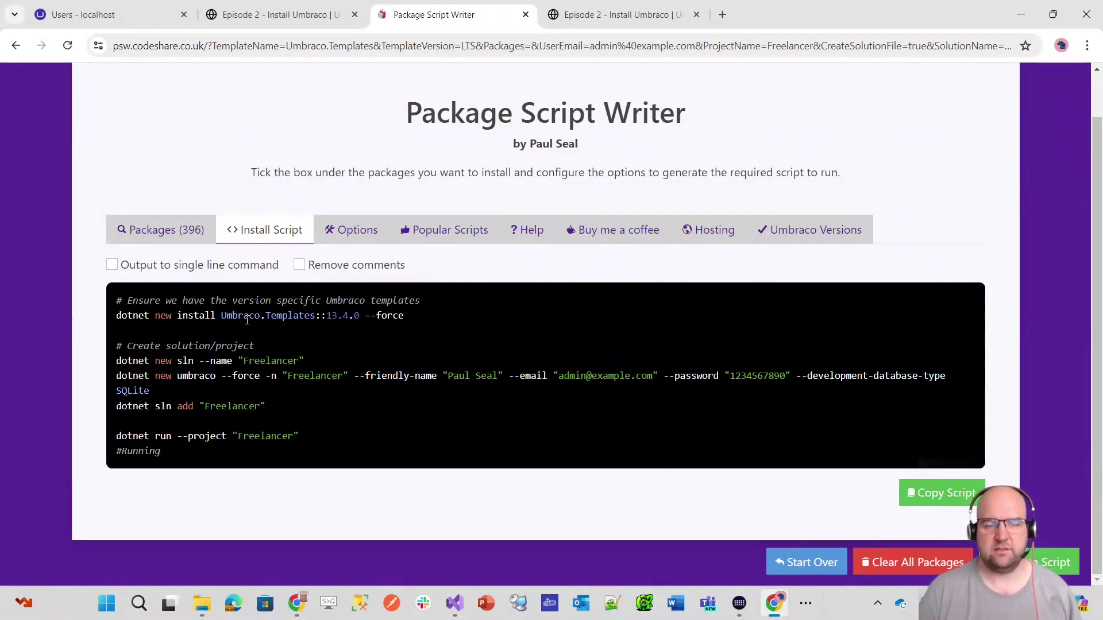
- Highlight the Freelancer project name, friendly name, password and project commands, then copy the full script again
scroll(242, 320, "up", 1)
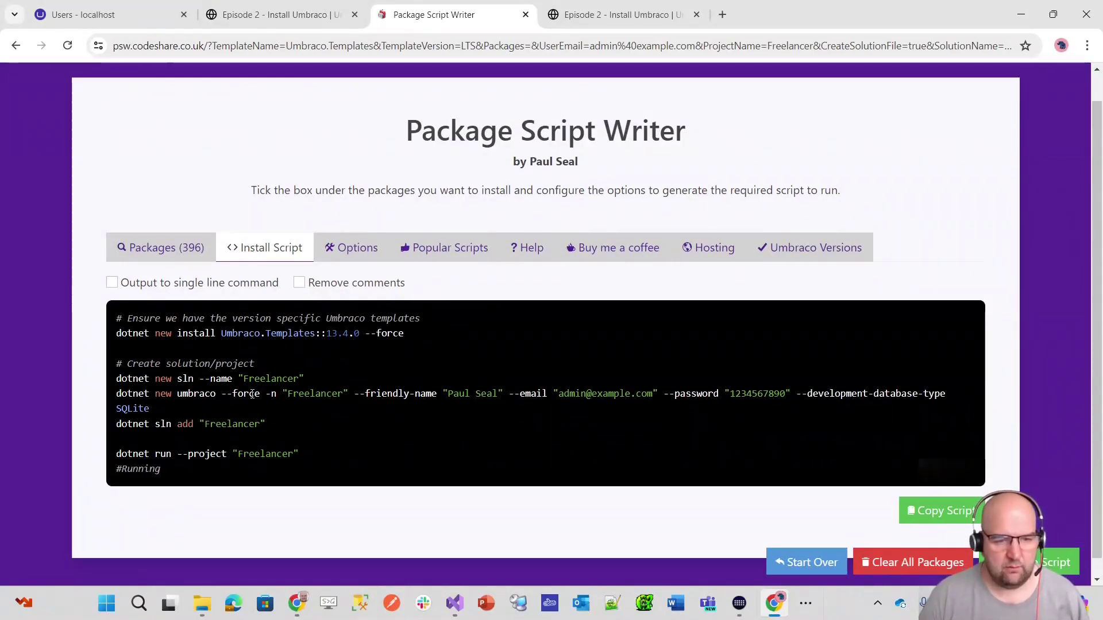
left_click_drag(283, 393, 344, 394)
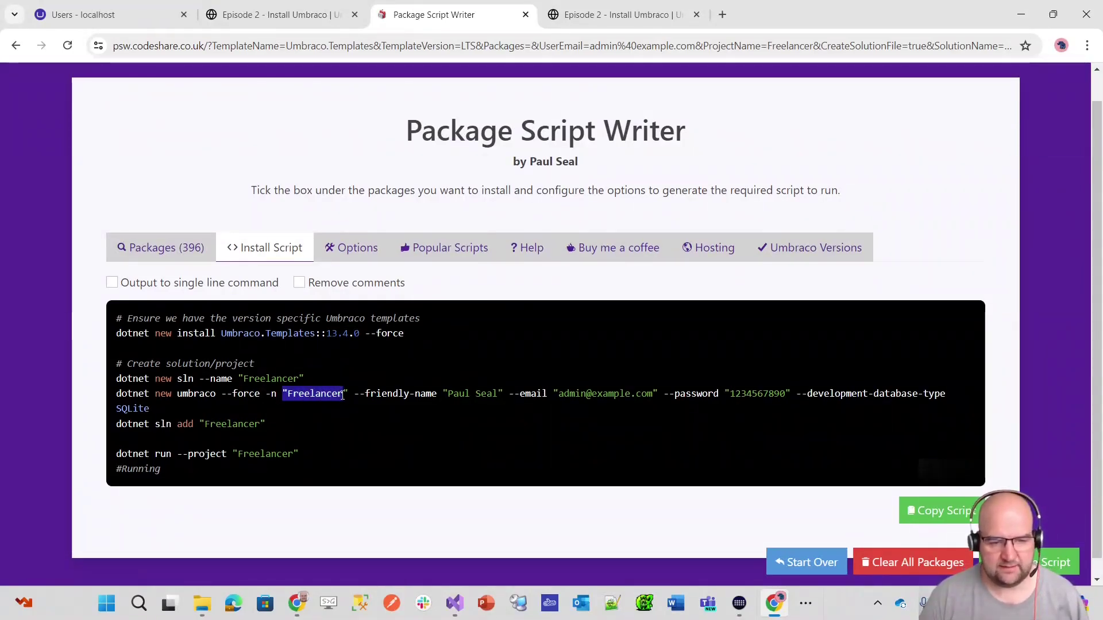
left_click_drag(443, 394, 663, 401)
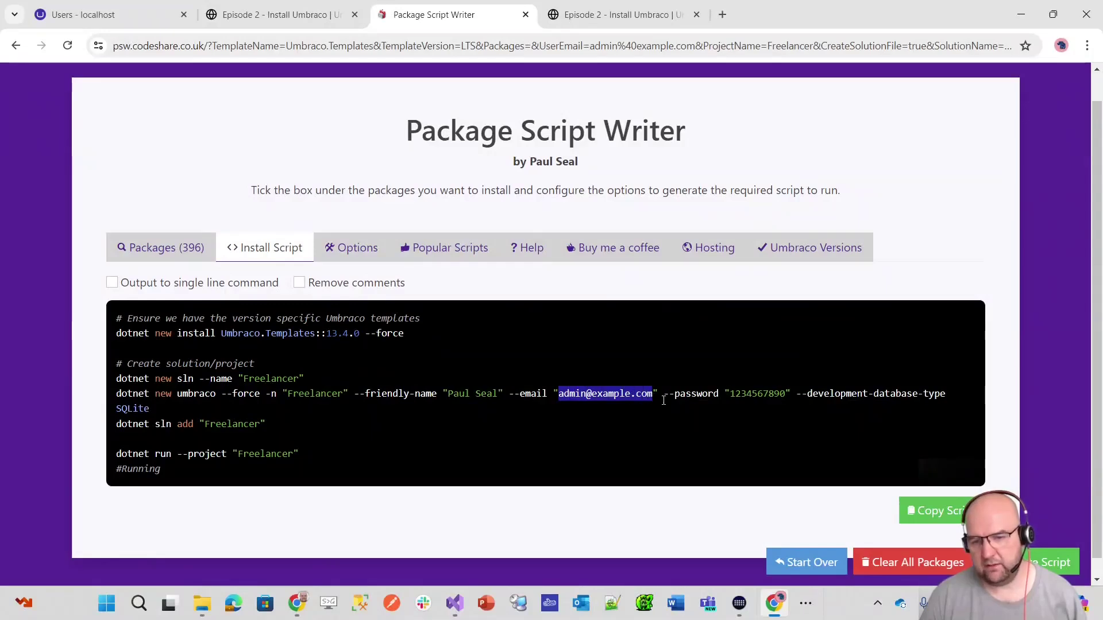
double_click(760, 396)
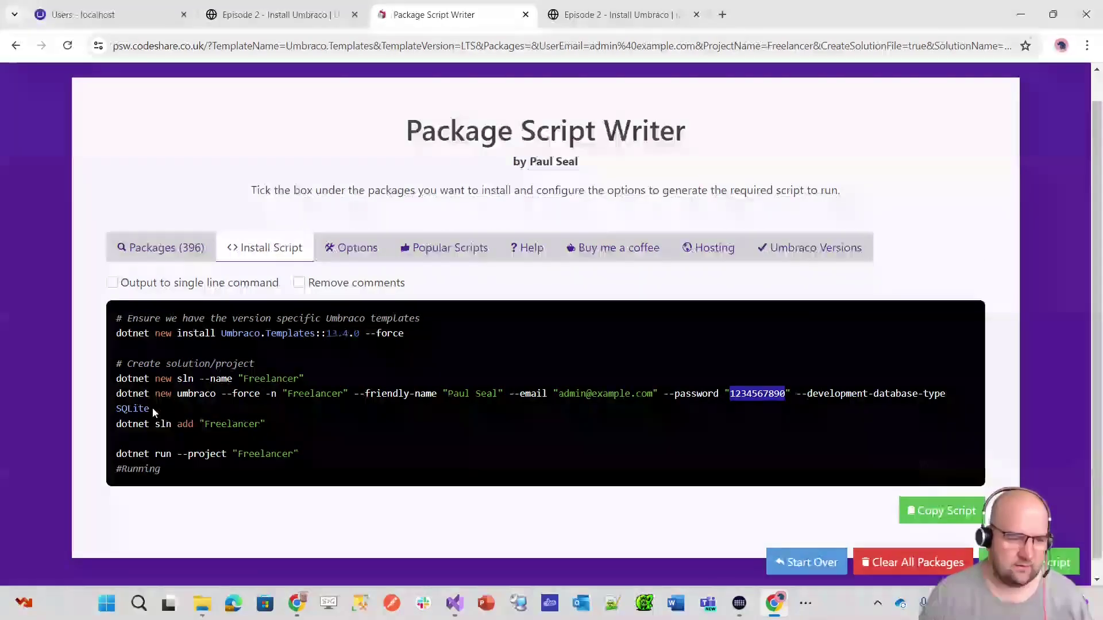
scroll(282, 433, "down", 1)
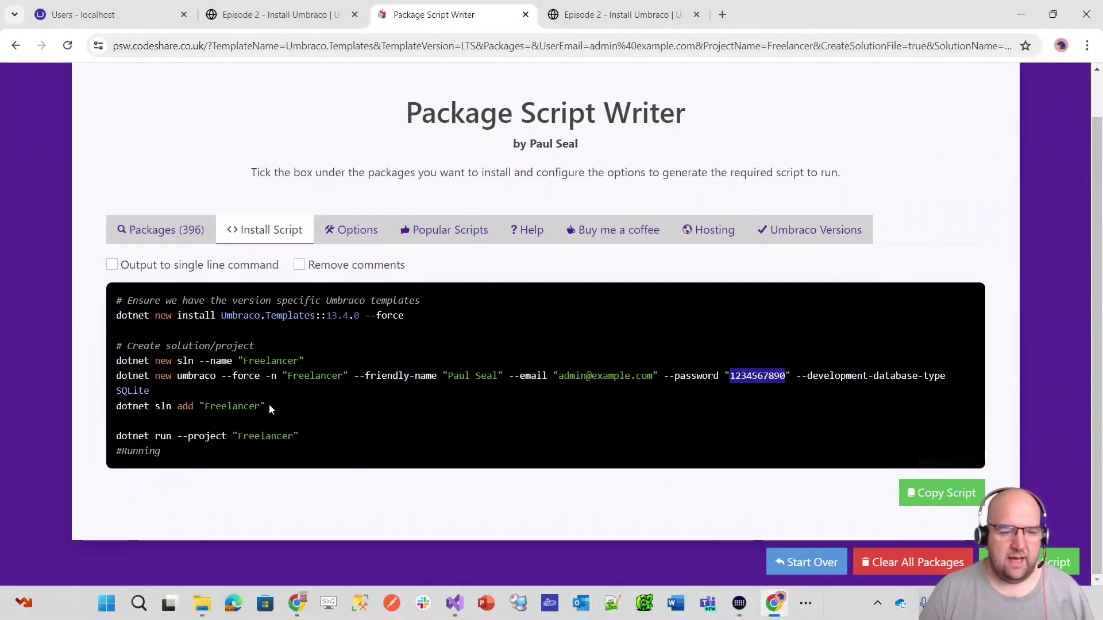
double_click(305, 377)
triple_click(305, 377)
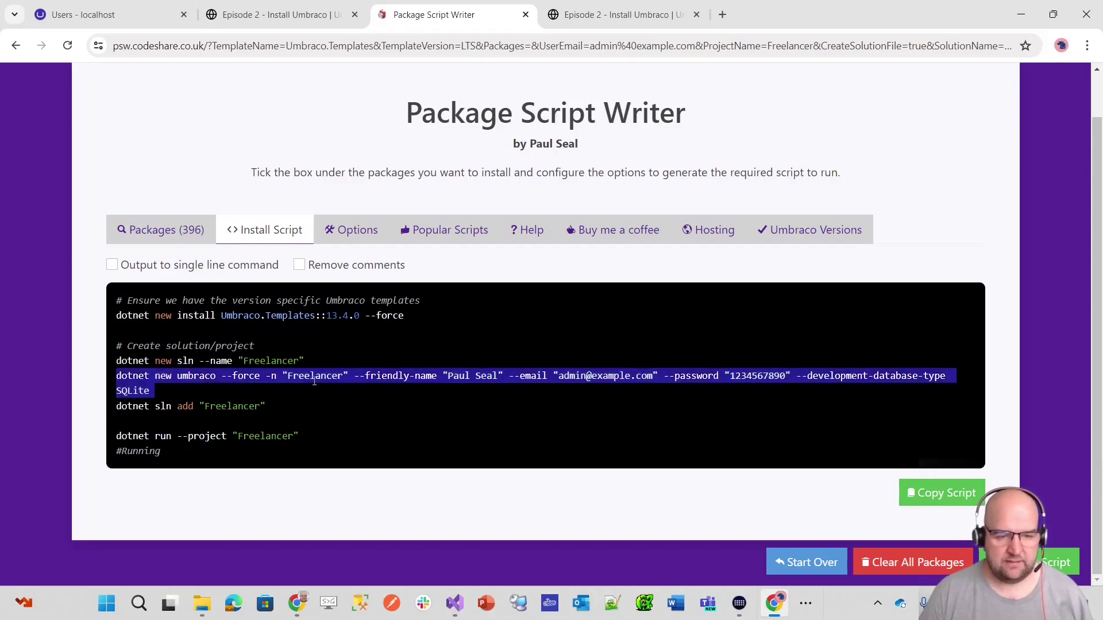
left_click(298, 387)
double_click(213, 408)
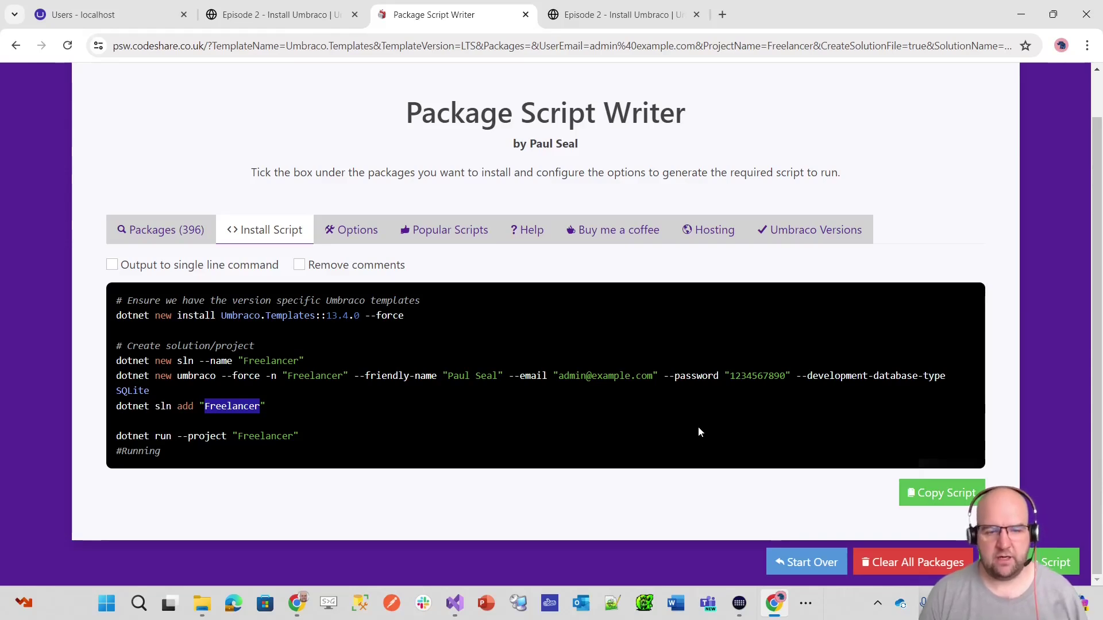
left_click(937, 492)
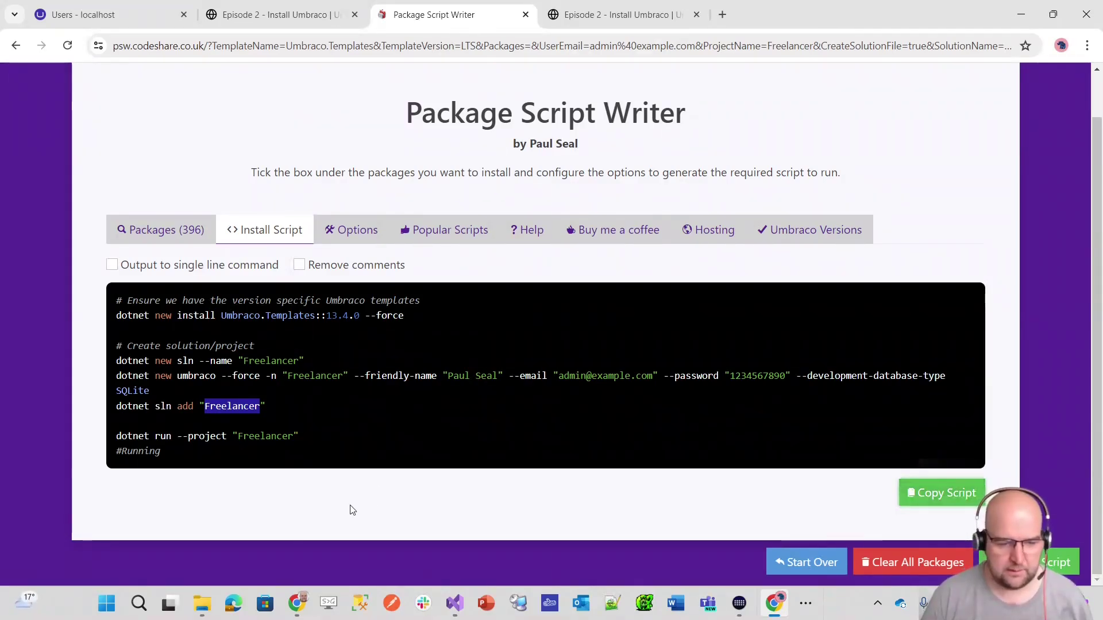
left_click(202, 609)
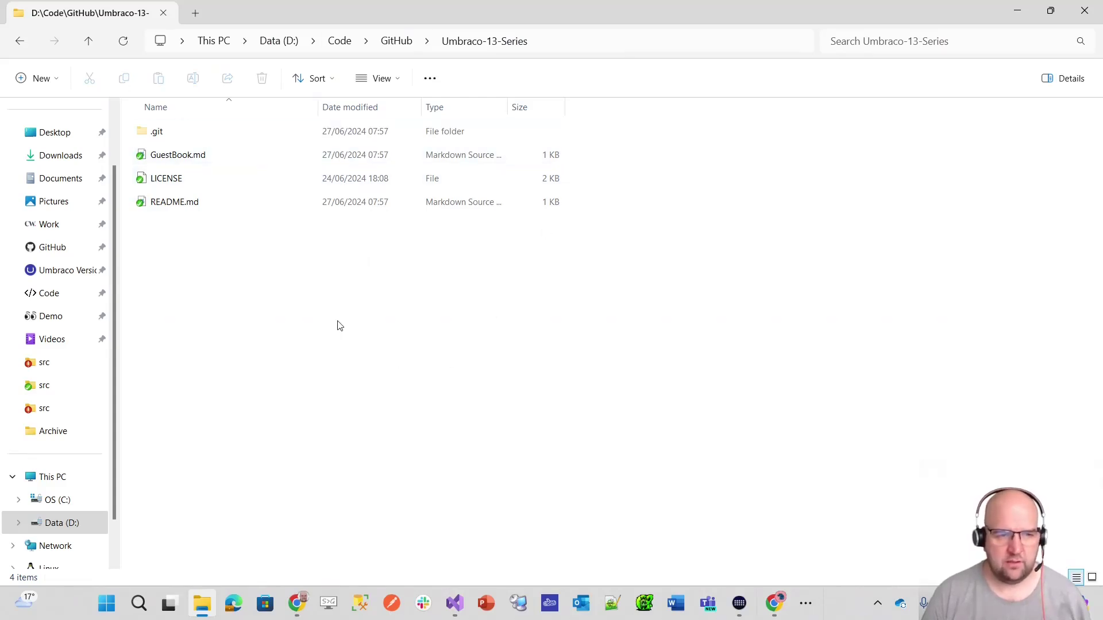
- Choose Open in Terminal from the Umbraco-13-Series folder's right-click menu
right_click(192, 254)
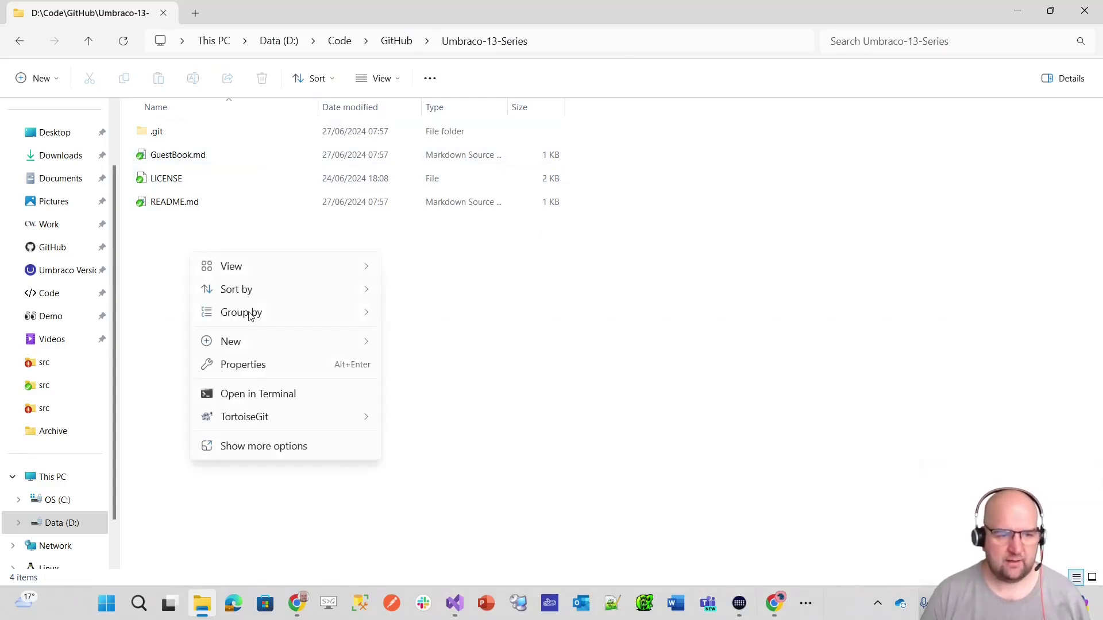
left_click(262, 394)
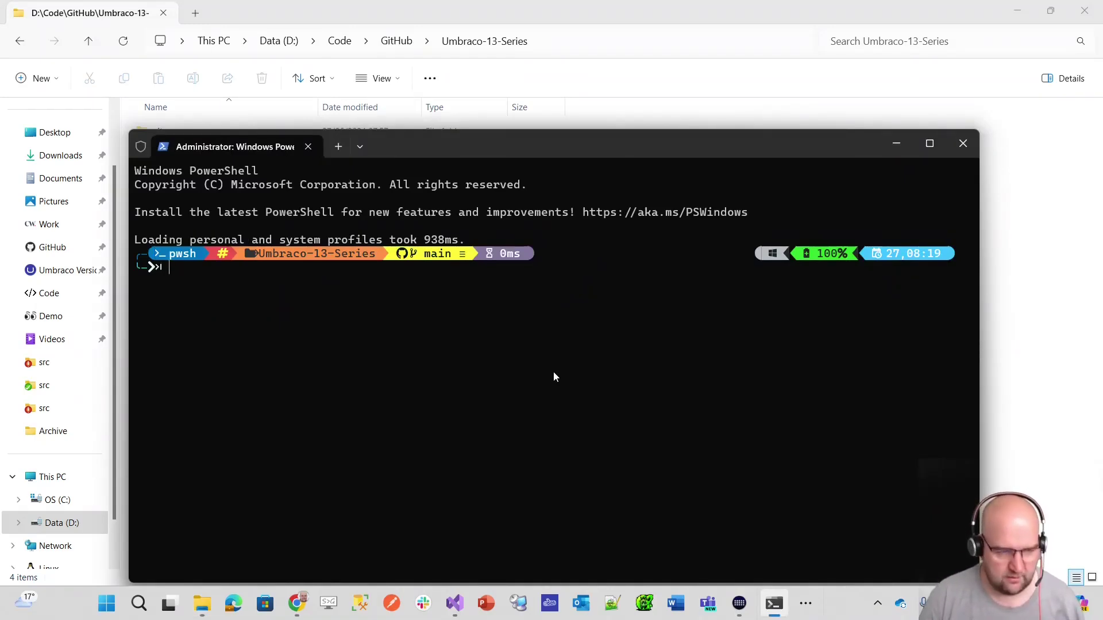
- Paste the copied install script into the terminal and confirm the multi-line paste
key("ctrl+v")
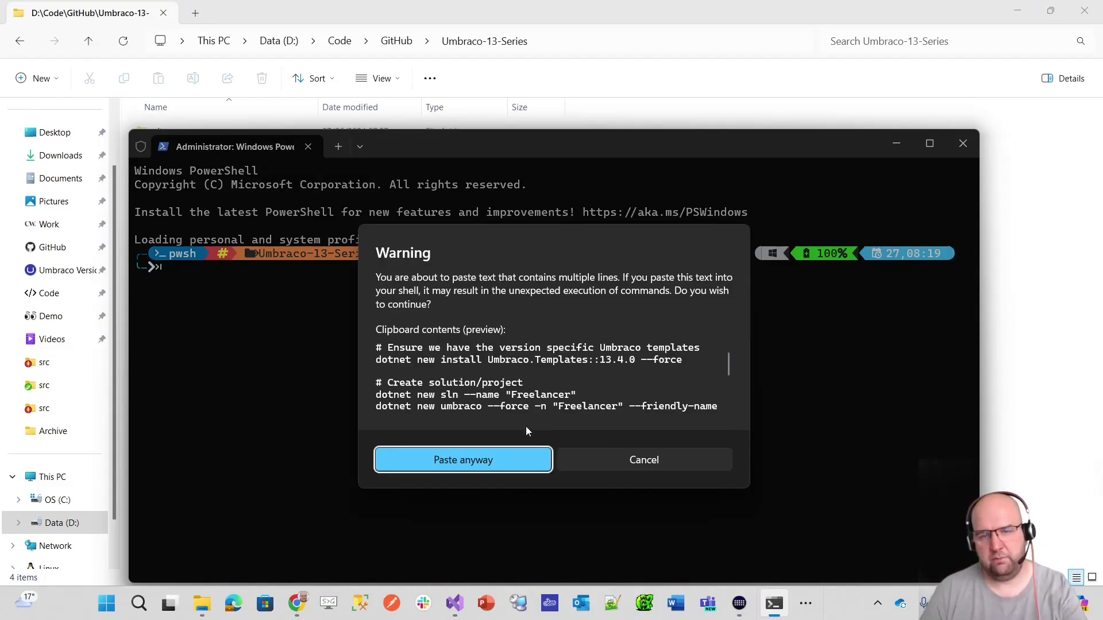
left_click(512, 457)
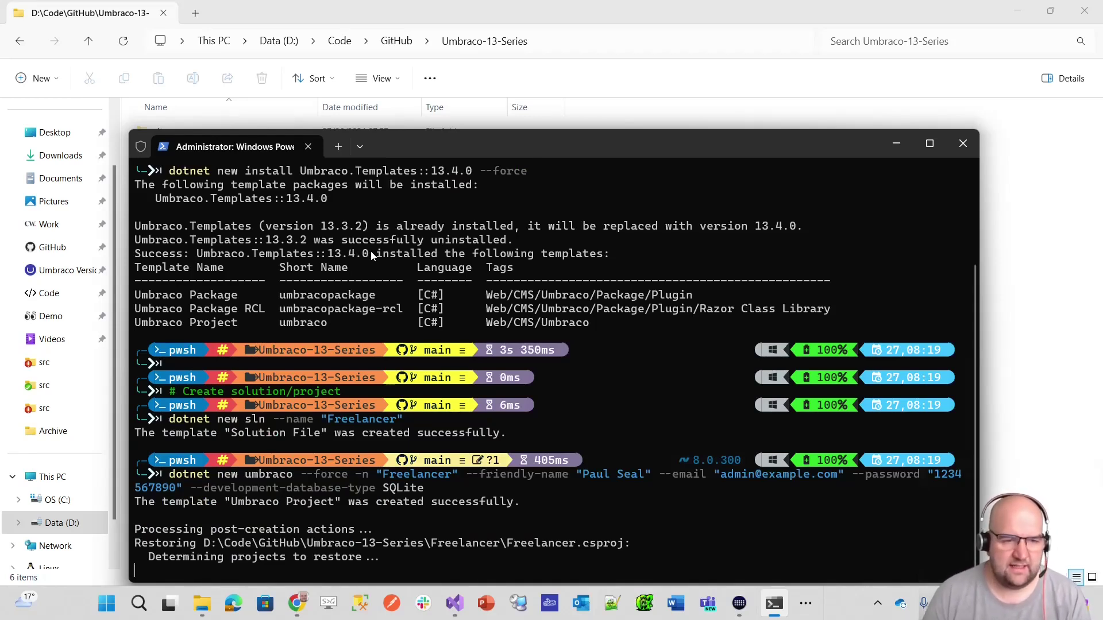
scroll(370, 250, "up", 2)
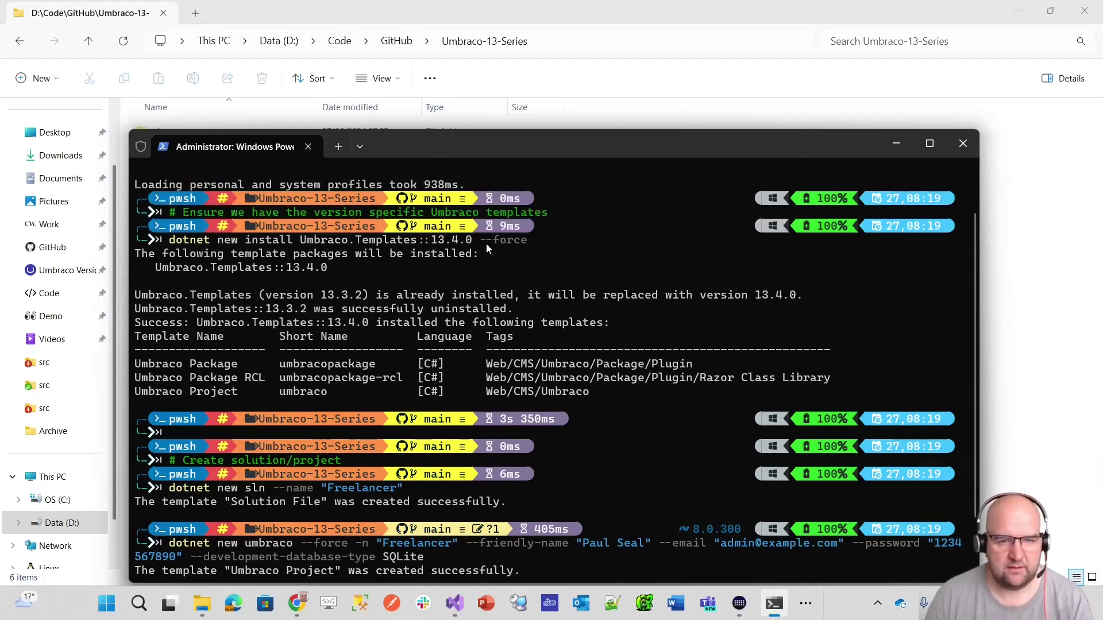
scroll(486, 243, "down", 2)
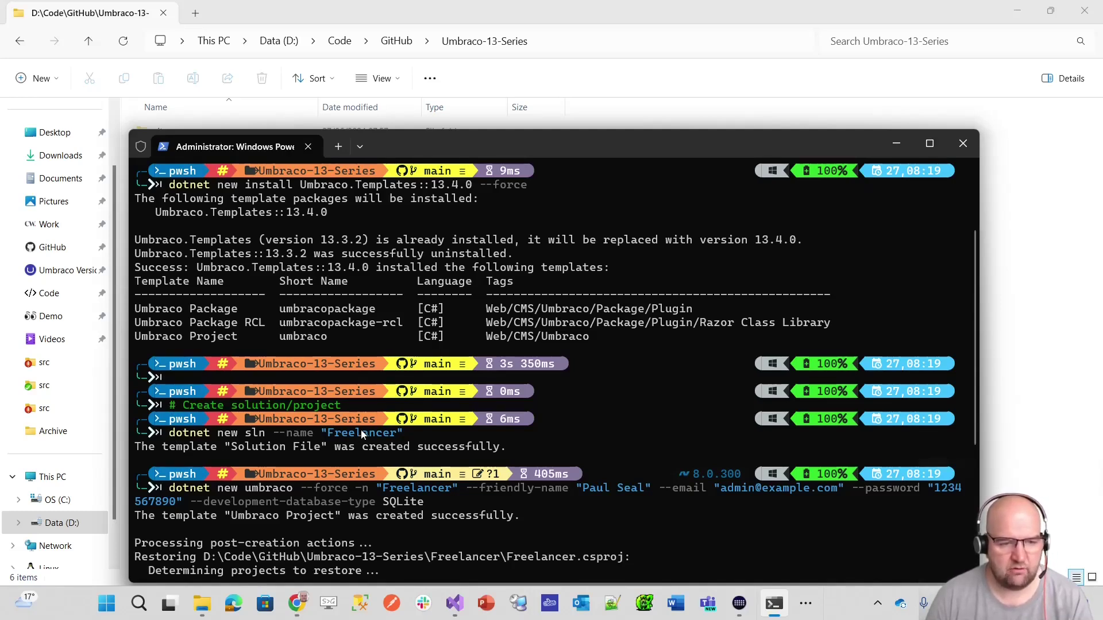
scroll(361, 429, "down", 2)
scroll(291, 437, "down", 2)
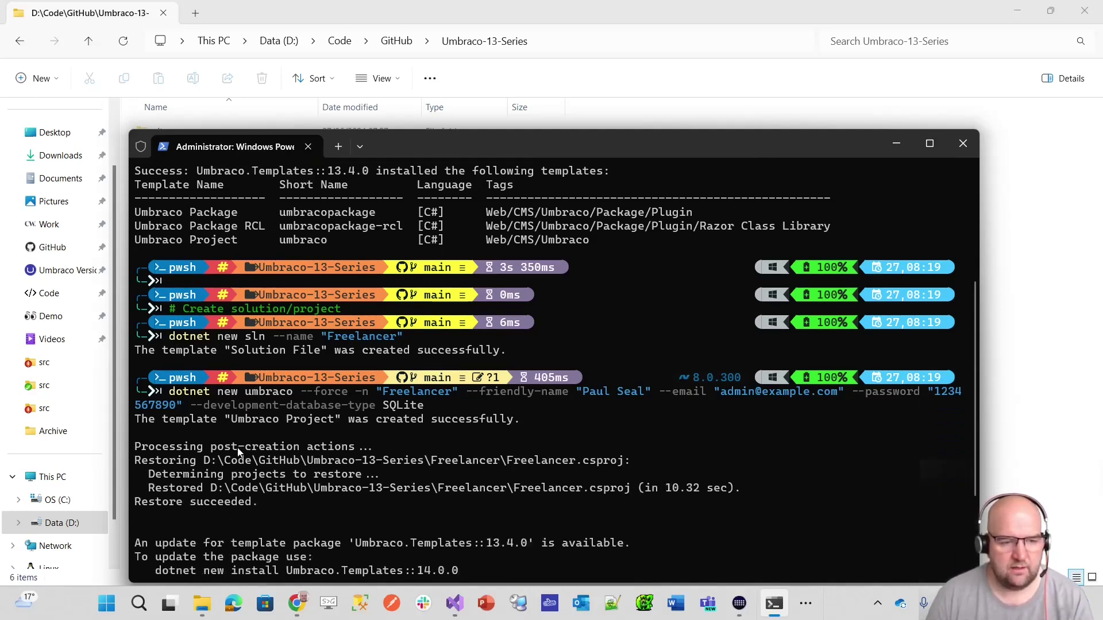
scroll(177, 397, "up", 1)
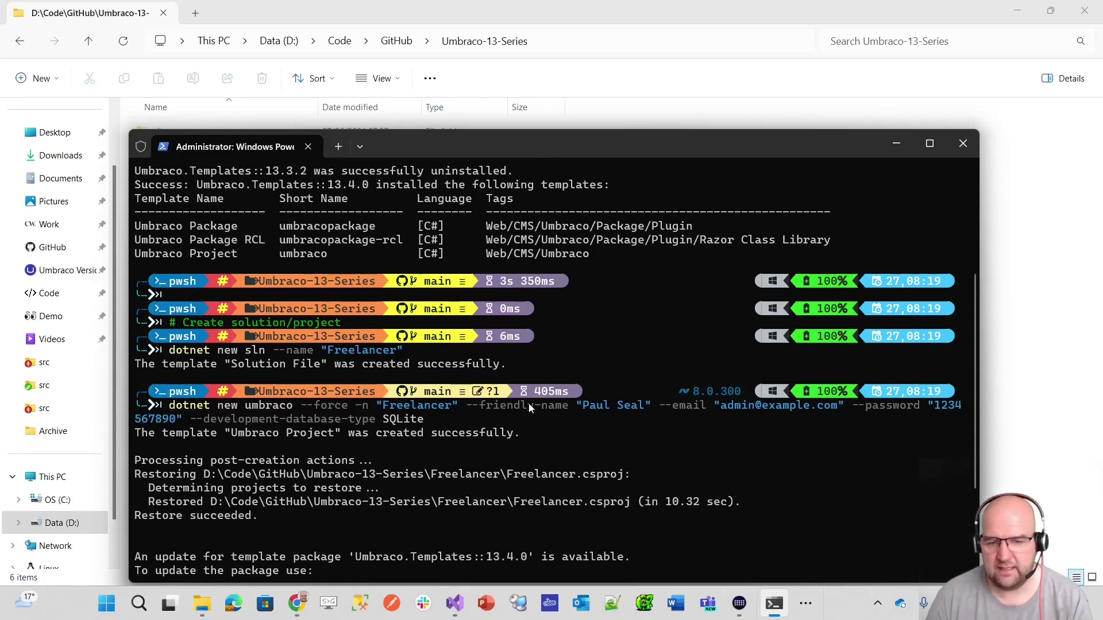
scroll(528, 403, "down", 3)
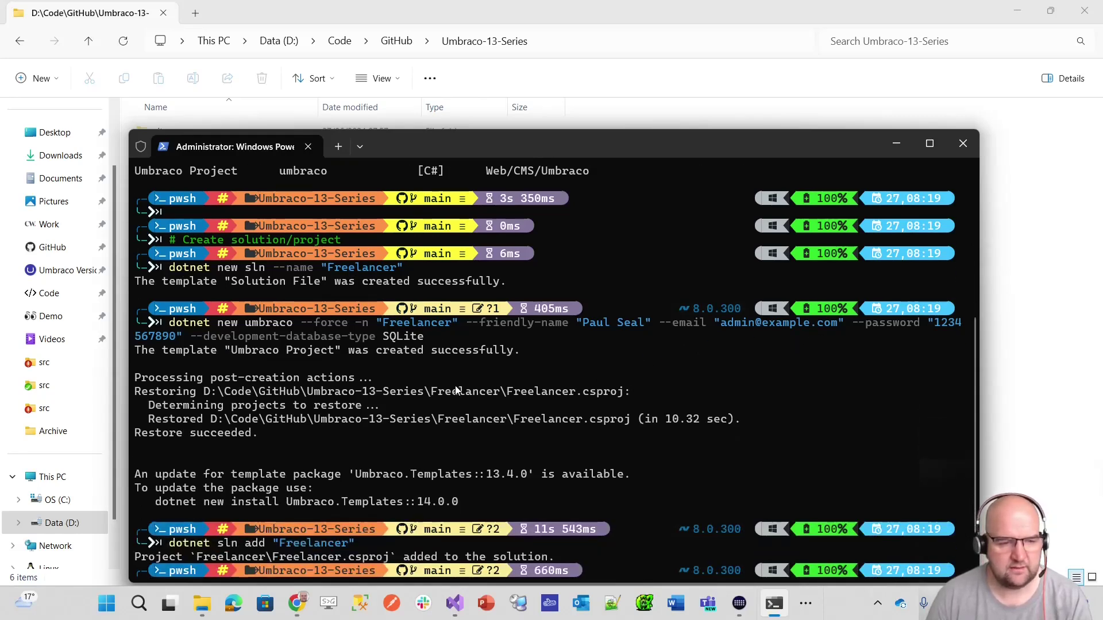
key("Return")
type("dotnet run --project \"Freelancer\"")
key("Return")
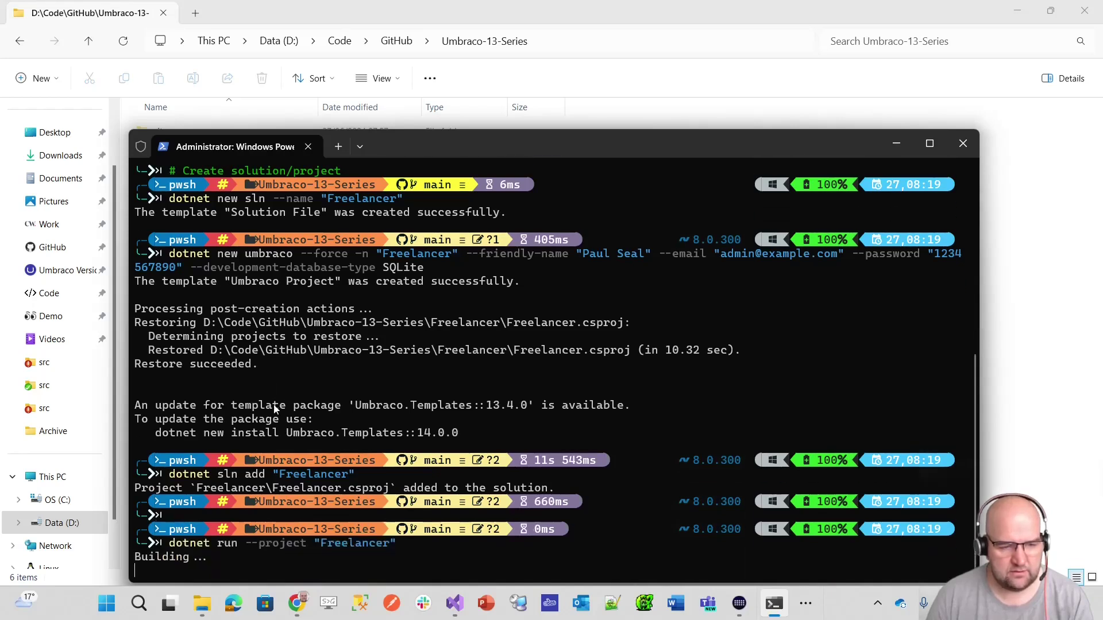
scroll(226, 486, "up", 1)
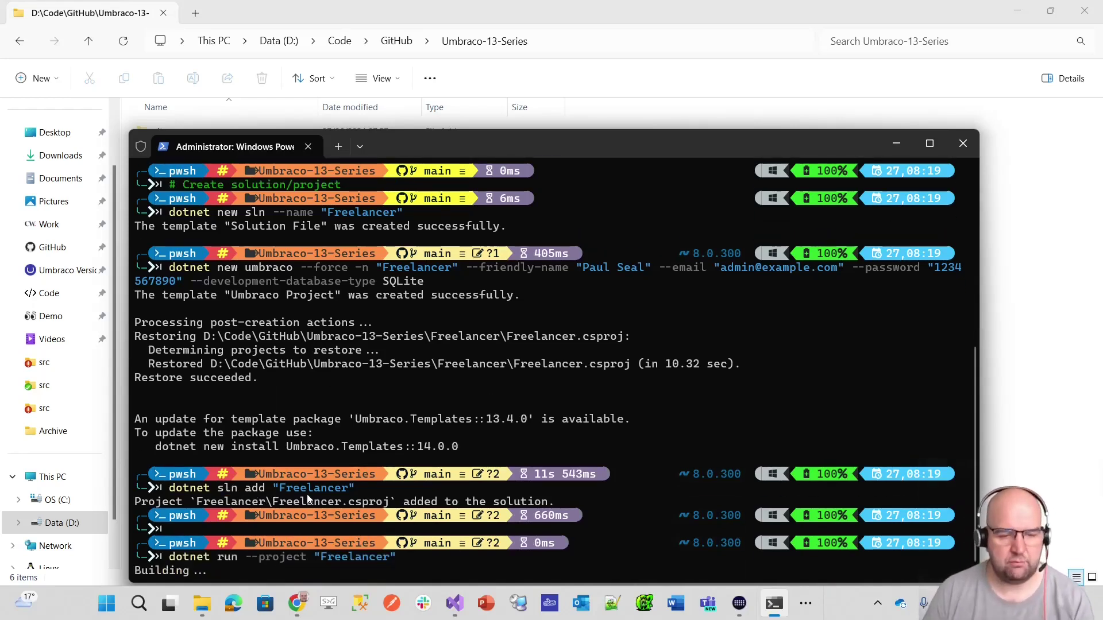
scroll(310, 494, "up", 1)
scroll(344, 480, "down", 2)
scroll(367, 477, "up", 1)
scroll(365, 502, "down", 1)
scroll(310, 528, "up", 1)
scroll(303, 553, "up", 1)
scroll(402, 534, "down", 2)
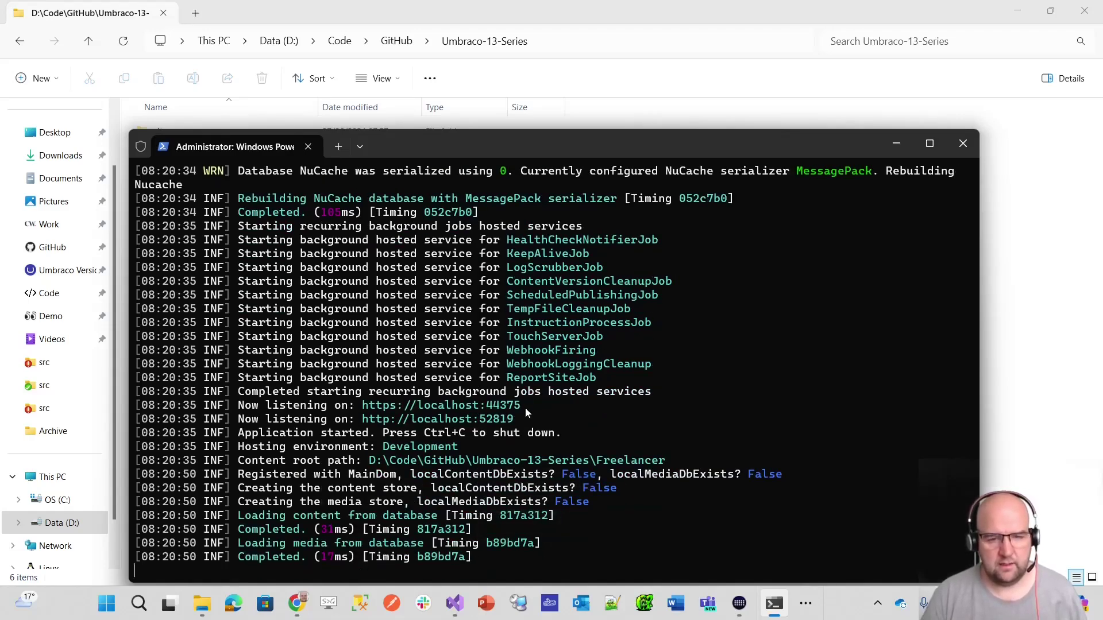
left_click_drag(519, 405, 365, 409)
key("ctrl+c")
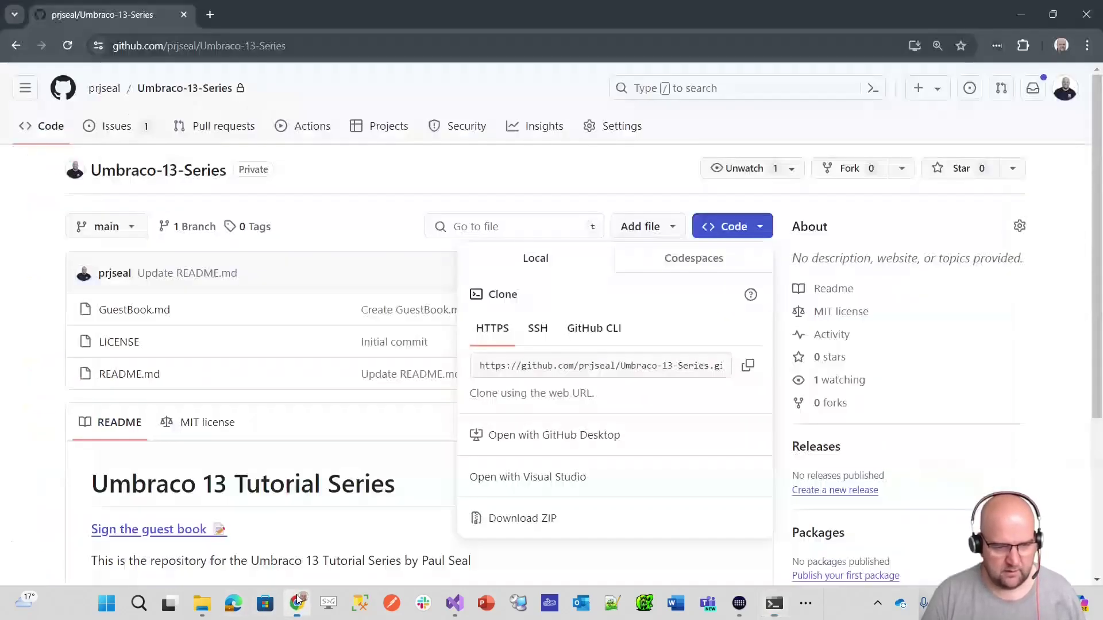
left_click(296, 603)
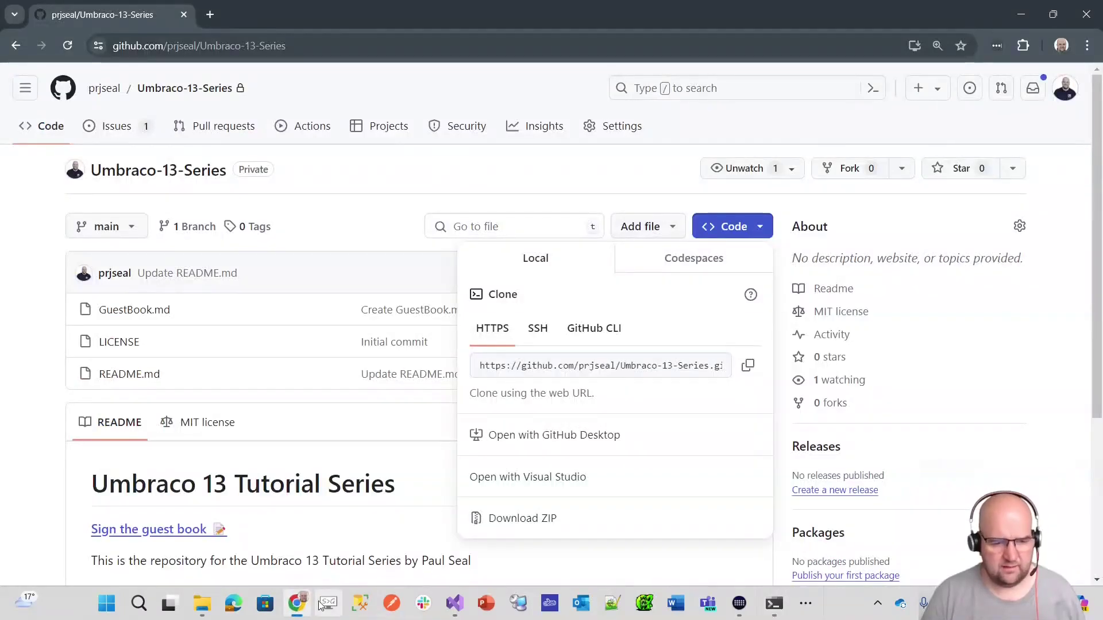
left_click(1061, 45)
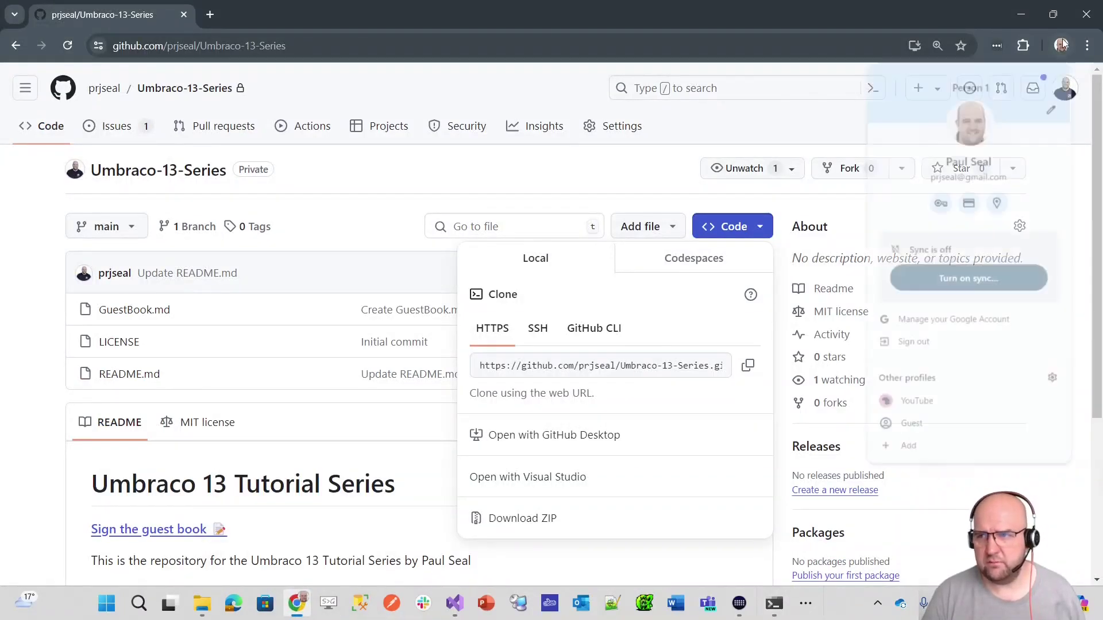
left_click(917, 400)
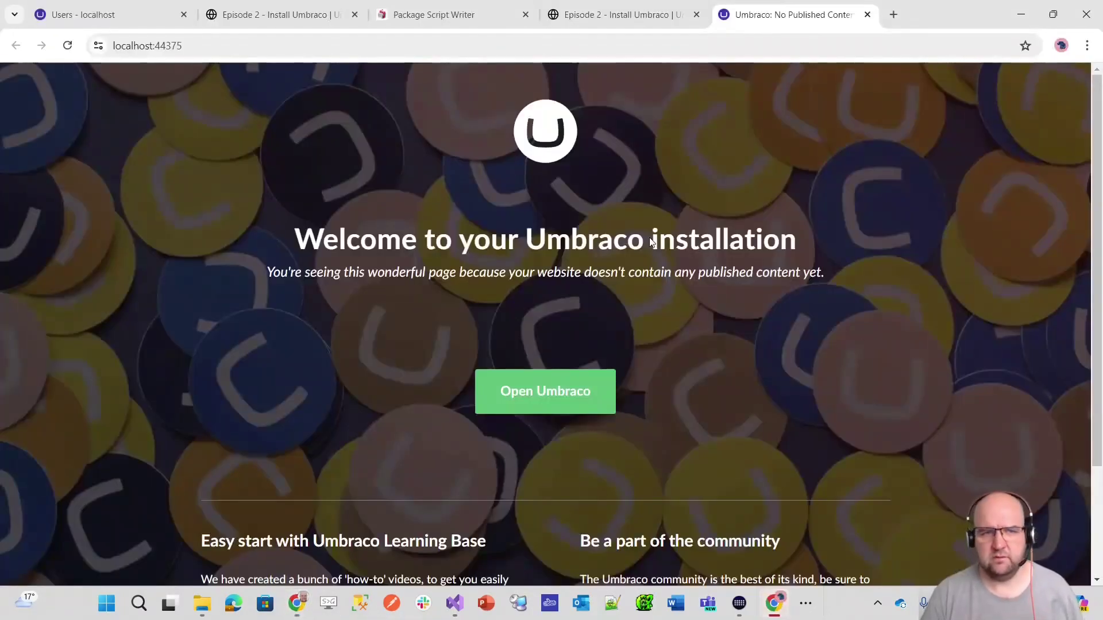
left_click(231, 50)
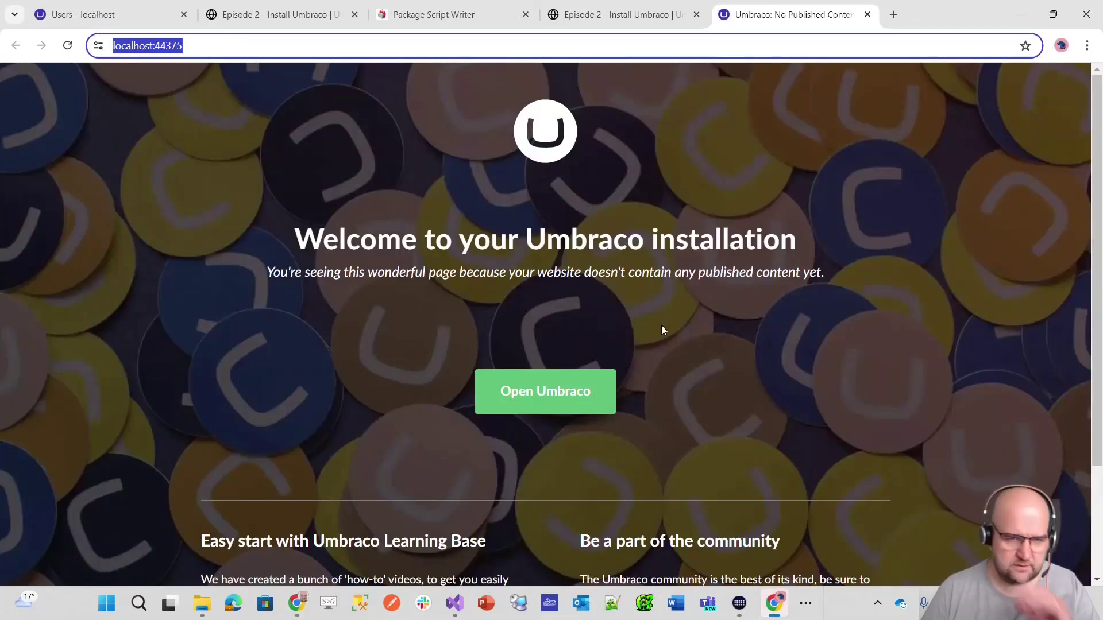
key("End")
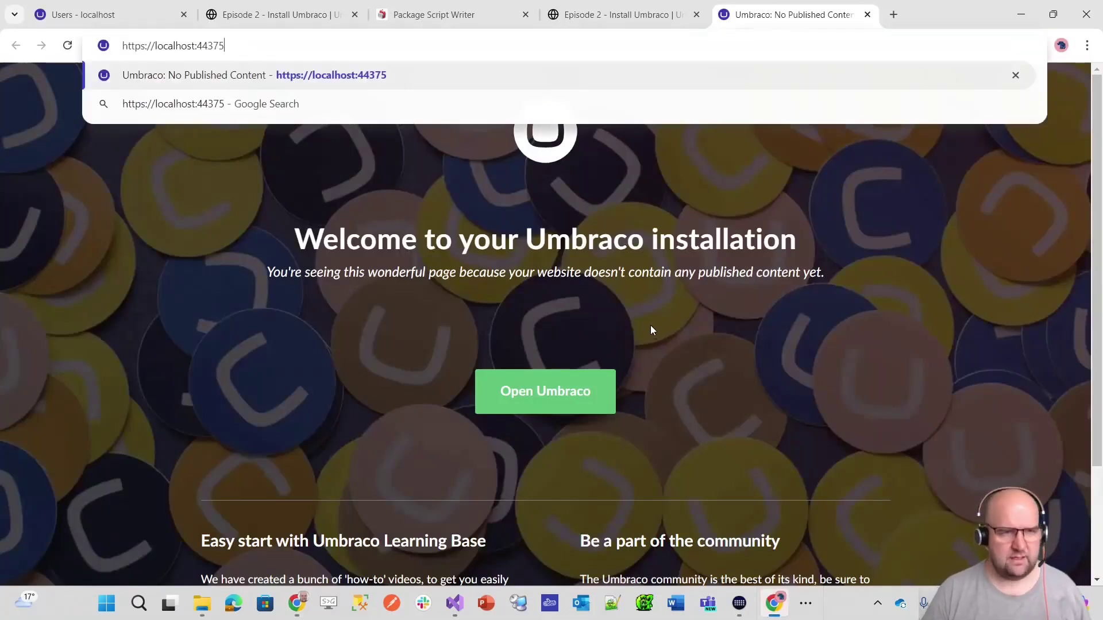
key("Return")
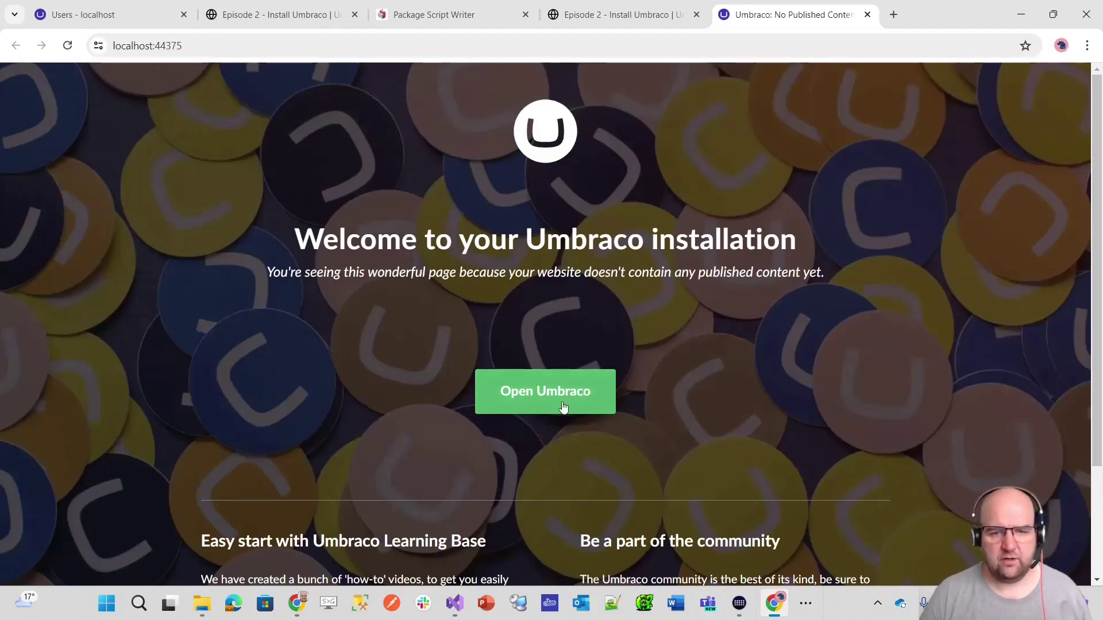
left_click(565, 405)
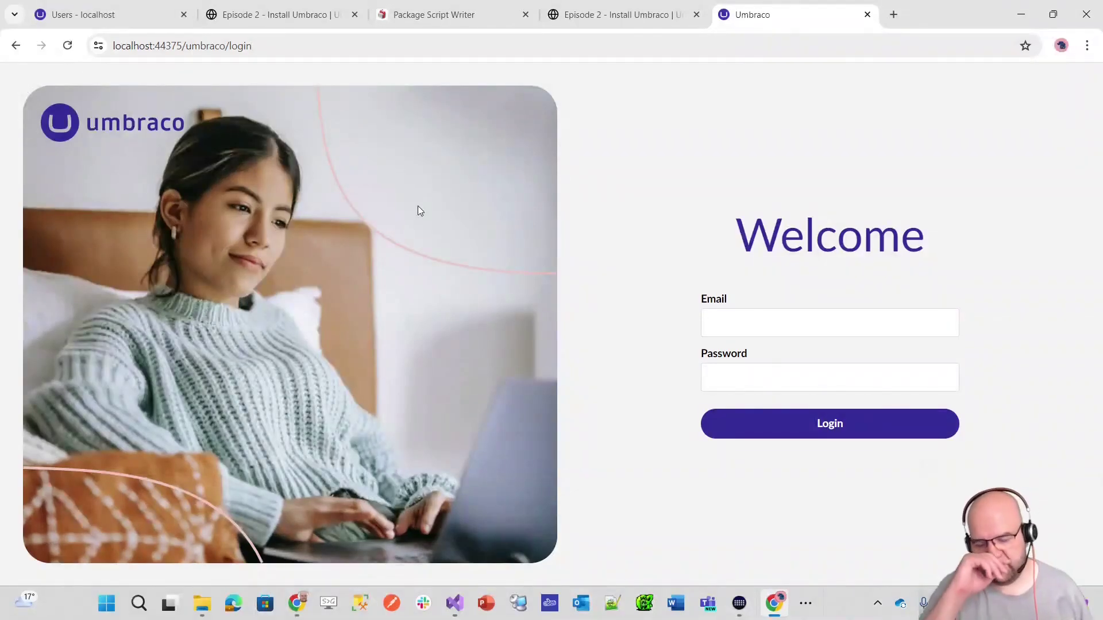
- Log in with the saved admin email and the script's password, then dismiss the save-password prompt
left_click(766, 320)
left_click(823, 373)
left_click(800, 375)
type("12")
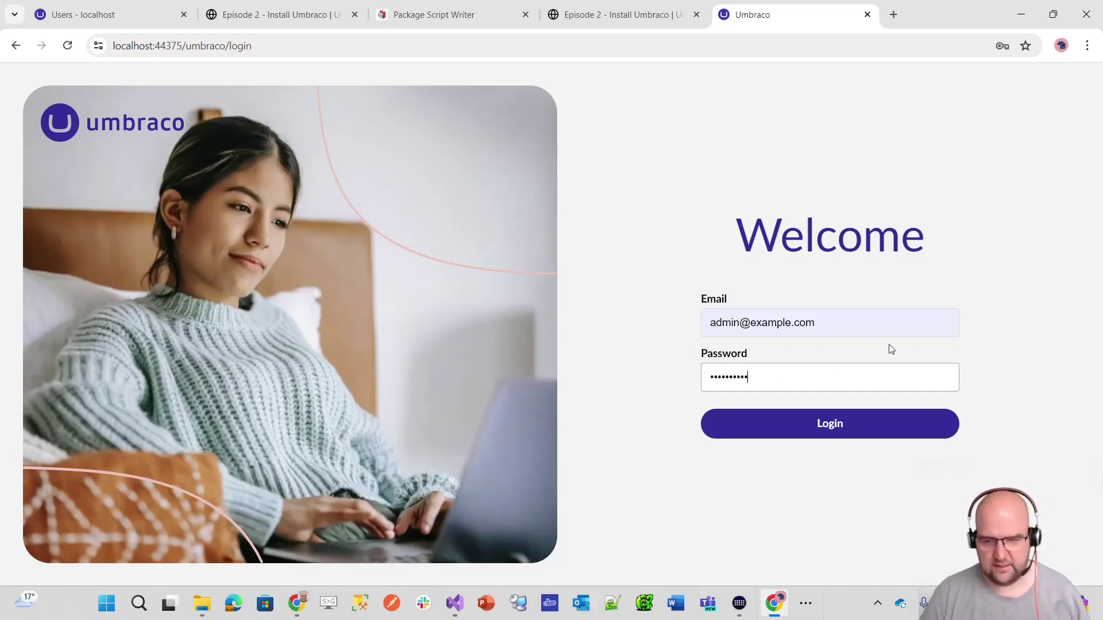
left_click(418, 14)
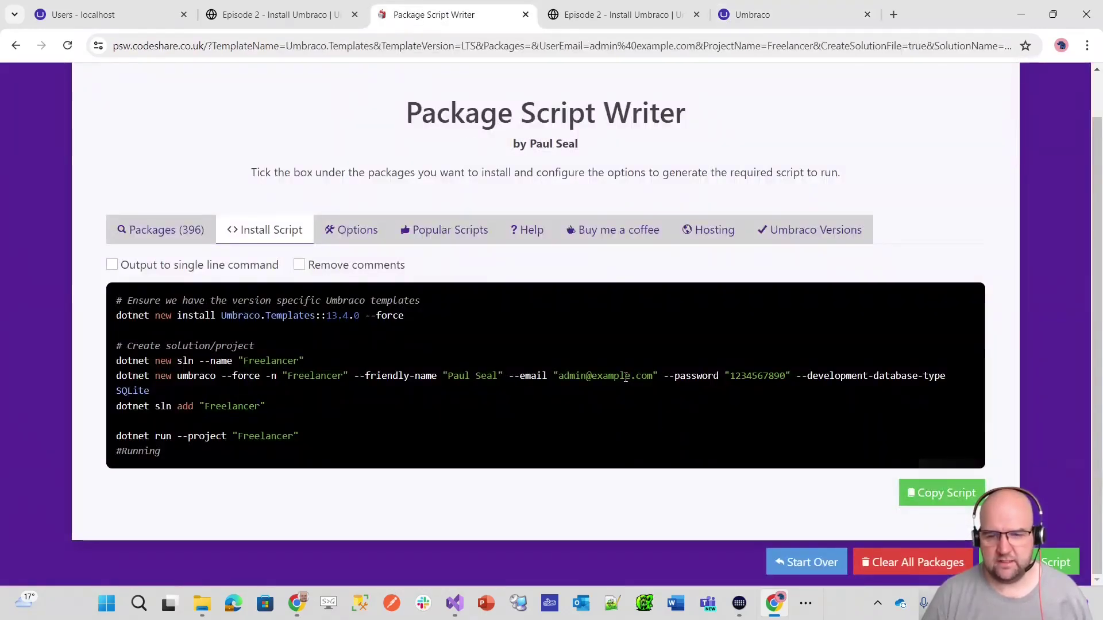
left_click(617, 14)
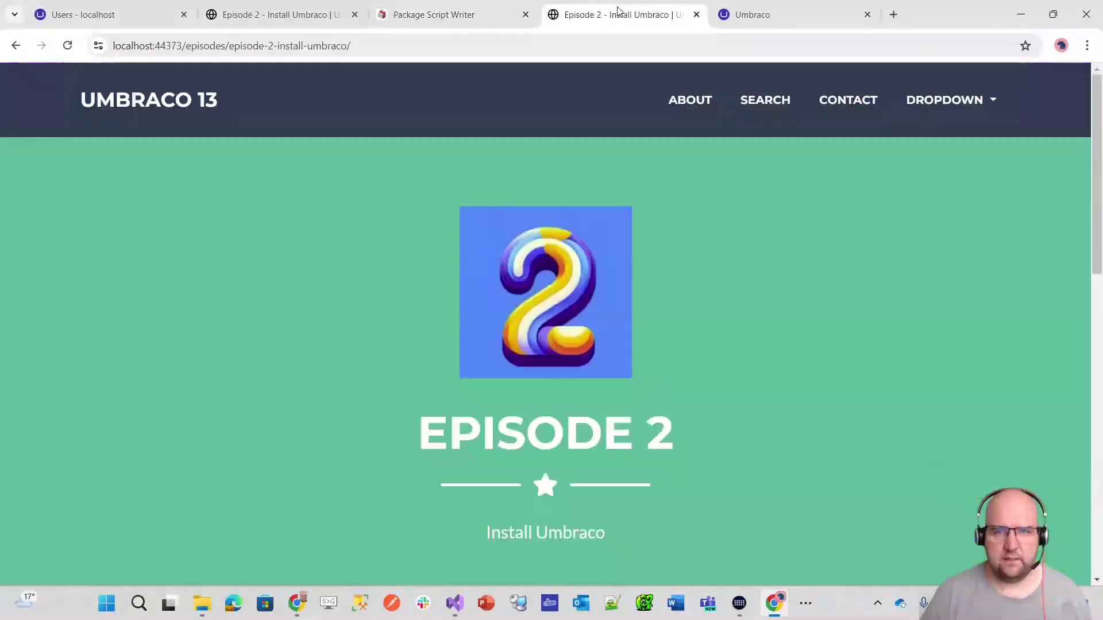
left_click(771, 16)
left_click(846, 423)
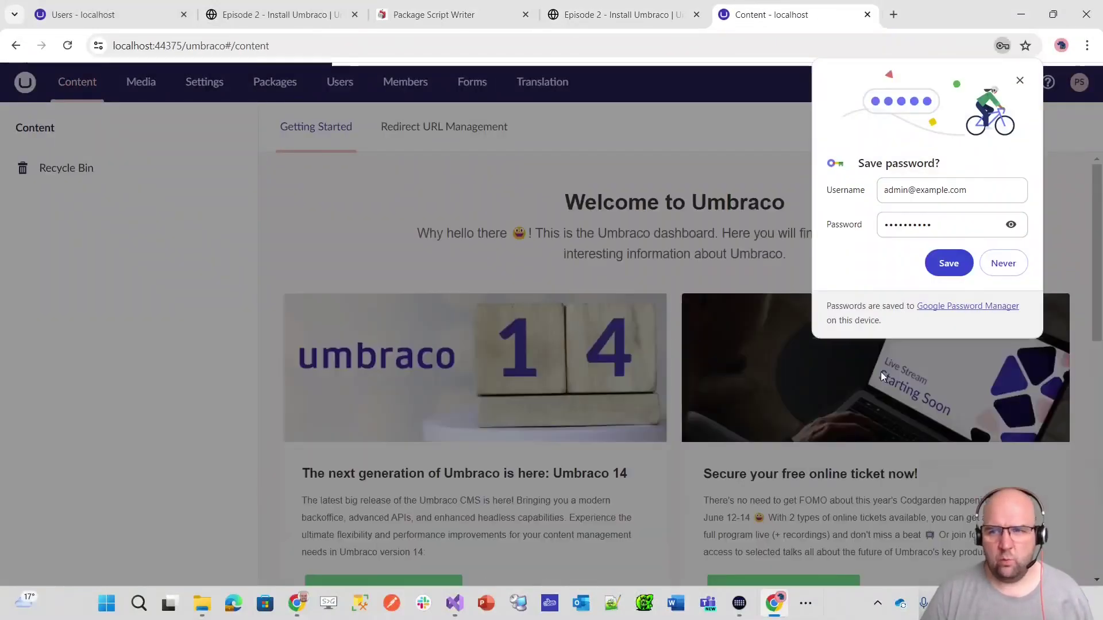
left_click(1020, 81)
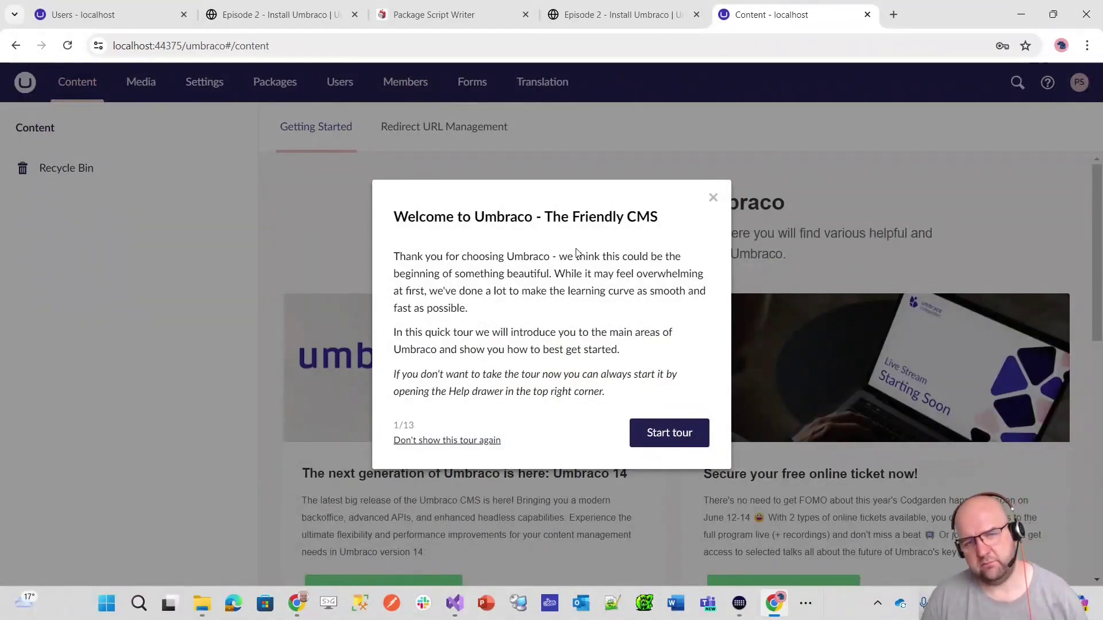
- Follow the backoffice tour through Sections, Tree, Dashboards and Search to User profile, then close it
left_click(667, 442)
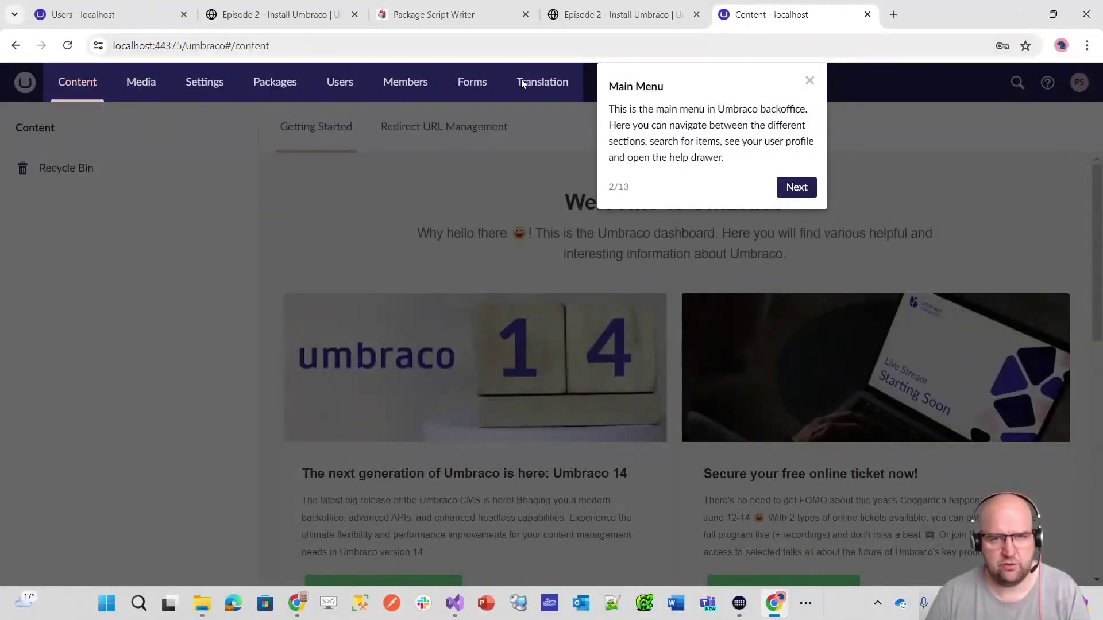
left_click(799, 189)
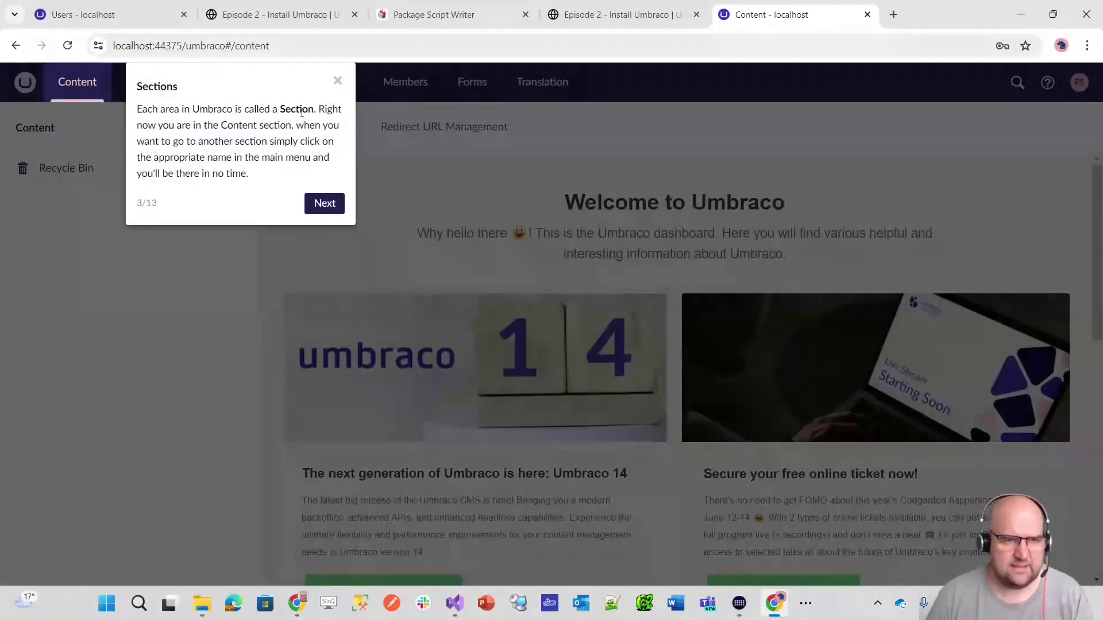
left_click(325, 203)
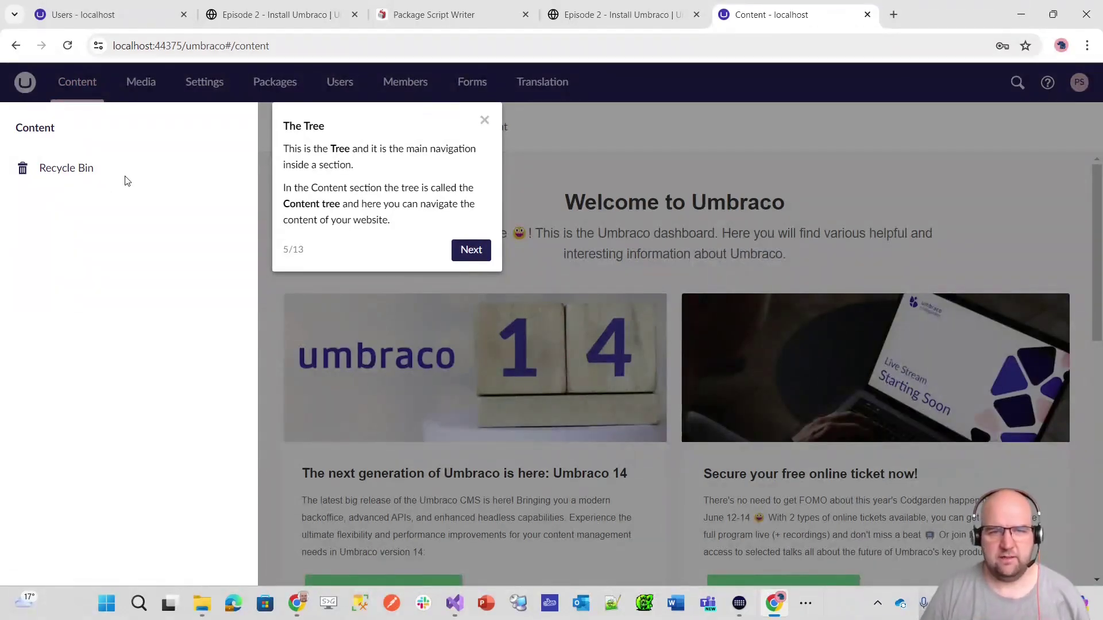
left_click(471, 251)
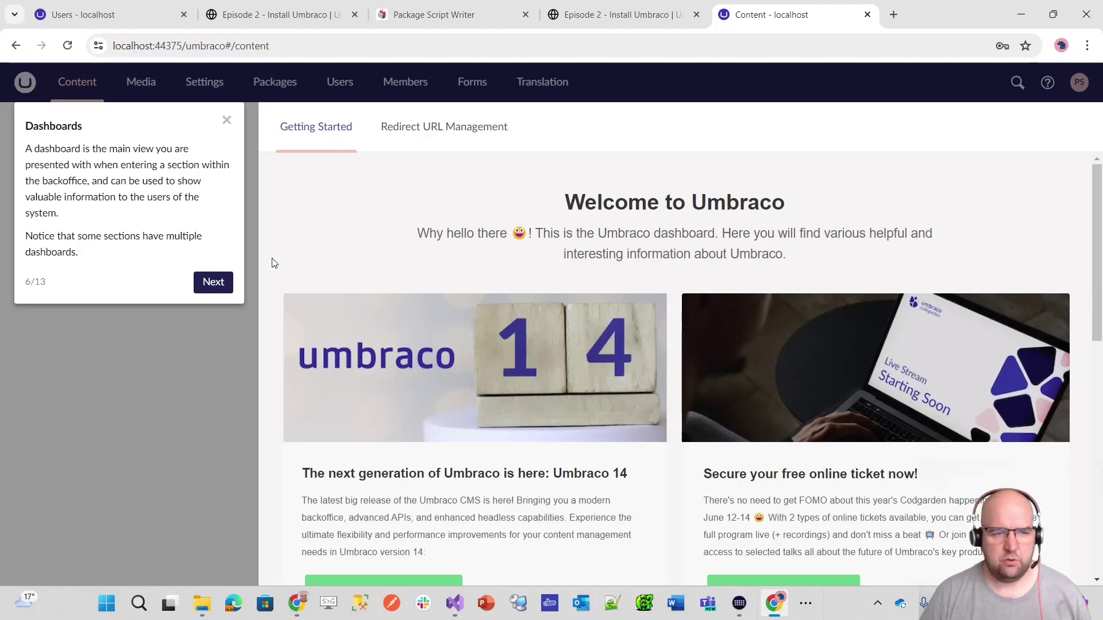
left_click(214, 282)
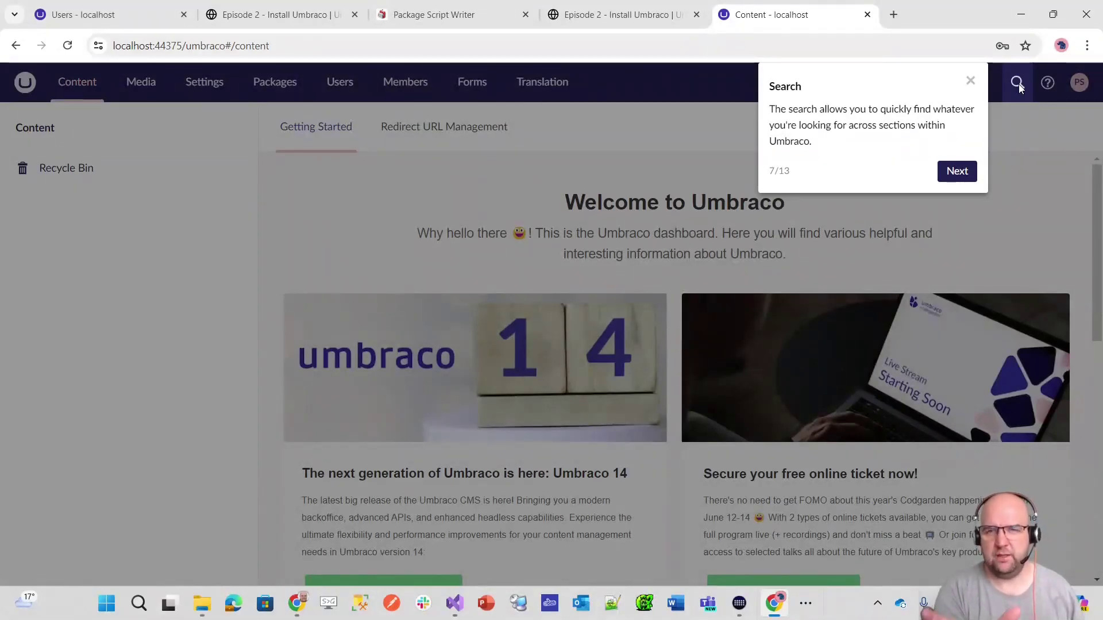
left_click(970, 171)
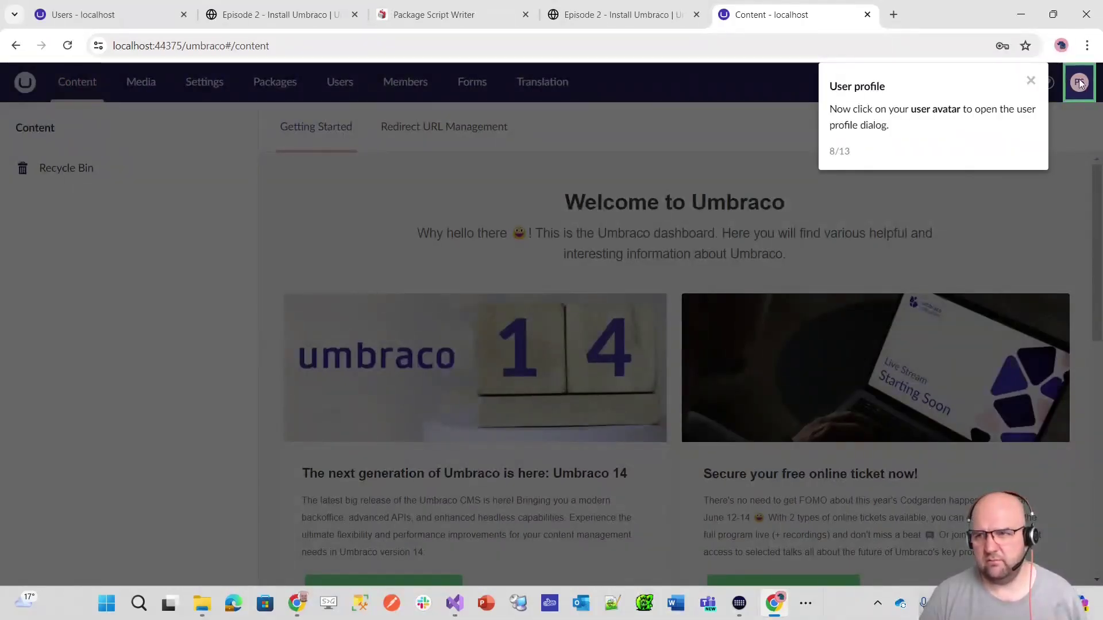
left_click(1033, 83)
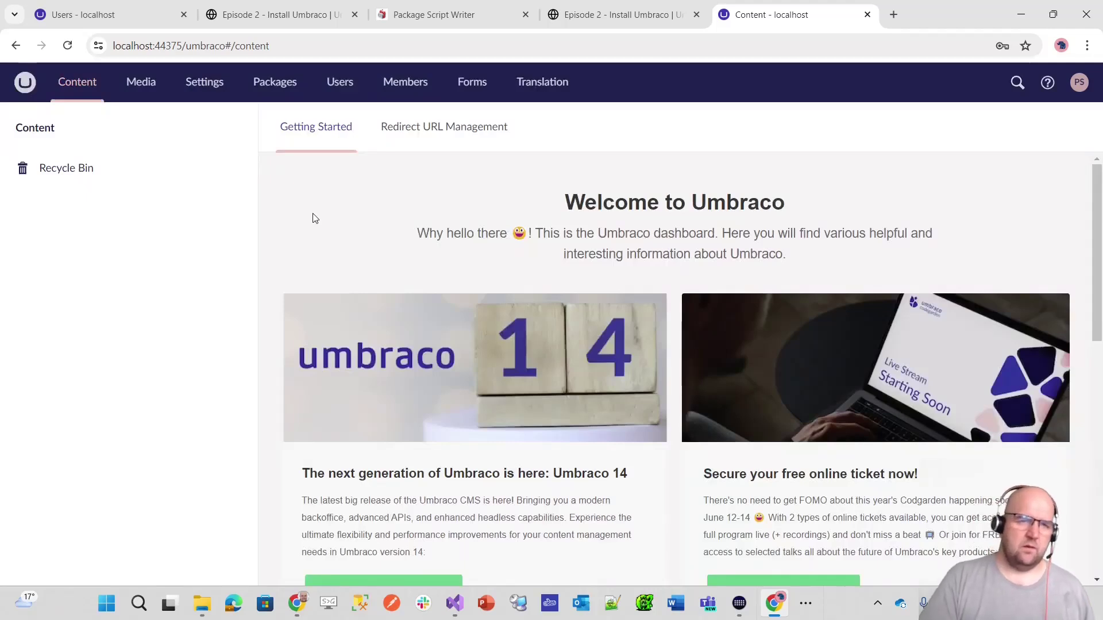
left_click(1079, 82)
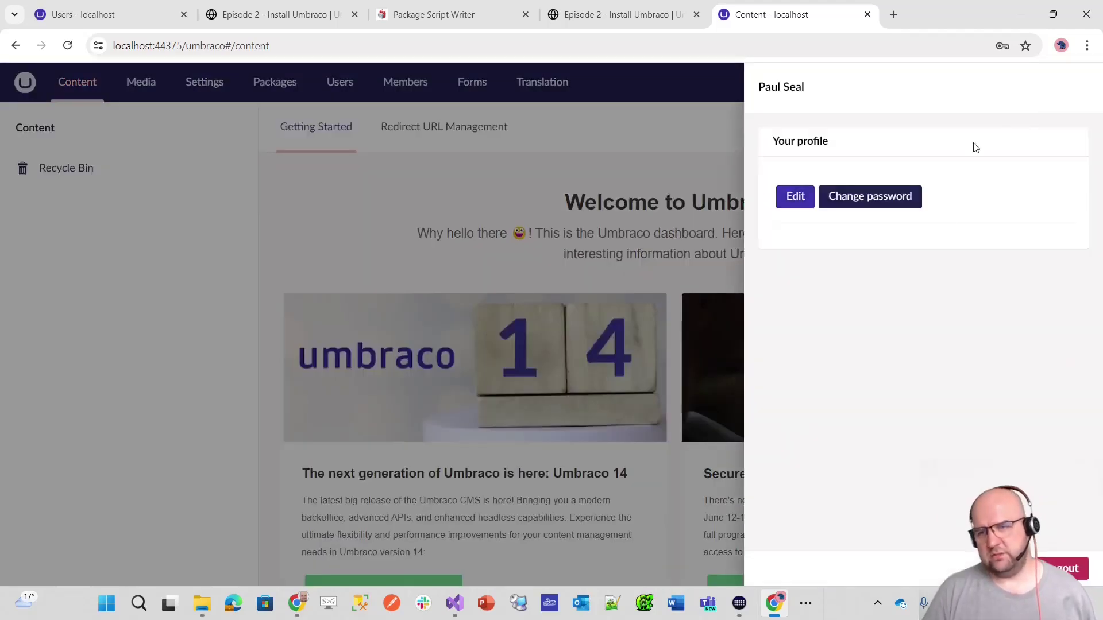
left_click(386, 269)
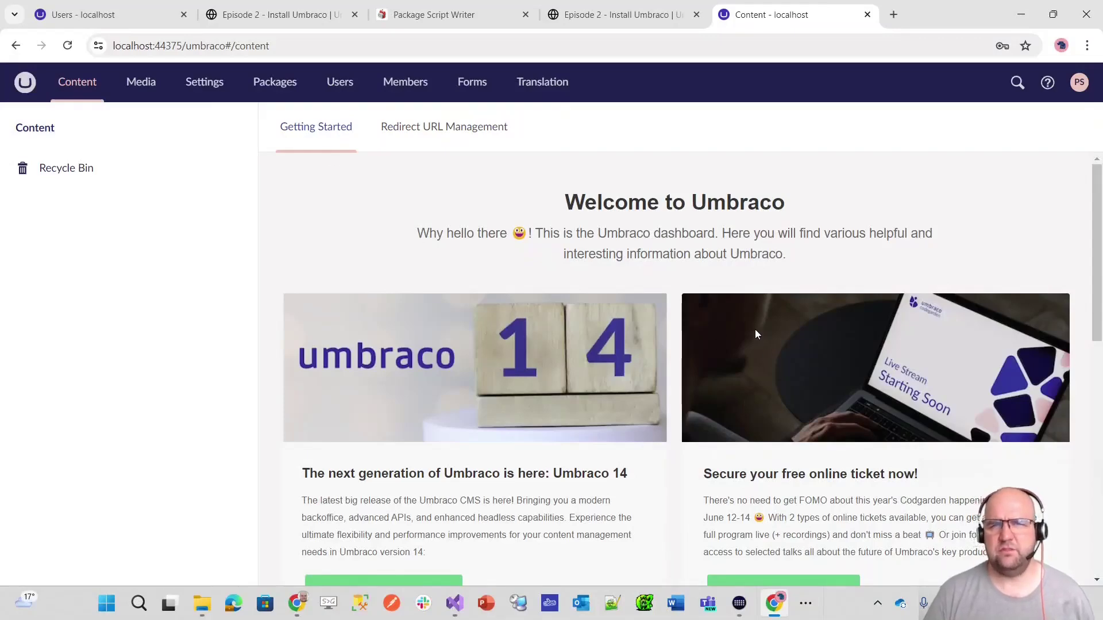
scroll(759, 321, "down", 7)
scroll(786, 366, "up", 5)
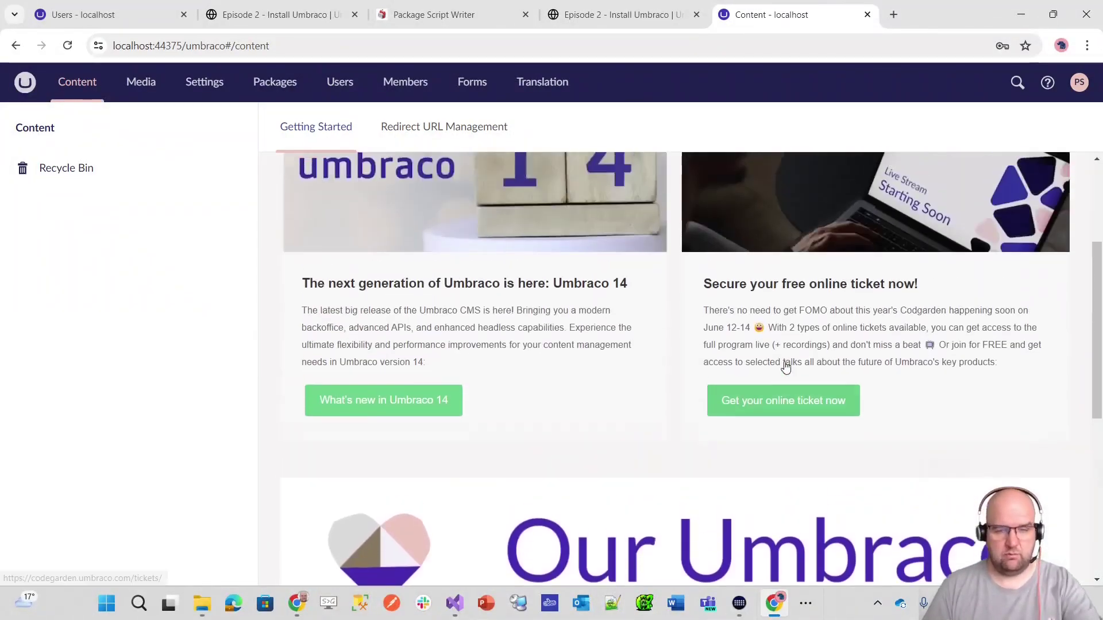
scroll(785, 363, "up", 3)
scroll(794, 354, "down", 9)
scroll(804, 367, "down", 1)
scroll(811, 365, "up", 9)
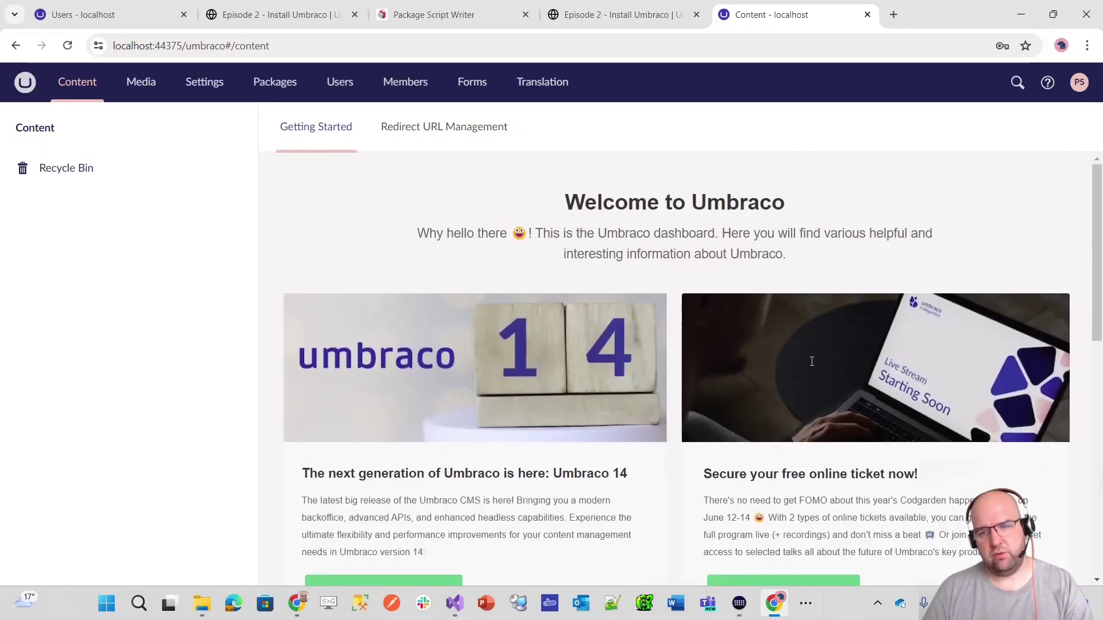
scroll(809, 359, "down", 3)
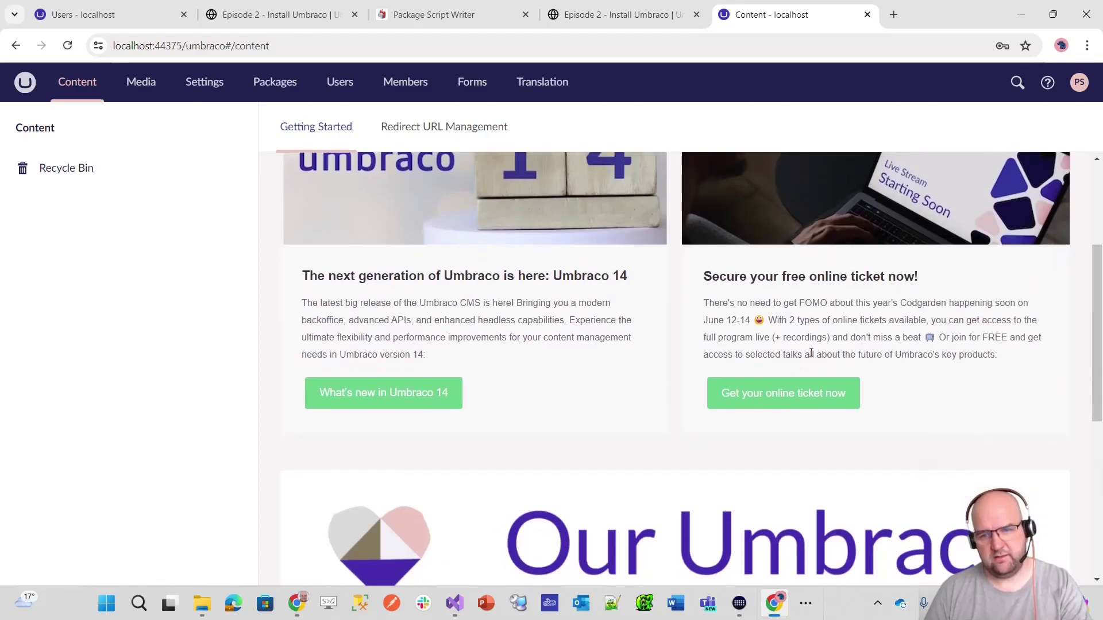
scroll(810, 354, "up", 3)
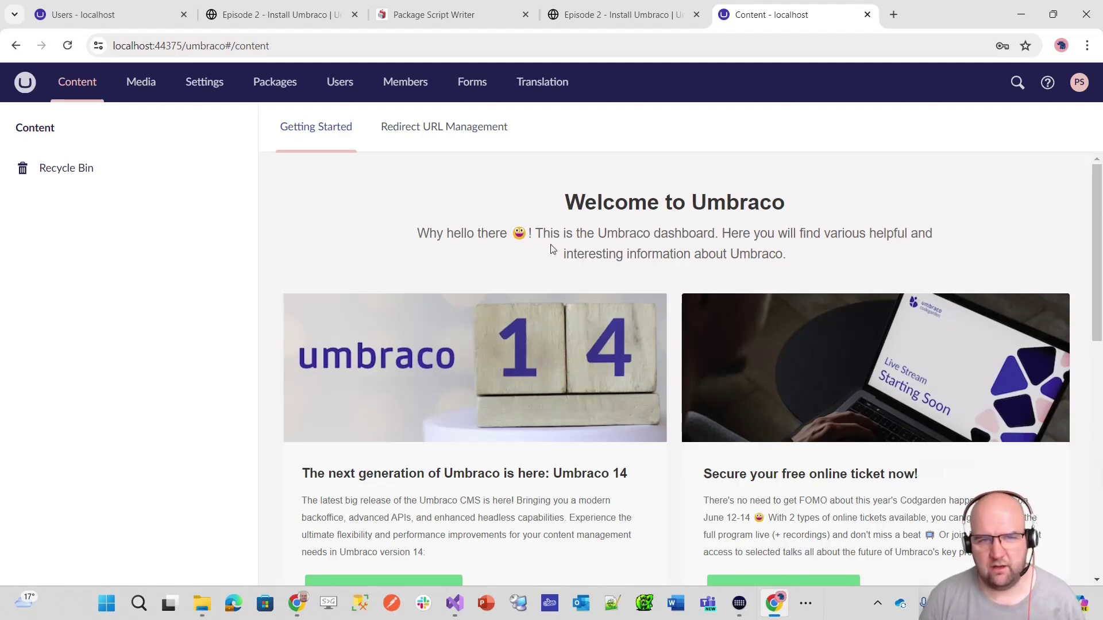
- View the Redirect URL Management dashboard showing no redirects, then check what can be created under Content
left_click(456, 138)
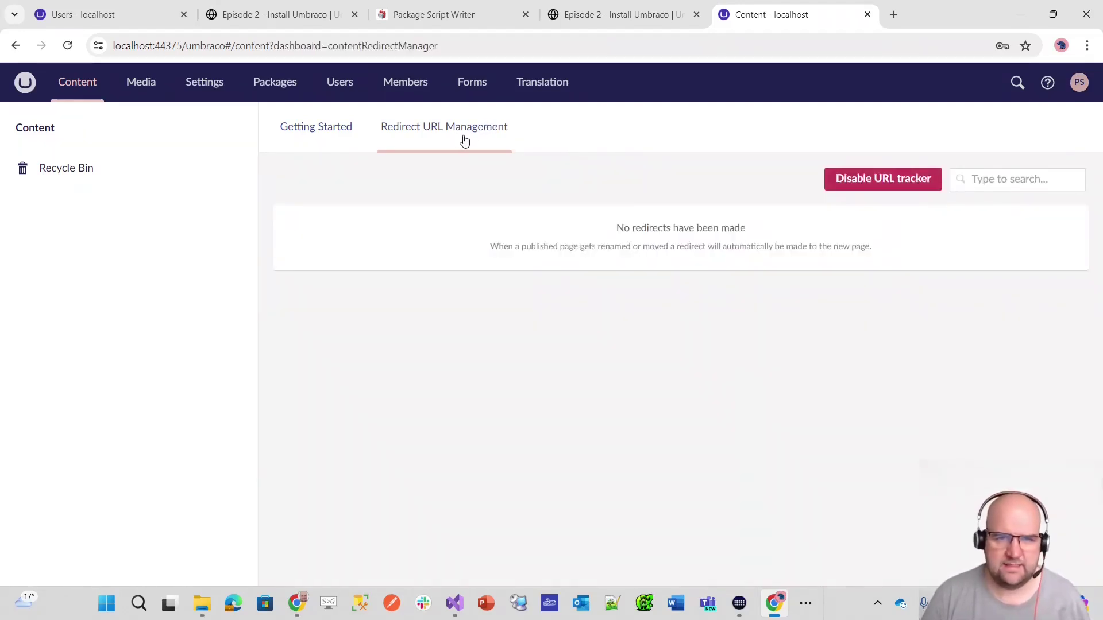
left_click(332, 131)
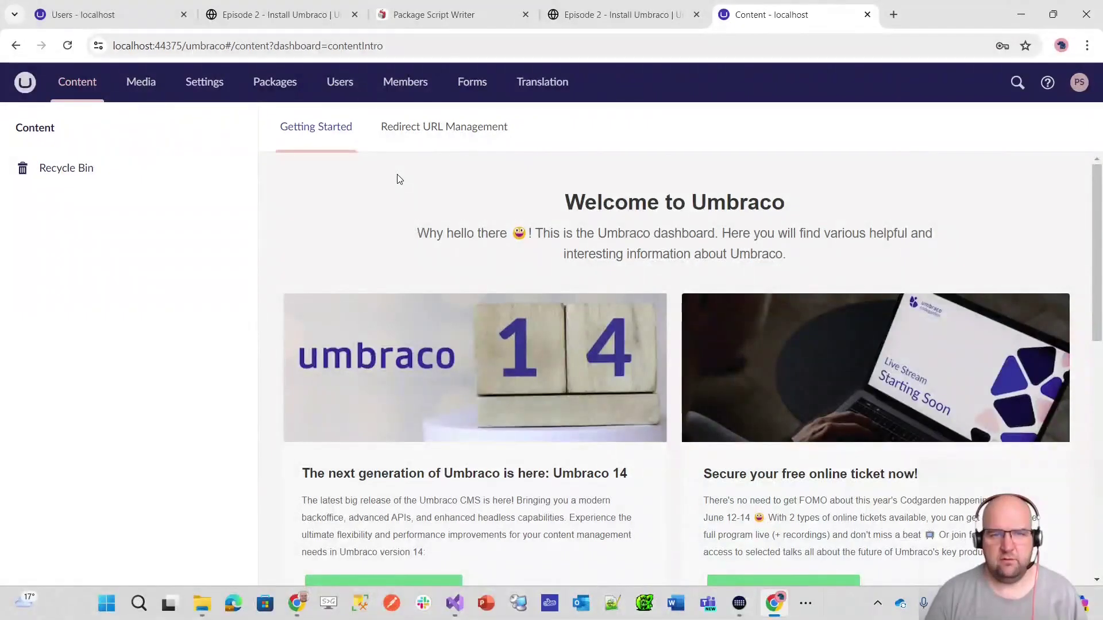
left_click(443, 138)
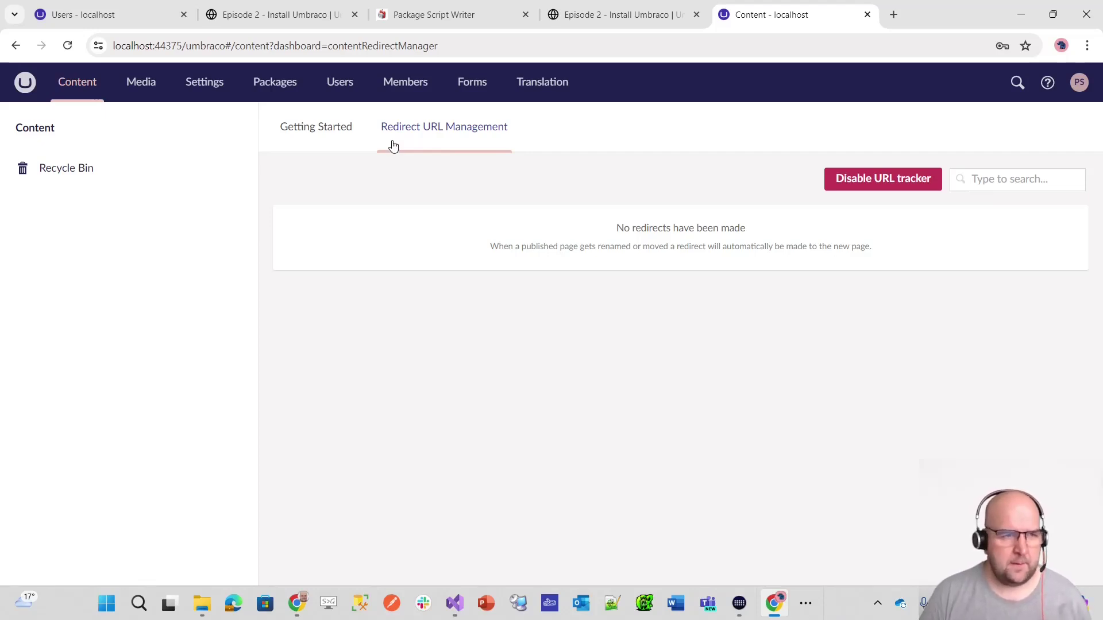
left_click(239, 130)
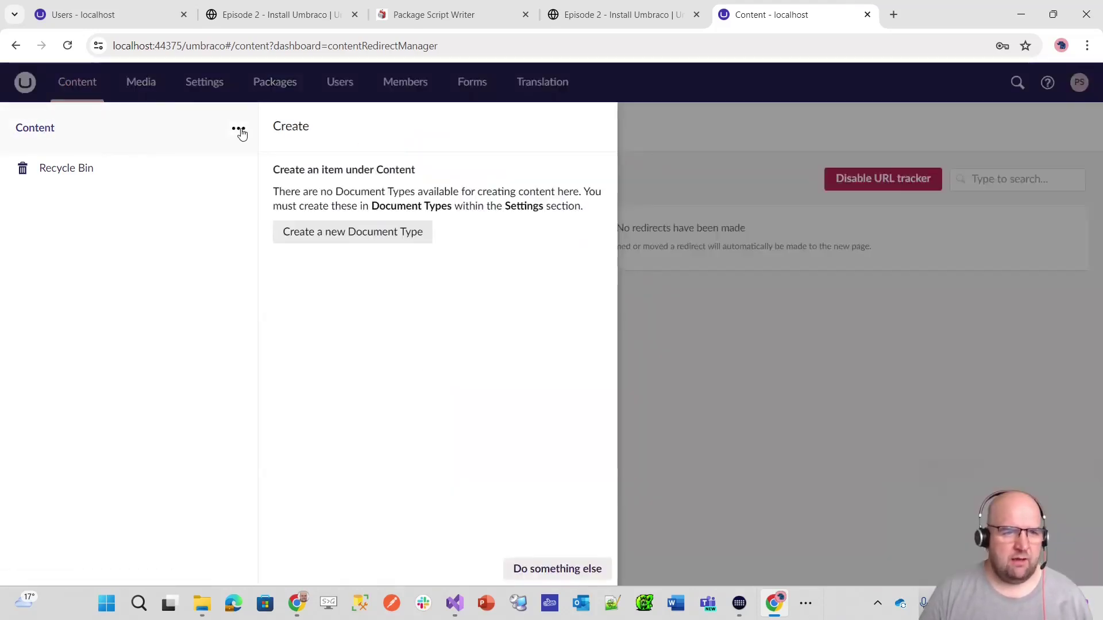
- Switch to the empty Media section and check which media types can be created
left_click(707, 450)
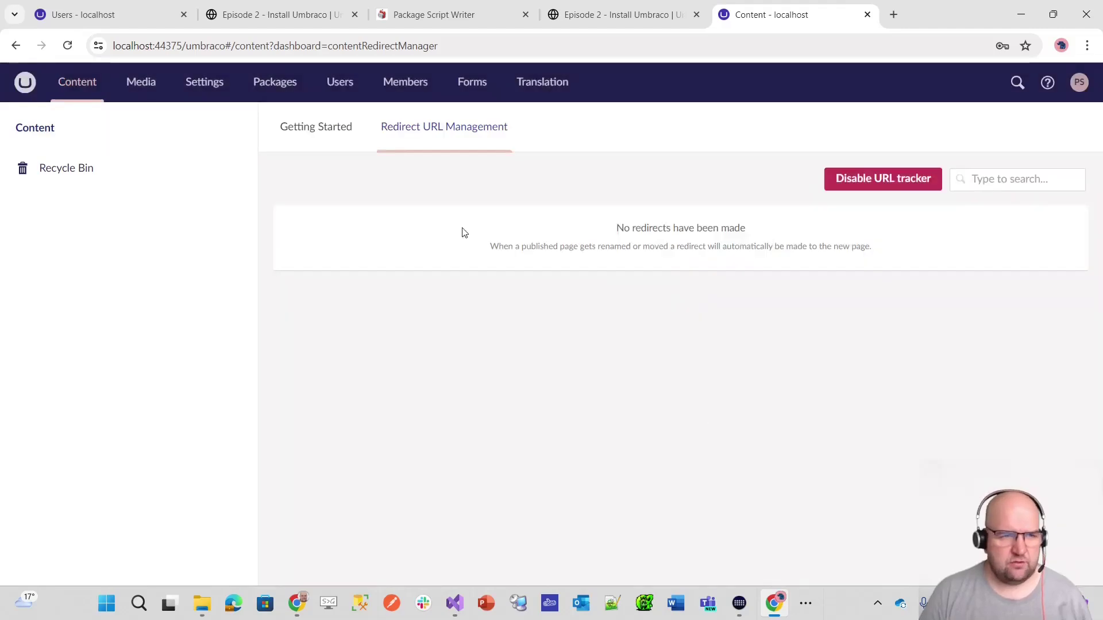
left_click(138, 83)
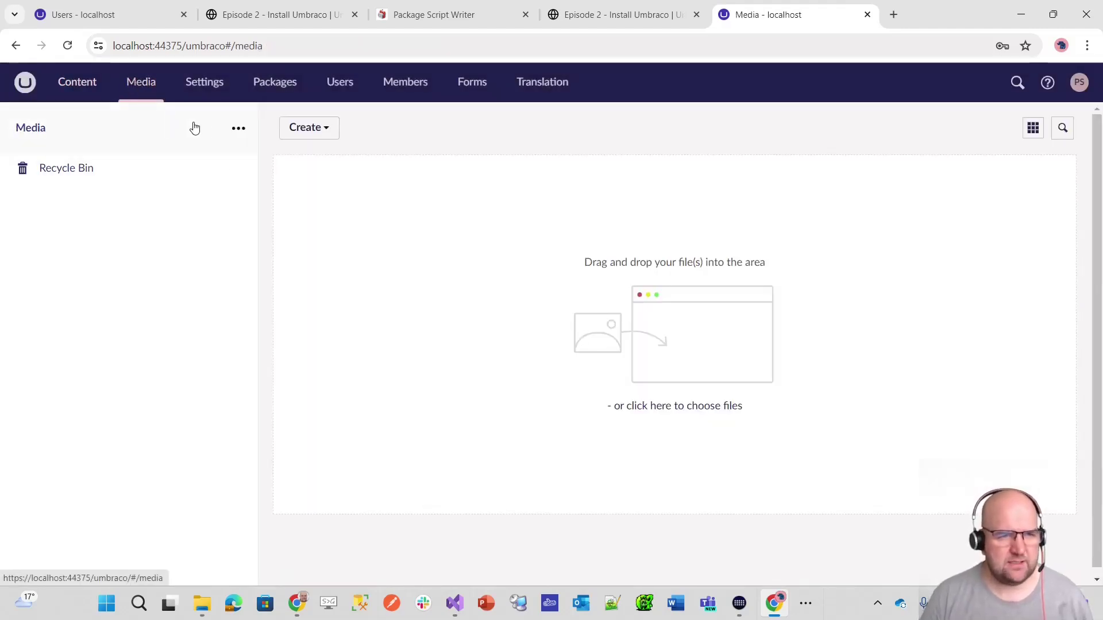
left_click(238, 129)
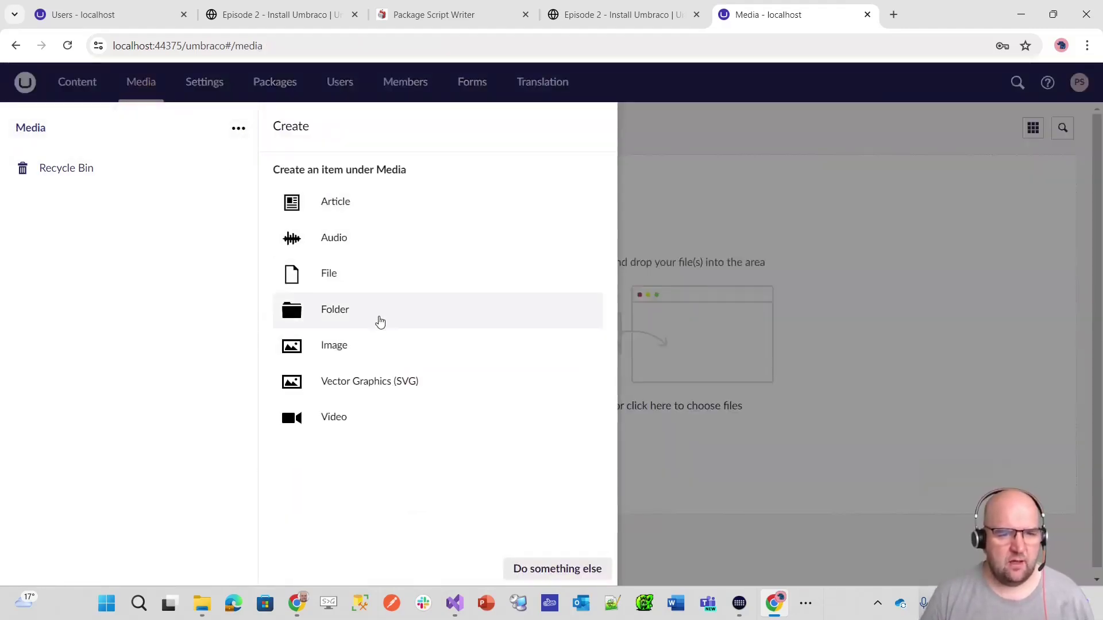
left_click(985, 225)
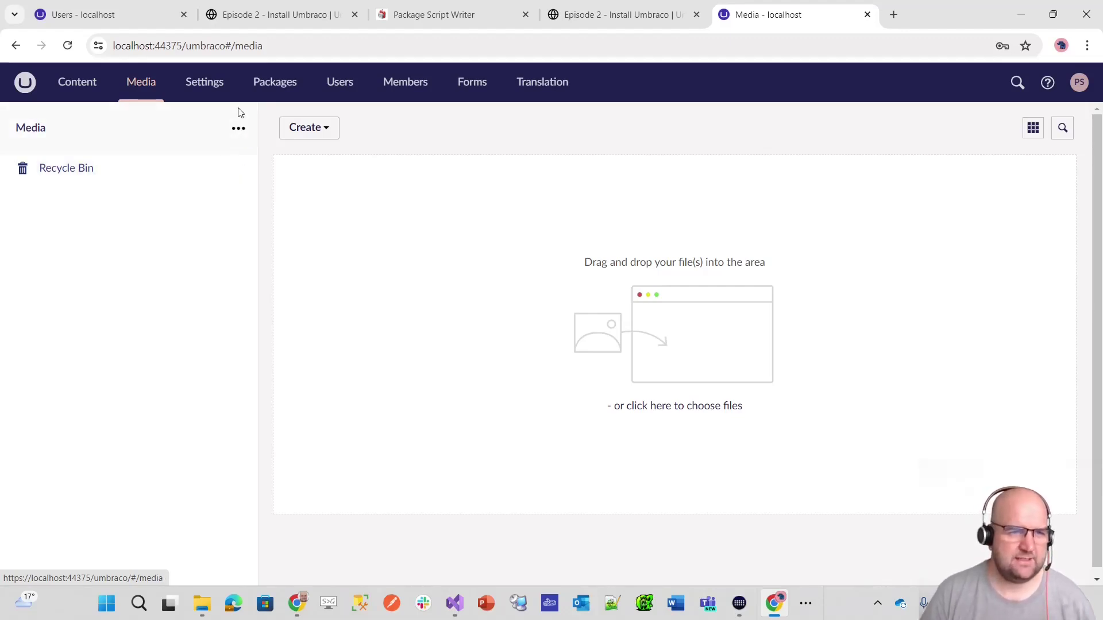
- Open the Image media type's permissions: allowed at root, may contain Image children
left_click(217, 85)
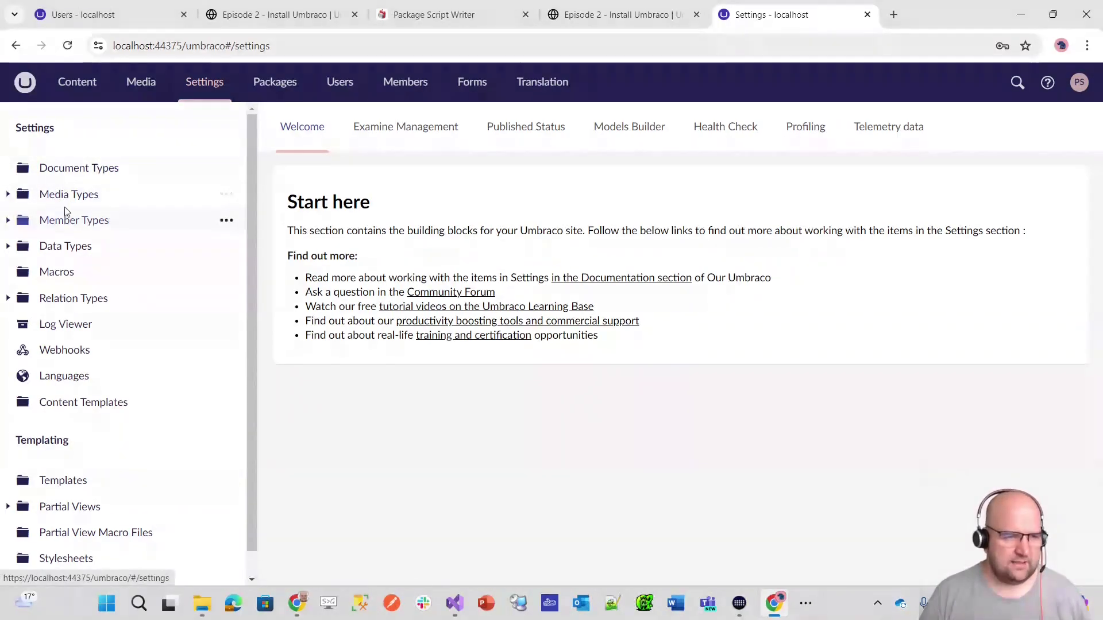
left_click(8, 195)
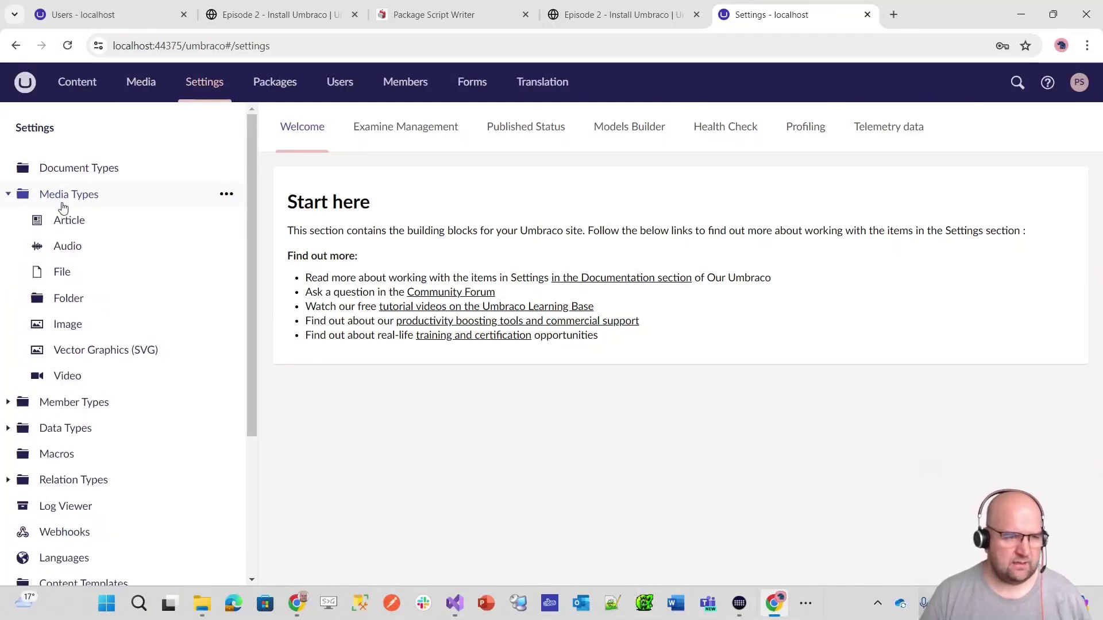
left_click(68, 326)
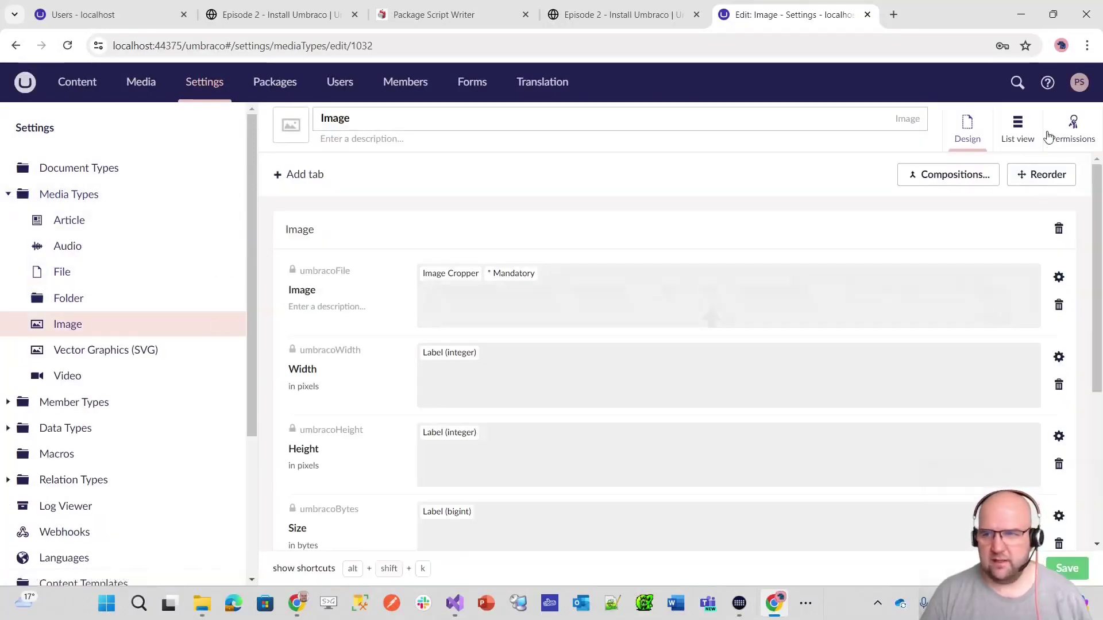
left_click(1087, 142)
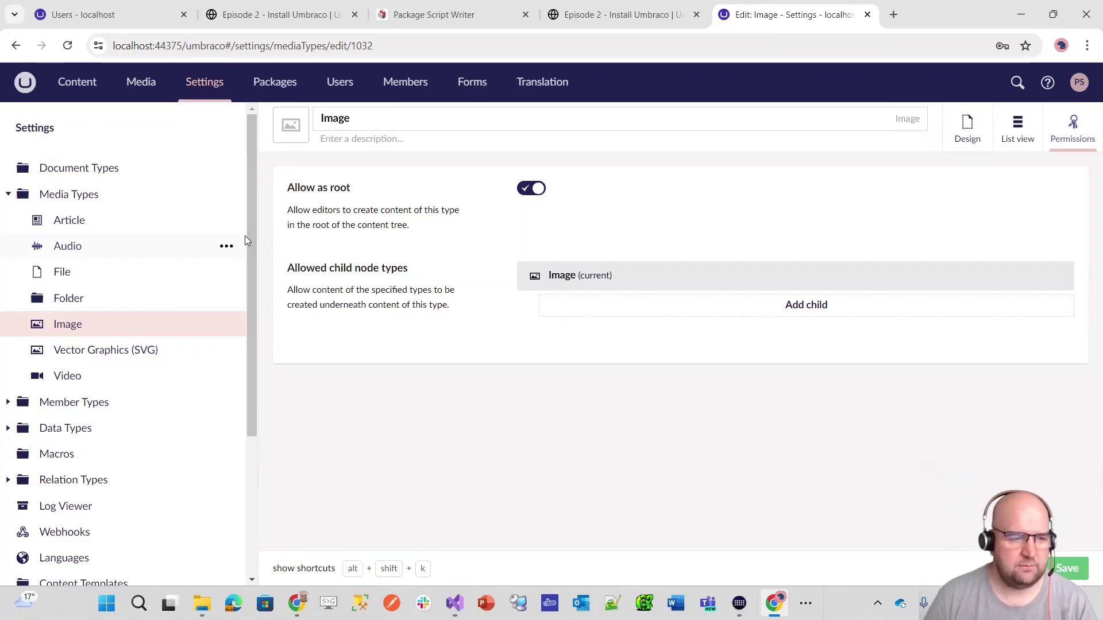
scroll(175, 258, "down", 3)
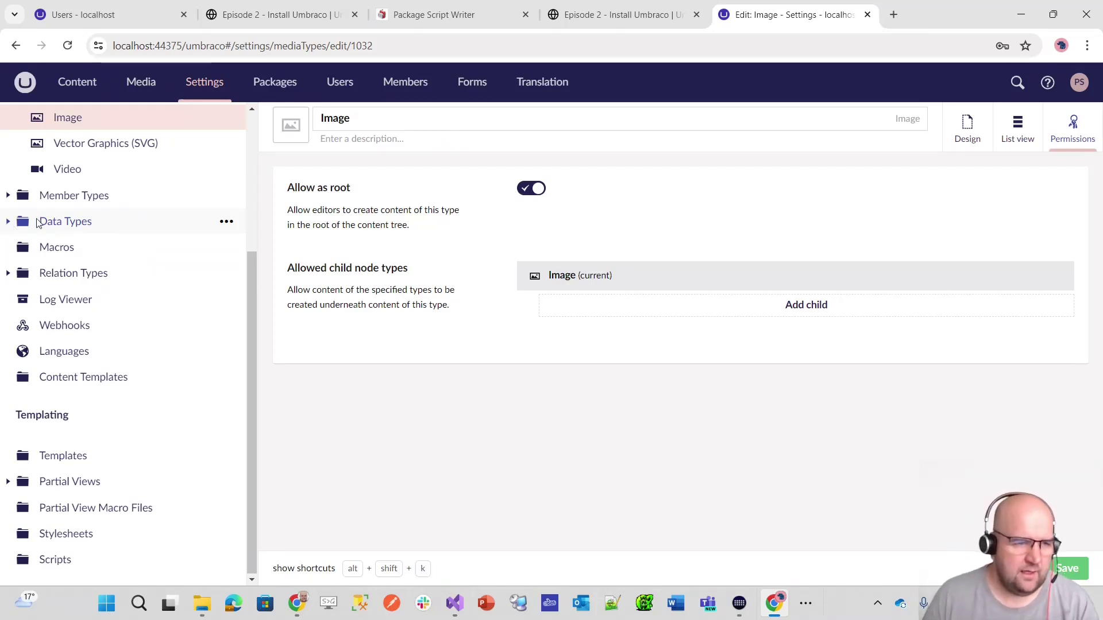
scroll(143, 266, "up", 1)
- Open the Relate Document On Copy relation type under Relation Types
scroll(115, 270, "down", 1)
left_click(8, 274)
left_click(106, 303)
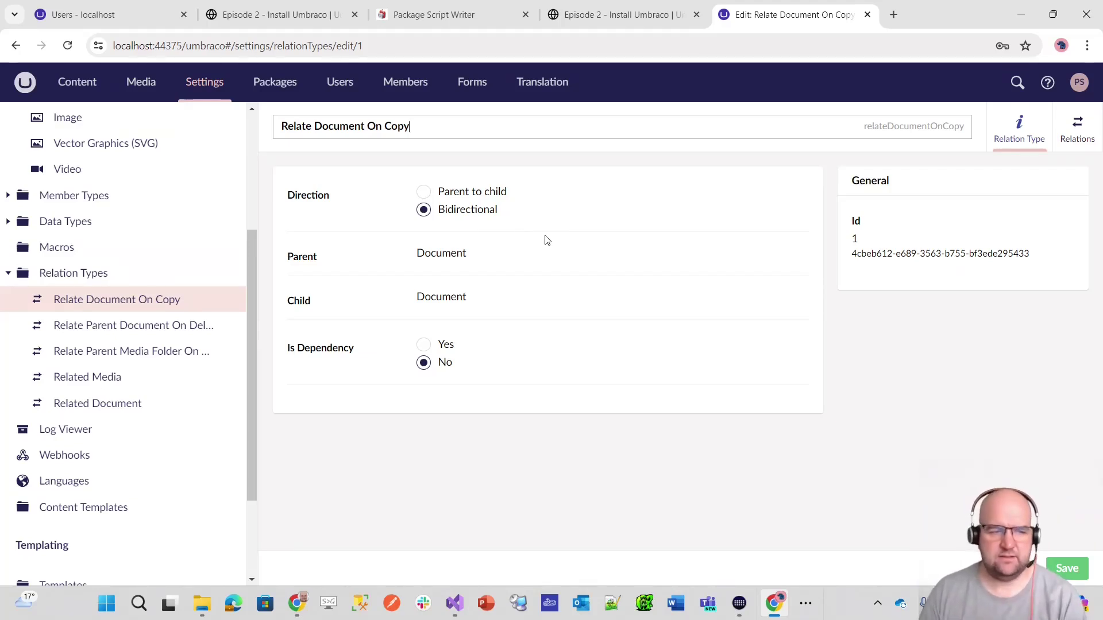
- Open the Log Viewer from the Settings tree
scroll(175, 433, "down", 3)
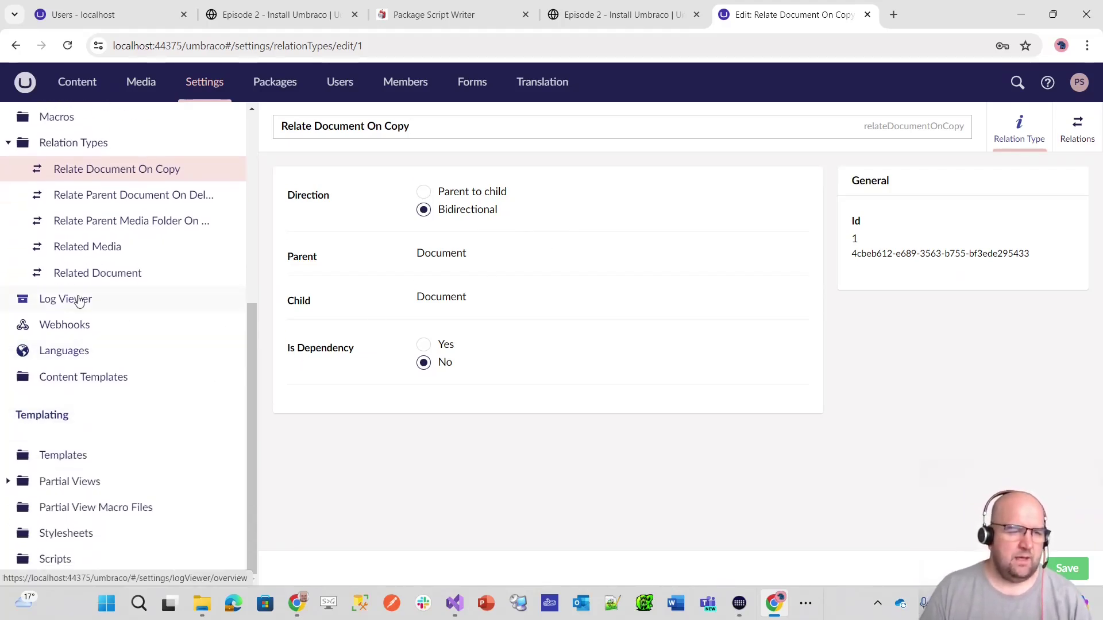
left_click(79, 300)
- Run the All Logs search and browse through the 367 logged entries
left_click(321, 224)
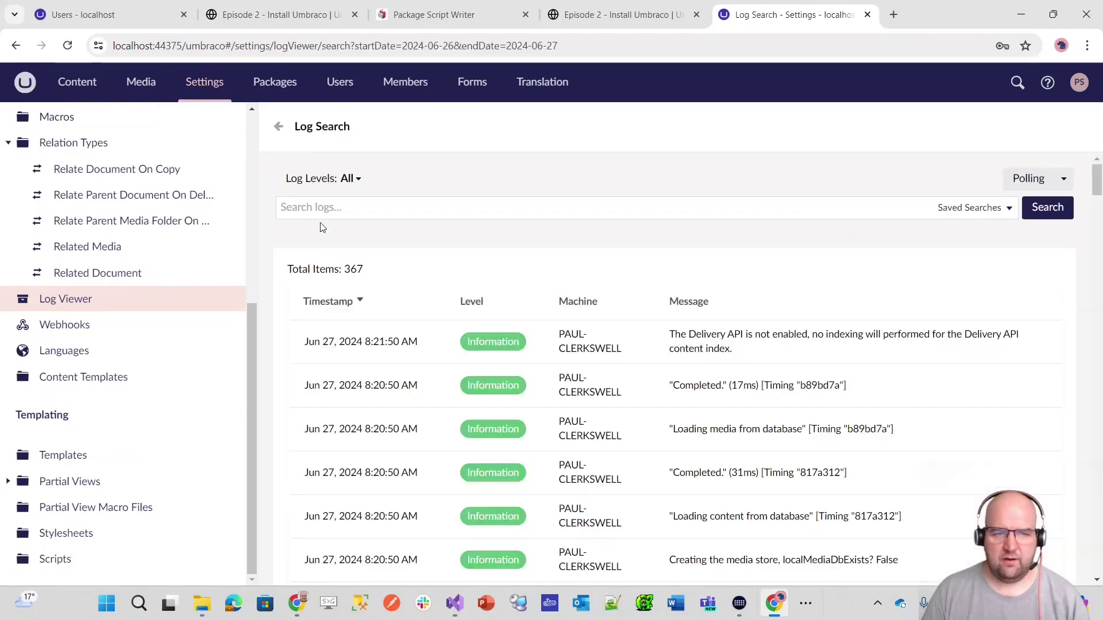
scroll(657, 301, "down", 20)
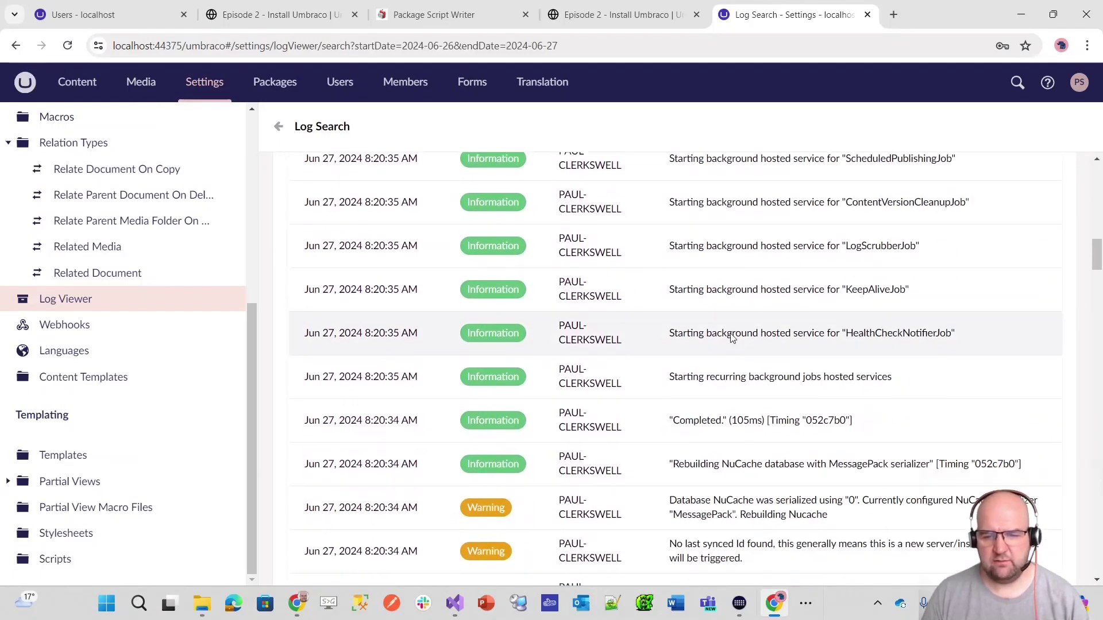
scroll(732, 336, "down", 5)
scroll(560, 230, "up", 6)
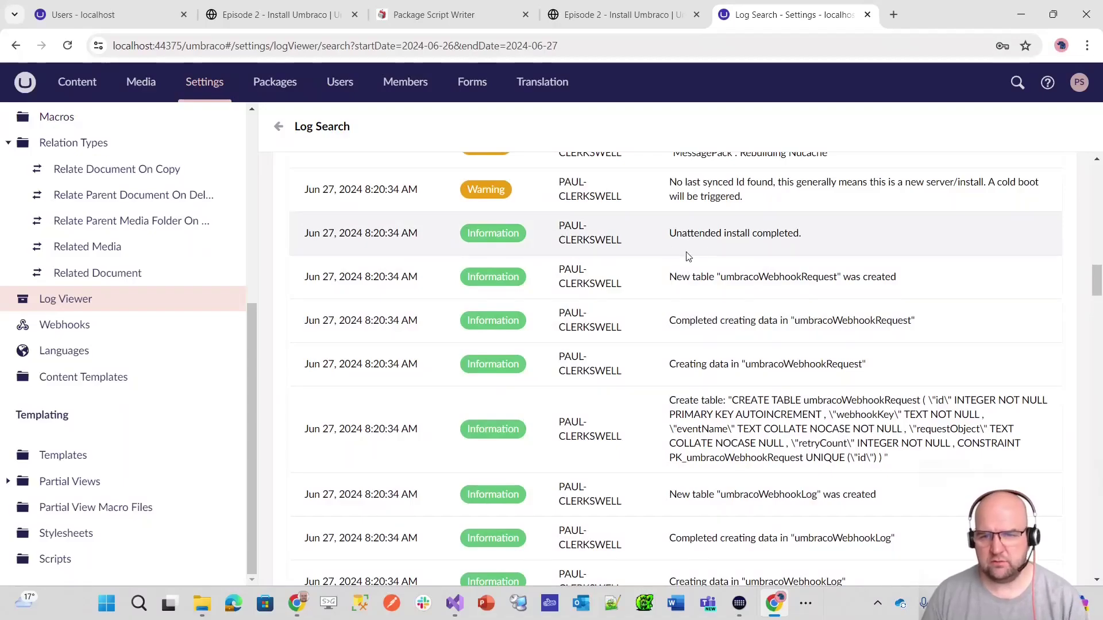
scroll(701, 247, "up", 3)
scroll(671, 306, "down", 6)
scroll(671, 306, "down", 7)
scroll(707, 315, "up", 6)
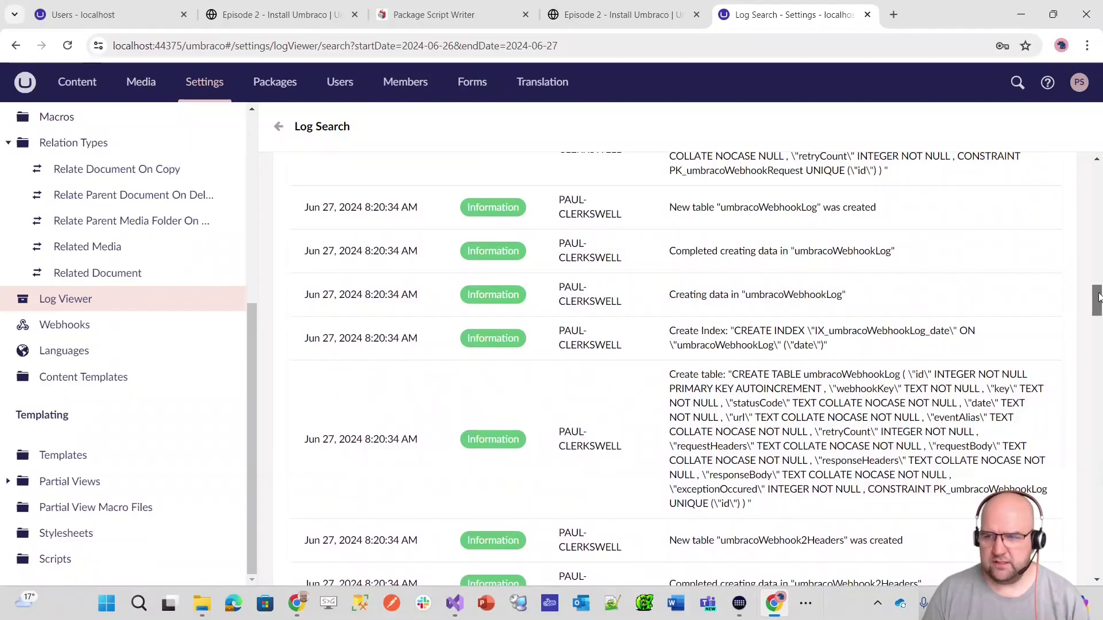
left_click_drag(1097, 301, 1097, 176)
- Filter the log to Error level, review the logged errors and warnings, then open the empty Webhooks overview
left_click(357, 178)
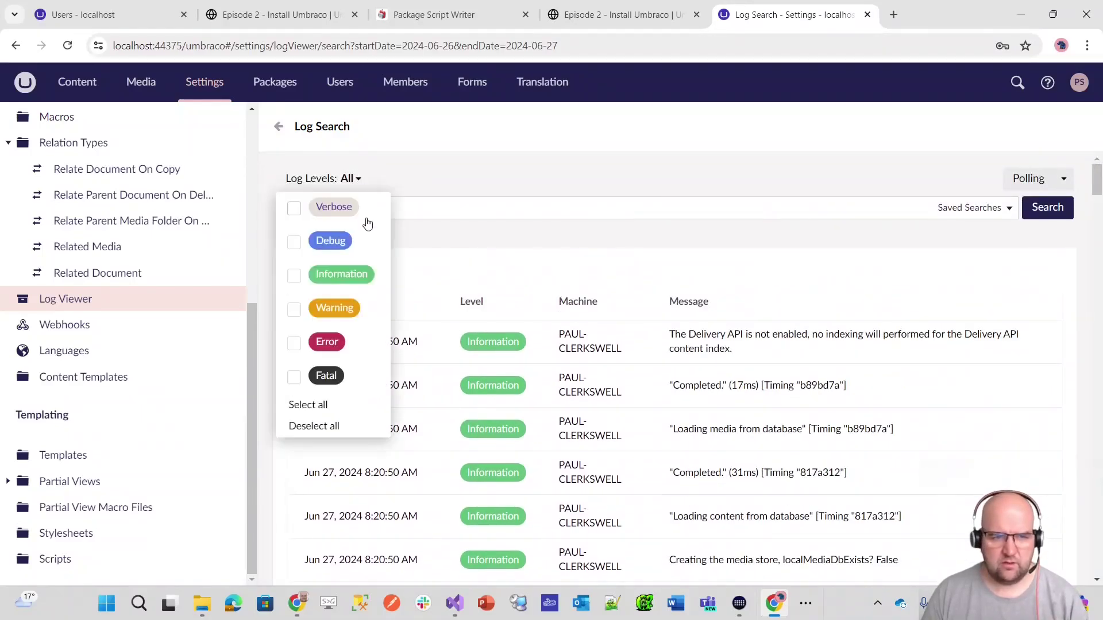
left_click(330, 345)
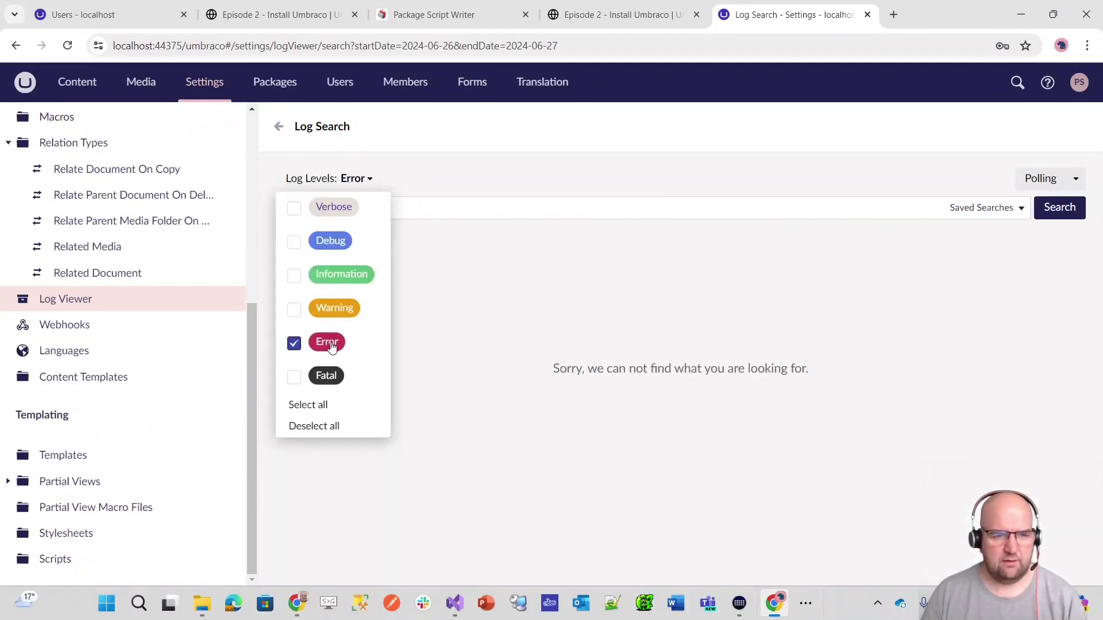
left_click(729, 299)
left_click(1061, 207)
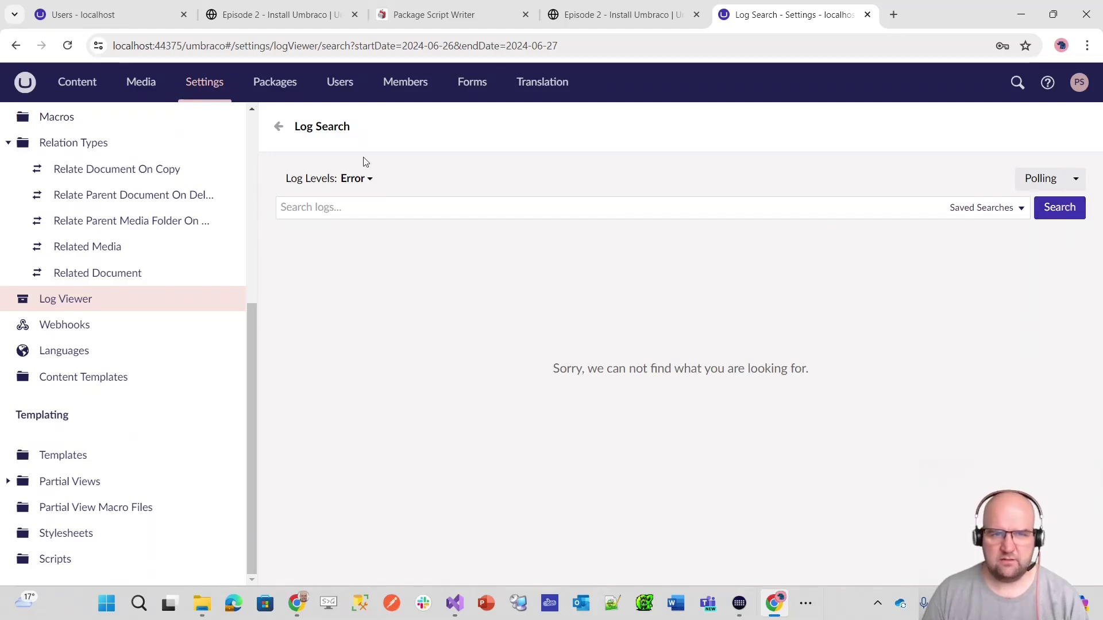
left_click(278, 127)
left_click(891, 290)
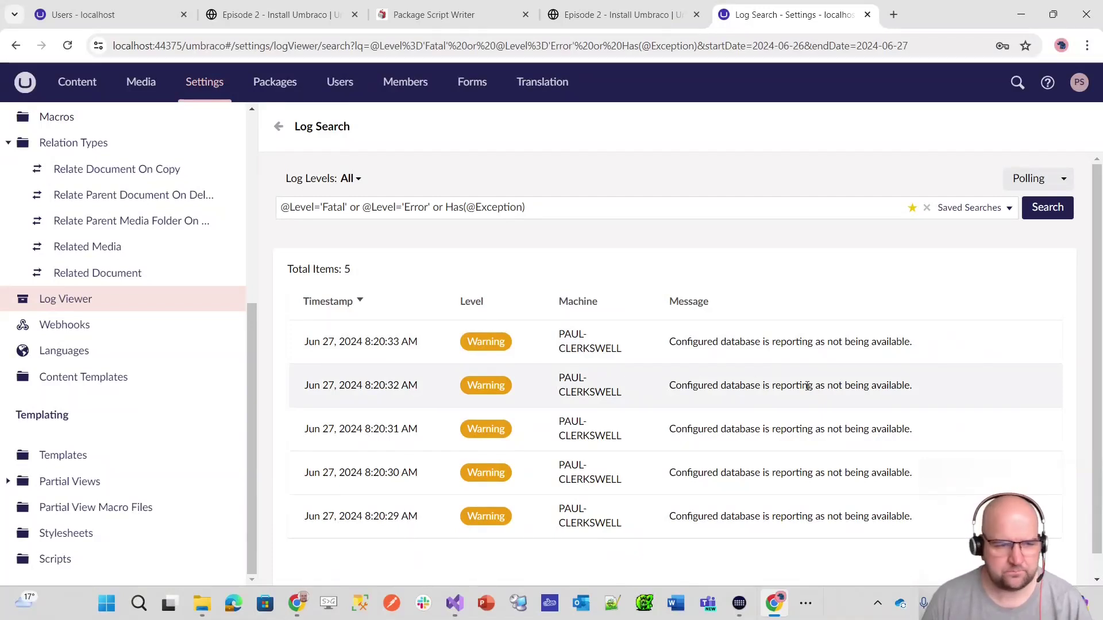
left_click(96, 326)
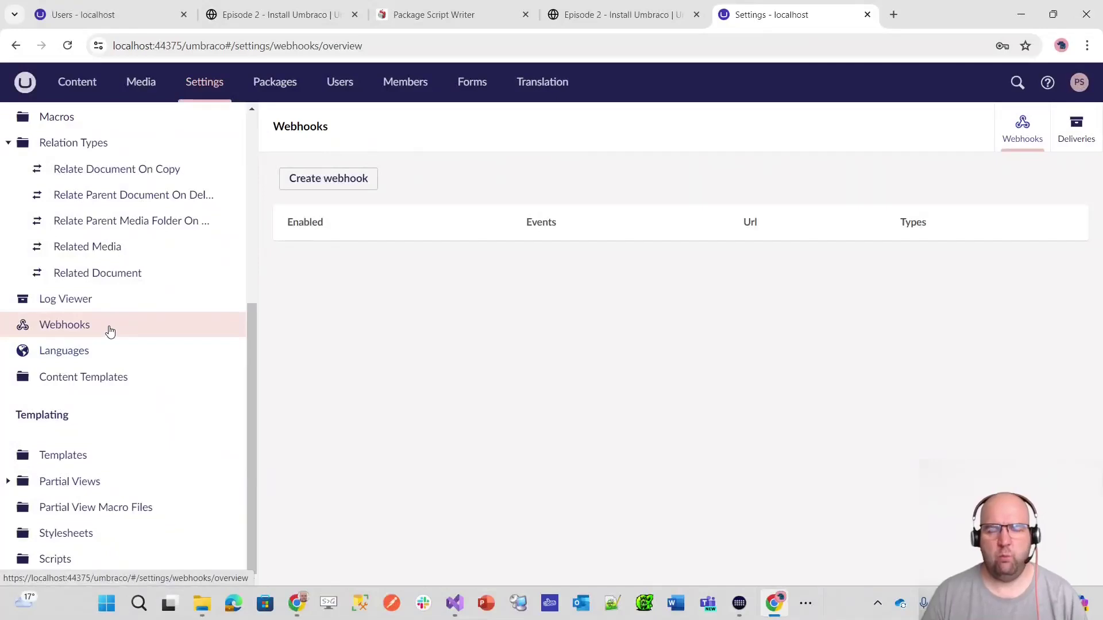
- Open the Languages overview showing English (United States), en-US, as default, then the Content Templates page
scroll(110, 331, "up", 1)
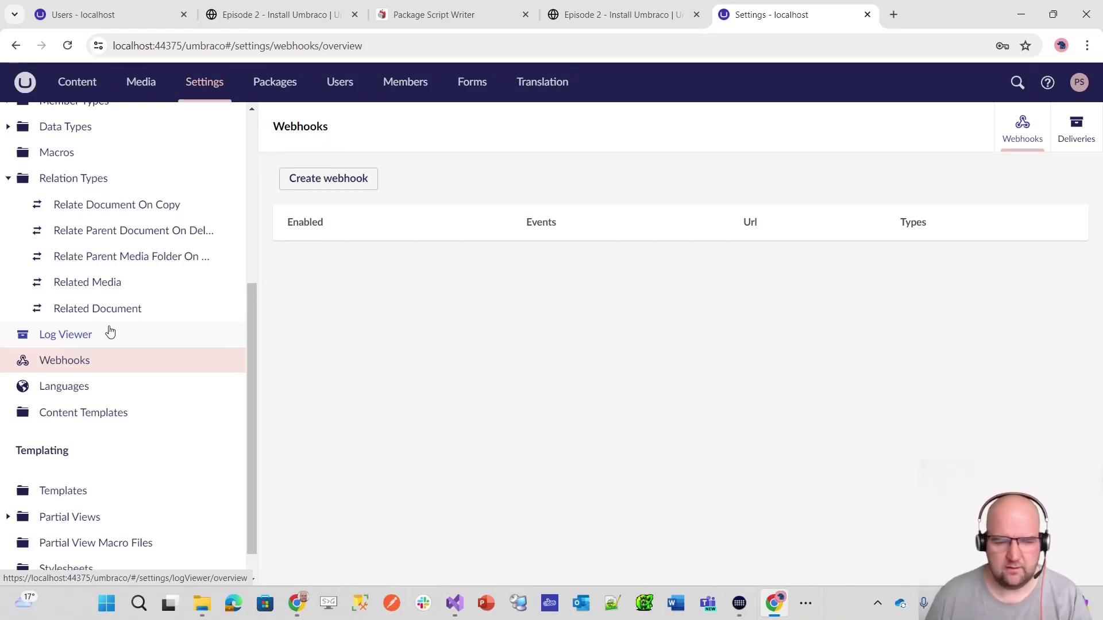
left_click(75, 387)
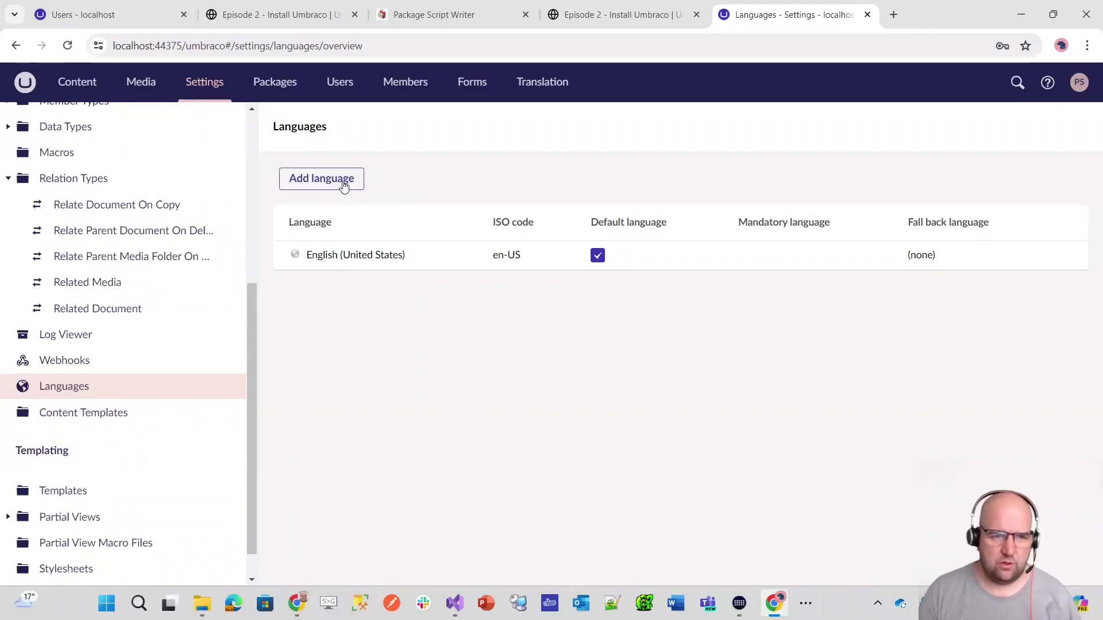
scroll(228, 434, "up", 5)
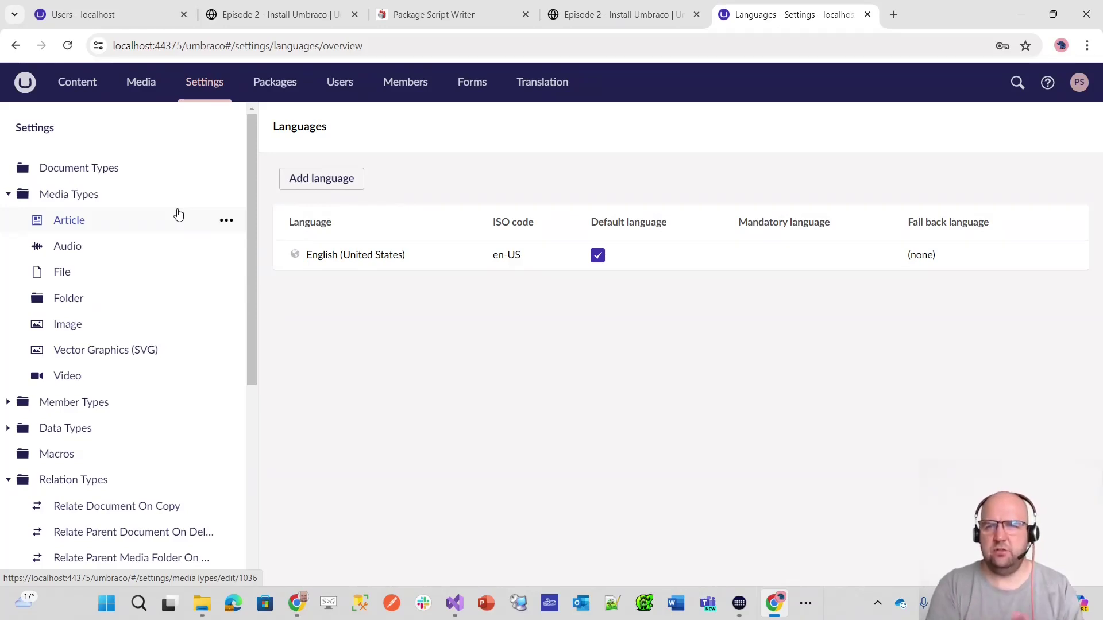
scroll(137, 323, "down", 6)
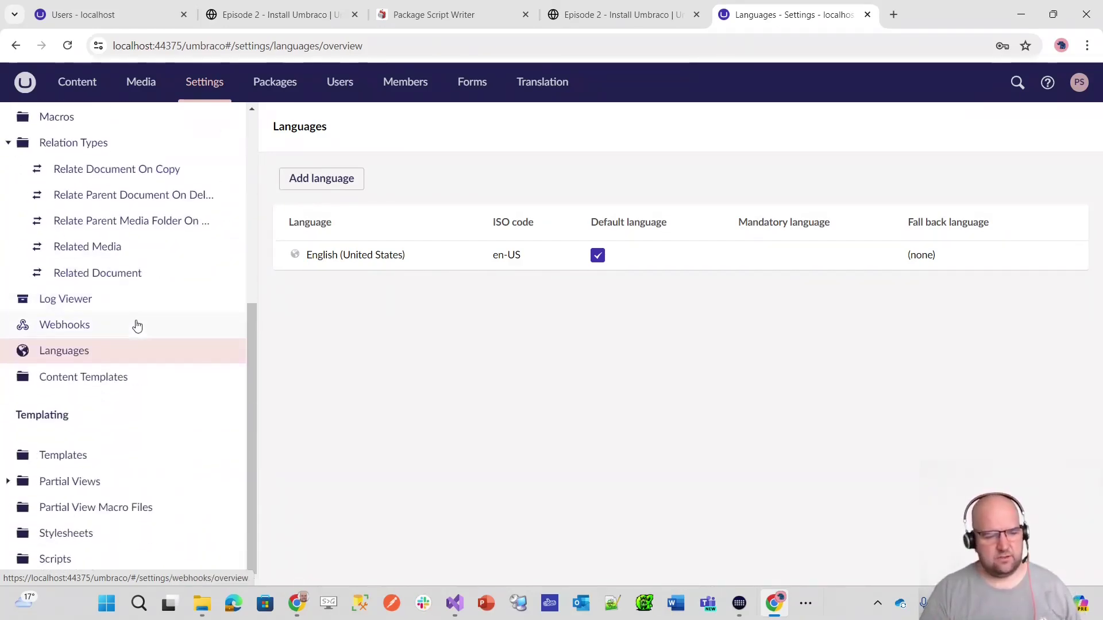
left_click(144, 389)
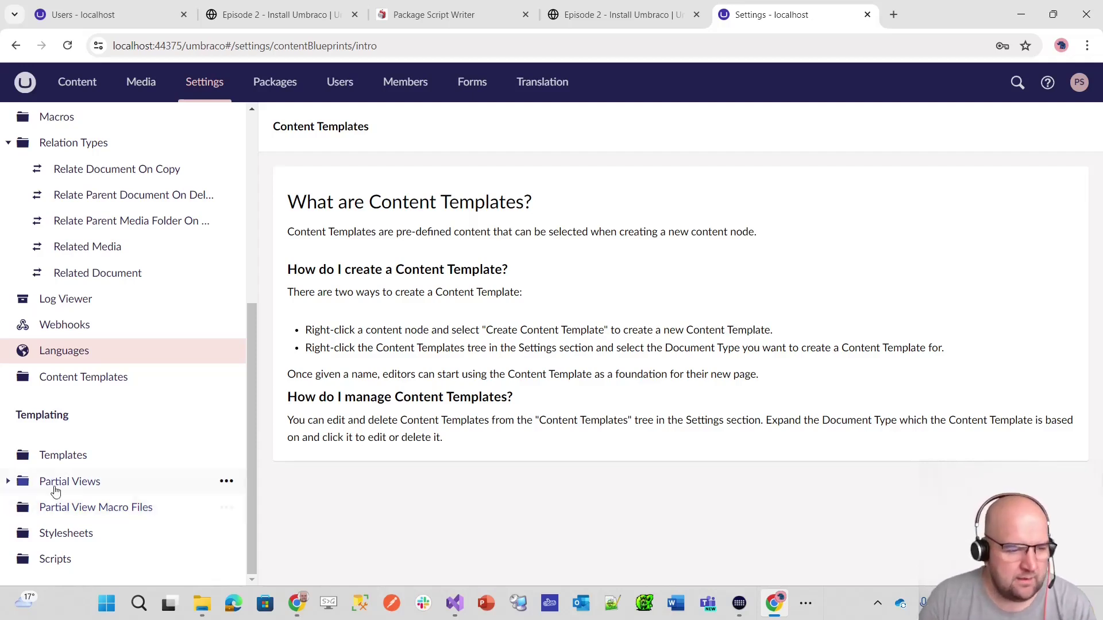
- Open the Partial Views > blockgrid > area.cshtml code and read through it
left_click(8, 482)
scroll(34, 497, "down", 1)
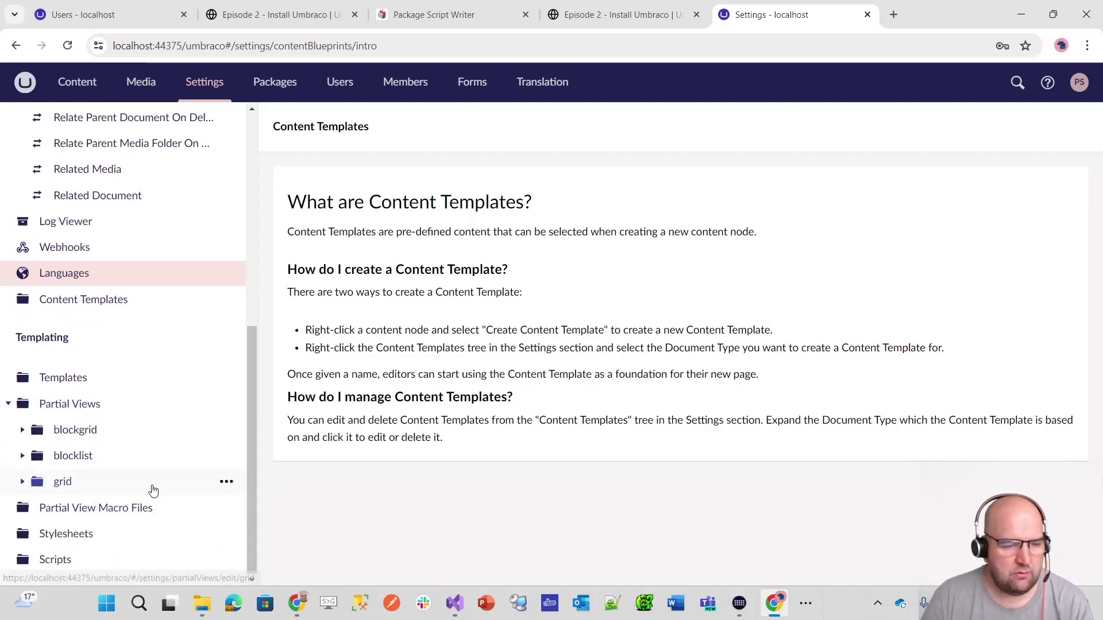
left_click(23, 432)
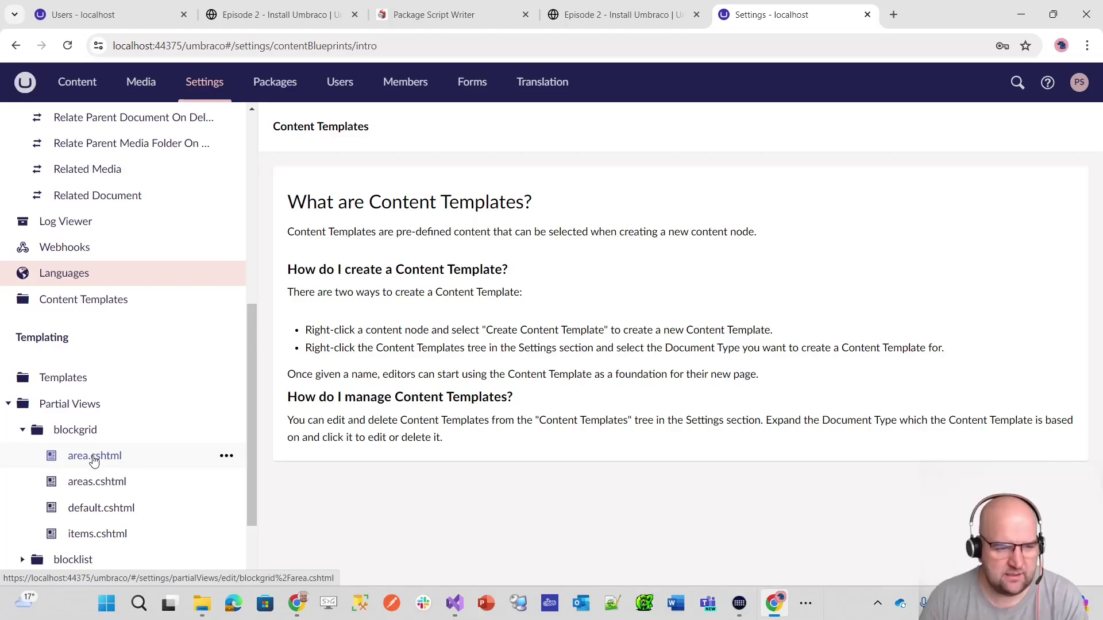
left_click(94, 460)
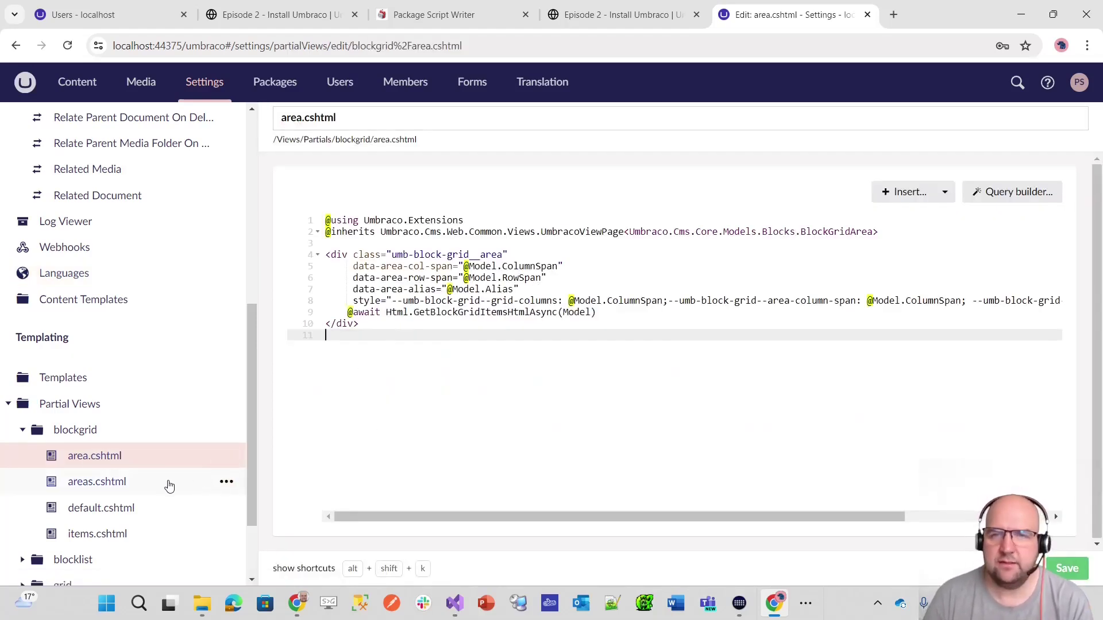
scroll(132, 434, "down", 2)
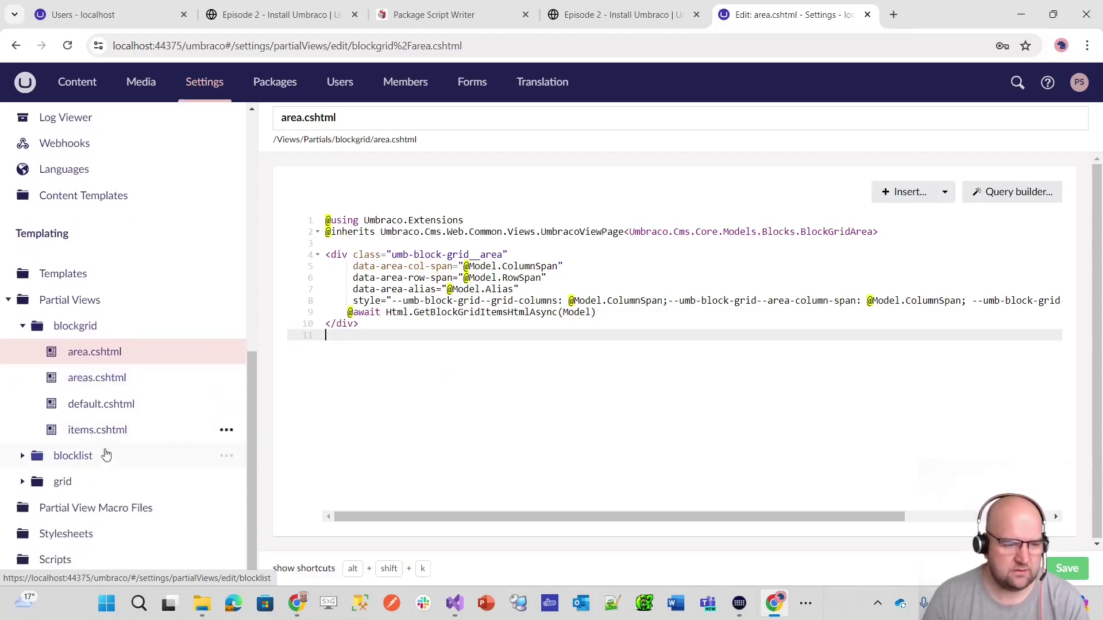
- Return to the Settings start page and go to the Packages marketplace
left_click(100, 534)
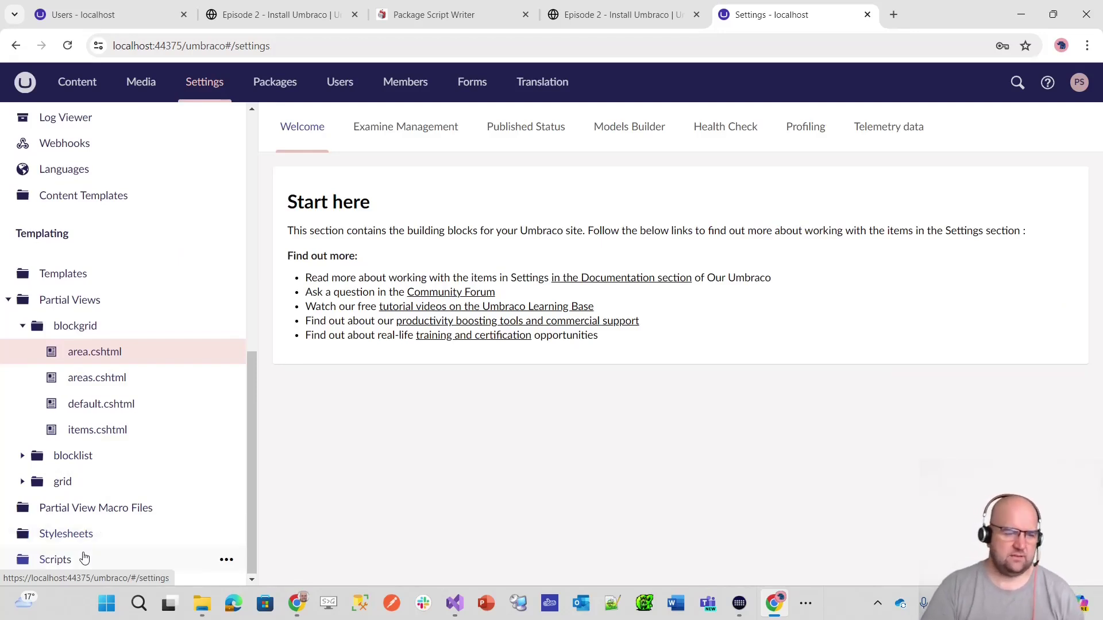
scroll(115, 534, "up", 15)
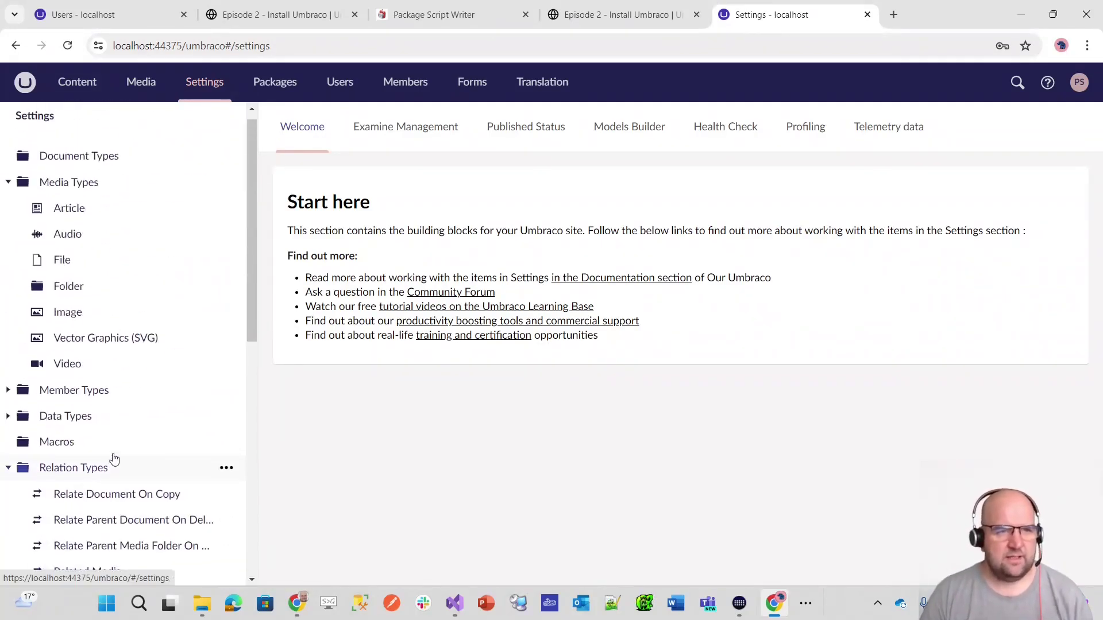
left_click(277, 84)
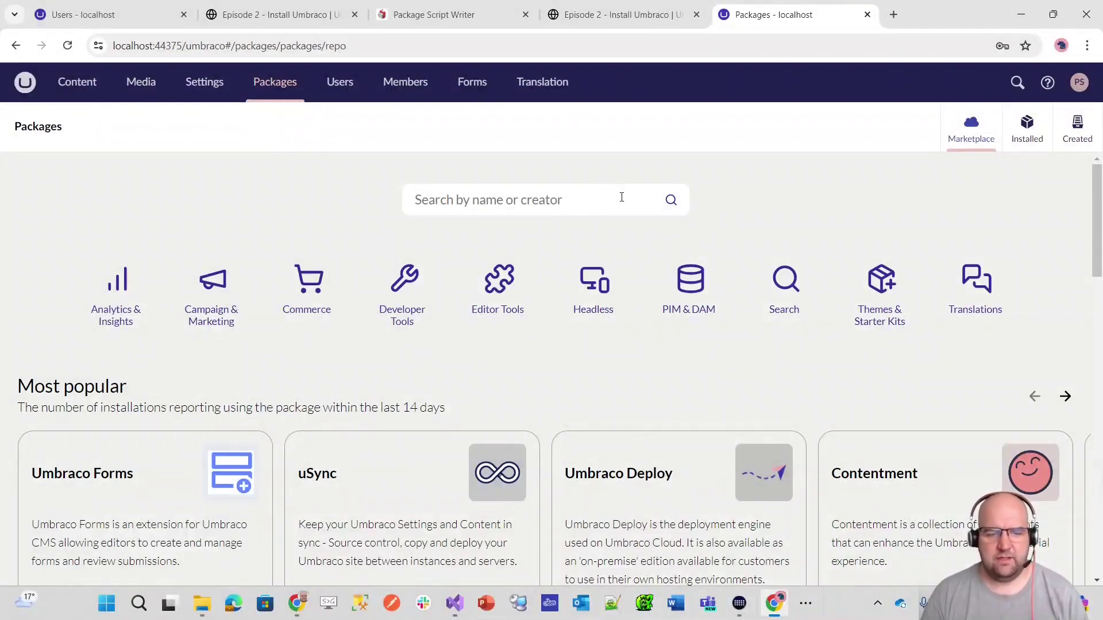
- Browse the Packages marketplace, then return to the Package Script Writer's install script
scroll(660, 317, "down", 5)
scroll(659, 327, "up", 4)
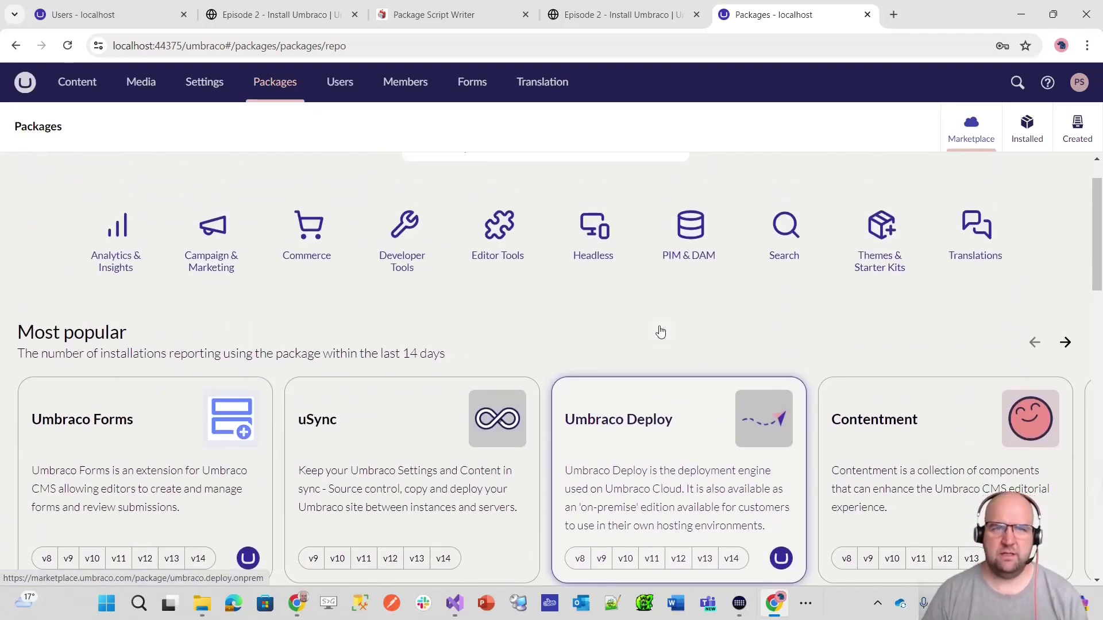
left_click(466, 11)
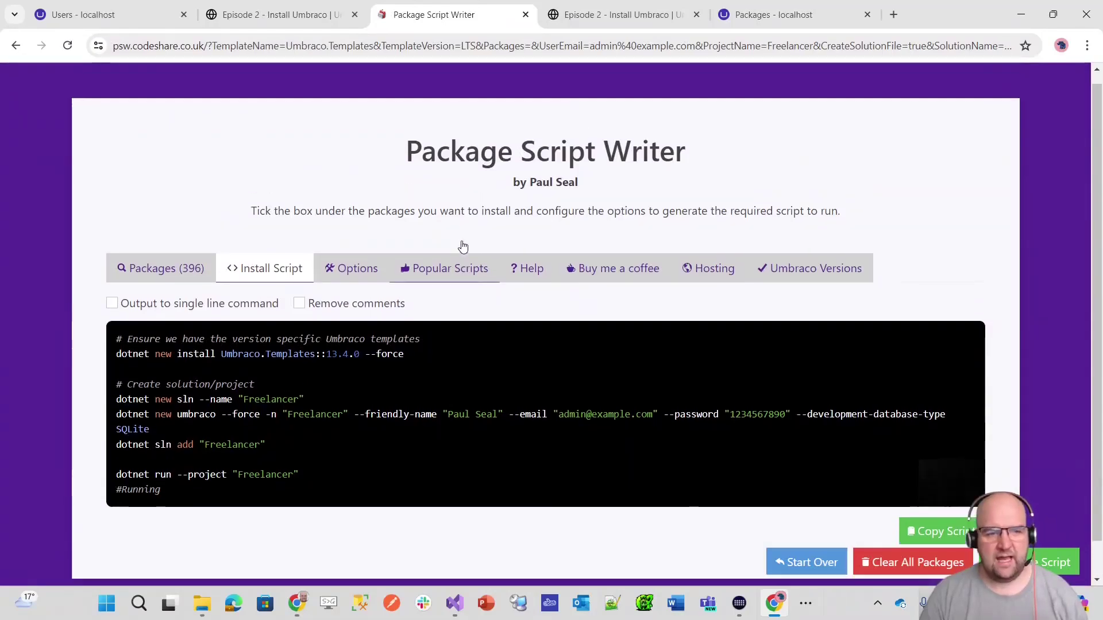
- Add uSync, Skybrud Redirects and Contentment to the install script's package list
scroll(345, 264, "up", 1)
left_click(176, 280)
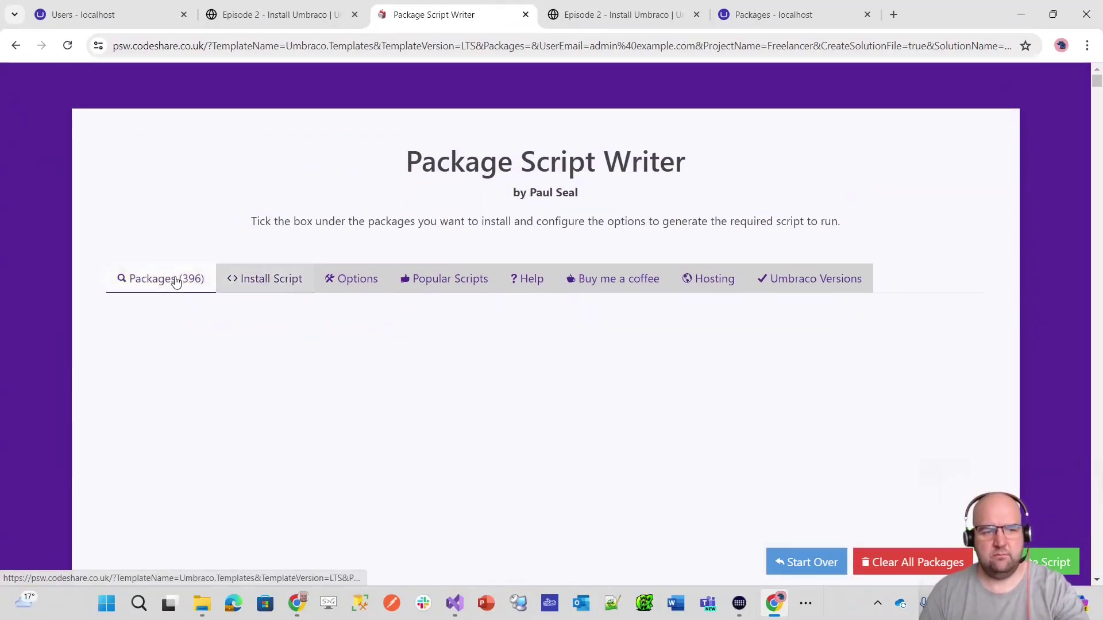
scroll(449, 289, "down", 6)
scroll(461, 304, "up", 3)
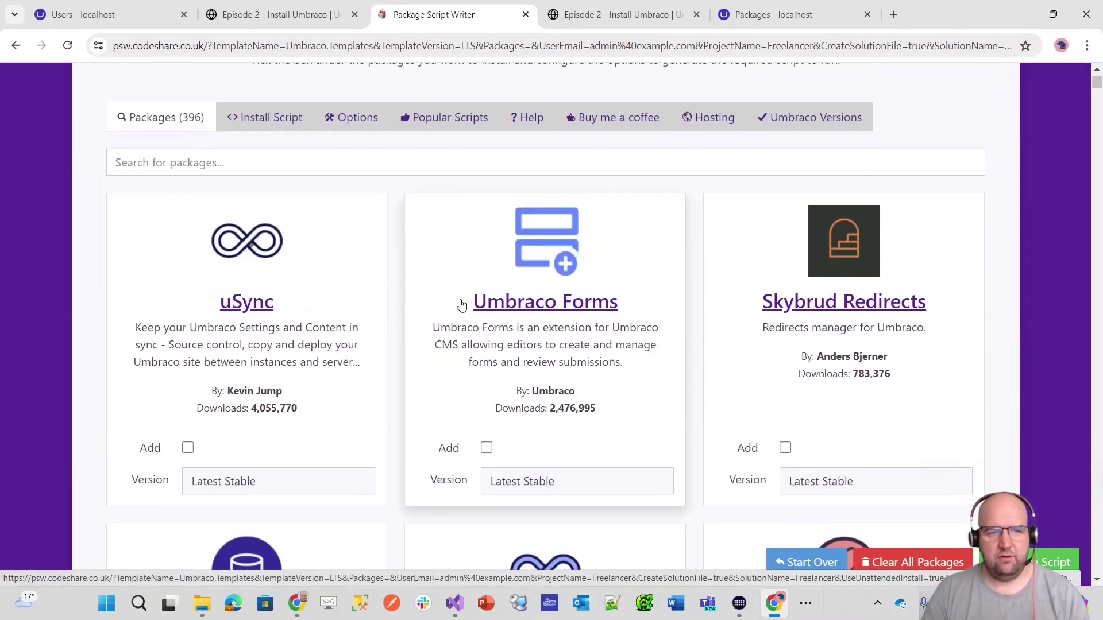
scroll(476, 295, "down", 1)
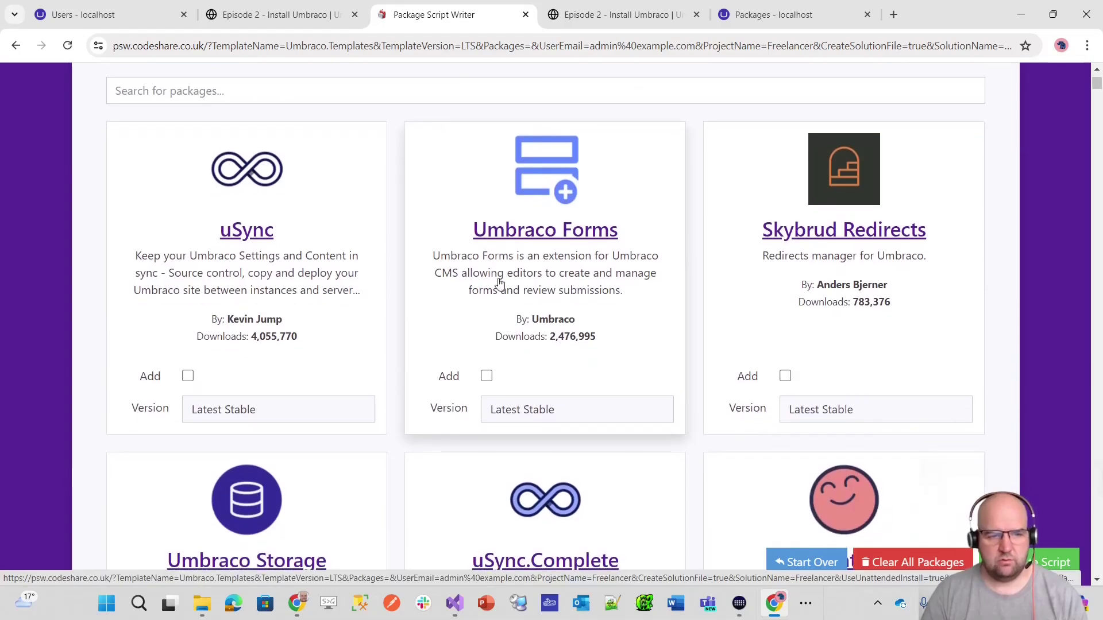
left_click(187, 376)
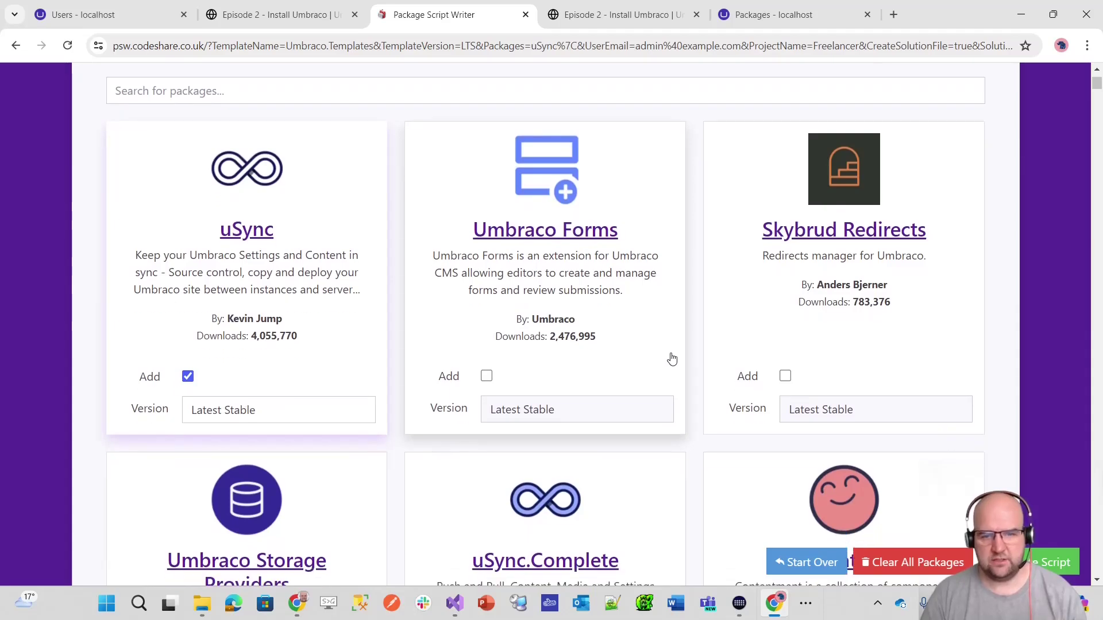
scroll(803, 354, "down", 2)
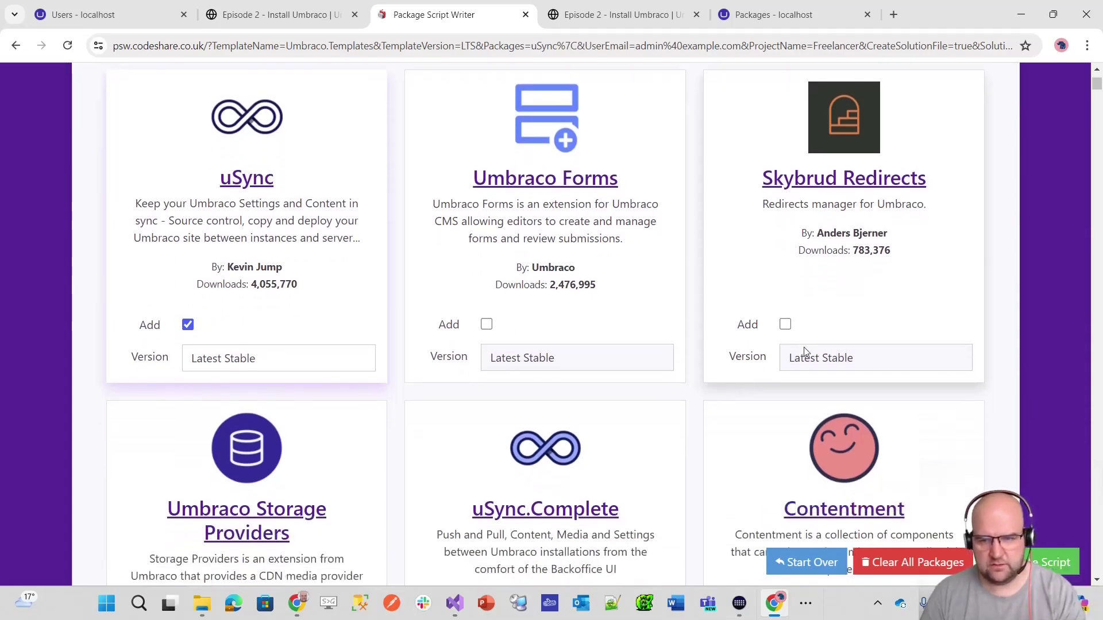
left_click(785, 268)
scroll(793, 287, "down", 2)
scroll(792, 327, "down", 3)
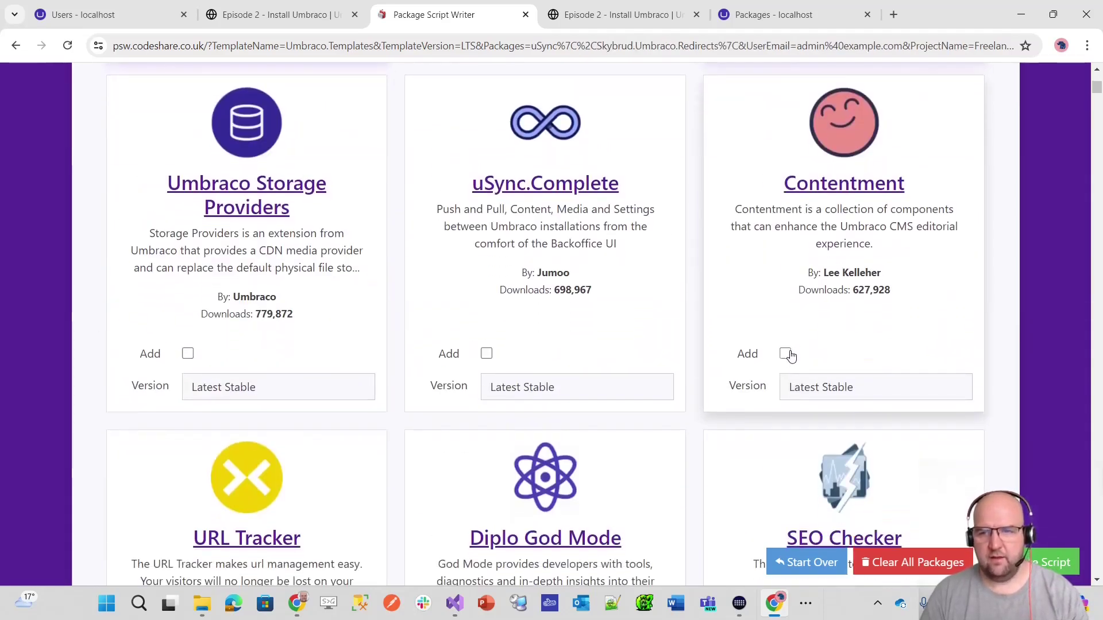
left_click(785, 353)
scroll(632, 356, "up", 10)
- Pin uSync to 13.2.3, Skybrud Redirects to 13.0.4 and Contentment to 5.0.1
left_click(283, 278)
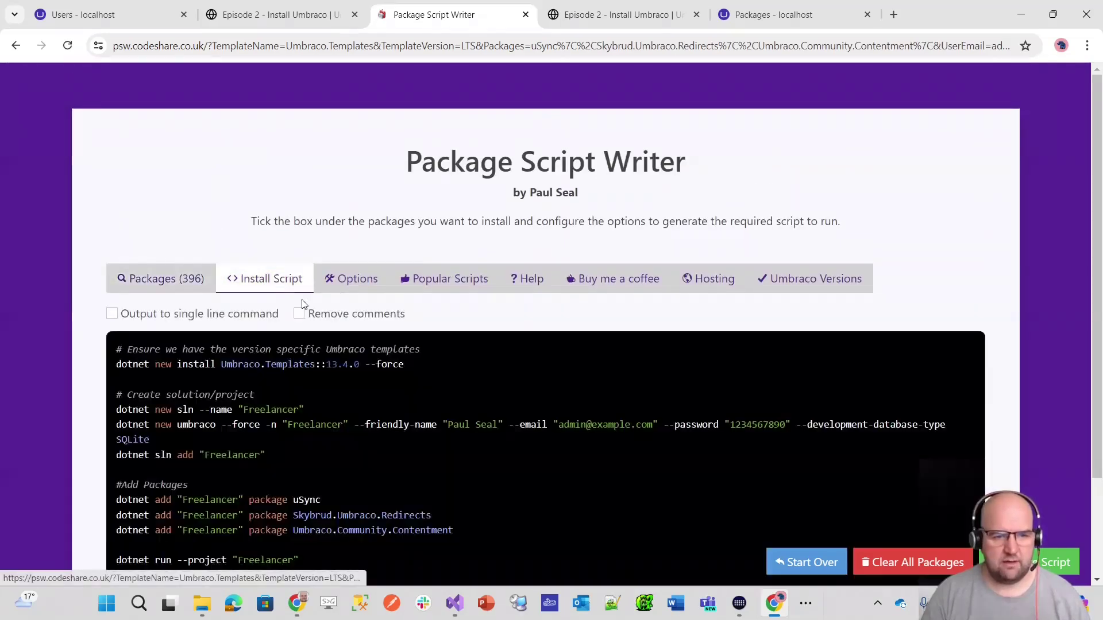
scroll(443, 371, "down", 2)
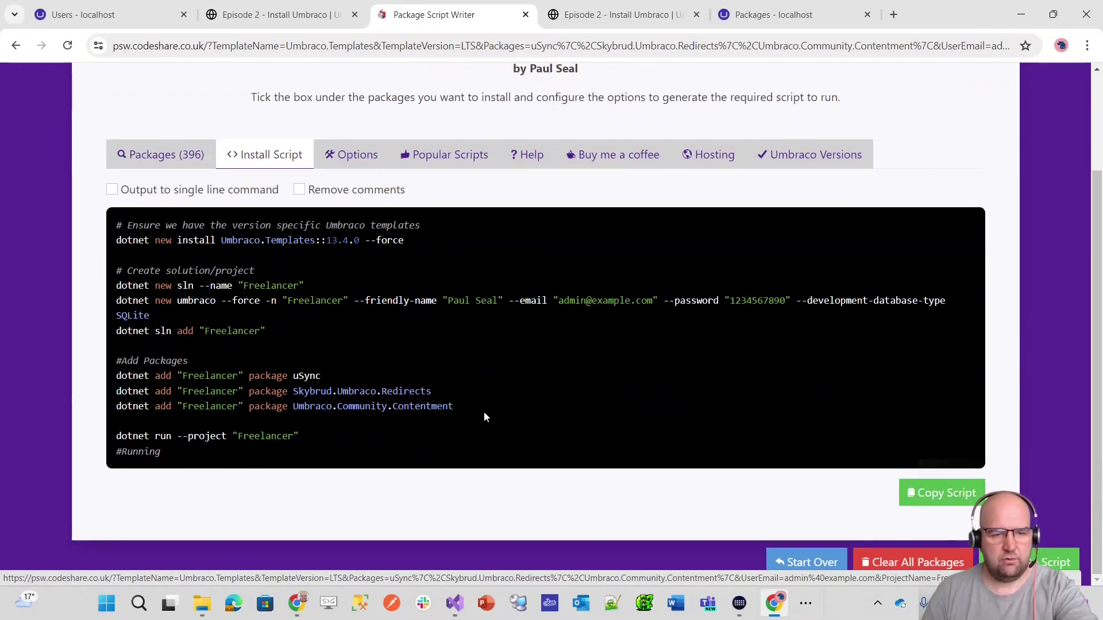
left_click(187, 170)
scroll(352, 327, "down", 4)
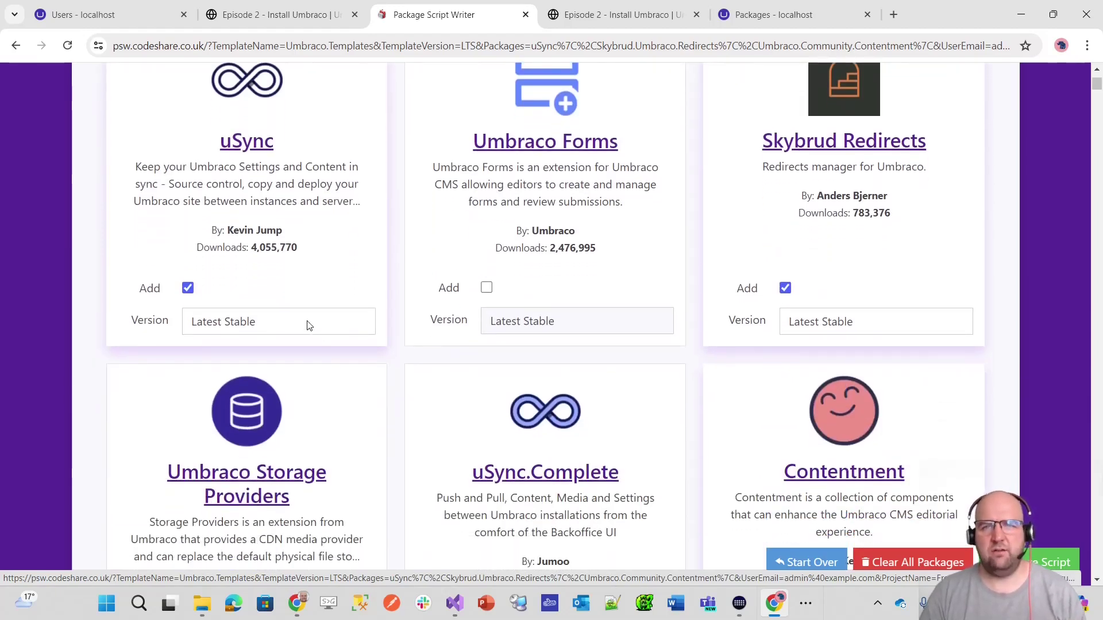
left_click(308, 323)
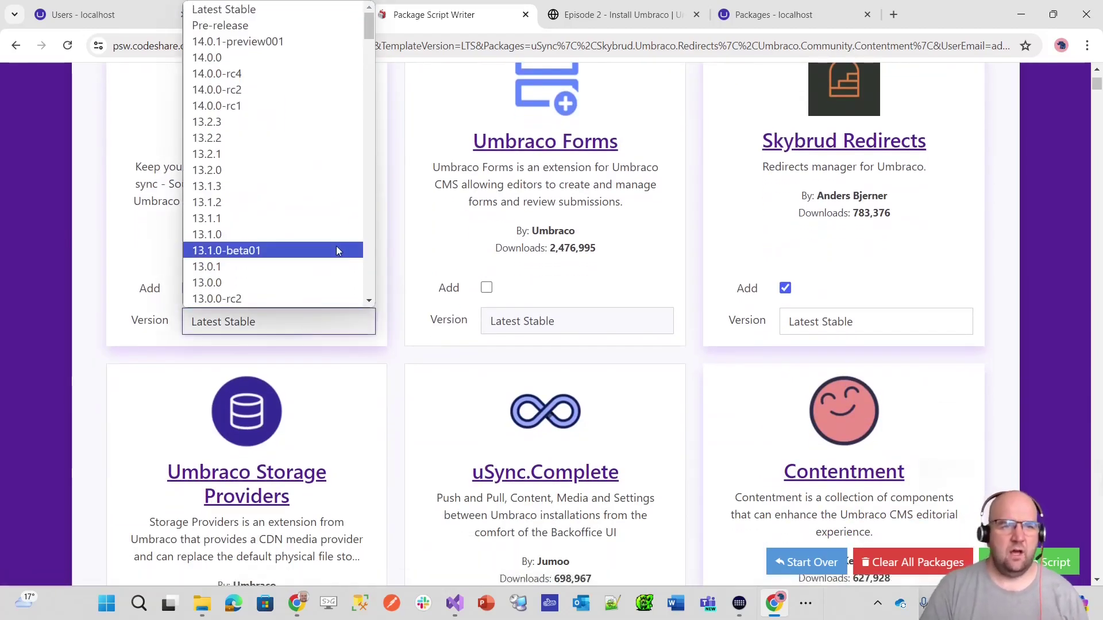
left_click(303, 121)
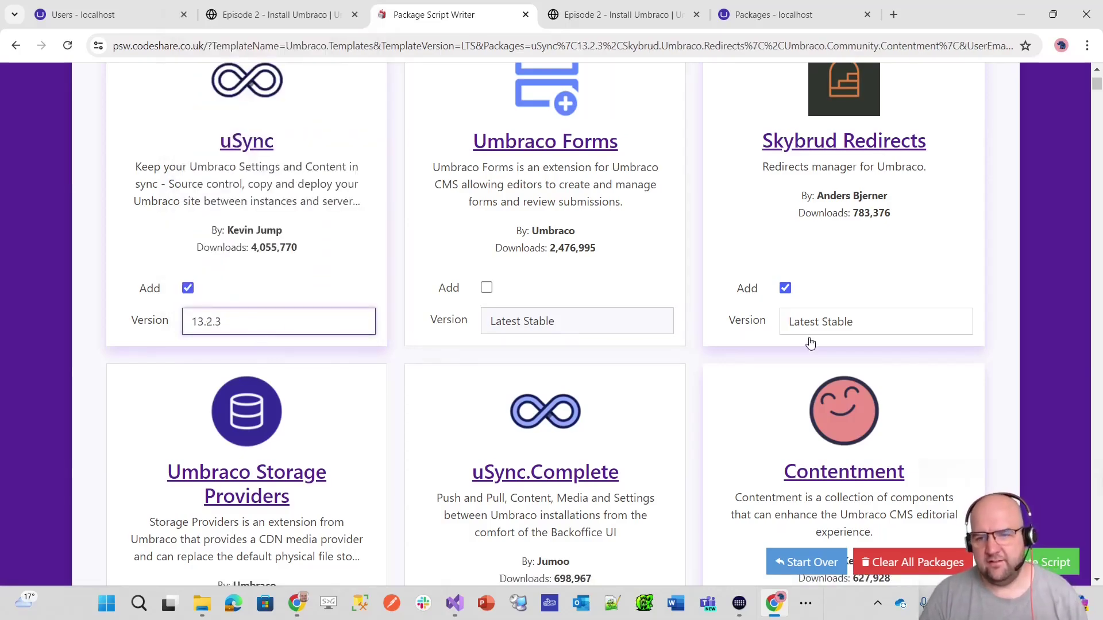
scroll(804, 322, "down", 1)
left_click(839, 311)
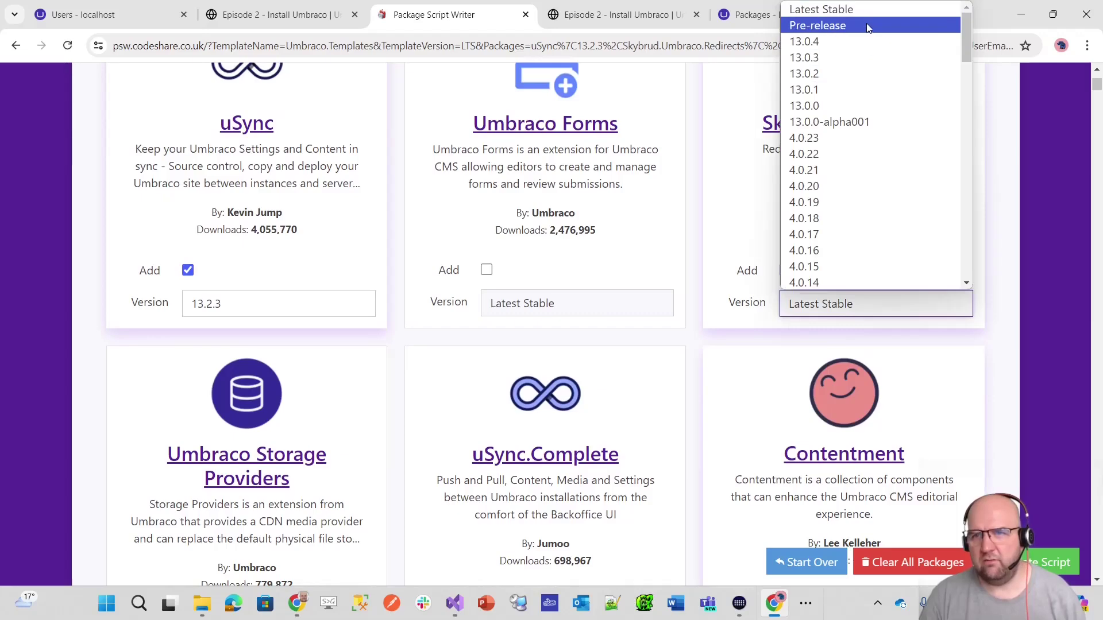
left_click(859, 41)
scroll(456, 339, "down", 5)
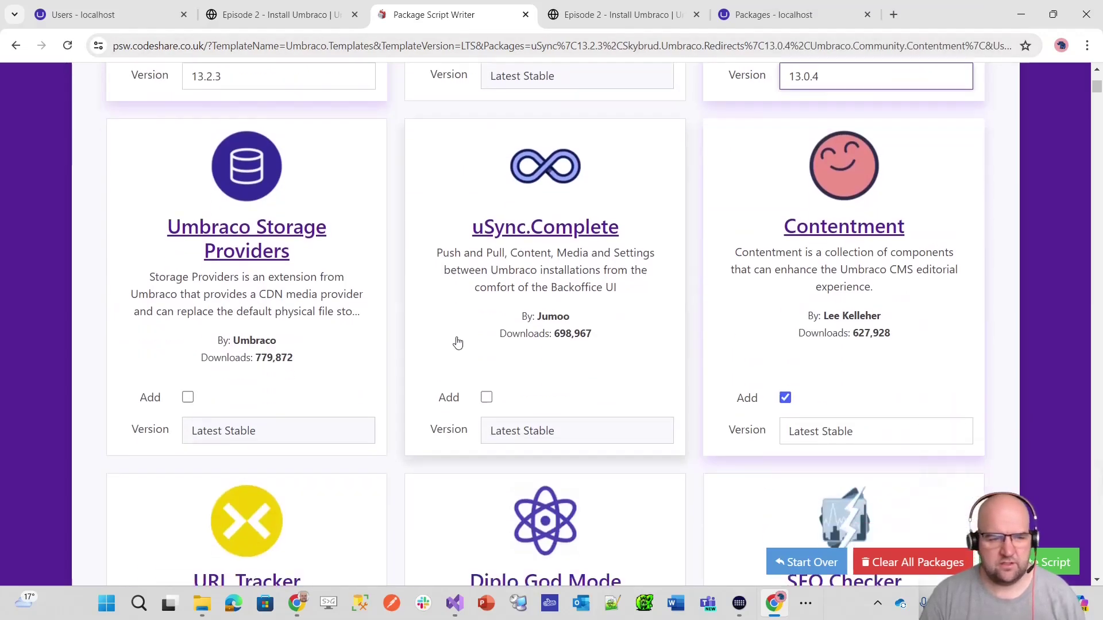
left_click(892, 357)
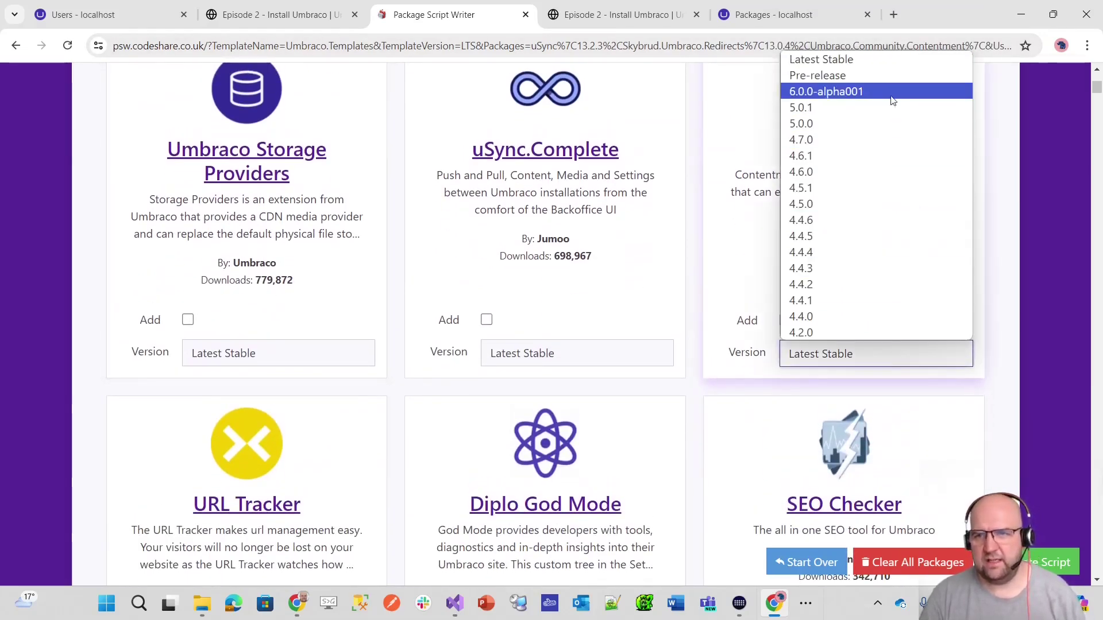
left_click(854, 112)
- Select the three package-add lines in the updated install script, then return to Umbraco
scroll(845, 271, "up", 10)
left_click(274, 275)
scroll(489, 355, "down", 1)
left_click_drag(581, 476, 108, 444)
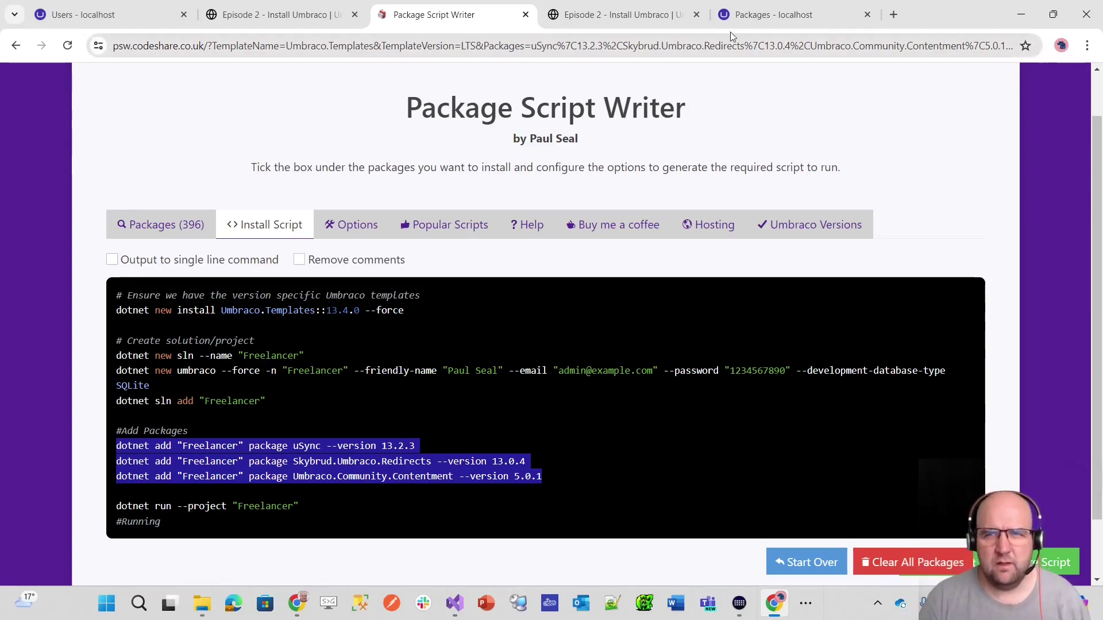
left_click(747, 16)
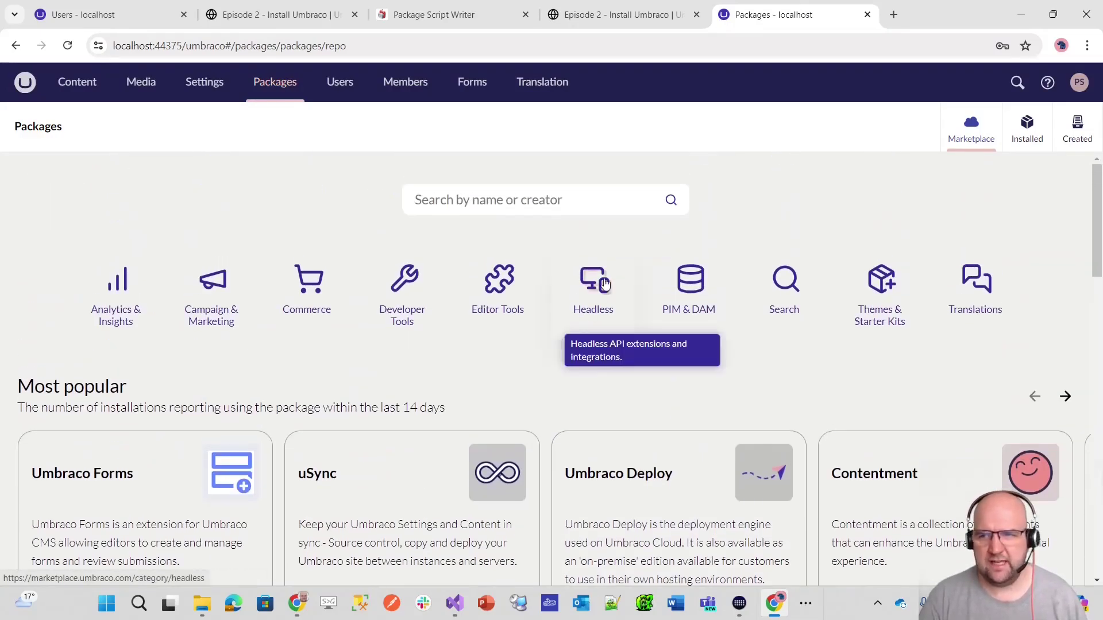
- Load marketplace.umbraco.com in a new browser tab
left_click(893, 14)
type("marke")
key("Return")
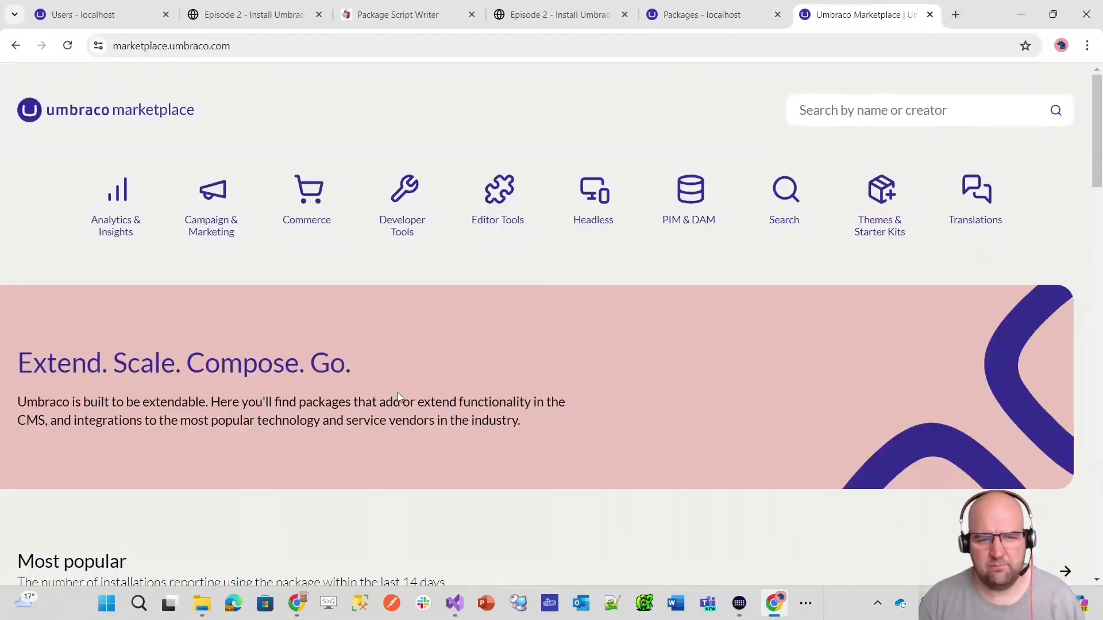
- Return to the backoffice Packages tab and open User management
scroll(397, 396, "down", 10)
scroll(681, 411, "up", 10)
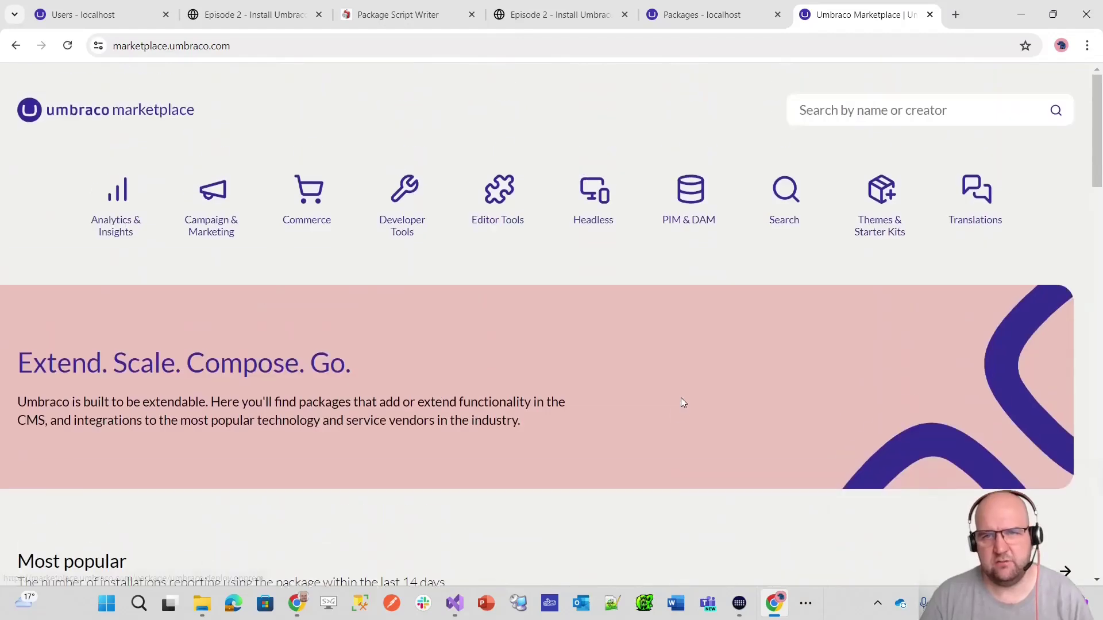
left_click(734, 13)
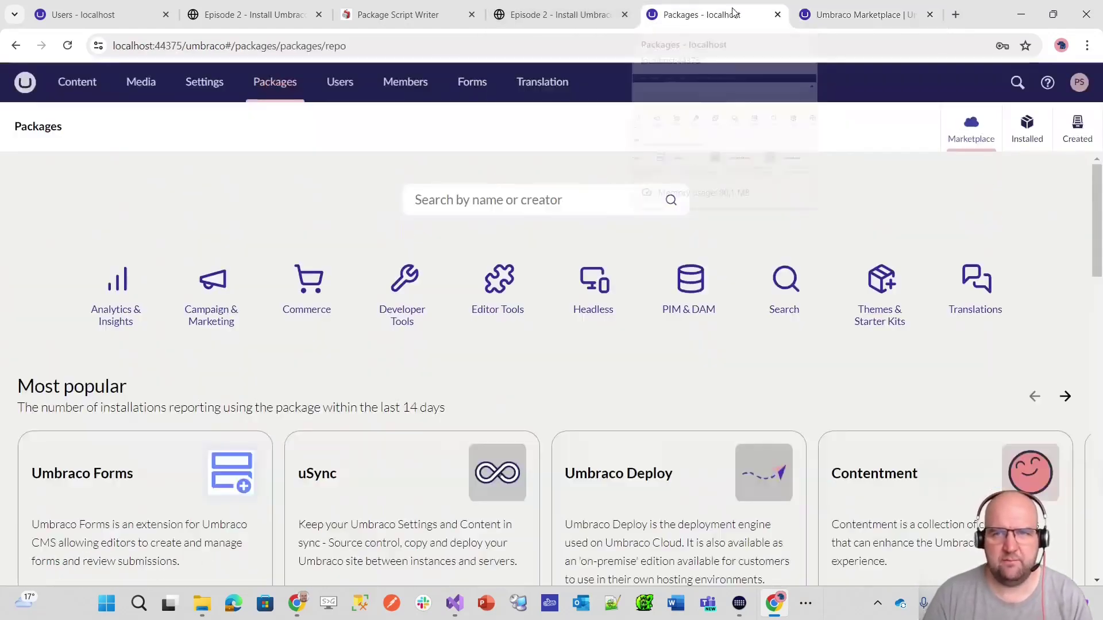
left_click(334, 91)
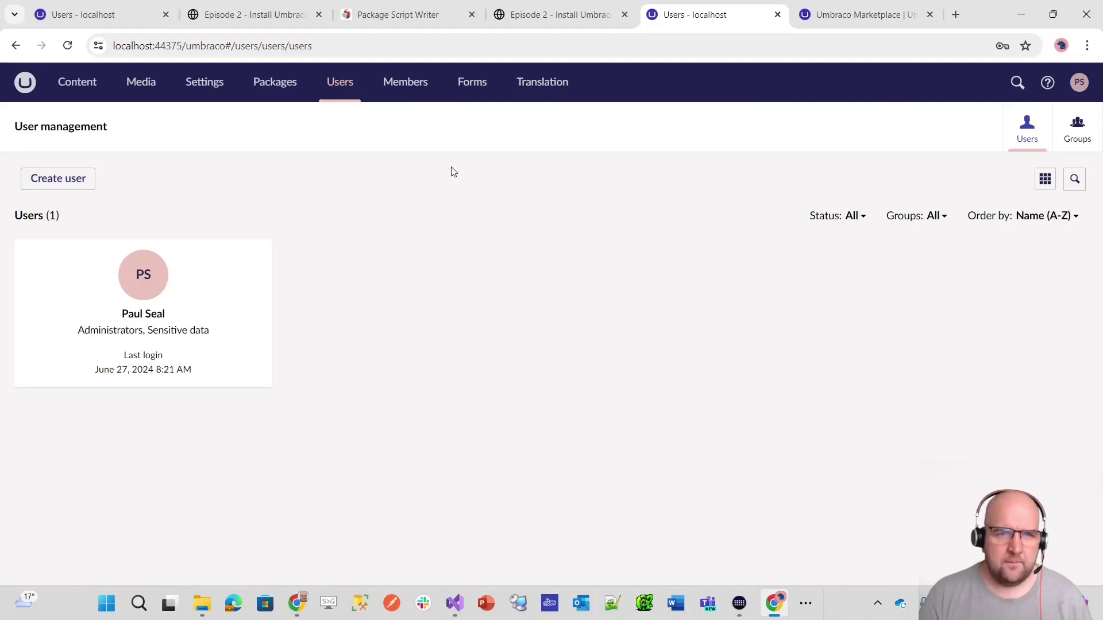
- Show the list of five user groups in User management
left_click(1082, 133)
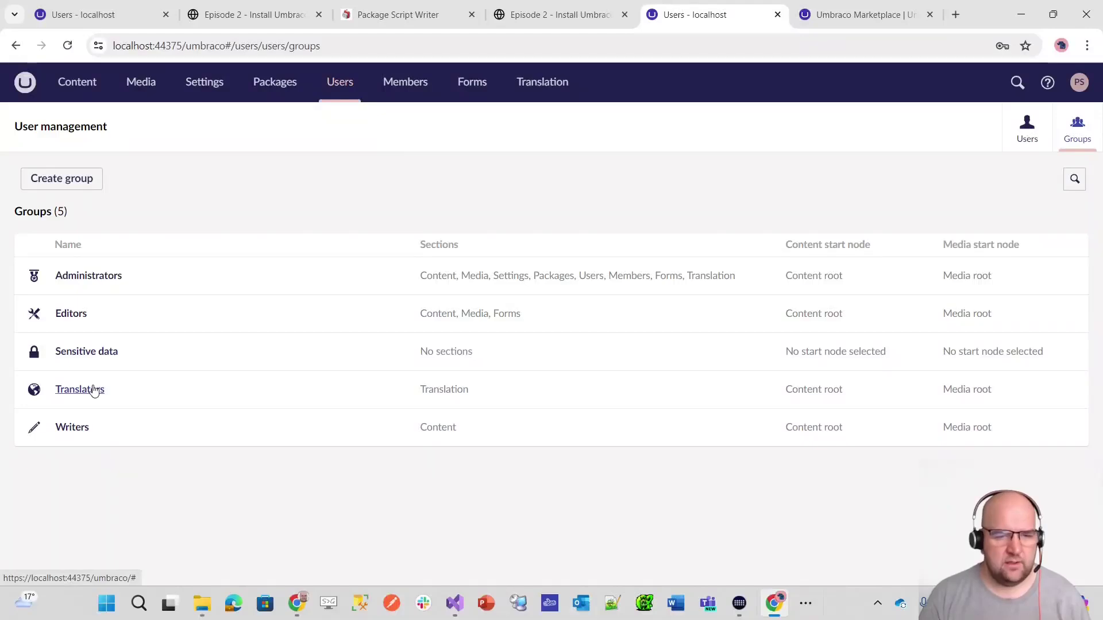
- Open the Members section with its Members and Member Groups tree
left_click(399, 91)
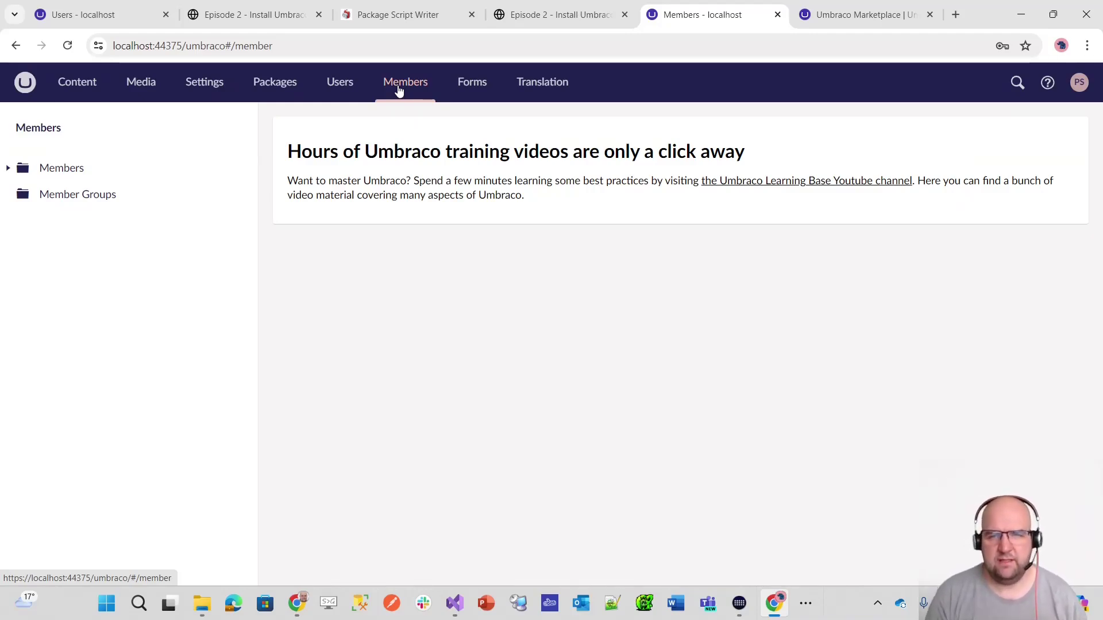
- Look over Forms, open the empty Translation Dictionary, and check the installed version 13.4.0
left_click(464, 85)
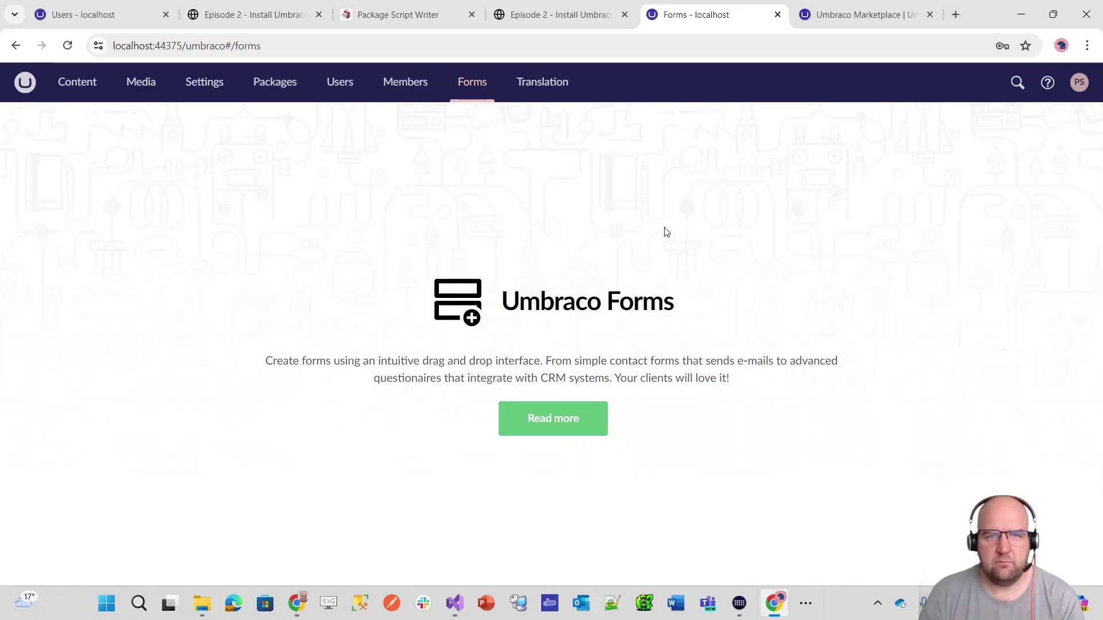
left_click(532, 87)
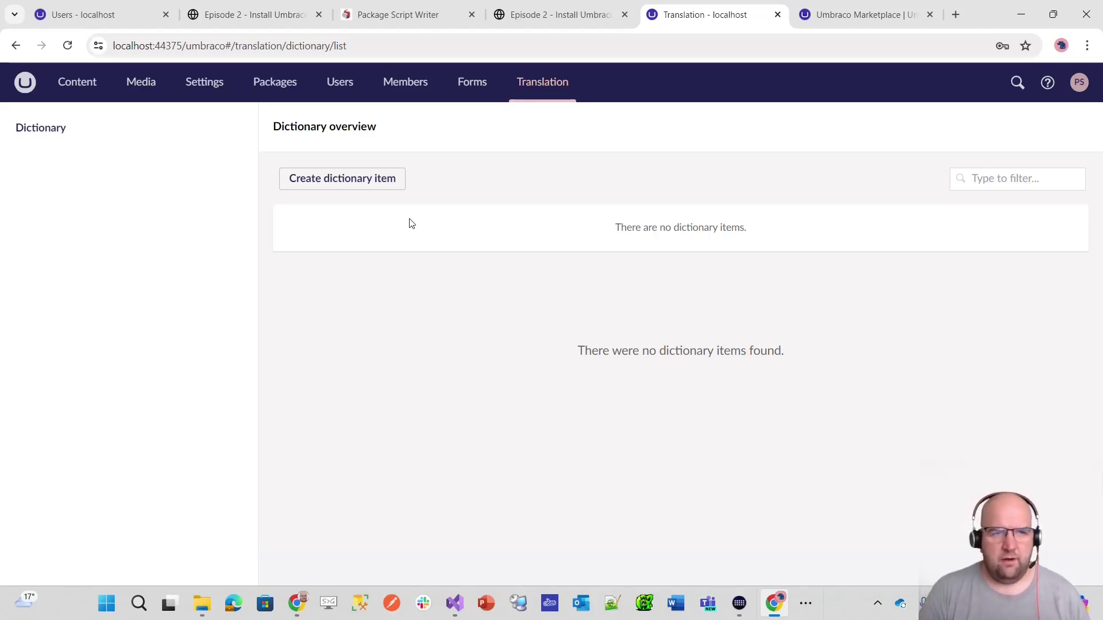
left_click(23, 87)
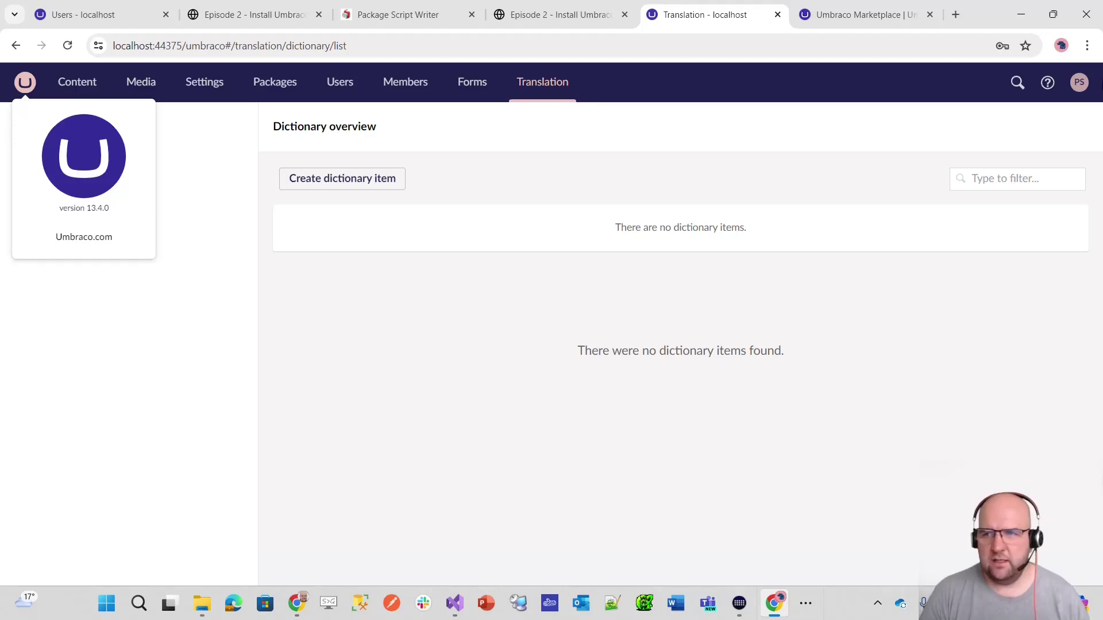
- Open the Help drawer and expand the System Information details
left_click(1046, 85)
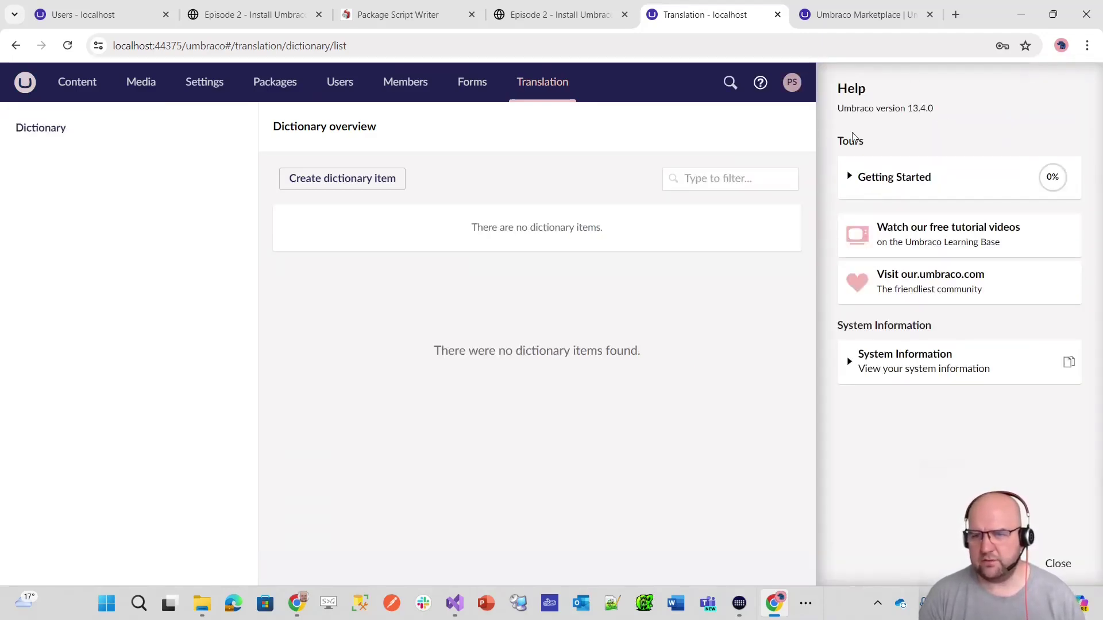
left_click(852, 185)
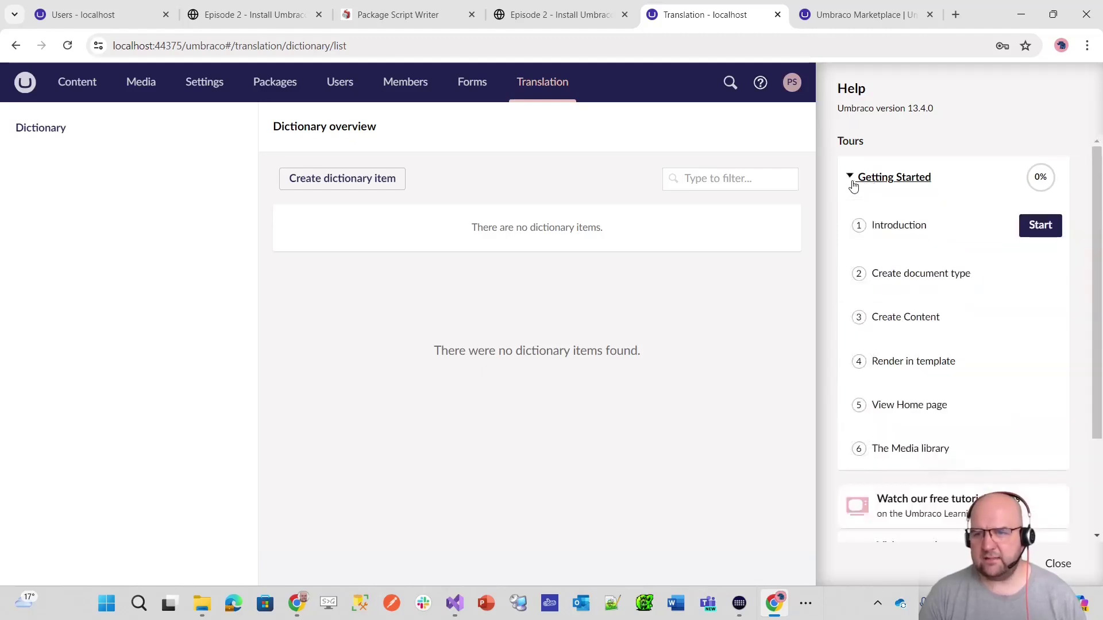
left_click(852, 180)
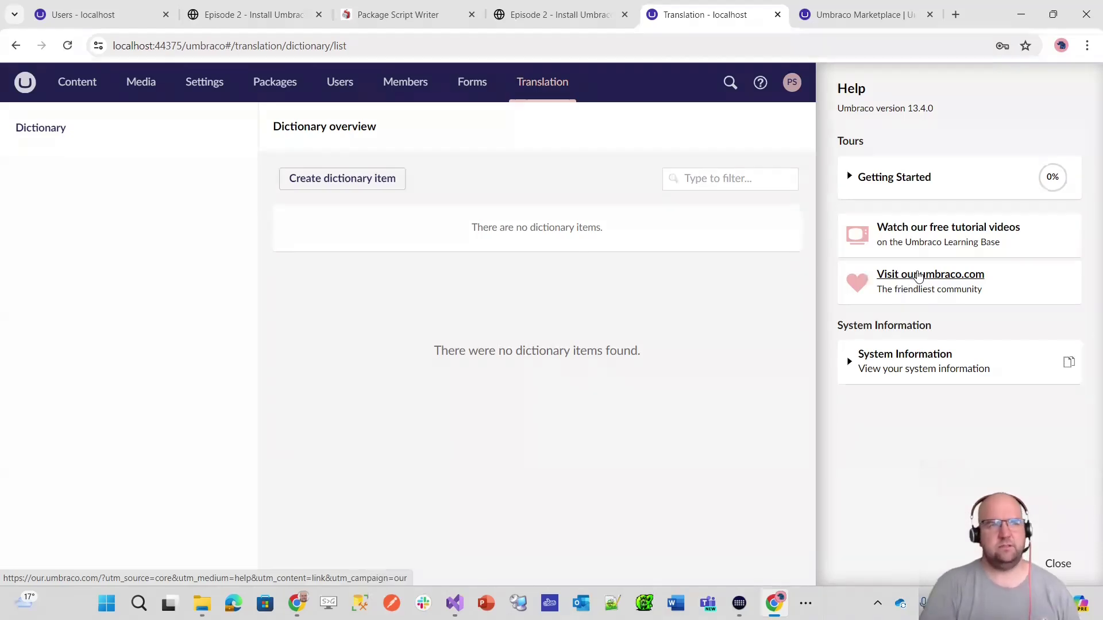
left_click(847, 366)
scroll(997, 369, "down", 6)
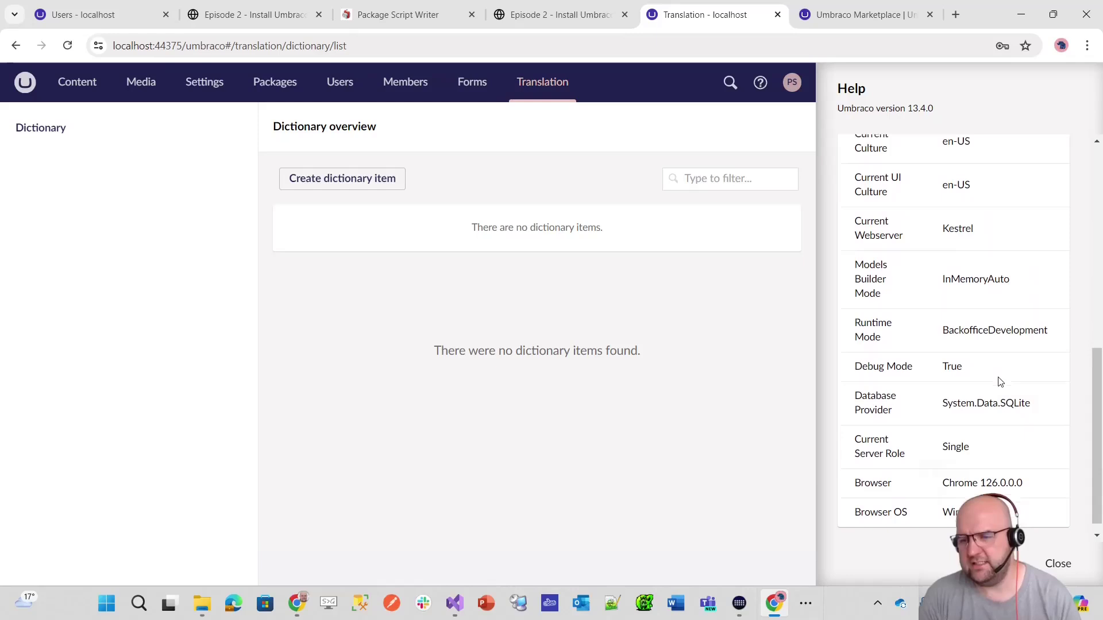
scroll(1000, 382, "up", 7)
scroll(998, 383, "down", 4)
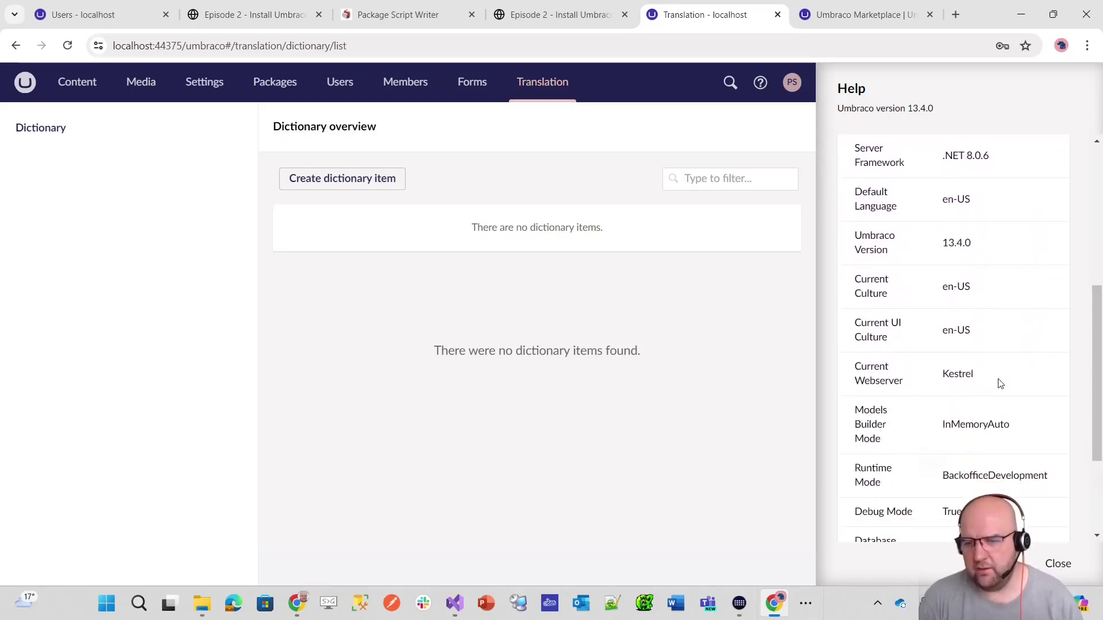
scroll(1000, 382, "up", 6)
- Copy the system information to the clipboard, close Help, and glance at the user profile panel
left_click(1057, 366)
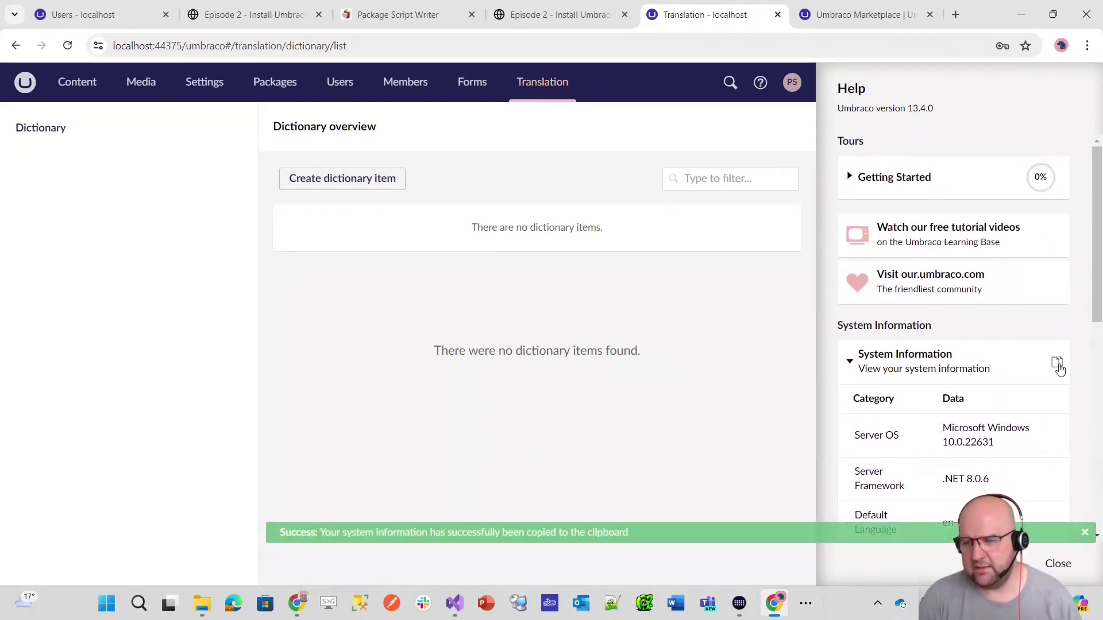
left_click(1085, 533)
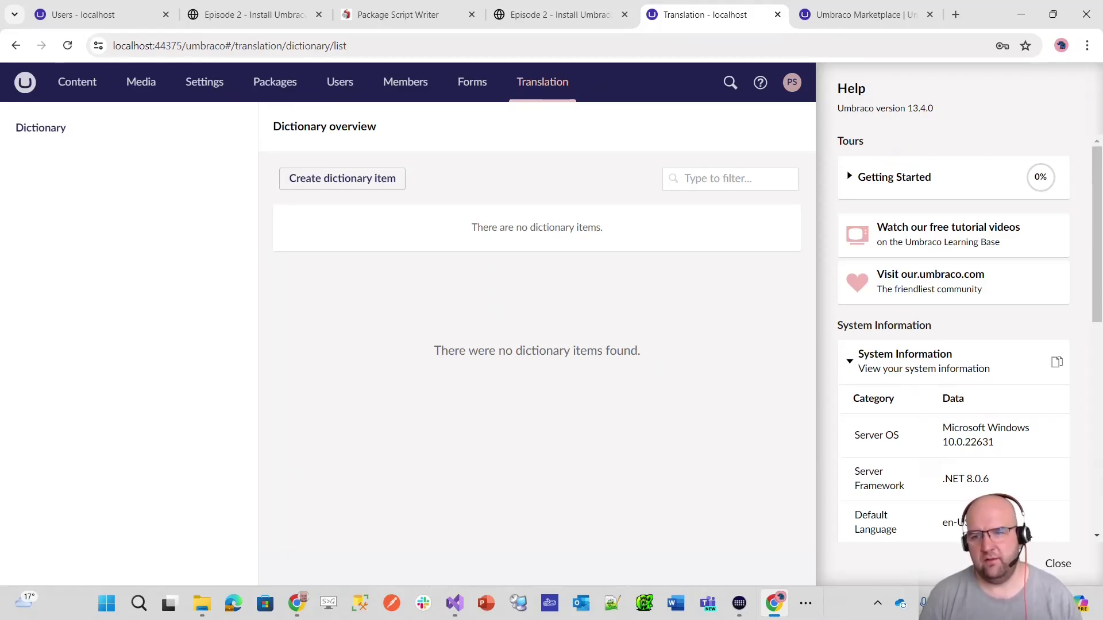
scroll(1034, 514, "down", 7)
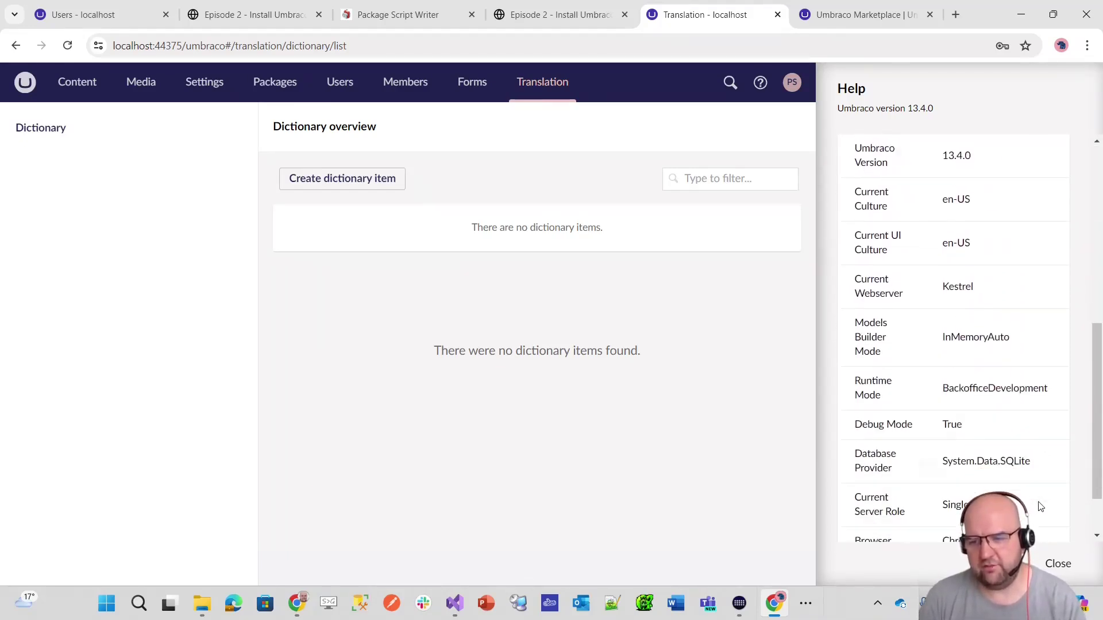
left_click(1060, 563)
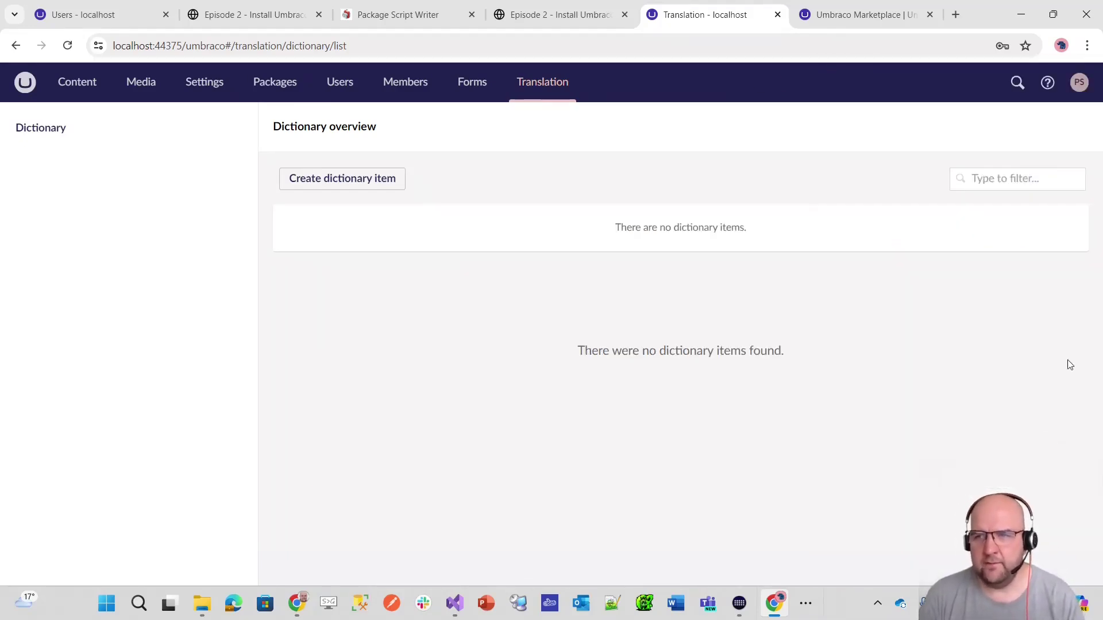
left_click(1075, 84)
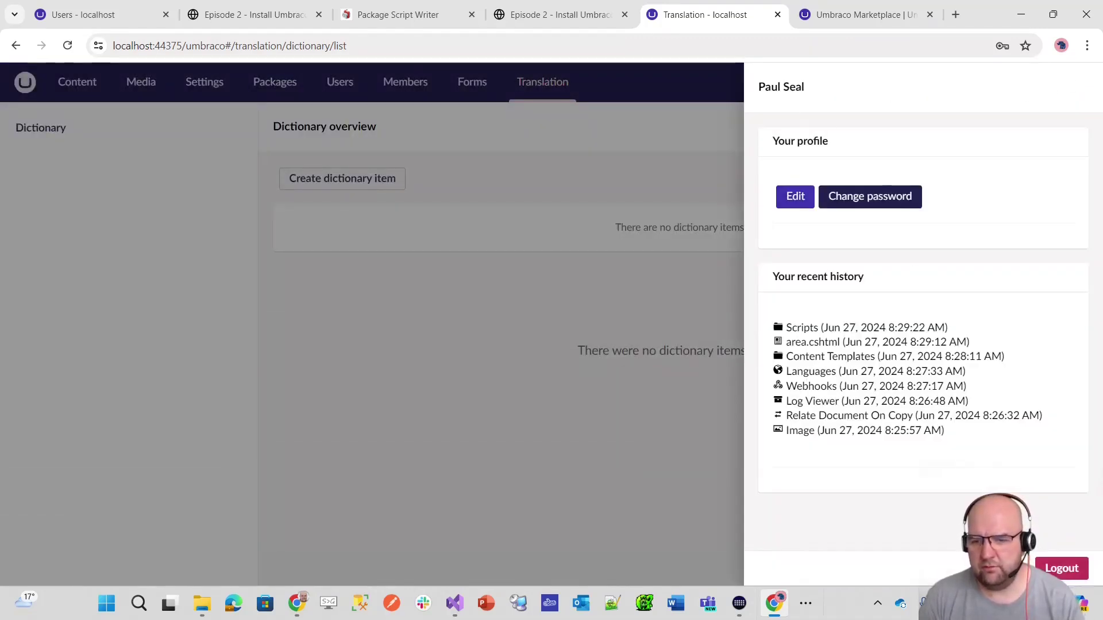
key("Escape")
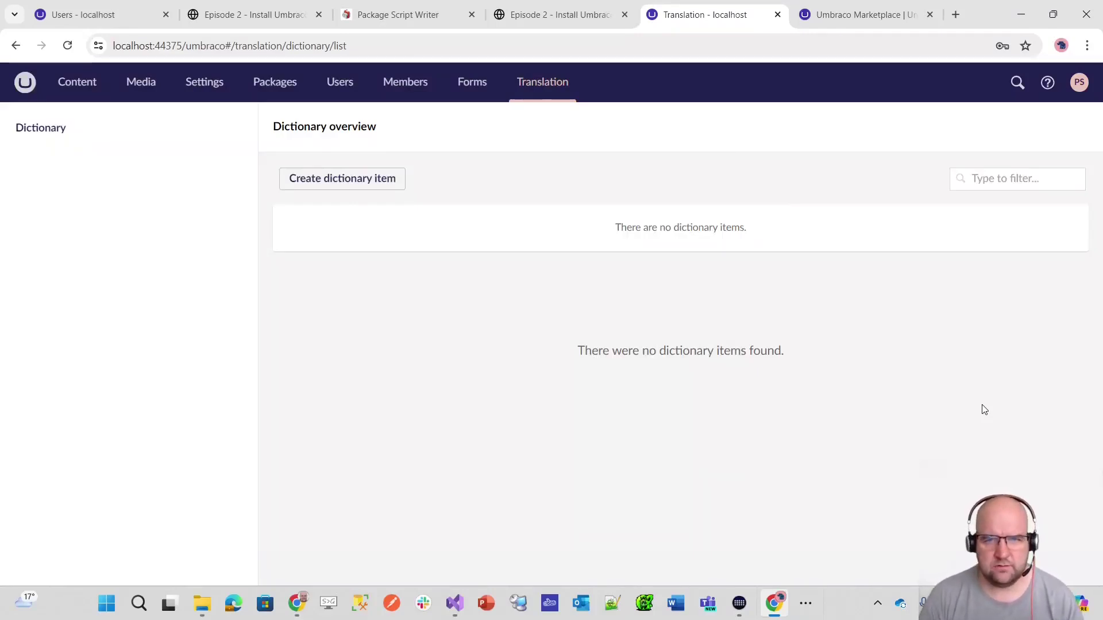
left_click(281, 19)
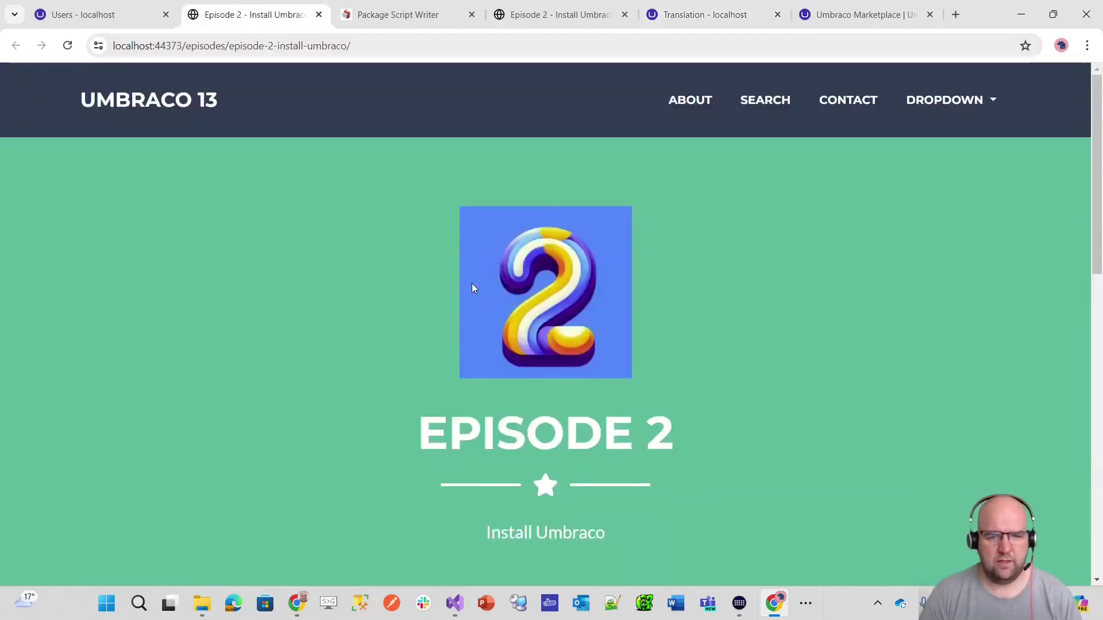
scroll(575, 311, "down", 5)
scroll(389, 375, "down", 1)
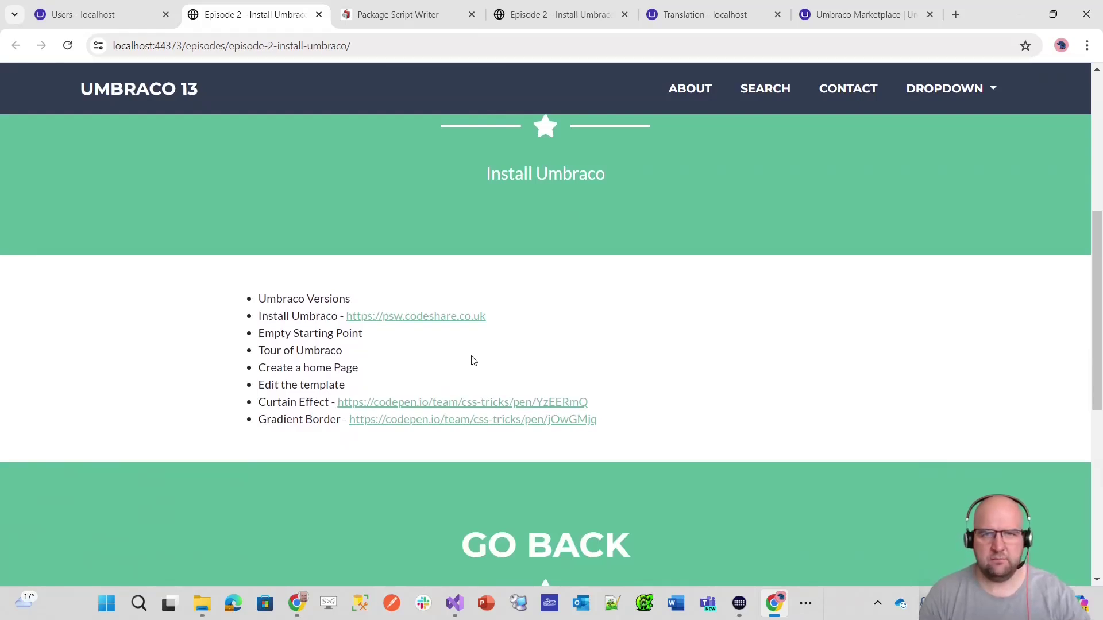
left_click(730, 16)
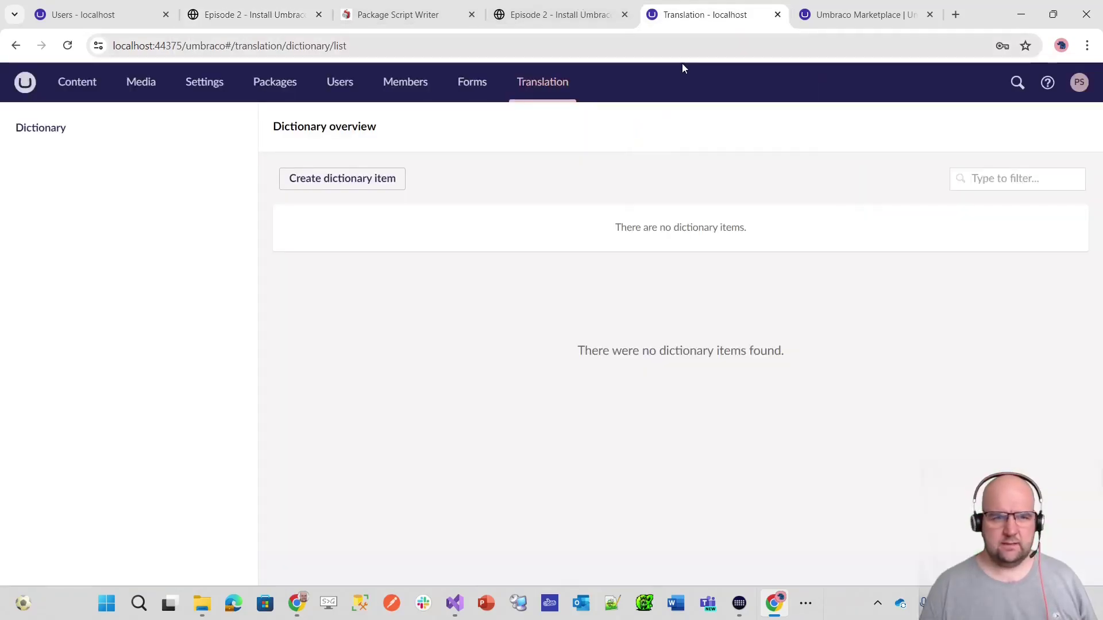
left_click(67, 45)
- In Settings, start a 'Pages' document type folder, then cancel it
left_click(195, 83)
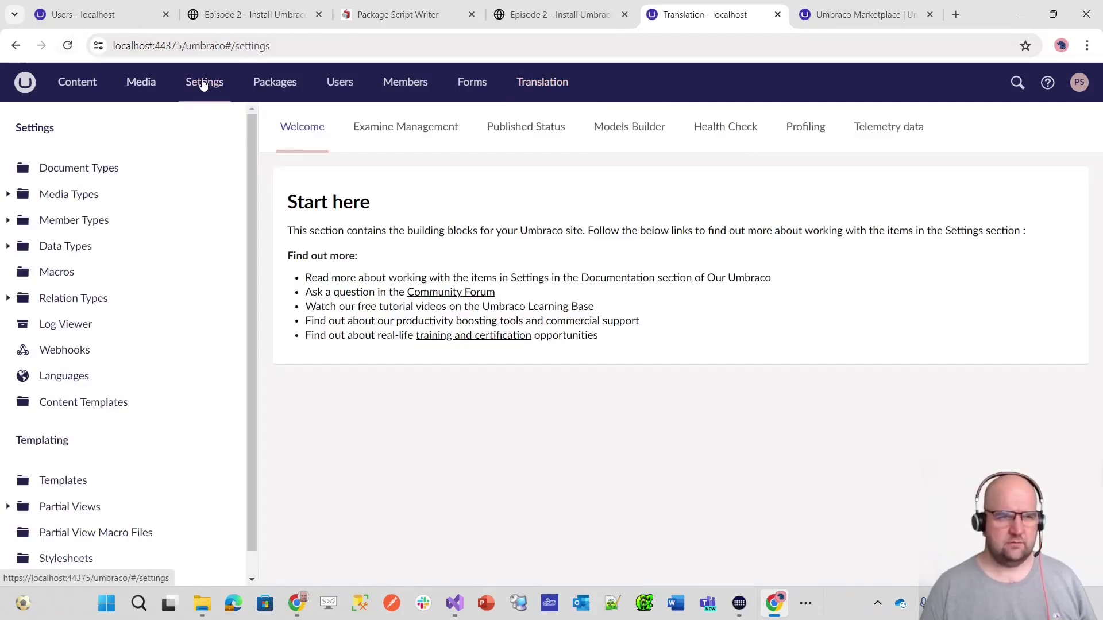
left_click(231, 171)
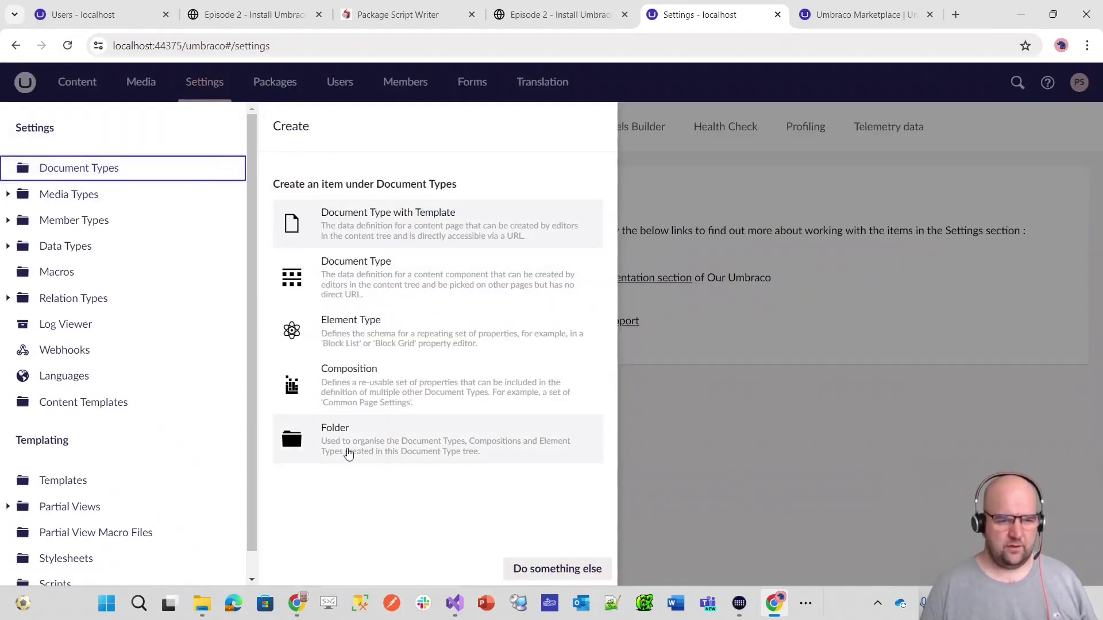
left_click(348, 449)
type("Pages")
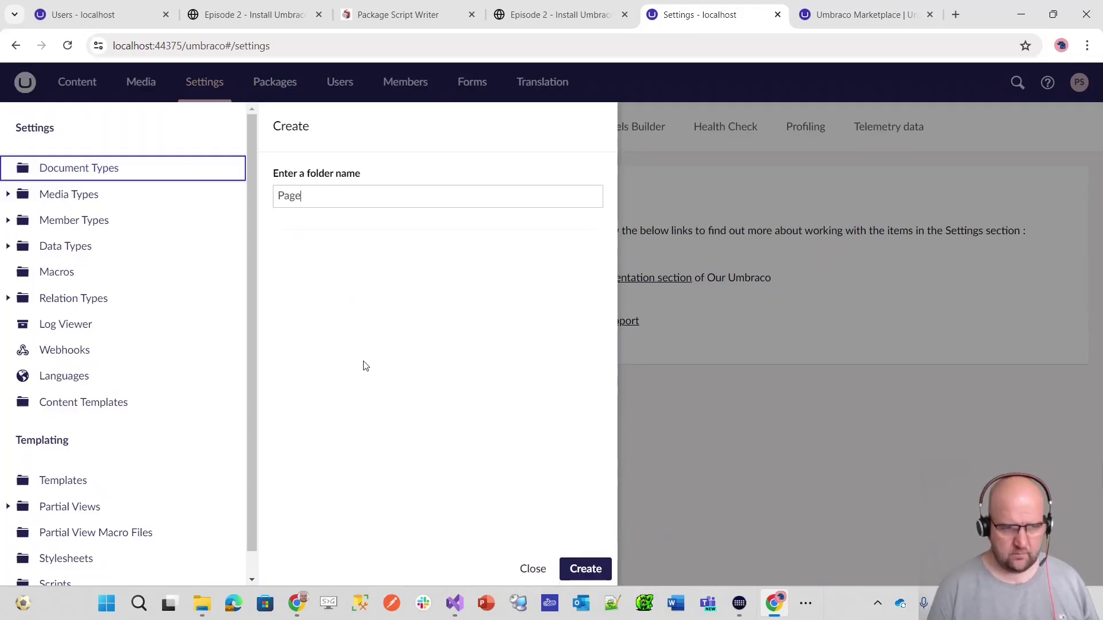
left_click(532, 569)
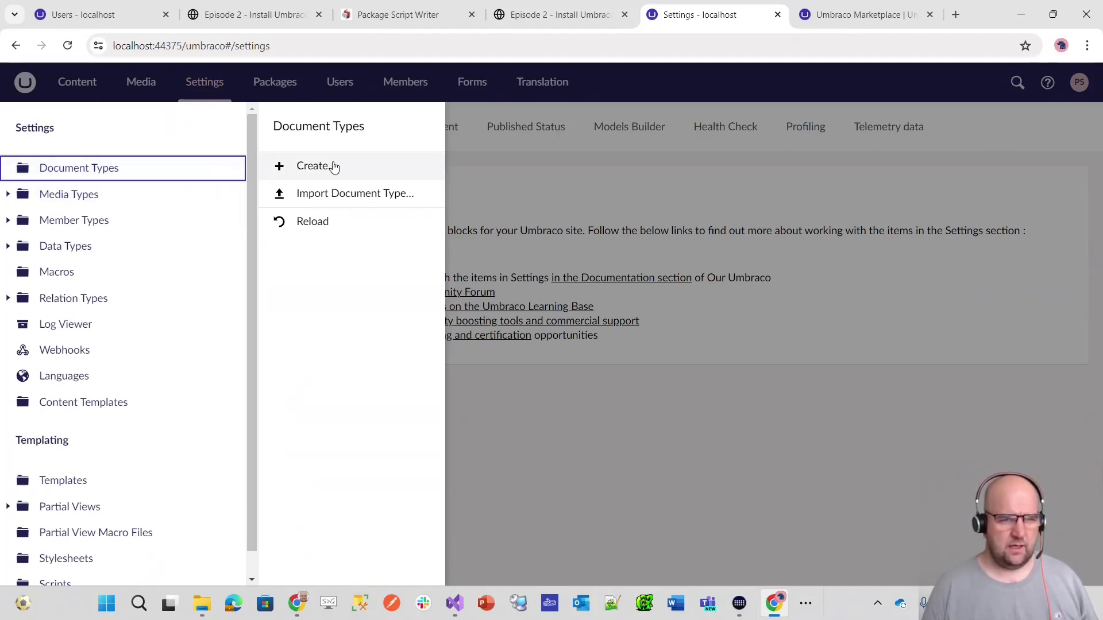
- Create a new Document Type with Template under Document Types
left_click(227, 170)
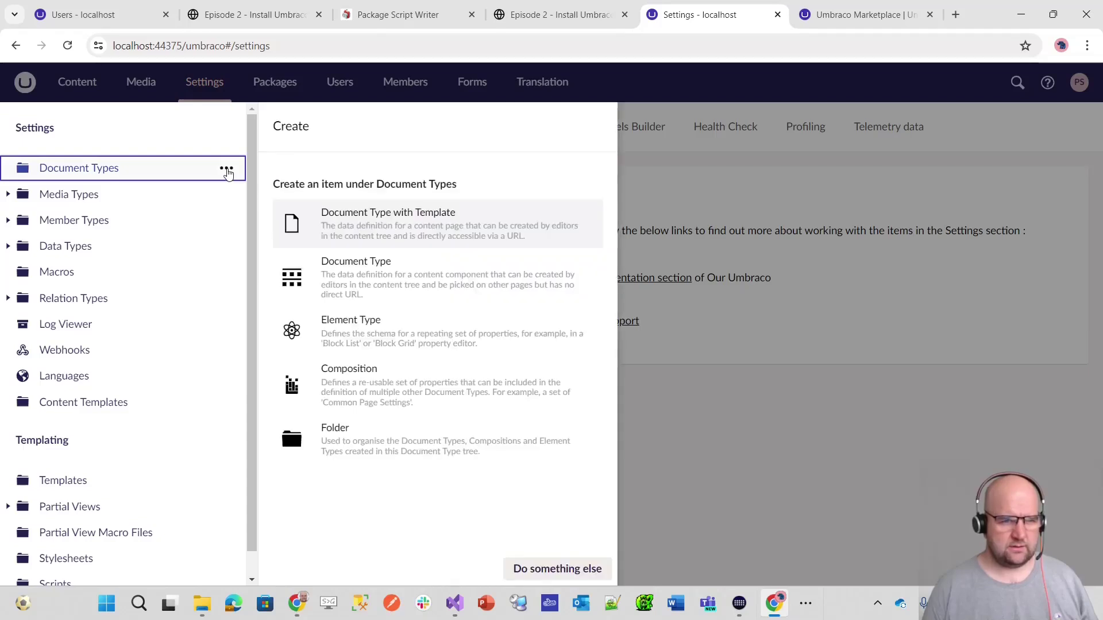
left_click(227, 170)
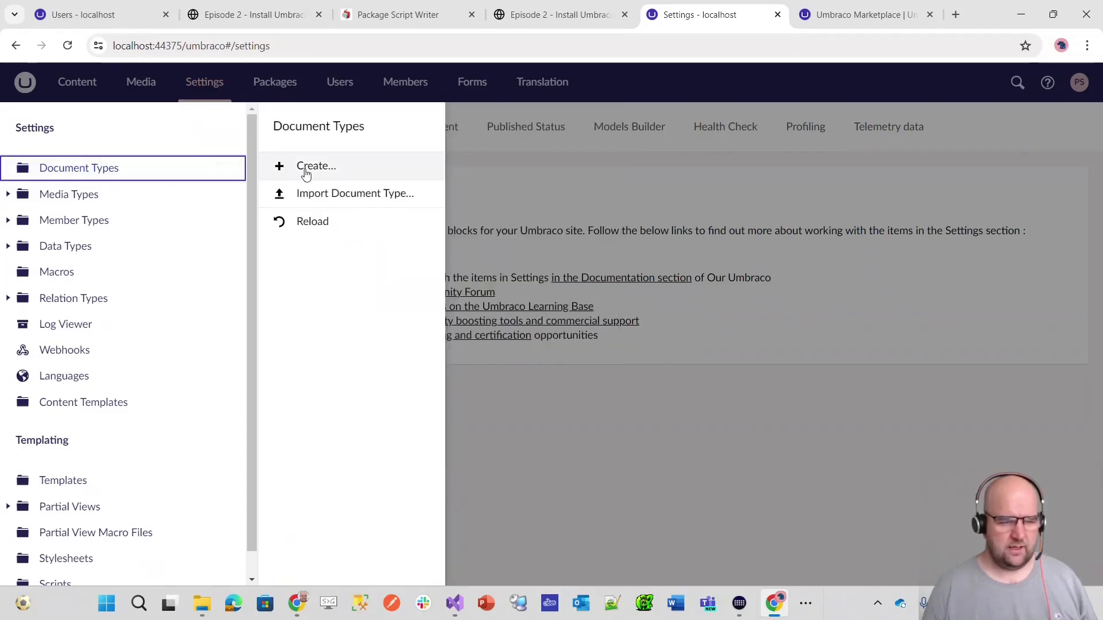
left_click(232, 171)
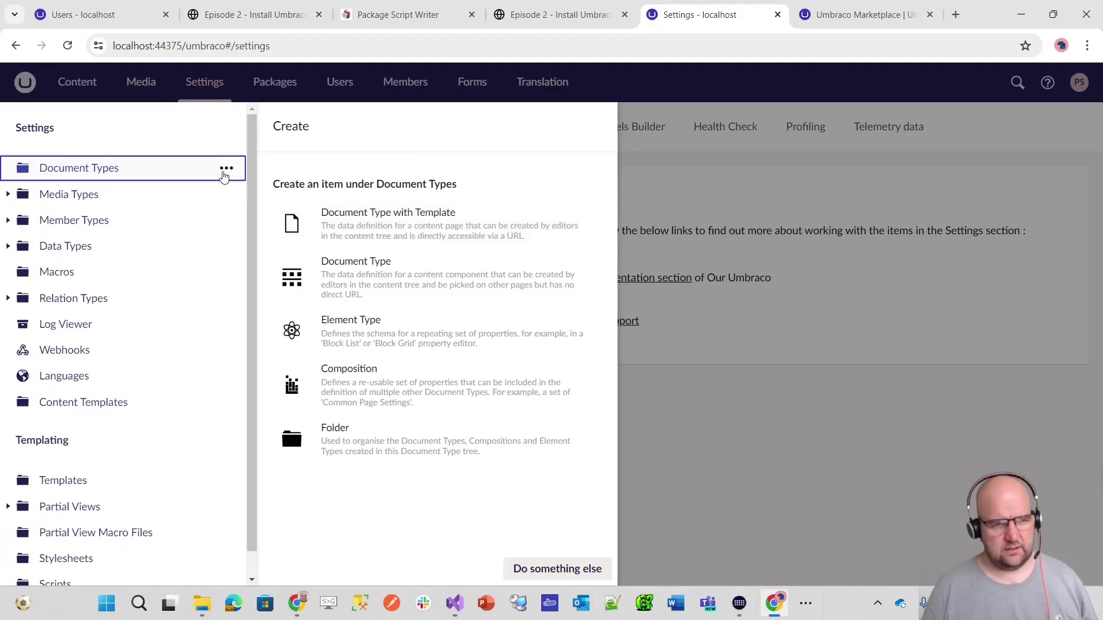
left_click(226, 169)
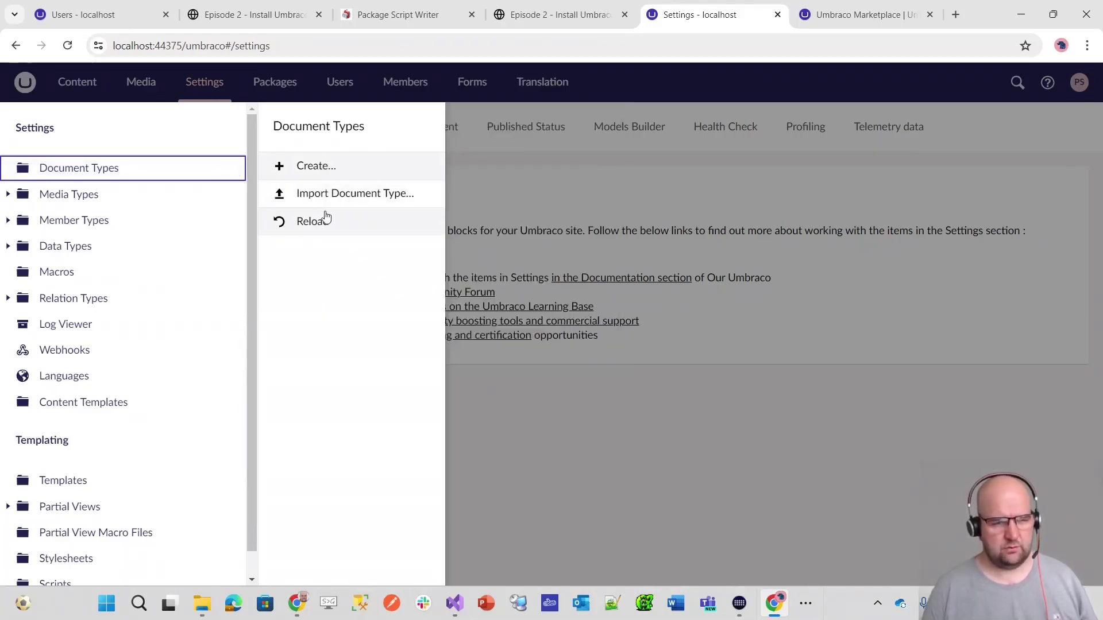
left_click(309, 171)
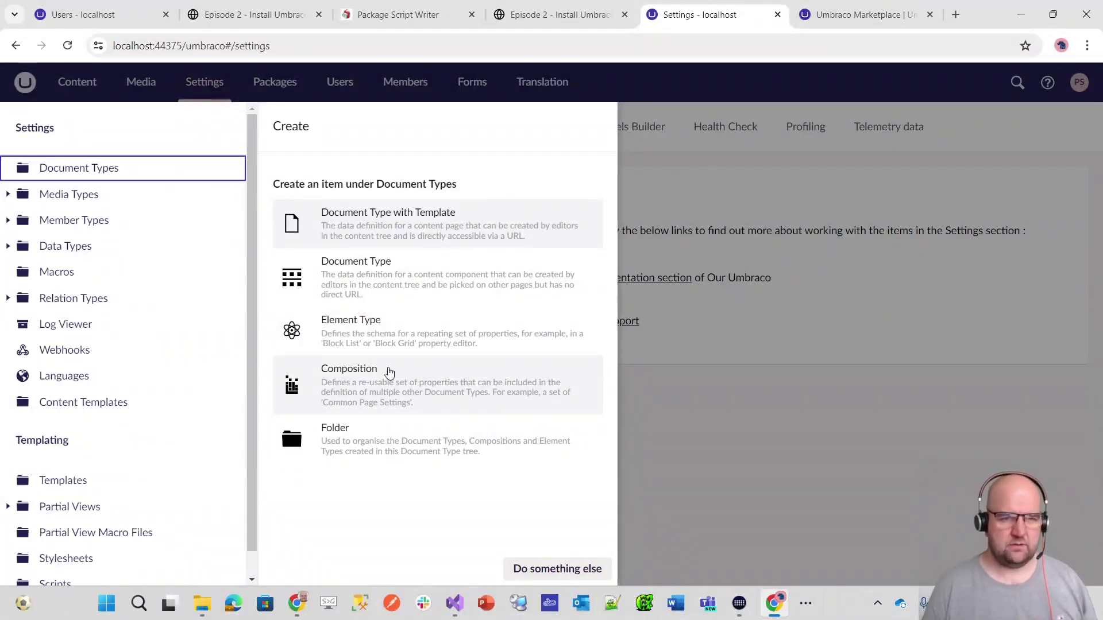
left_click(417, 225)
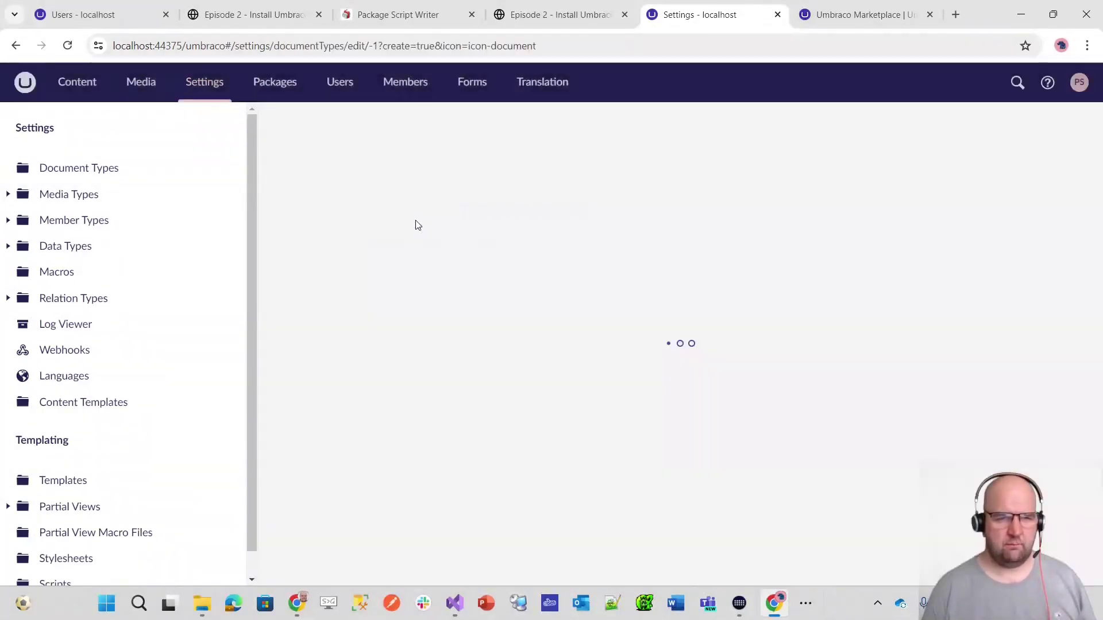
- Name the document type 'Home Page', give it the house icon, and save it
type("Home Page")
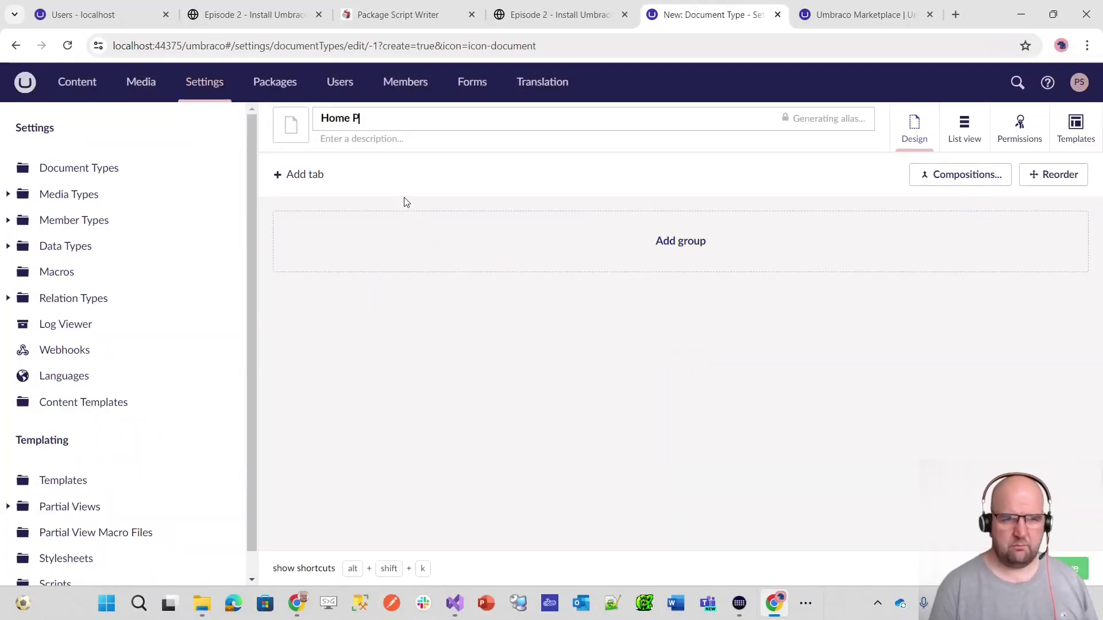
left_click(292, 122)
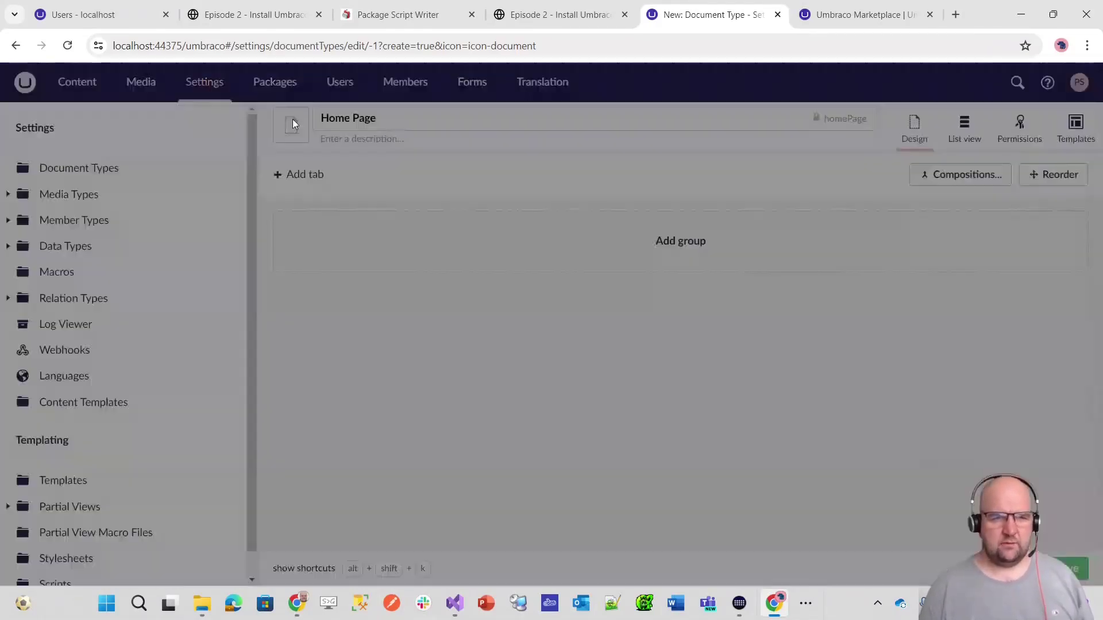
type("home")
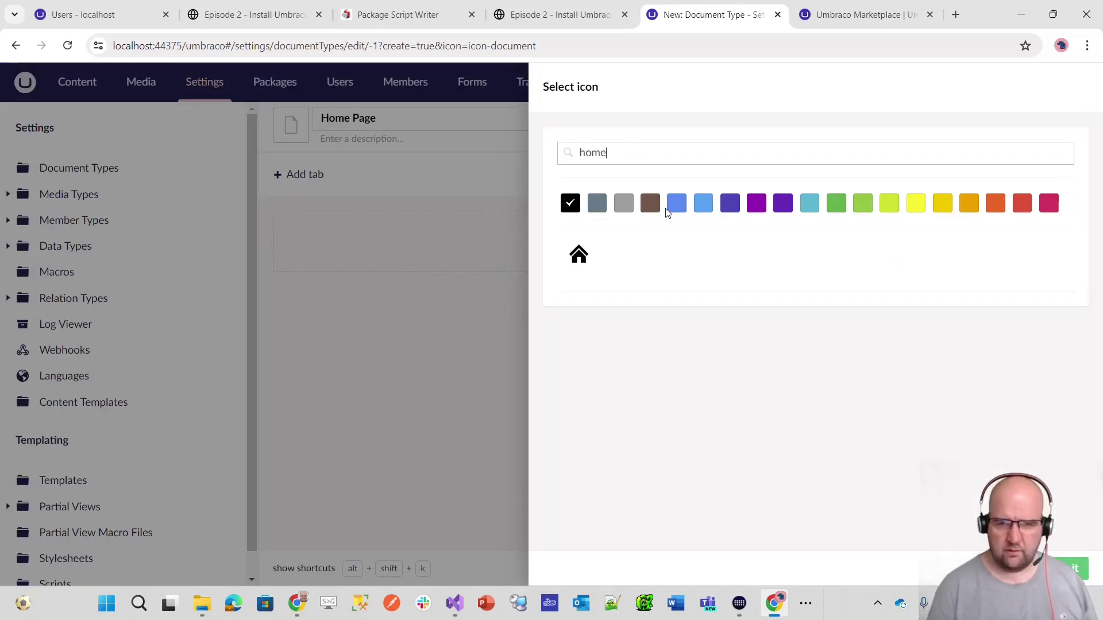
left_click(578, 254)
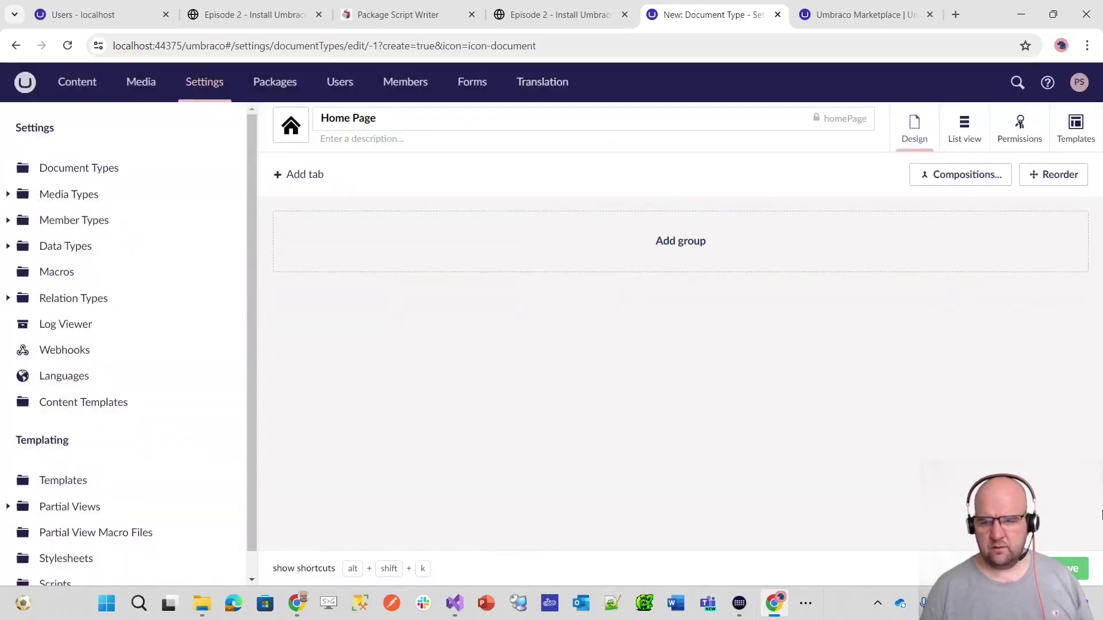
left_click(1070, 568)
- Allow the Home Page document type at root in Permissions and save again
left_click(357, 139)
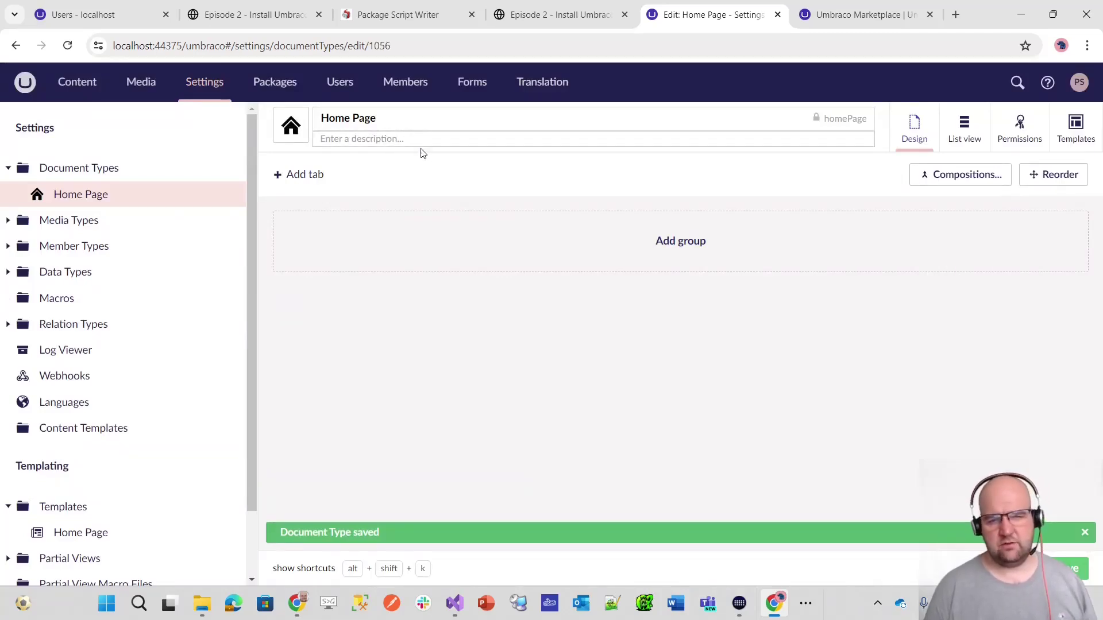
left_click(1019, 129)
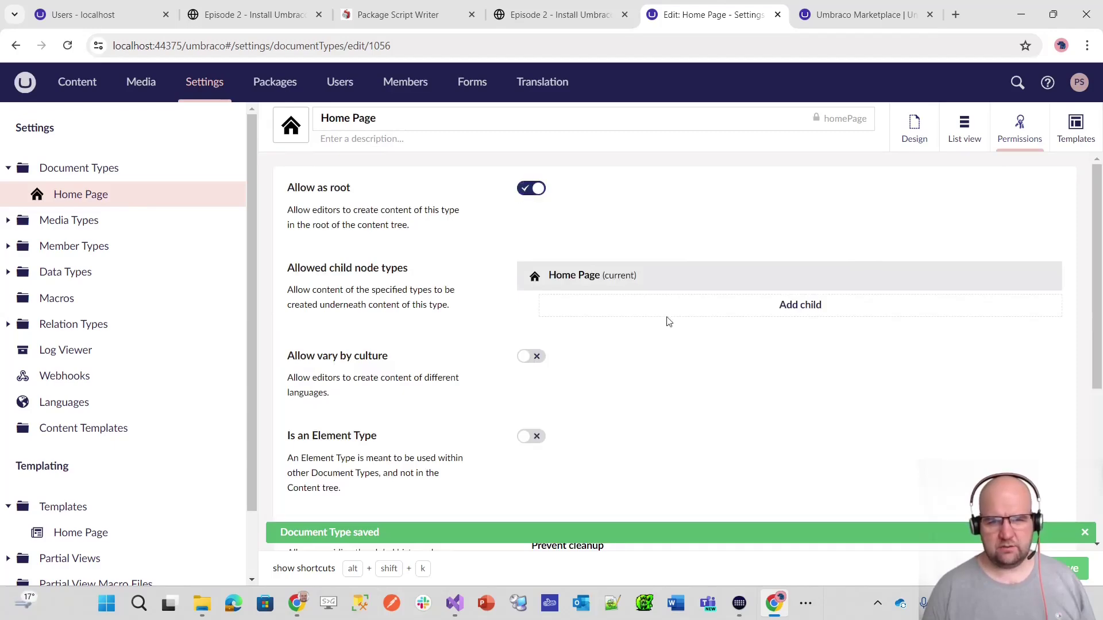
key("ctrl+s")
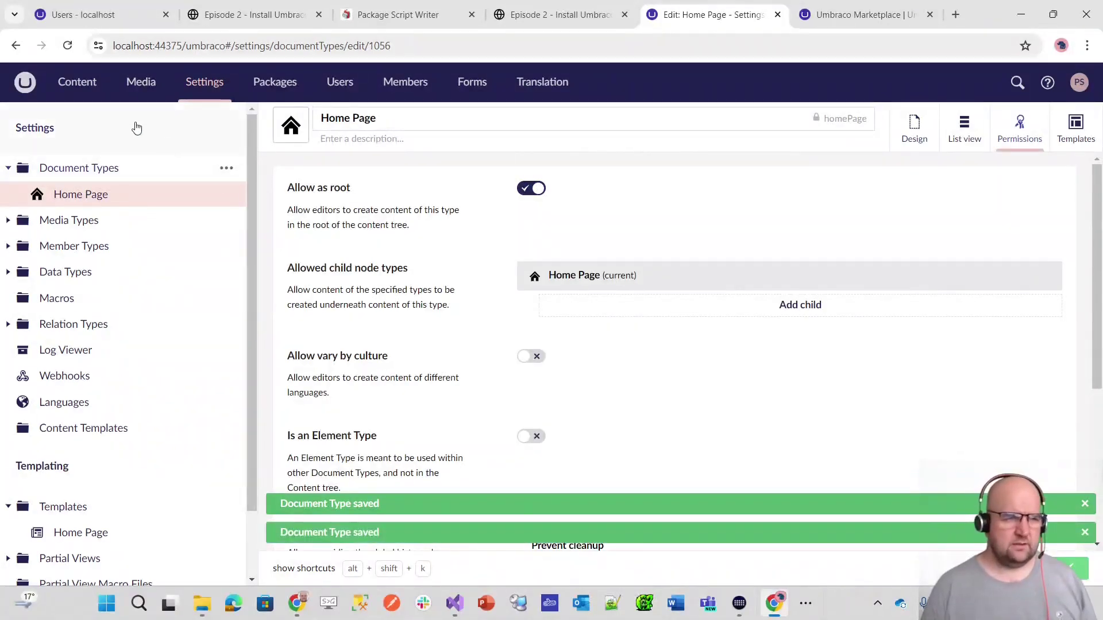
left_click(85, 98)
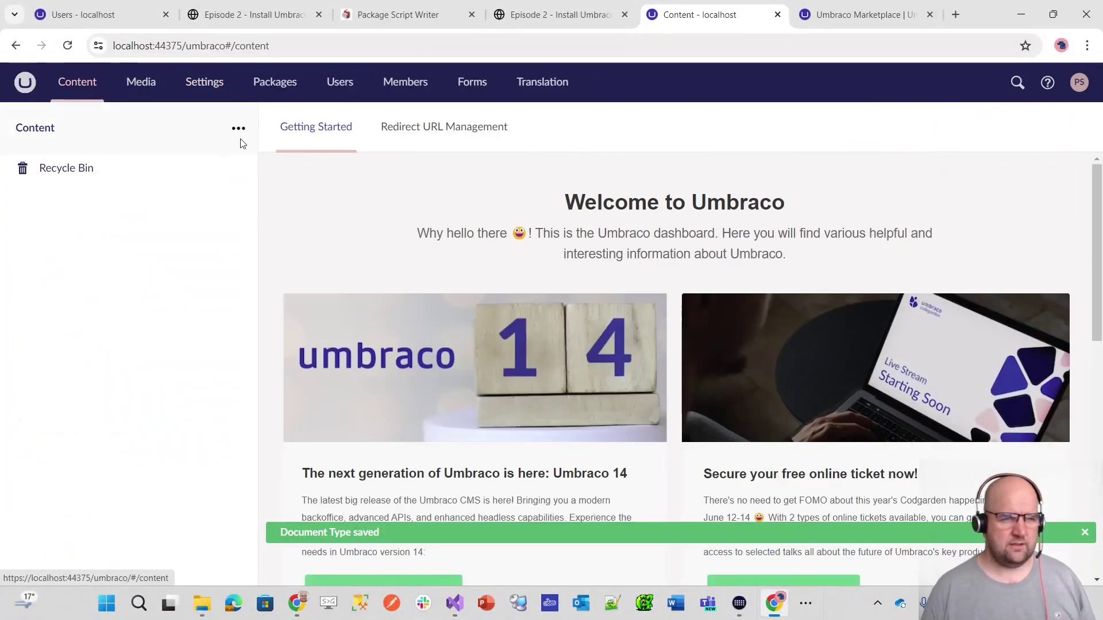
- Create a Home Page content item at the Content root and start naming it 'Home'
left_click(239, 129)
left_click(353, 207)
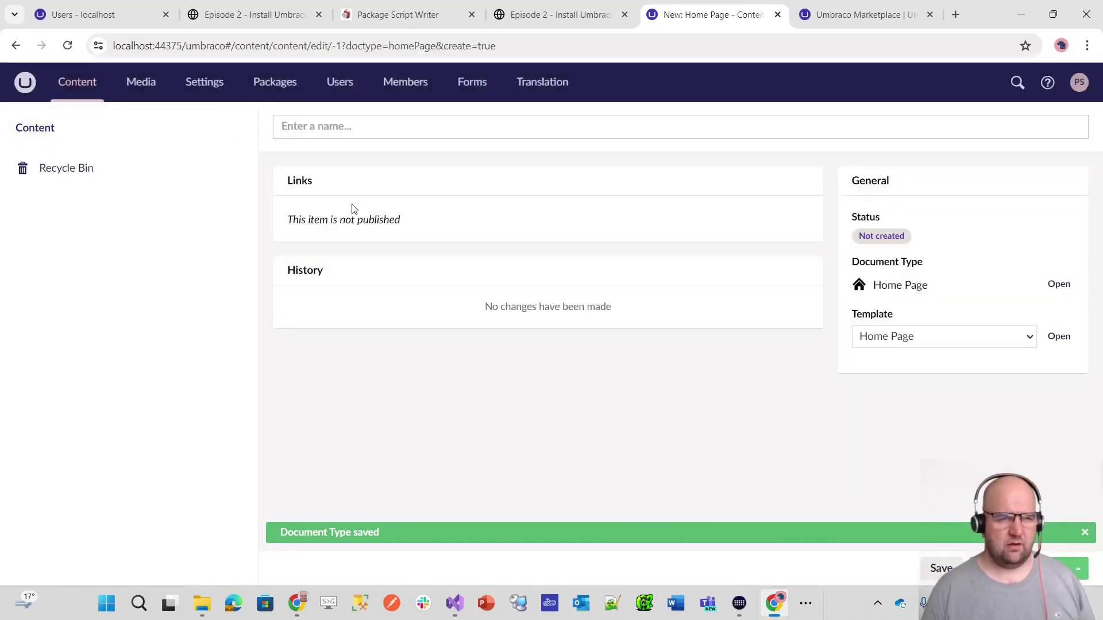
left_click(244, 136)
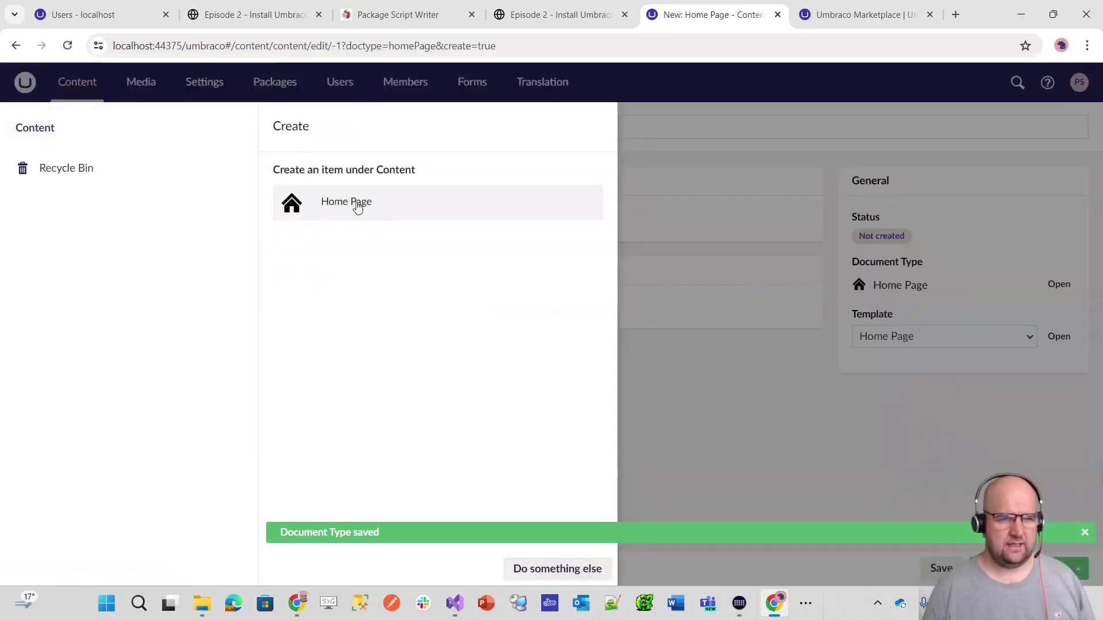
left_click(357, 206)
left_click(330, 127)
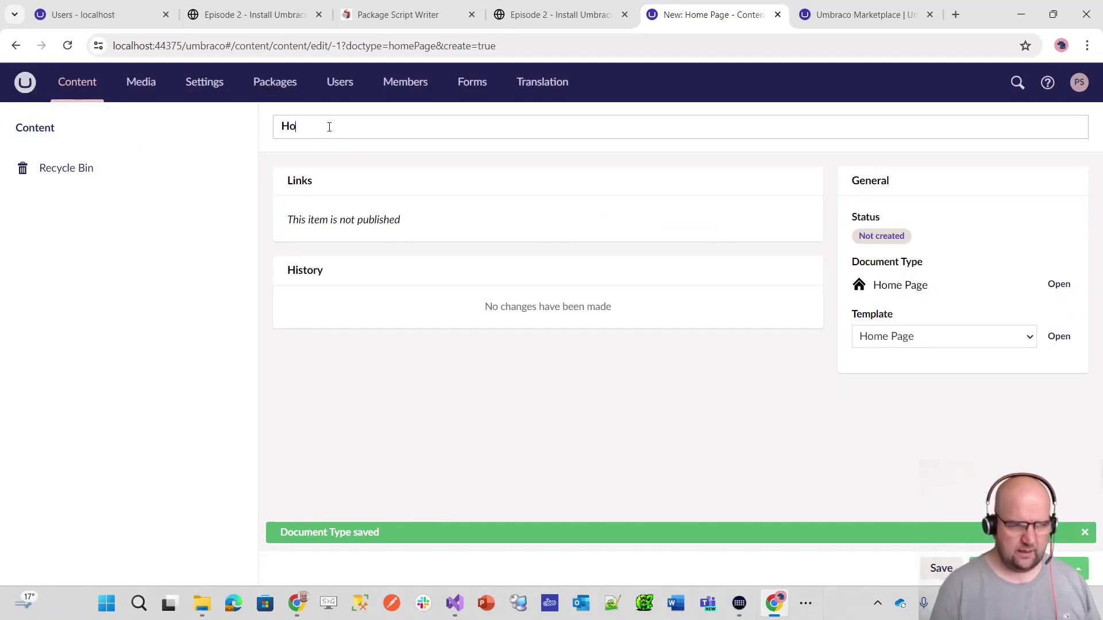
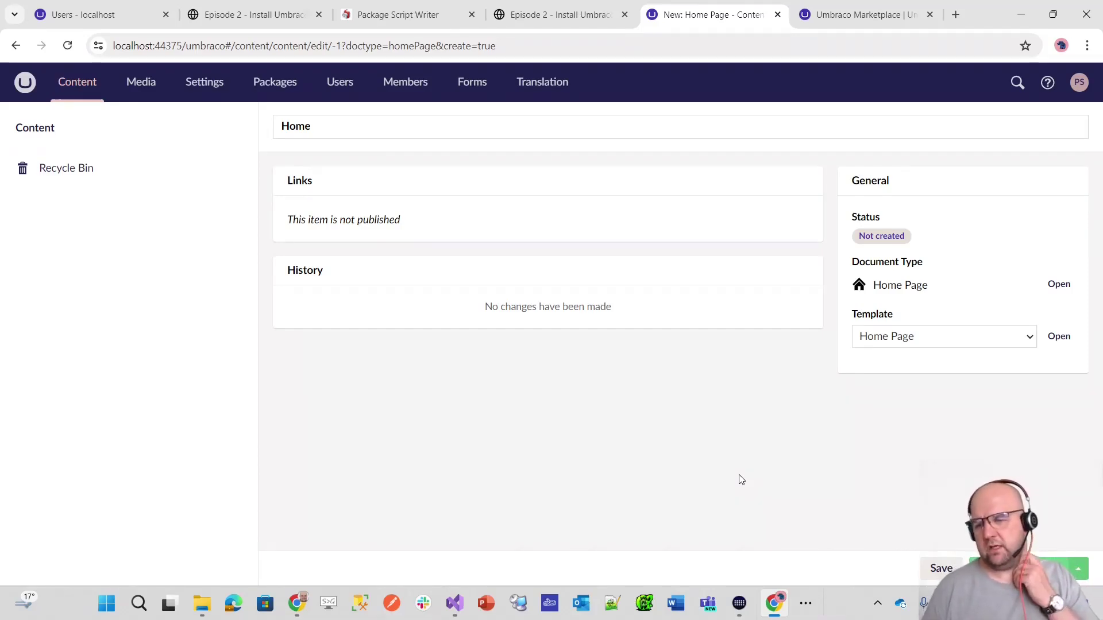
- Publish the Home page and confirm it uses the Home Page template
left_click(1034, 568)
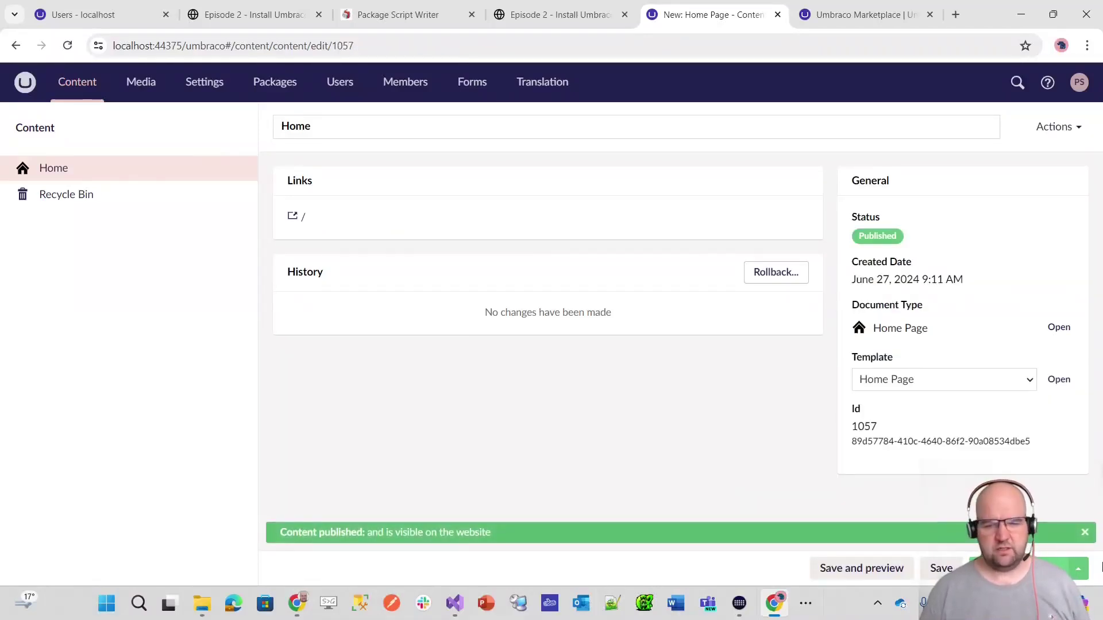
left_click(1085, 536)
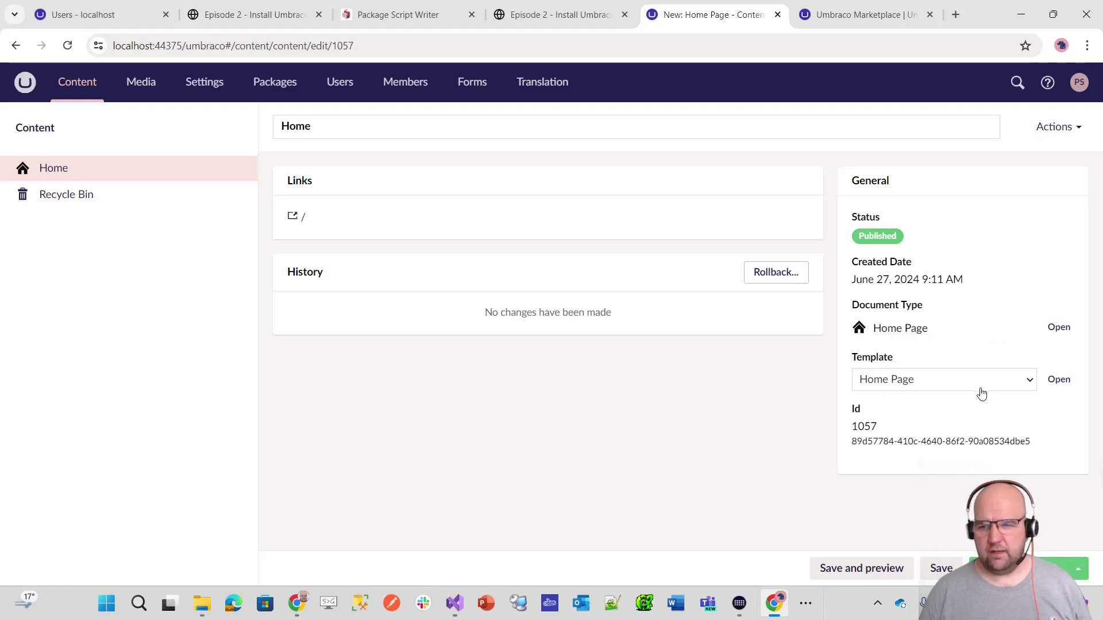
left_click(1032, 386)
left_click(1031, 385)
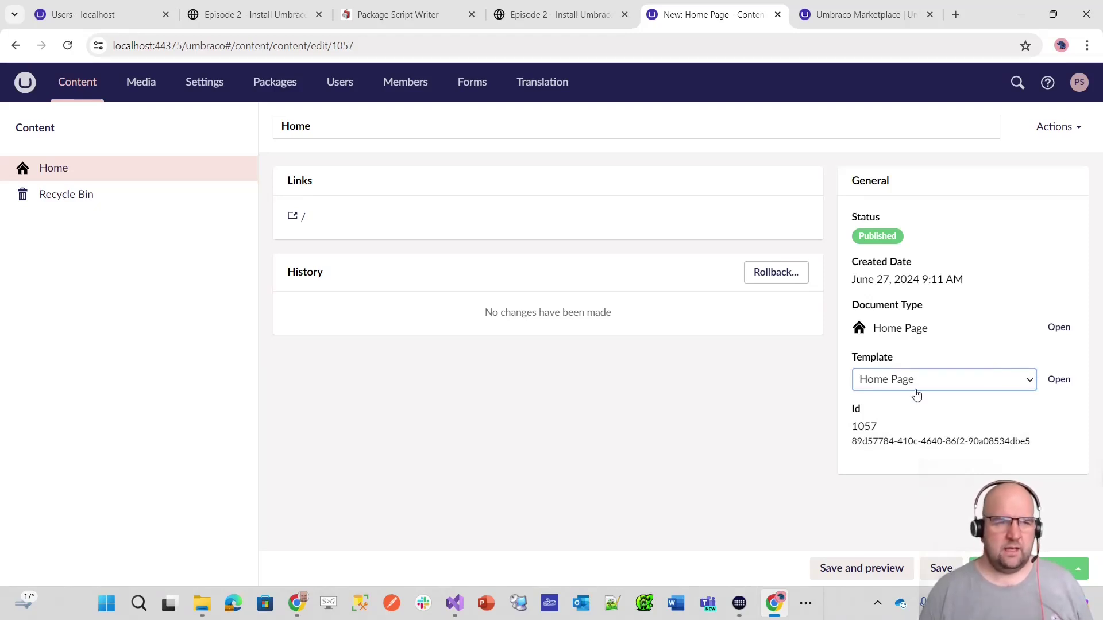
left_click(205, 84)
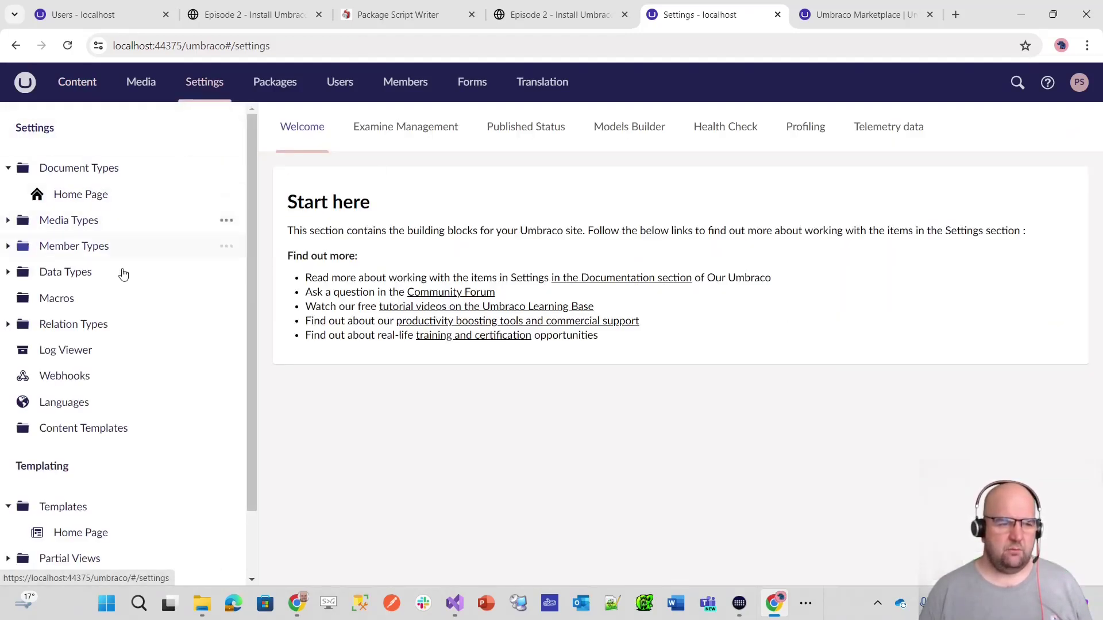
- Paste the curtain-effect HTML from the CodePen into the Home Page template below the Razor block
left_click(91, 534)
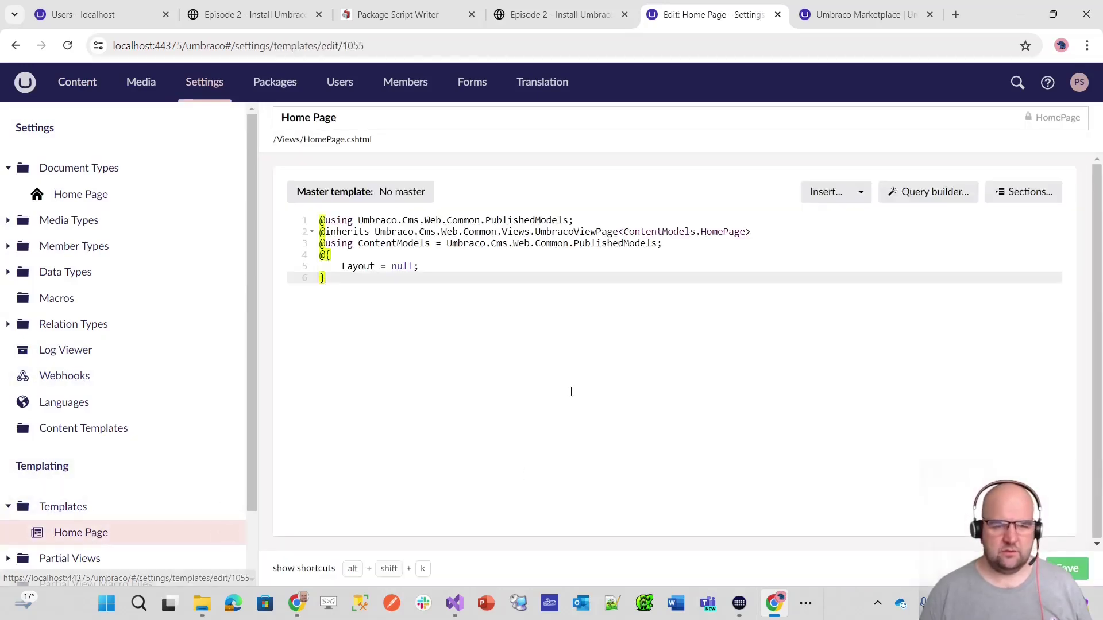
left_click(266, 17)
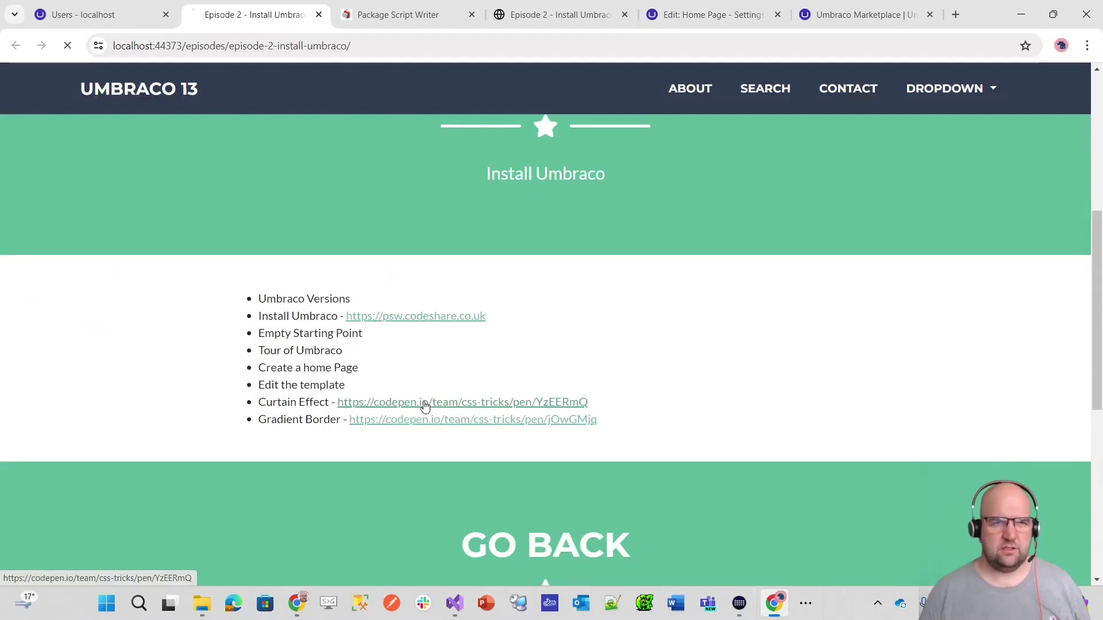
scroll(722, 457, "down", 3)
scroll(729, 461, "up", 3)
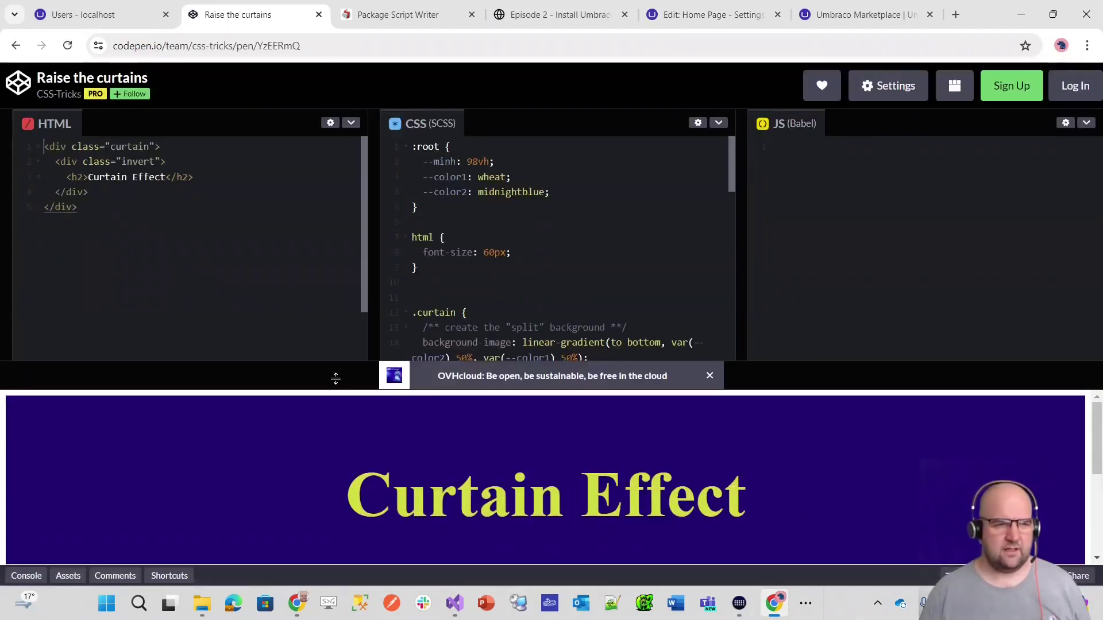
left_click_drag(80, 211, 34, 152)
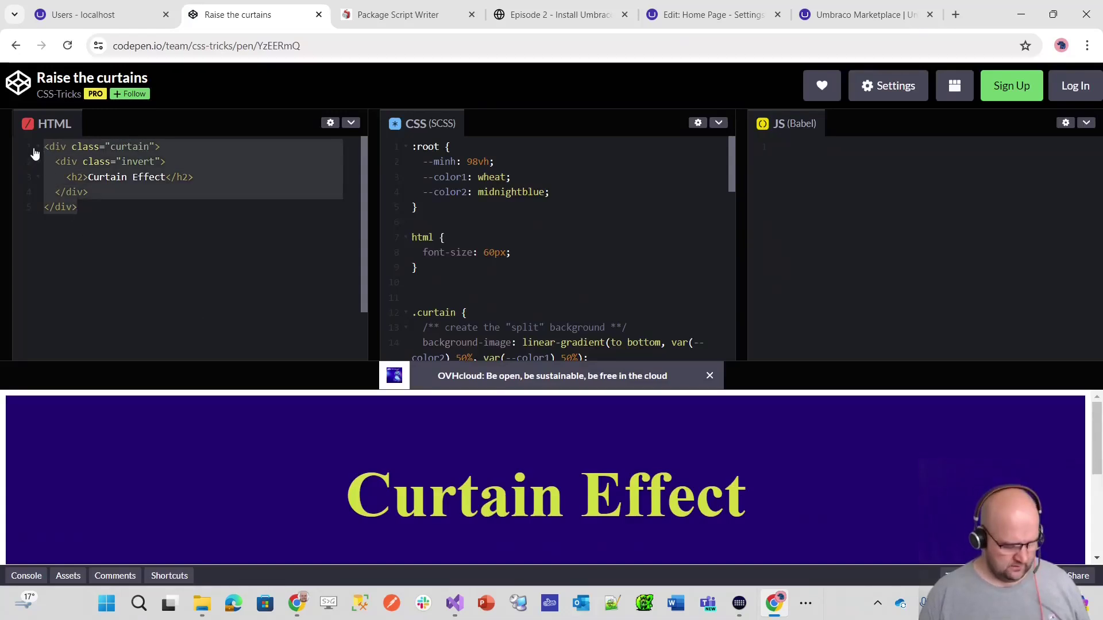
left_click(709, 15)
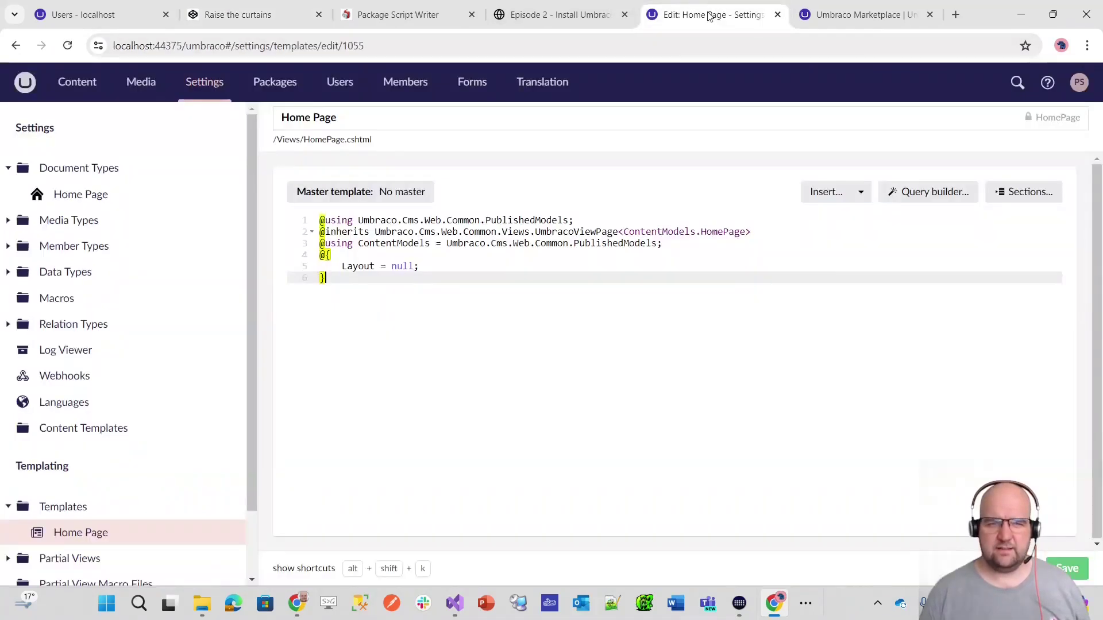
key("Return")
key("Return")
type("<div class=\"curtain\">   <div class=\"invert\">     <h2>Curtain Effect</h2>   </div> </div>")
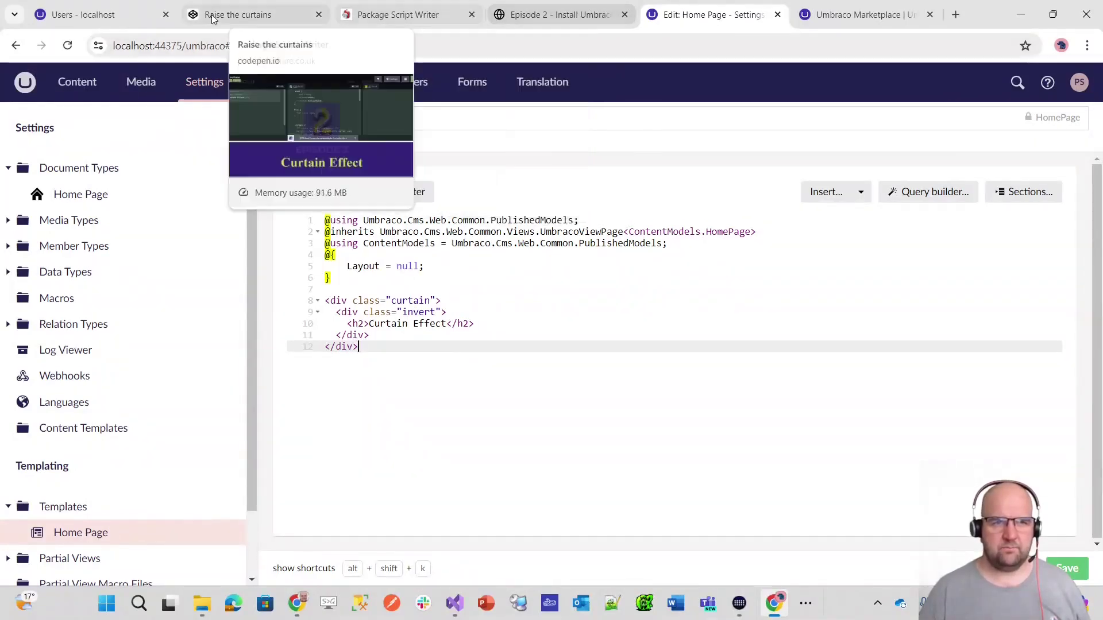
- Select the CodePen's CSS and add blank lines above the curtain markup in the template
left_click(256, 15)
left_click(100, 177)
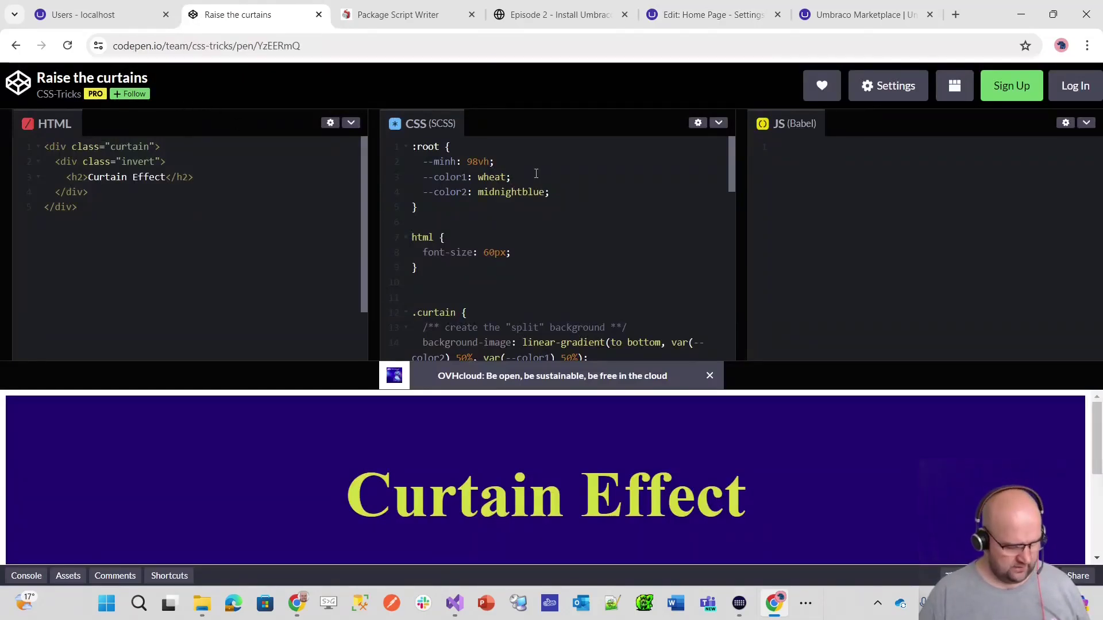
key("ctrl+a")
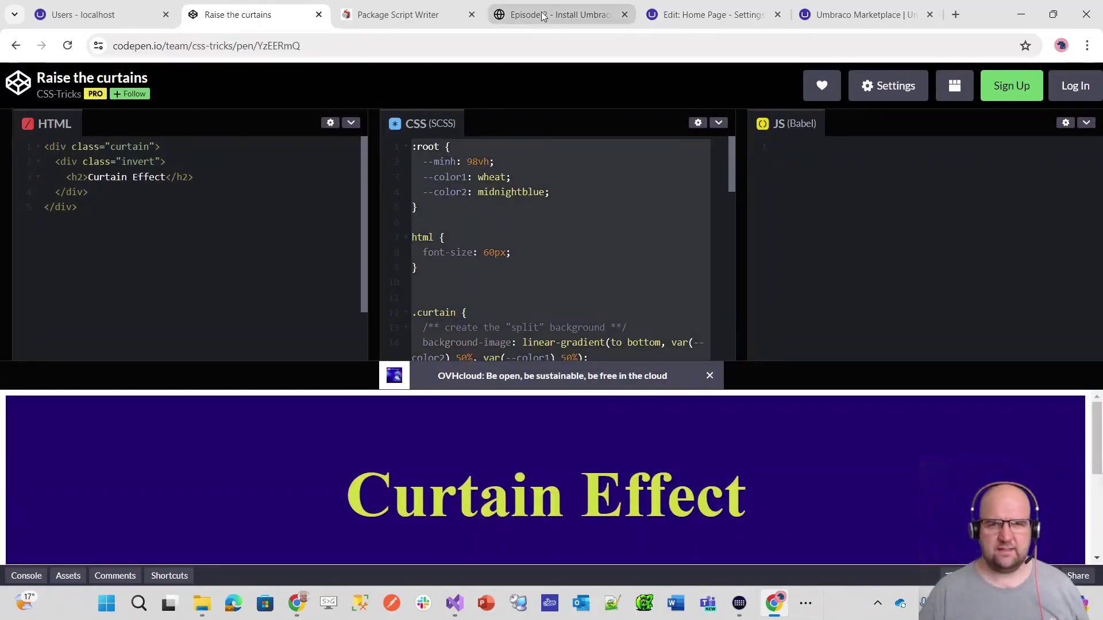
left_click(671, 16)
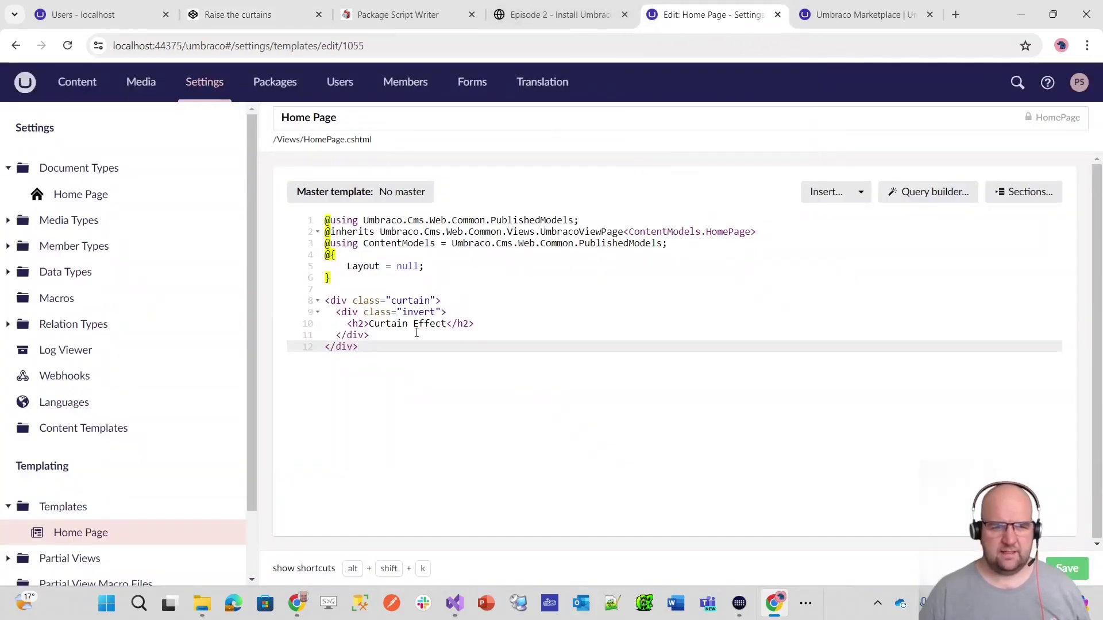
left_click(414, 287)
key("Return")
key("Return")
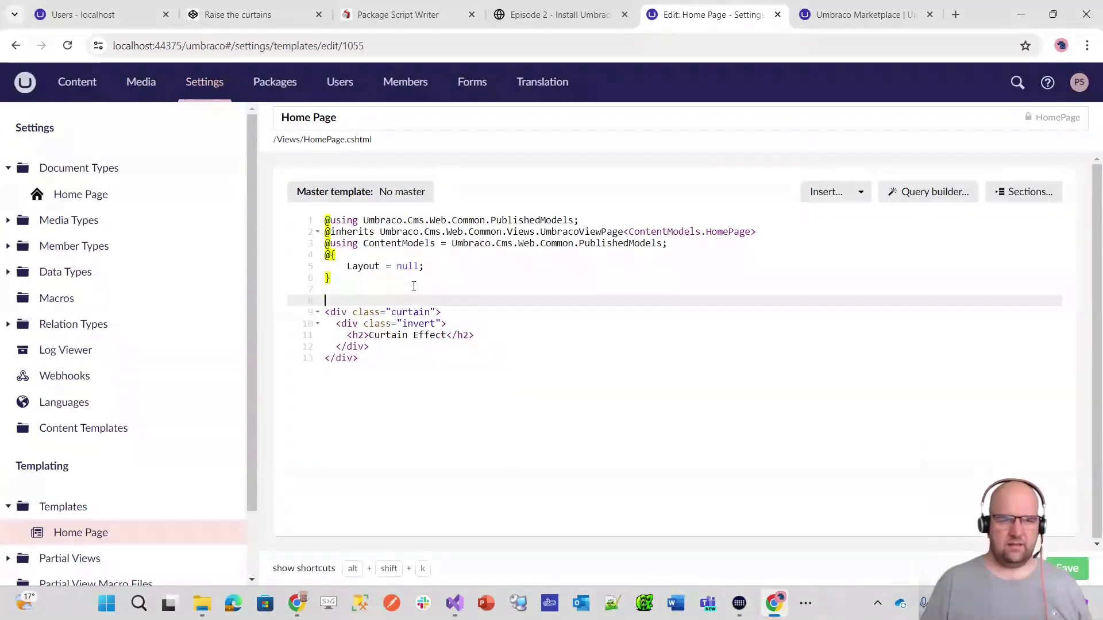
key("Up")
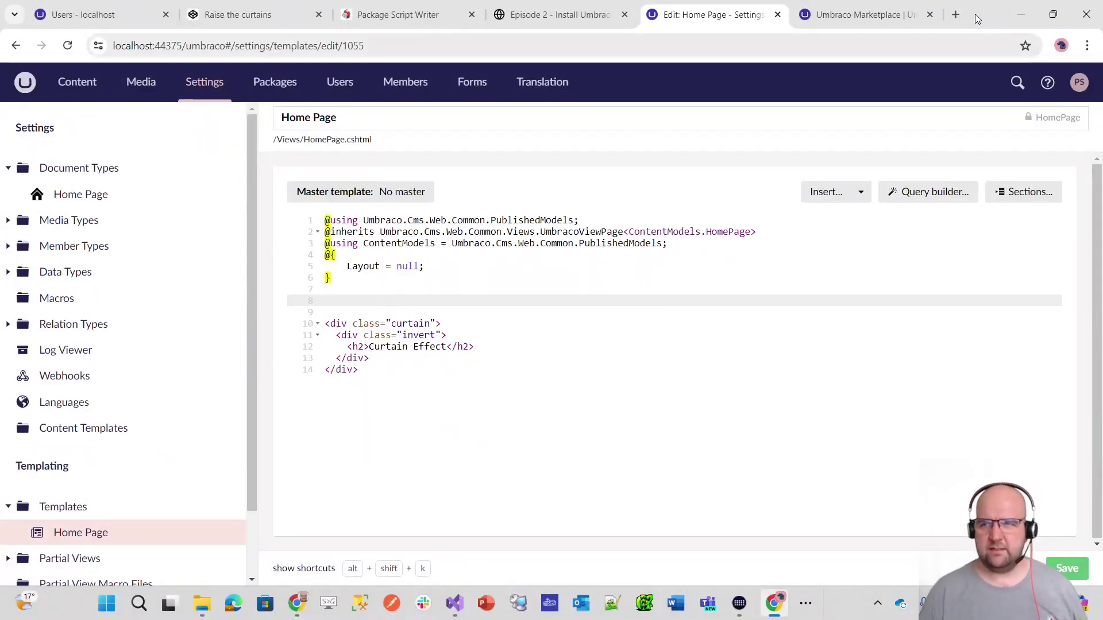
left_click(956, 16)
- Search 'basic html layout' and open the W3Schools HTML Basic tutorial page
type("basic")
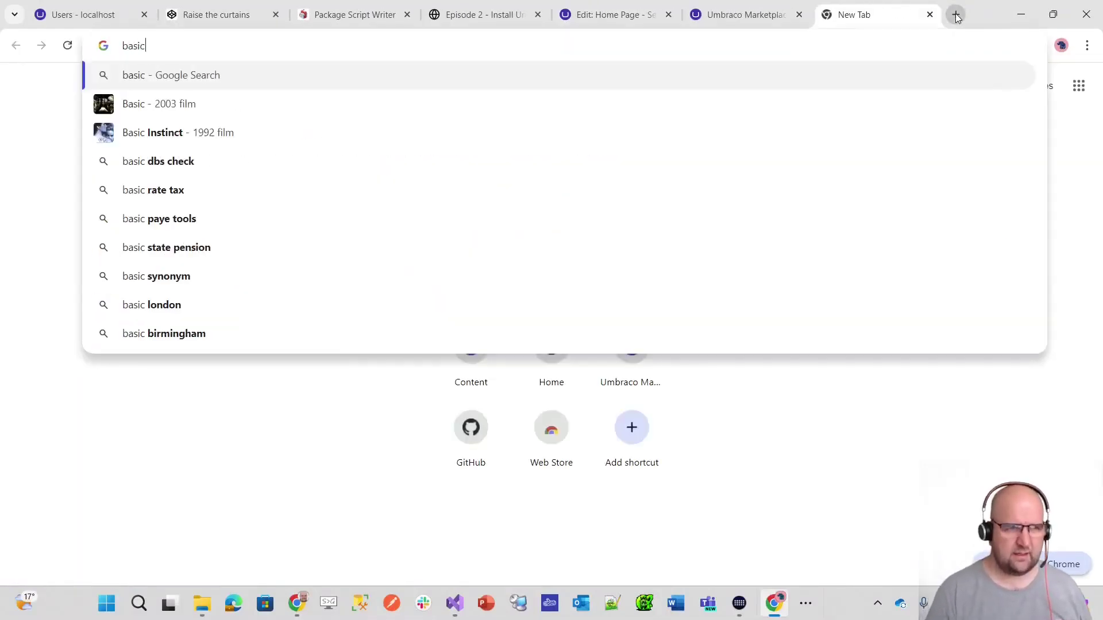
type(" html layout")
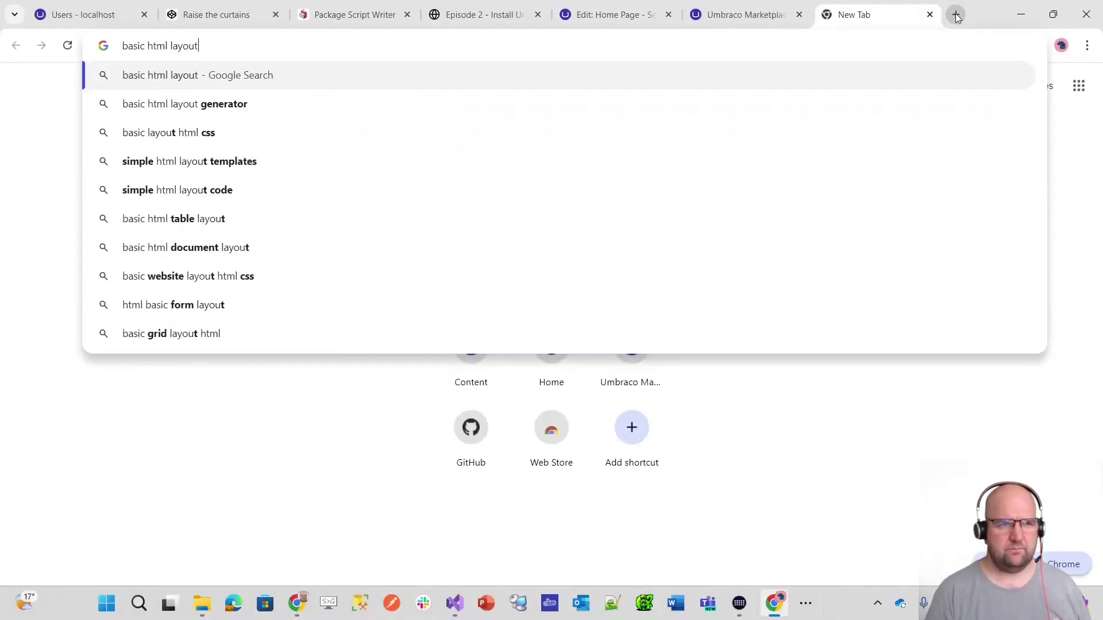
key("Return")
left_click(382, 258)
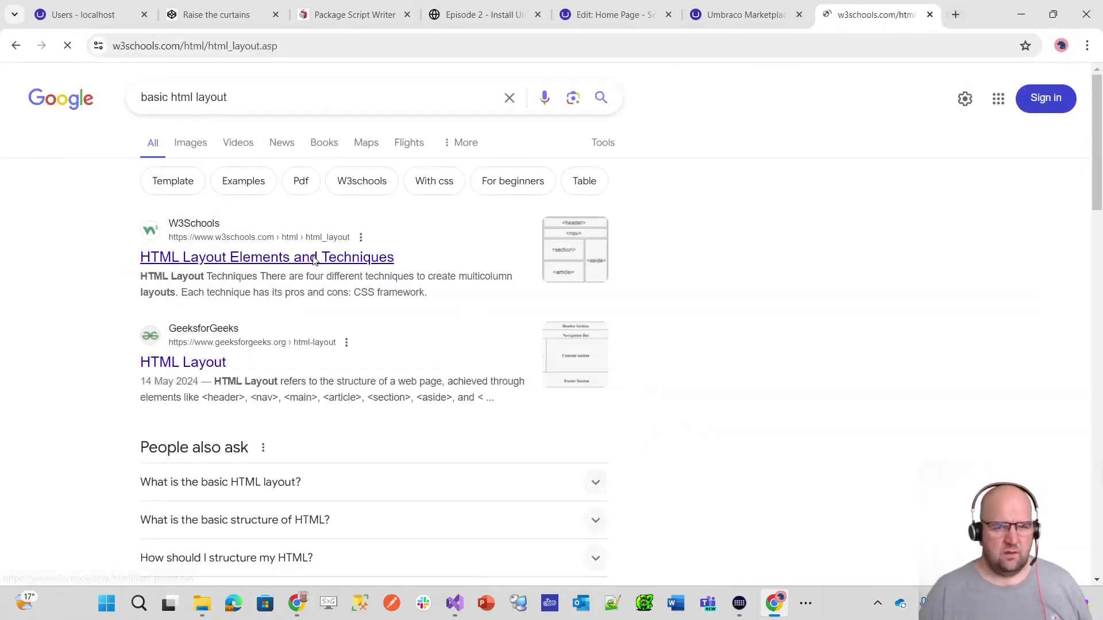
left_click(665, 499)
scroll(85, 319, "up", 3)
scroll(85, 319, "up", 5)
left_click(63, 208)
left_click(71, 228)
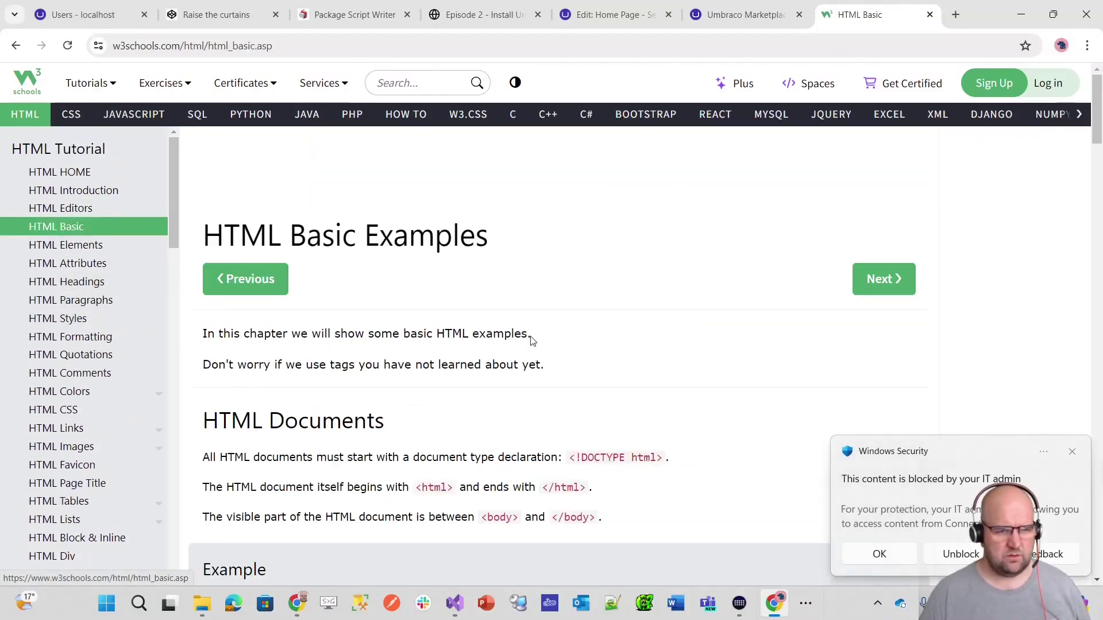
- Select the full example HTML document, from <!DOCTYPE html> to </html>
scroll(532, 341, "down", 7)
scroll(402, 368, "up", 2)
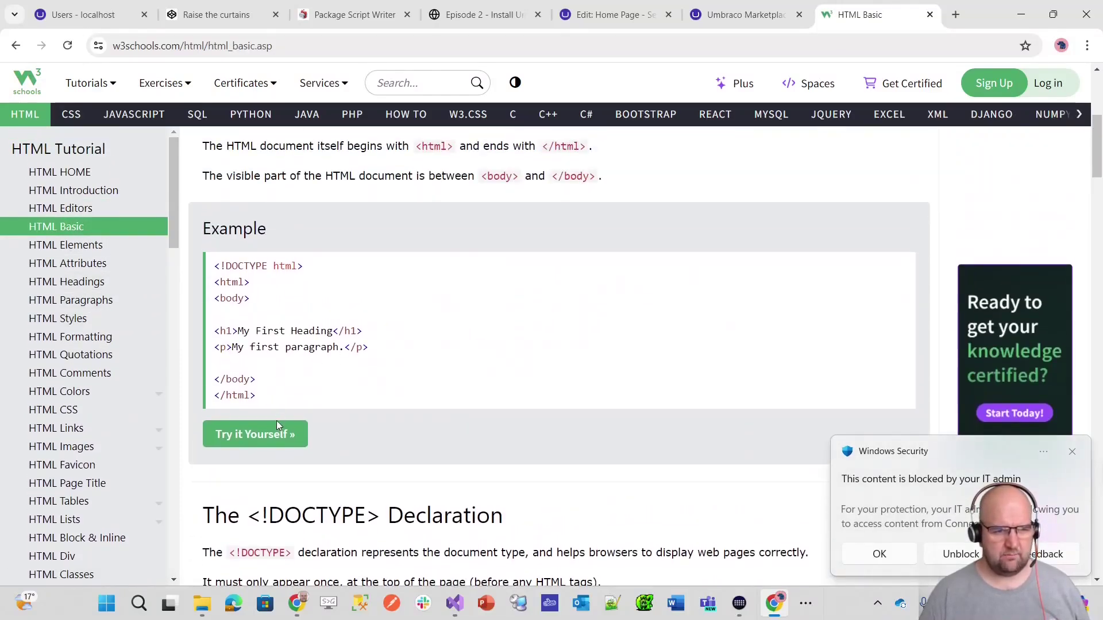
left_click_drag(253, 391, 216, 315)
left_click(275, 376)
left_click_drag(248, 391, 213, 271)
key("ctrl+c")
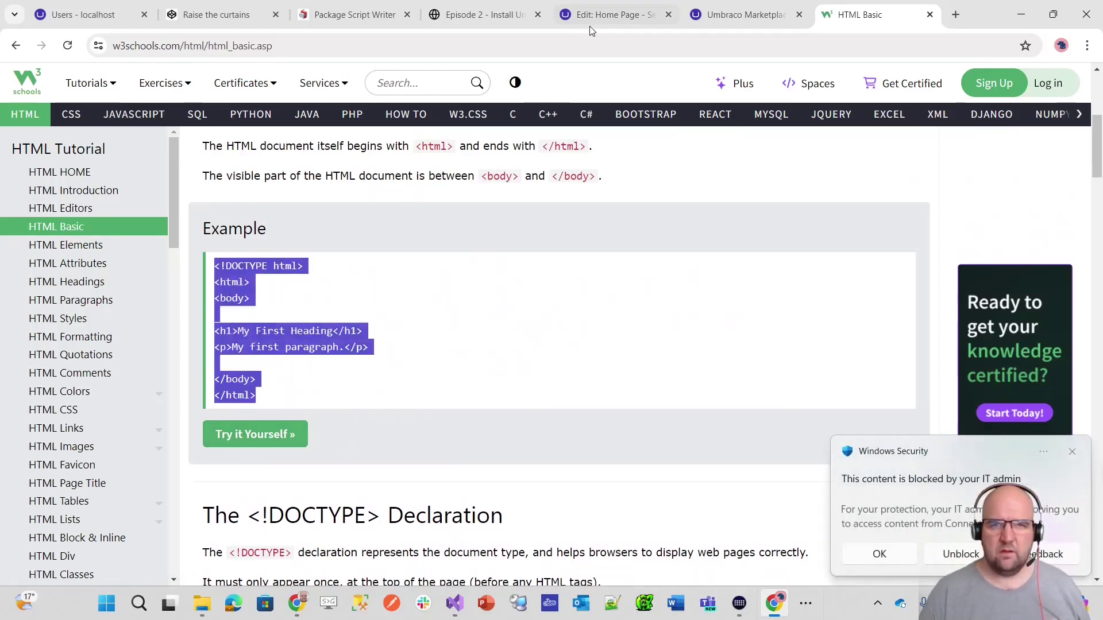
left_click(595, 22)
- Paste the HTML skeleton and move the curtain block in place of its sample heading and paragraph
left_click(1072, 454)
key("ctrl+v")
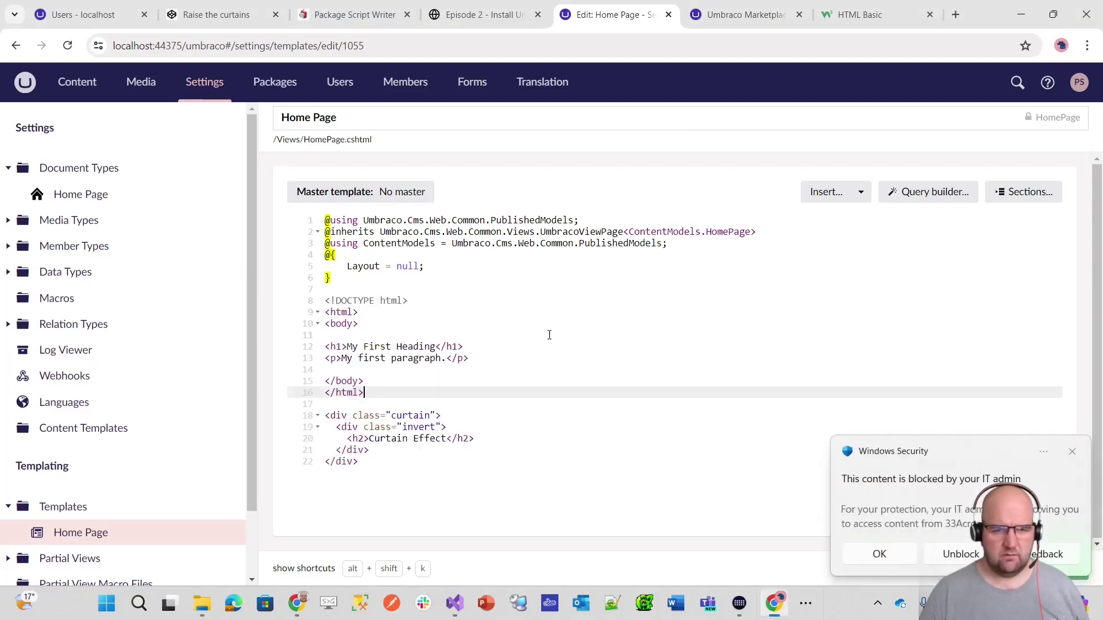
left_click(1072, 451)
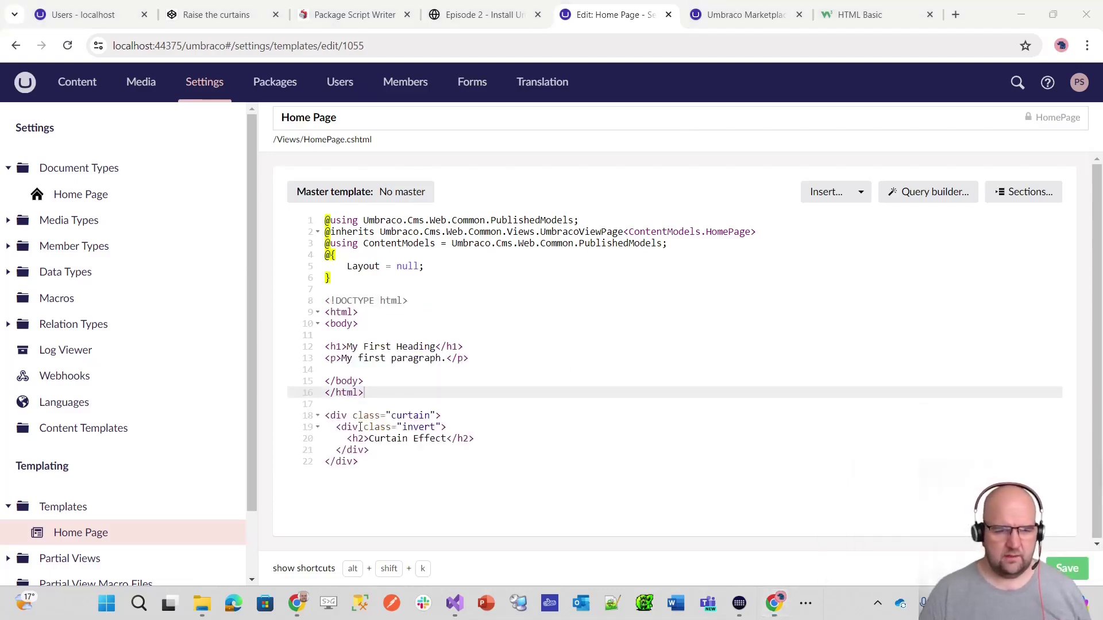
left_click_drag(359, 462, 317, 408)
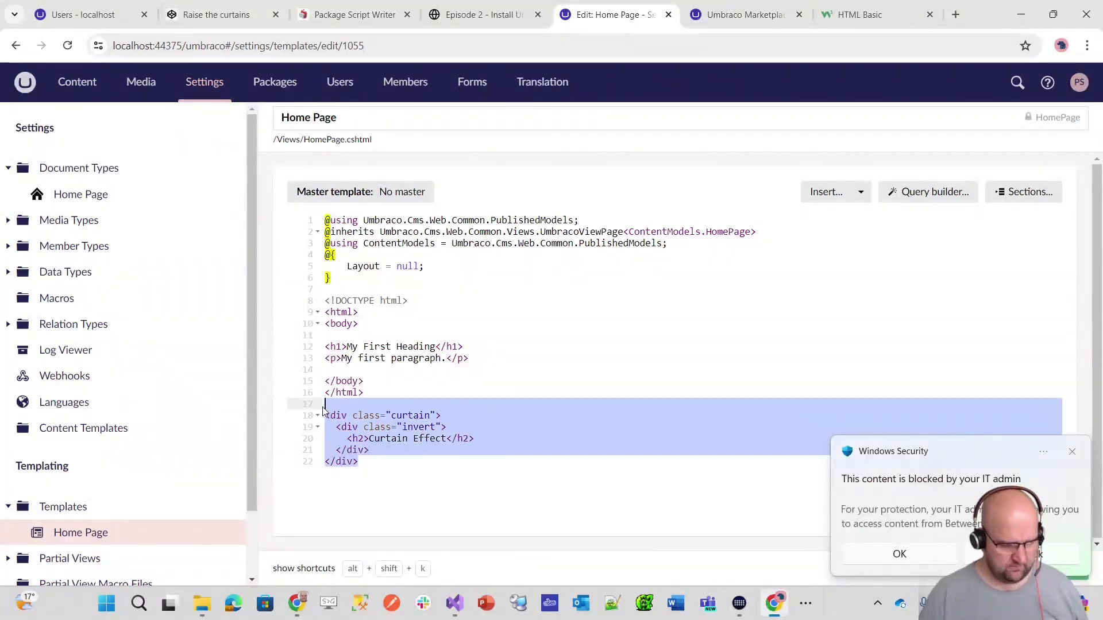
key("ctrl+x")
left_click_drag(489, 360, 354, 348)
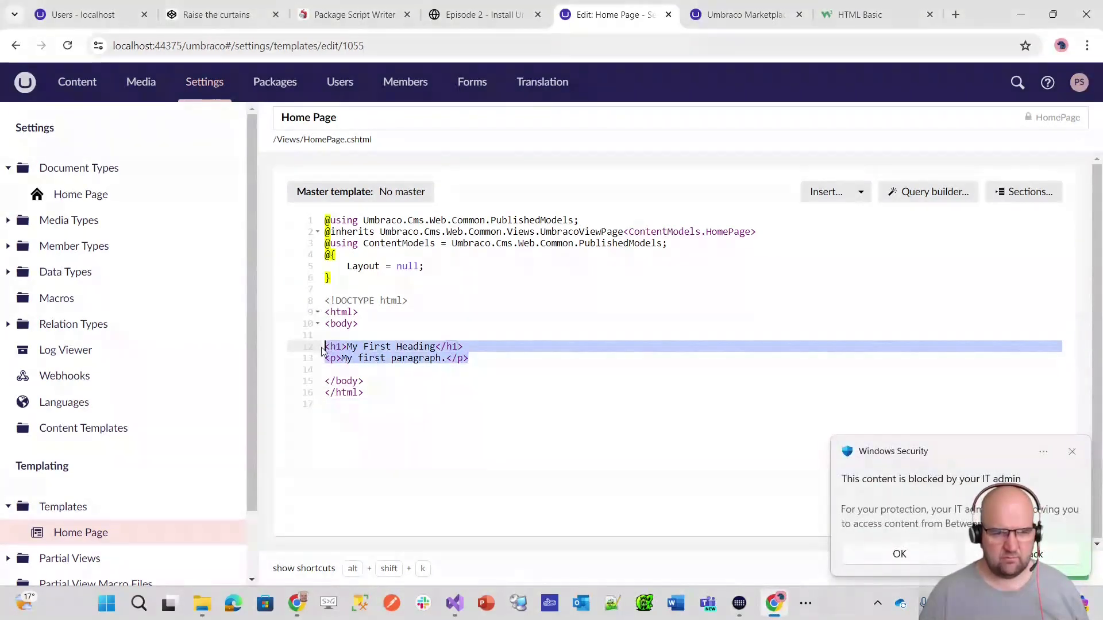
key("ctrl+v")
- Add a <head> element right after the <html> tag
left_click(382, 335)
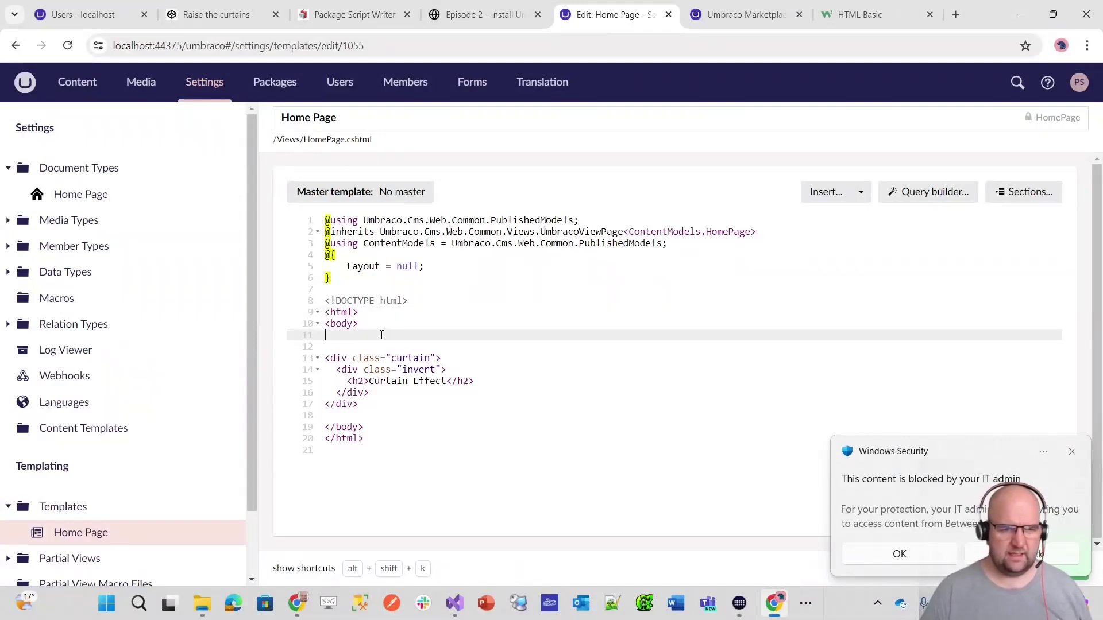
left_click(416, 314)
key("Return")
type("<head>")
key("Return")
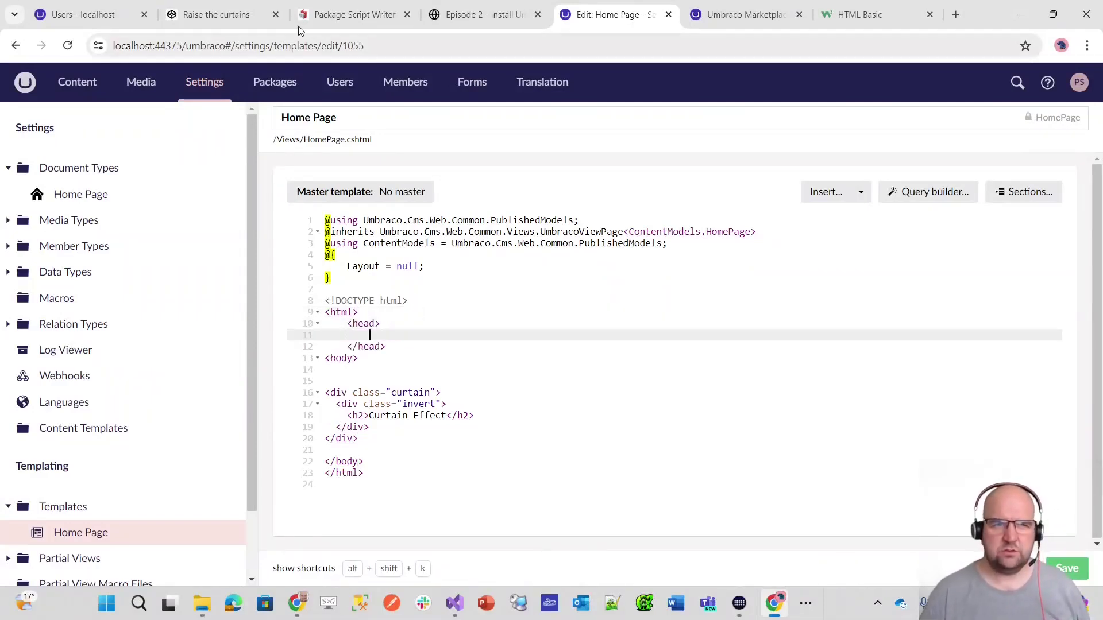
- Paste the curtain-effect CSS from the CodePen into the style block
left_click(229, 16)
left_click(516, 225)
key("ctrl+a")
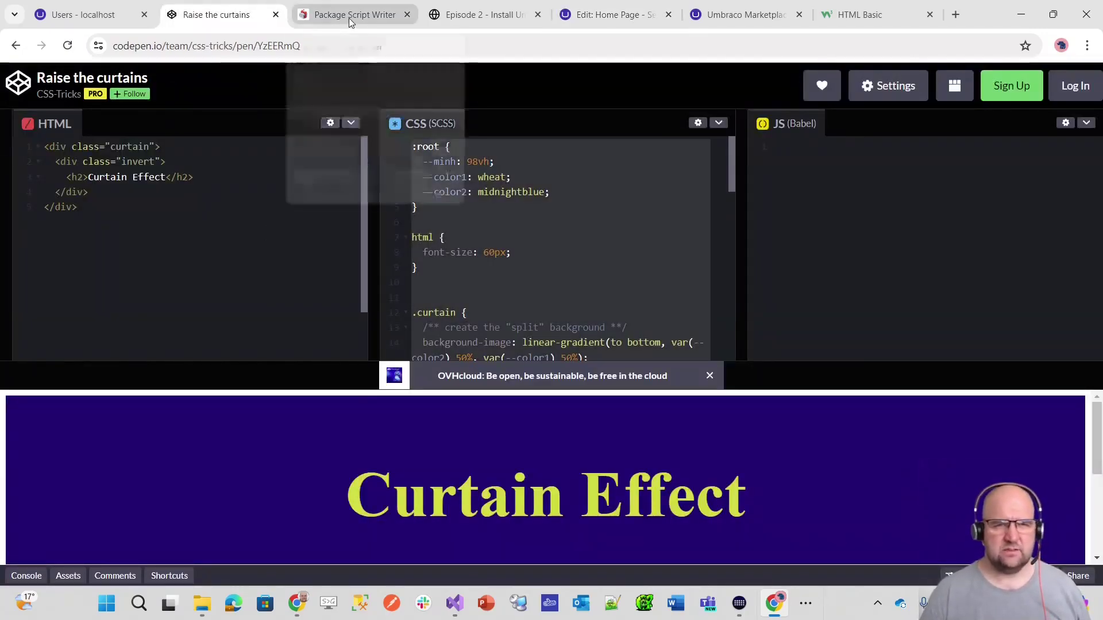
left_click(625, 18)
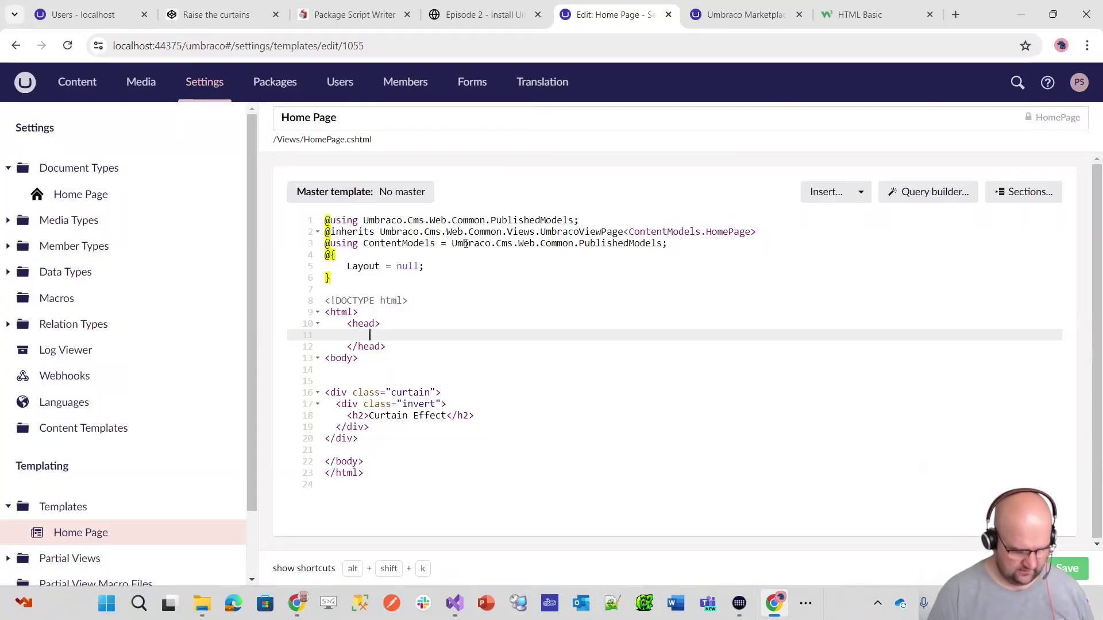
key("Return")
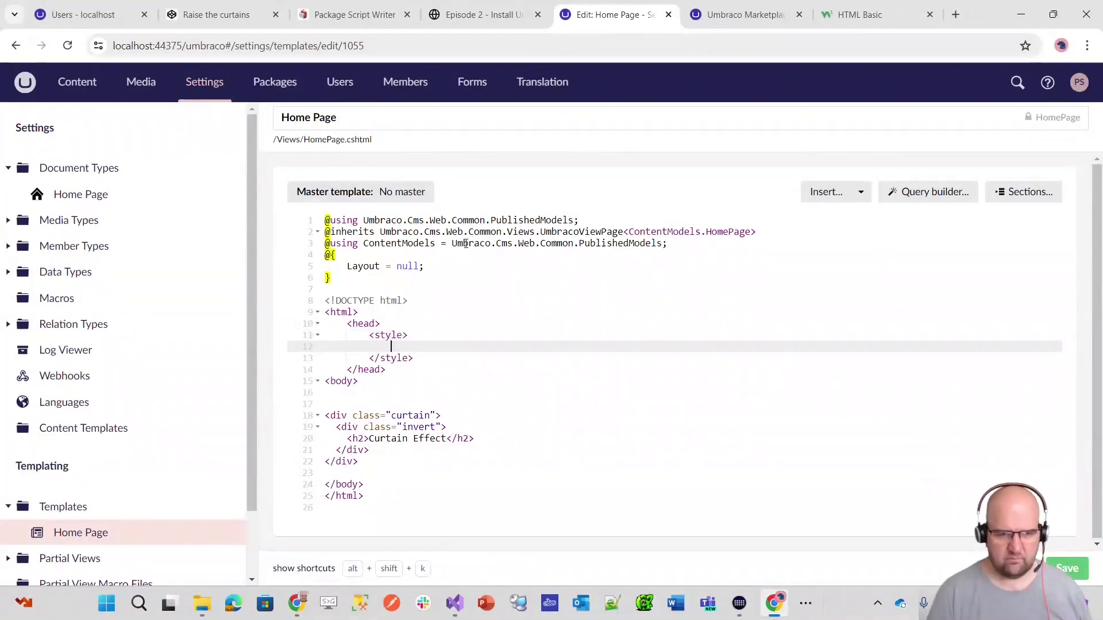
key("ctrl+v")
scroll(625, 411, "down", 2)
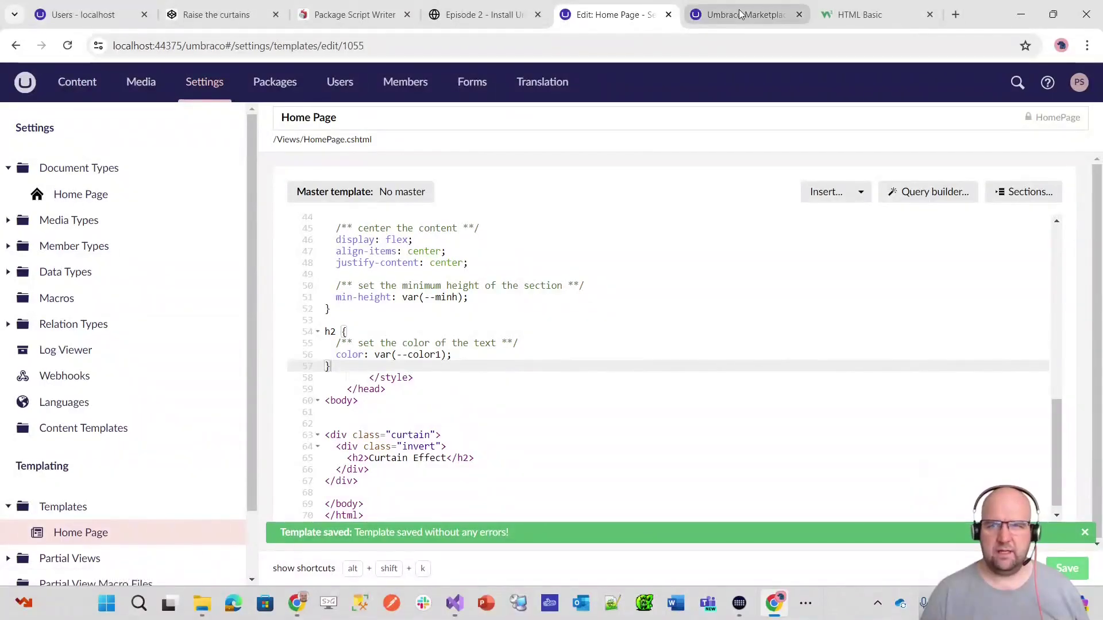
- Preview the published home page from Content > Home to confirm the Curtain Effect heading
left_click(86, 195)
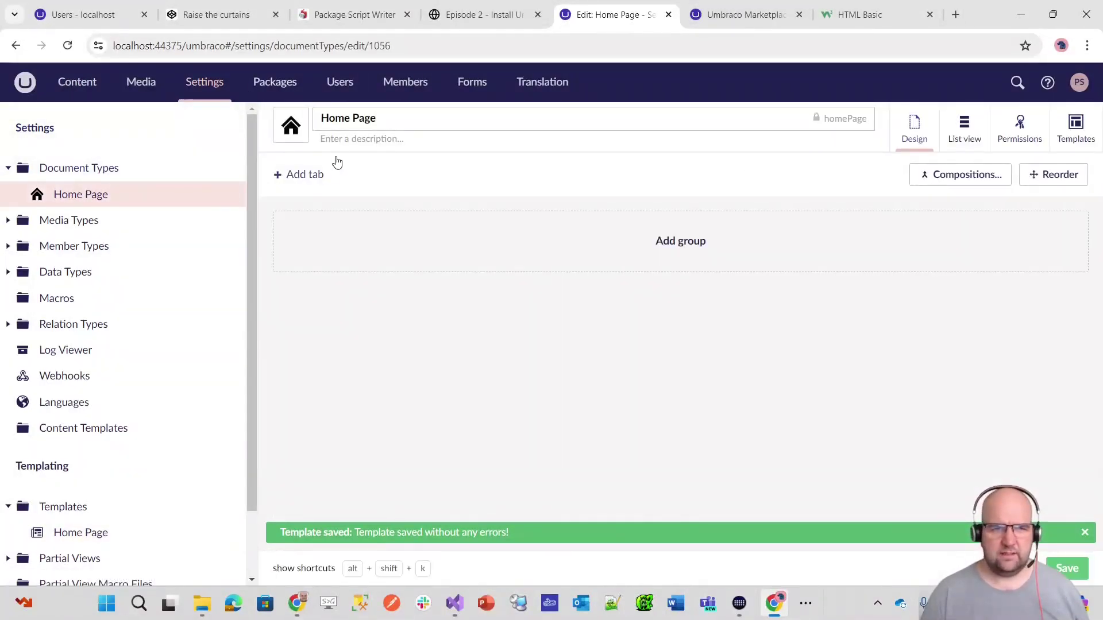
left_click(77, 81)
left_click(57, 168)
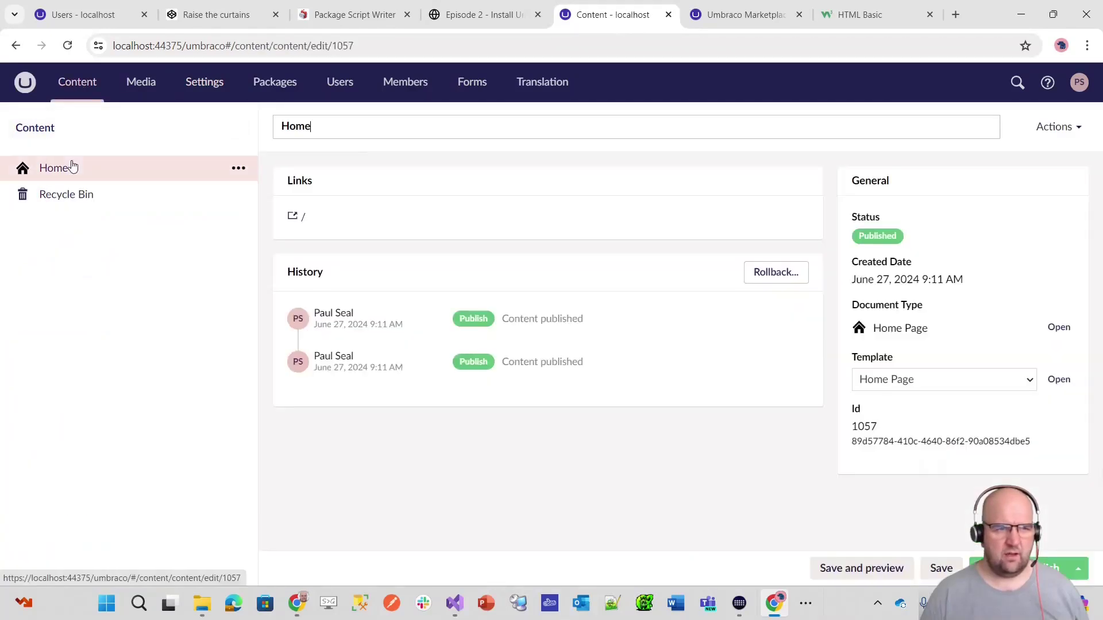
left_click(298, 217)
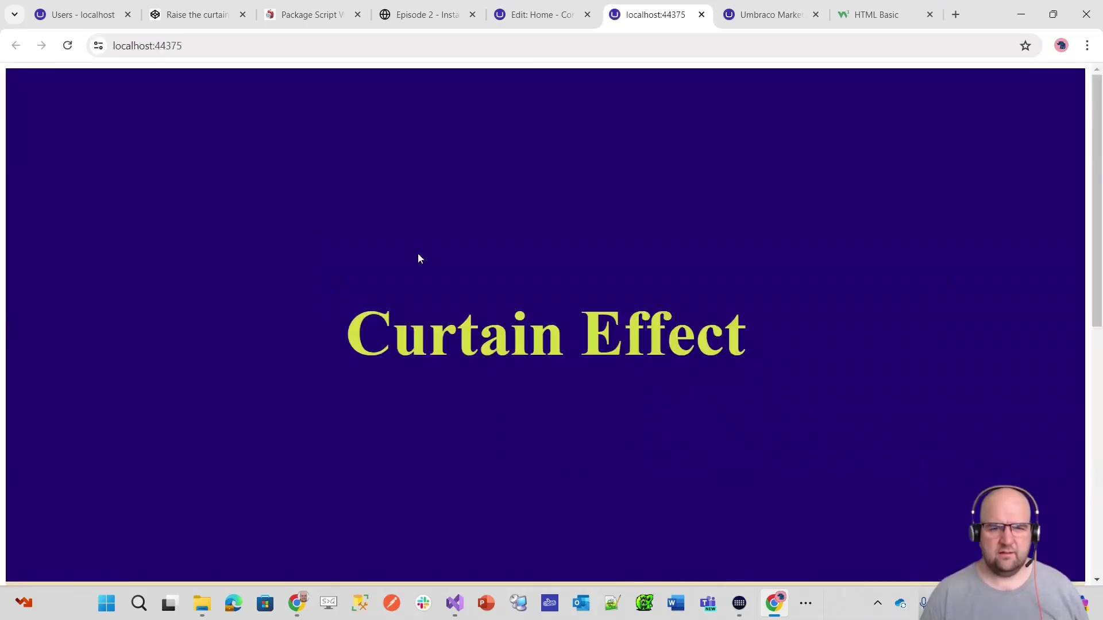
scroll(409, 246, "down", 6)
scroll(624, 357, "up", 6)
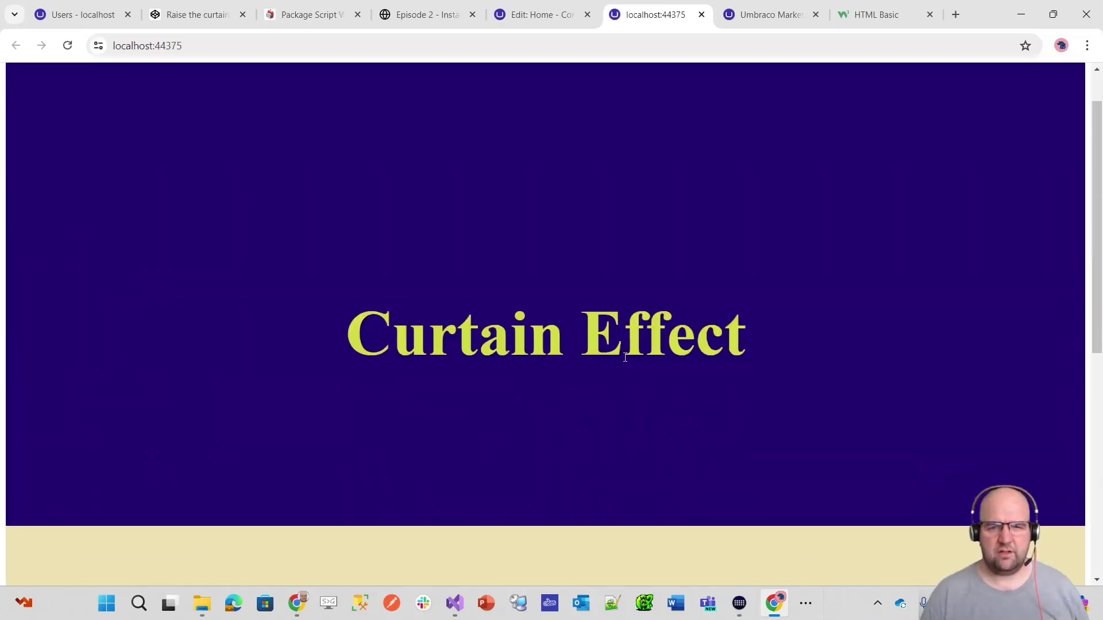
left_click(535, 14)
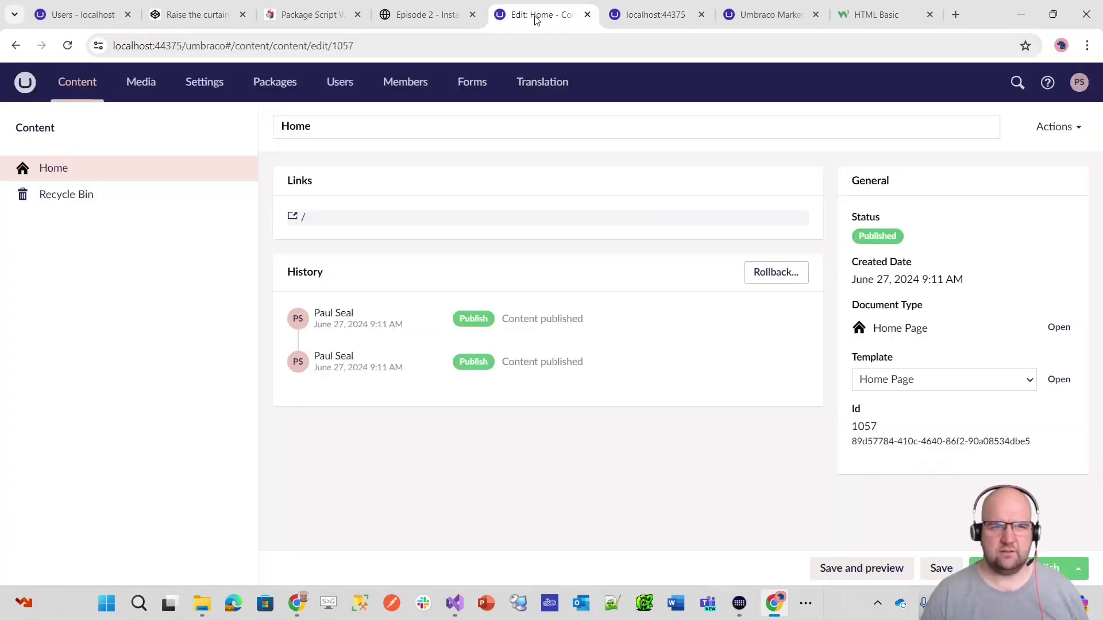
left_click(215, 82)
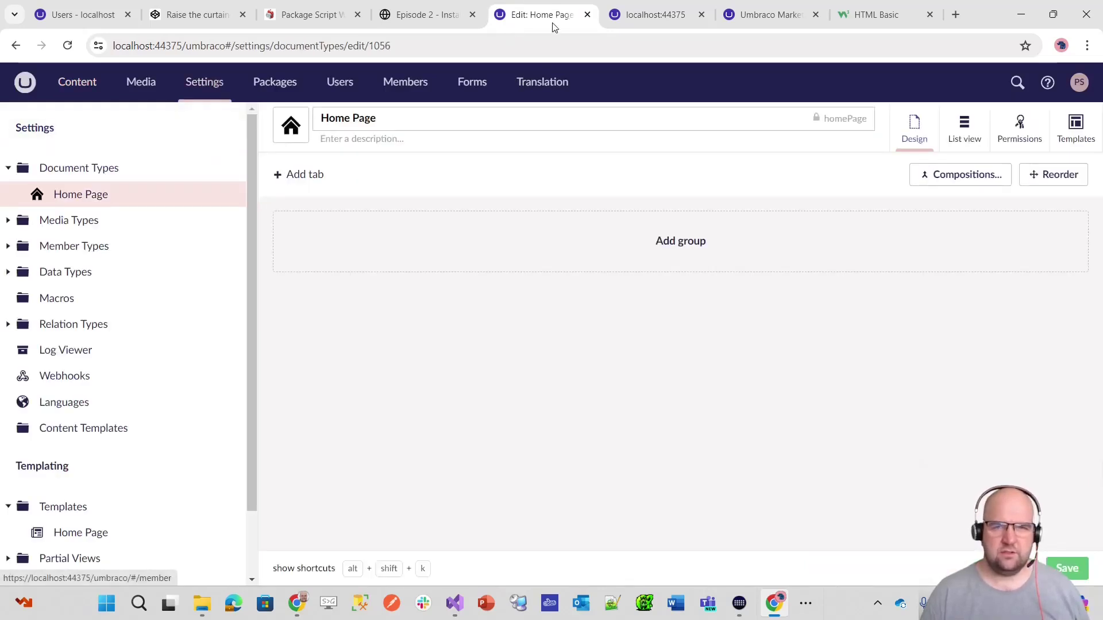
left_click(197, 18)
- Add a tab named Content to the Home Page document type
scroll(557, 265, "down", 7)
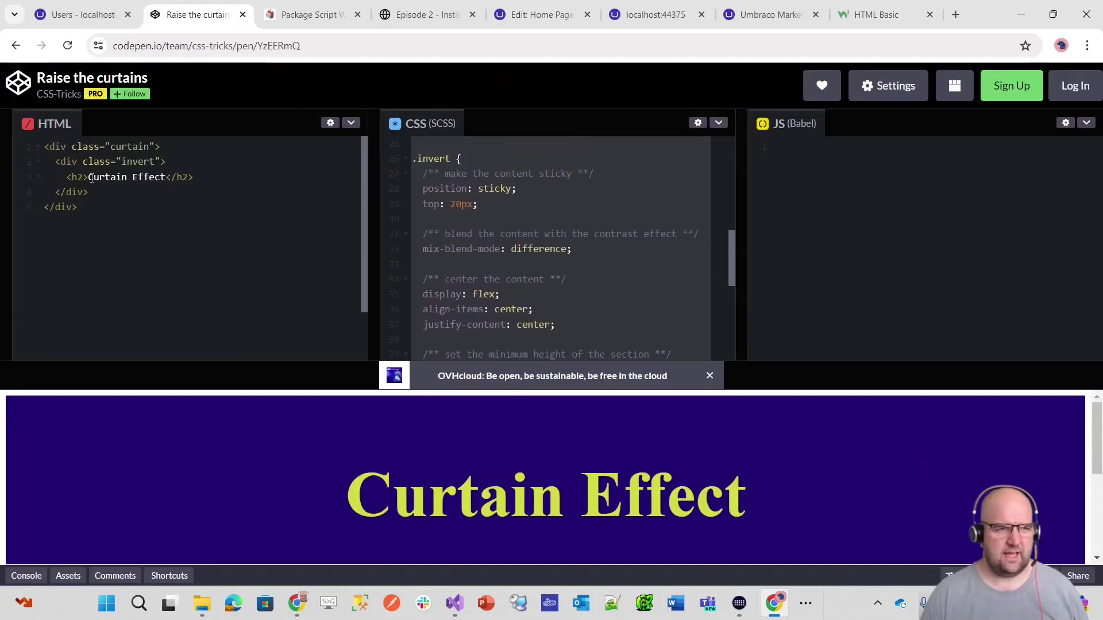
left_click(563, 17)
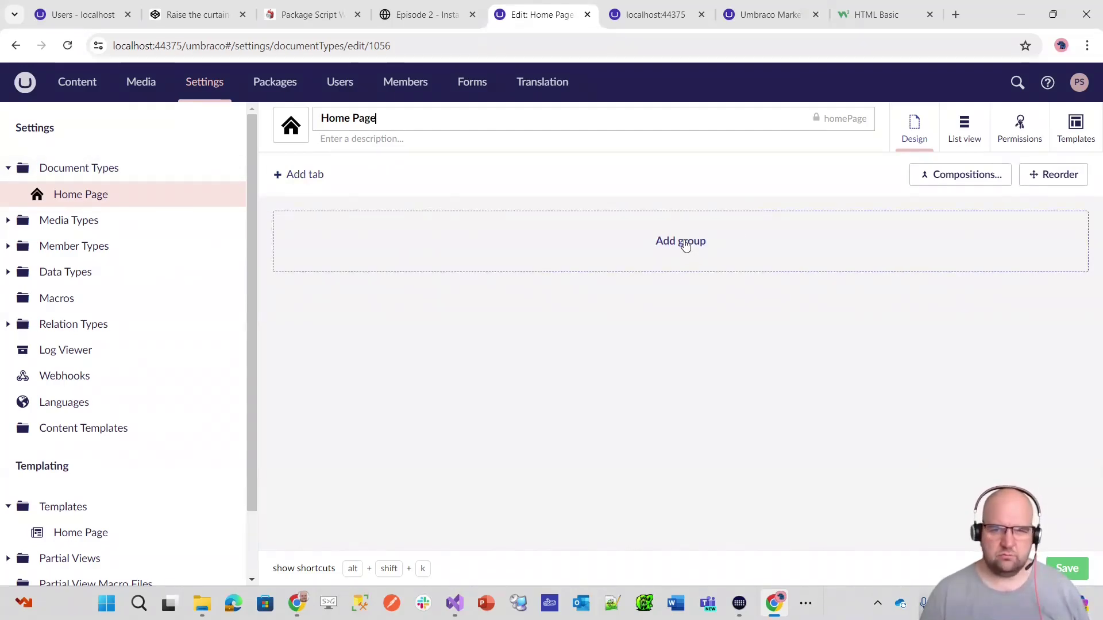
left_click(303, 176)
type("Conten")
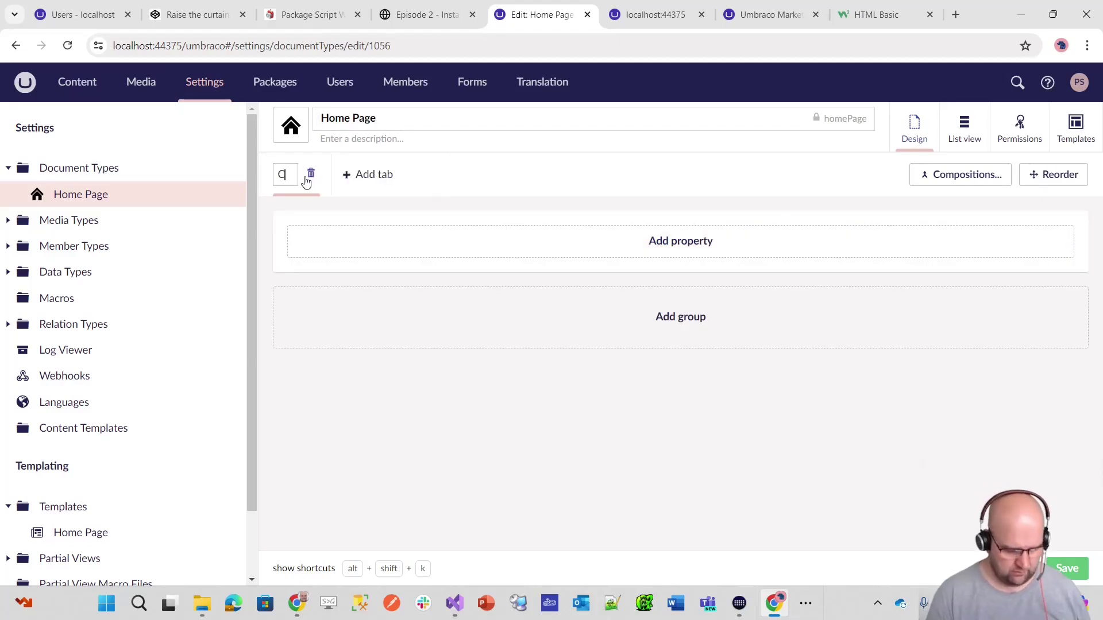
type("t")
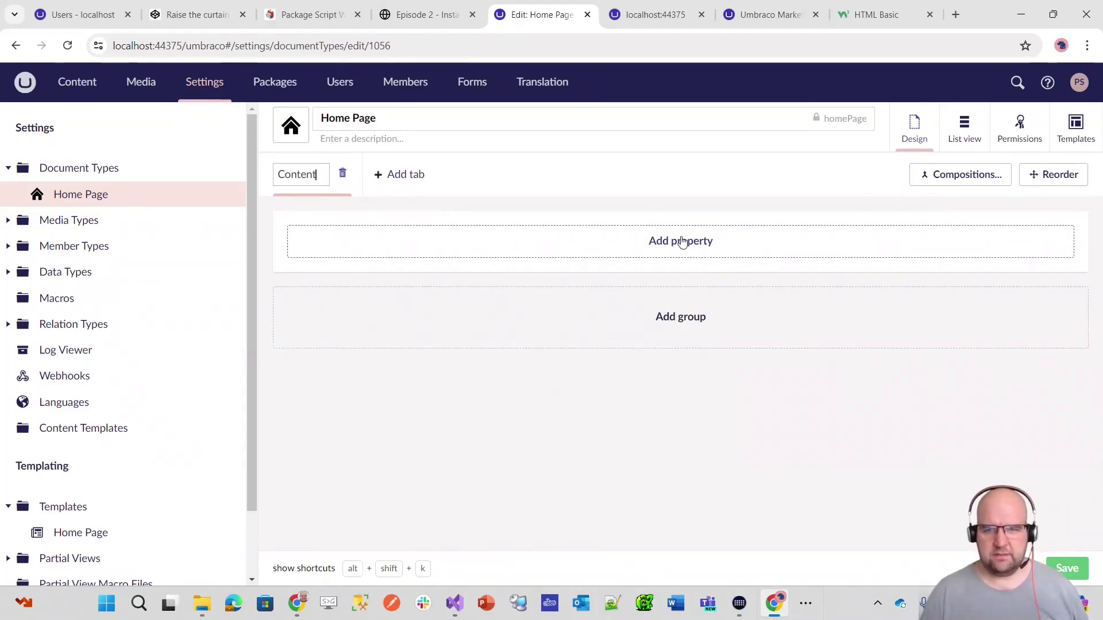
- Add a Title property using the Textstring editor and save the document type
left_click(680, 241)
type("Title")
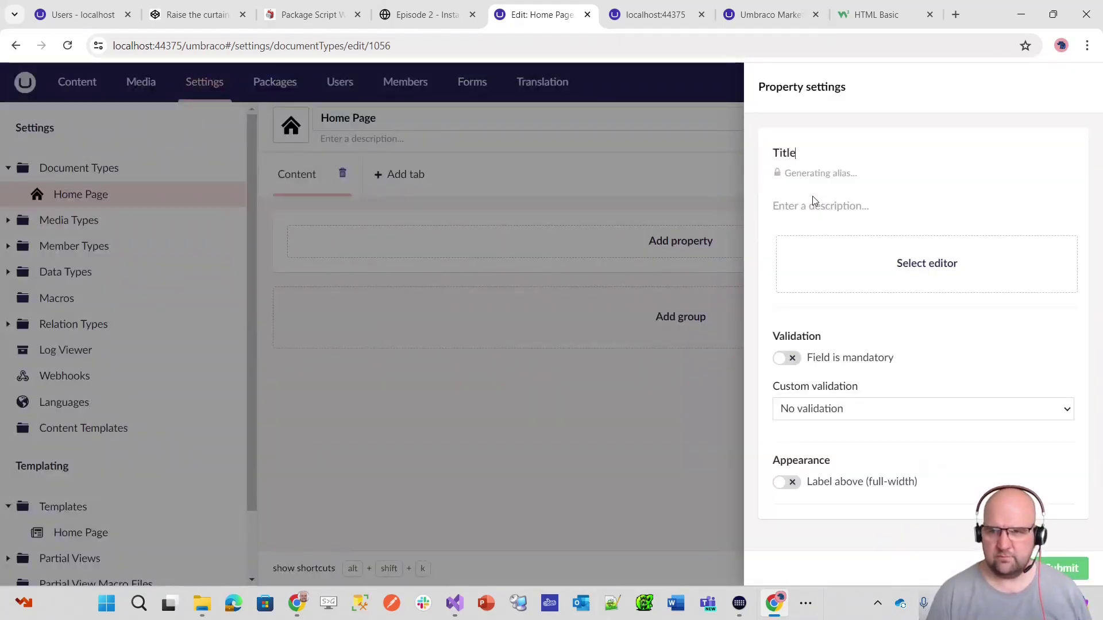
left_click(808, 206)
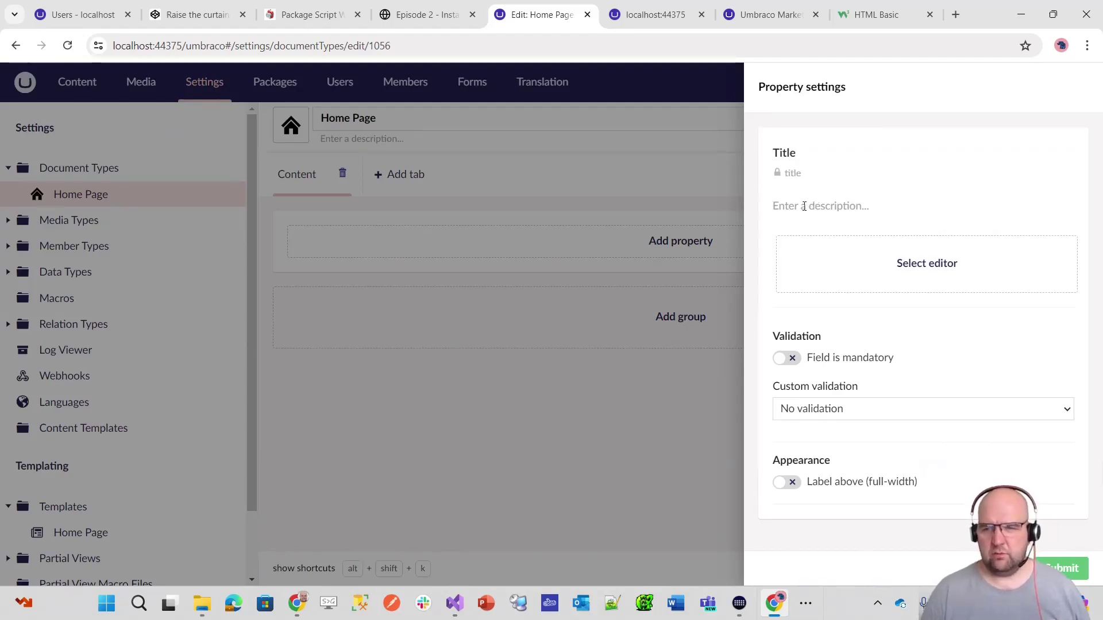
left_click(950, 263)
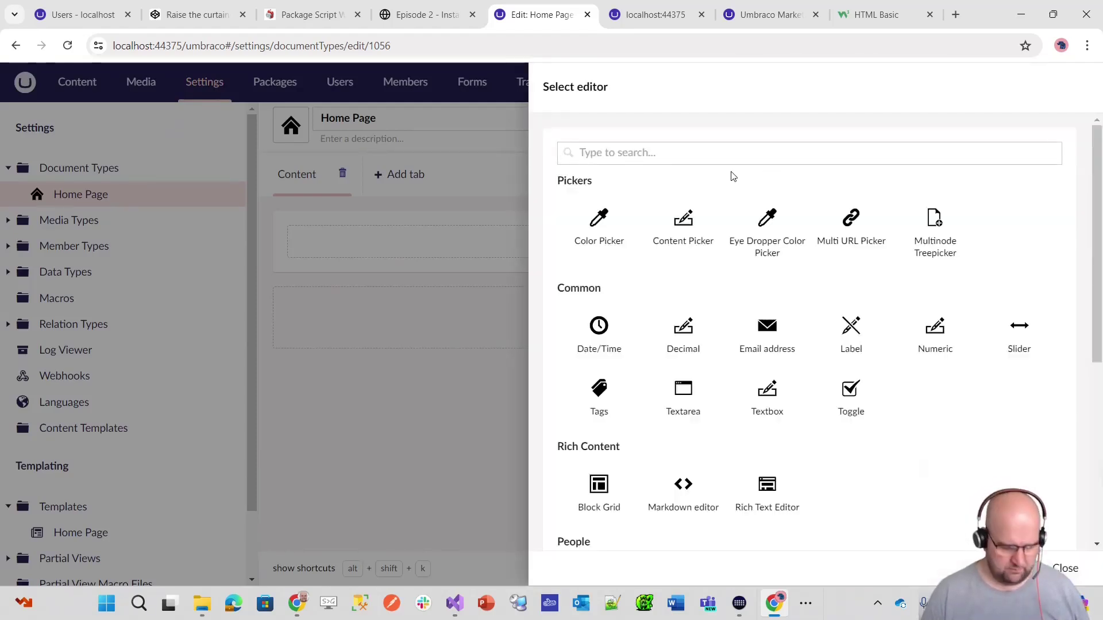
type("string")
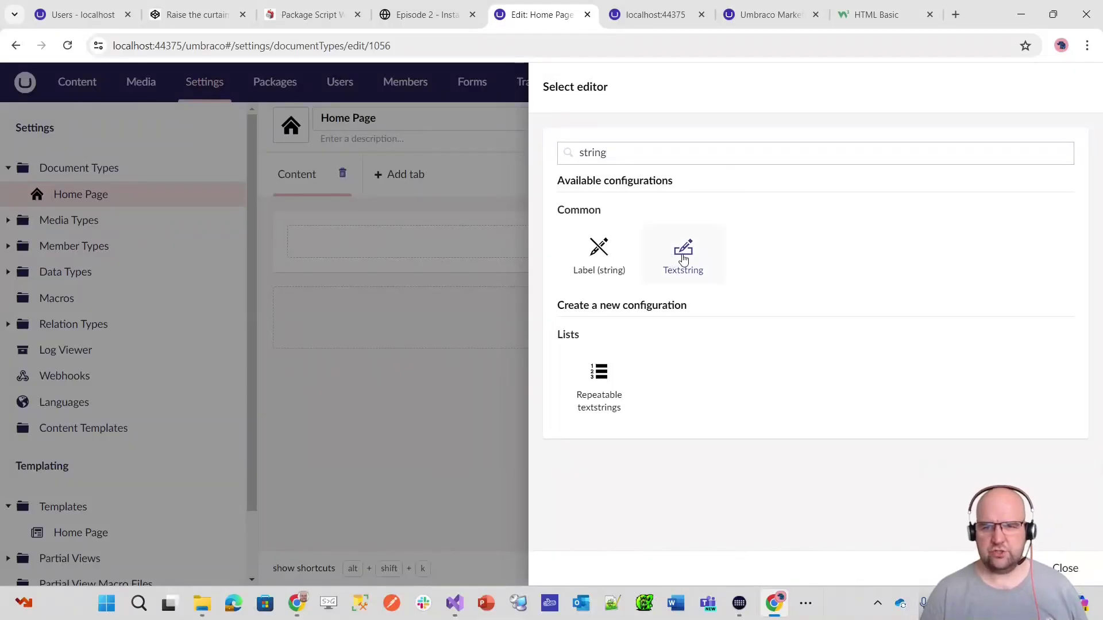
left_click(682, 248)
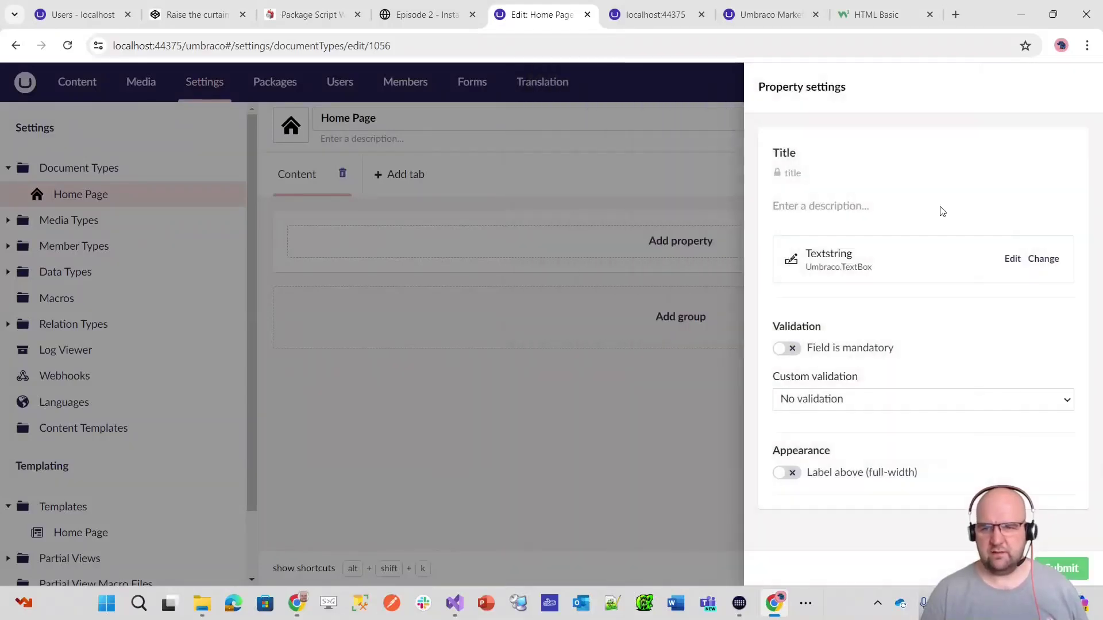
left_click(1063, 568)
left_click(1064, 566)
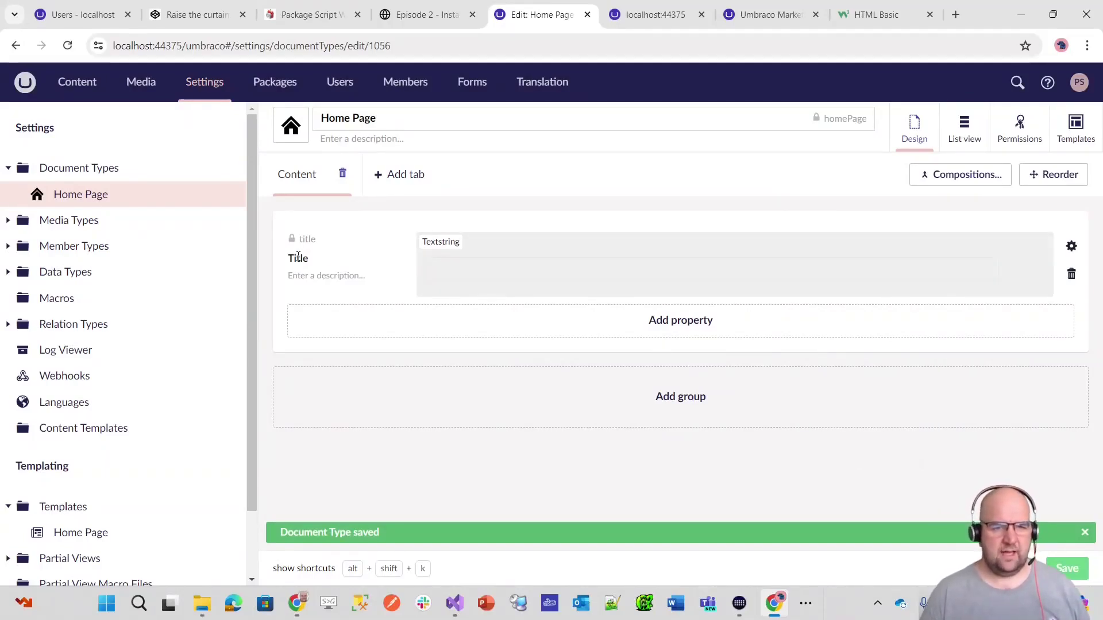
left_click(89, 93)
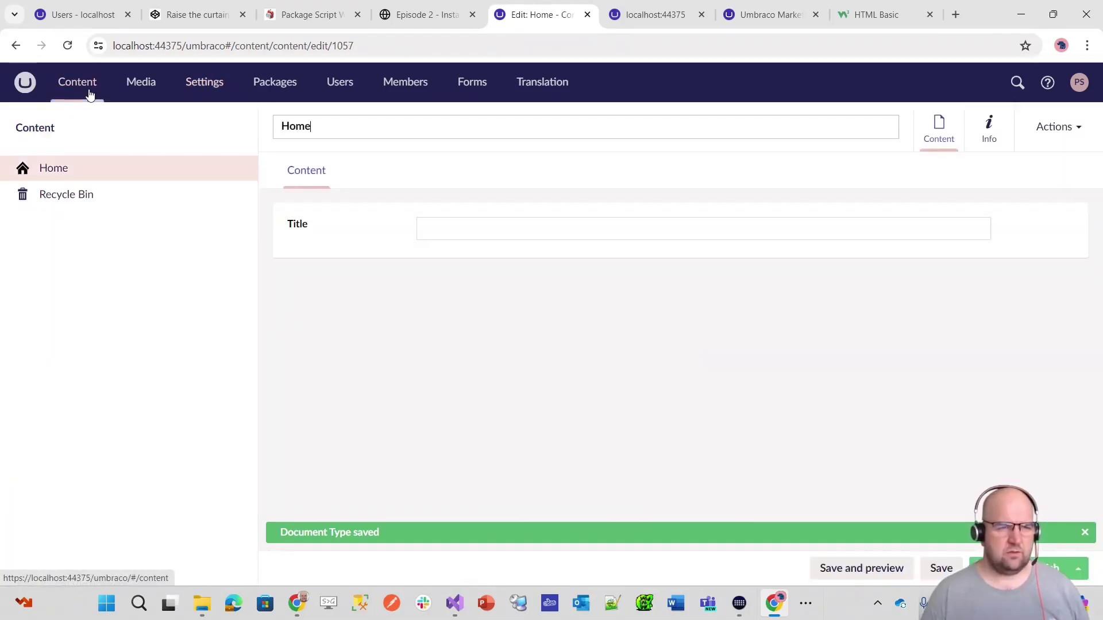
- Set the Home page Title to 'Hello World' and publish it
left_click(442, 227)
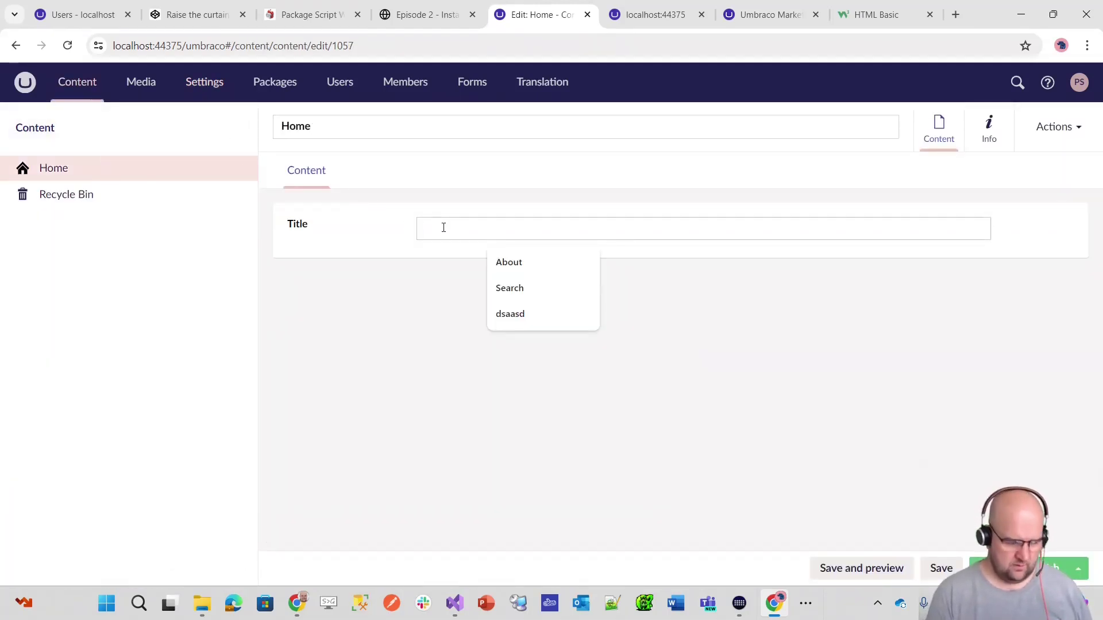
type("Hello World")
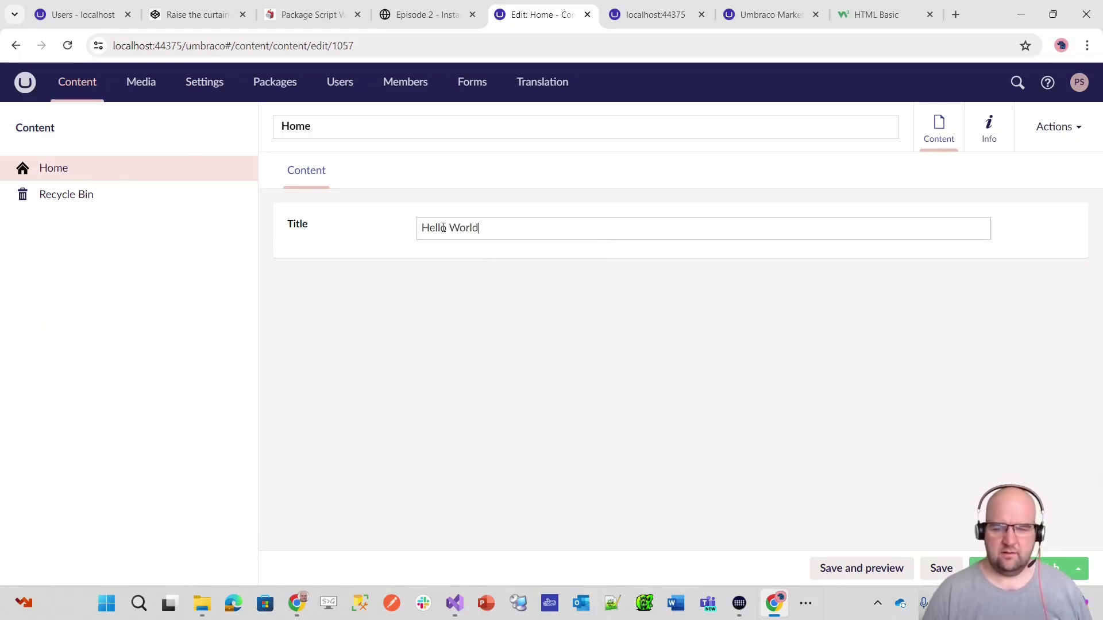
left_click(1014, 568)
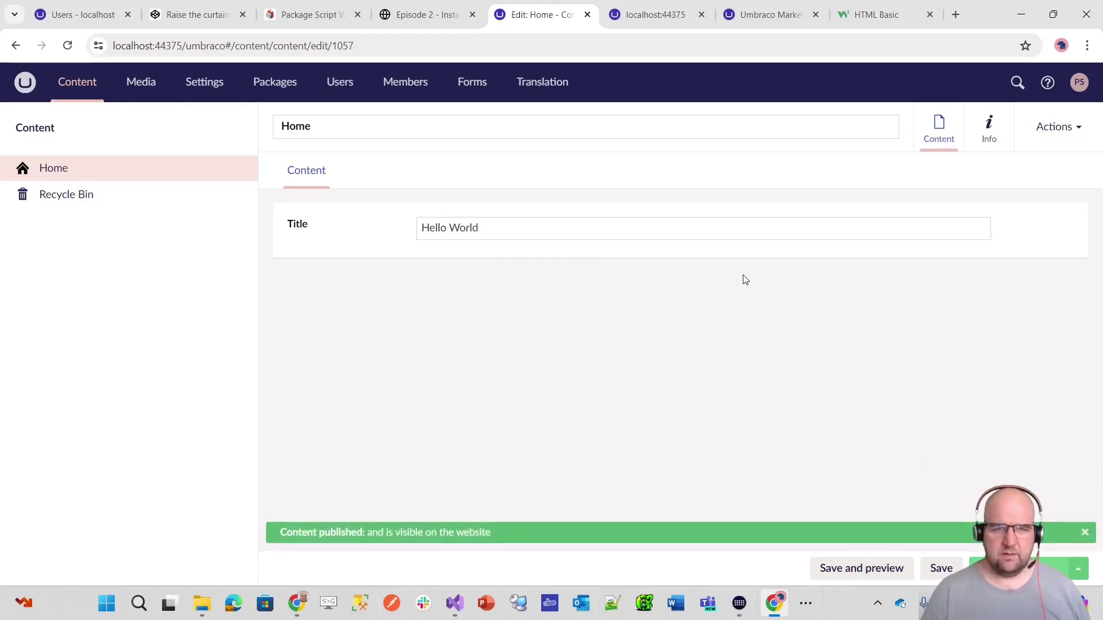
left_click(195, 83)
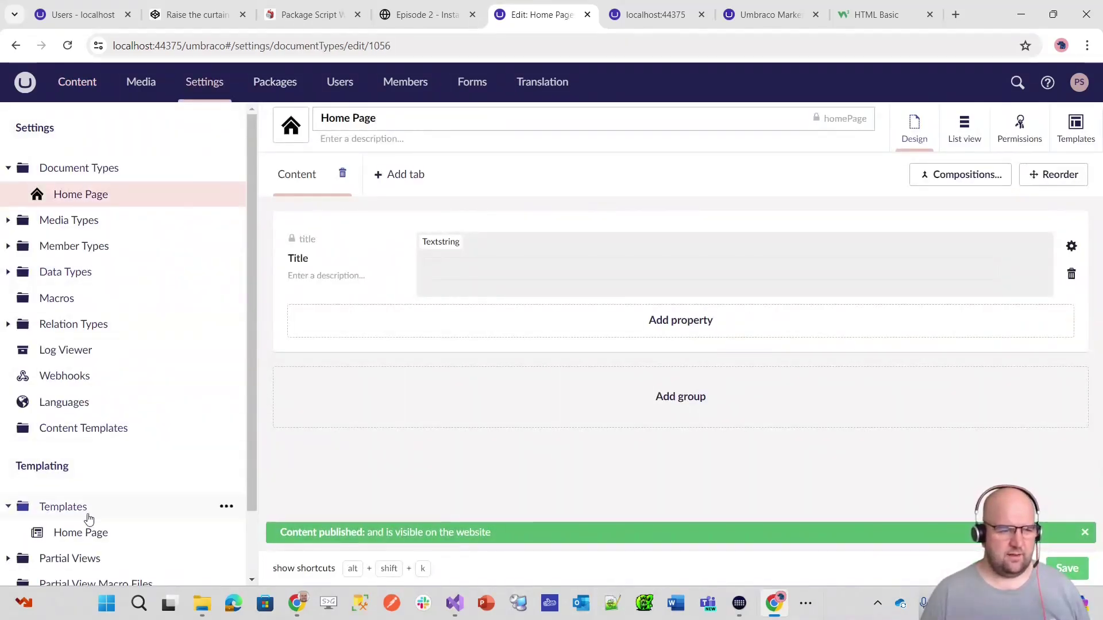
left_click(83, 531)
scroll(622, 294, "down", 3)
scroll(674, 318, "up", 3)
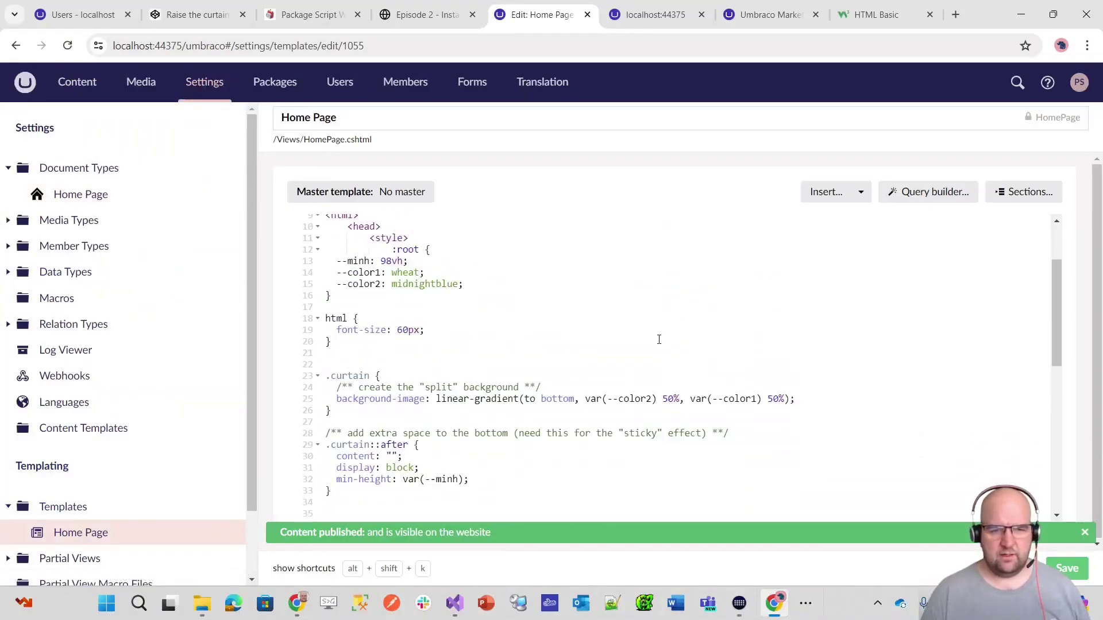
scroll(611, 345, "down", 5)
scroll(425, 464, "down", 2)
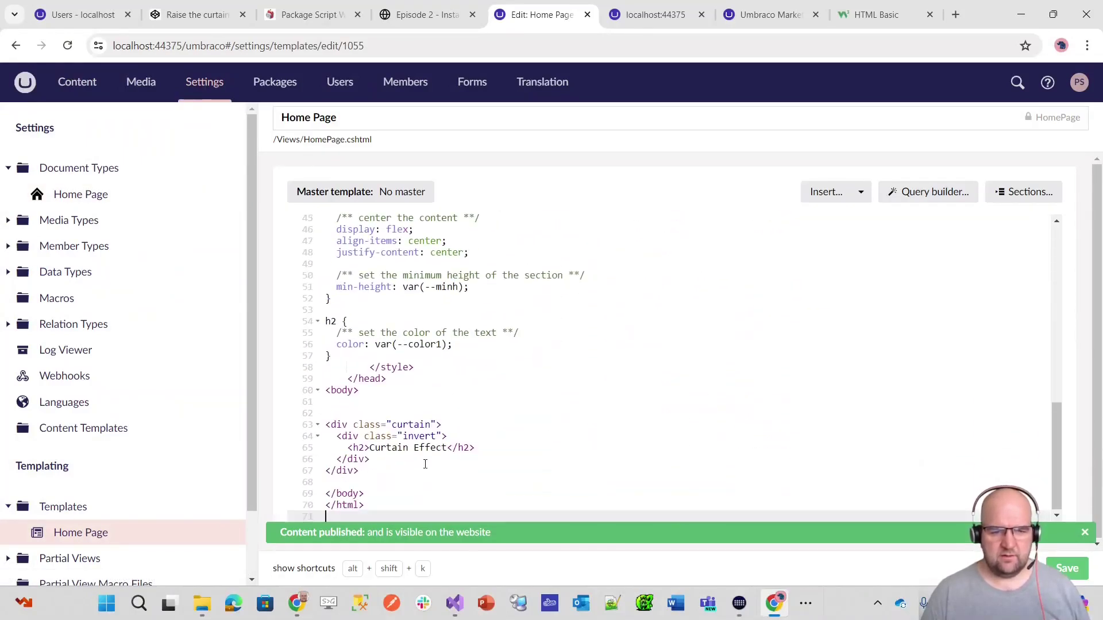
left_click_drag(370, 452, 446, 450)
scroll(517, 345, "up", 15)
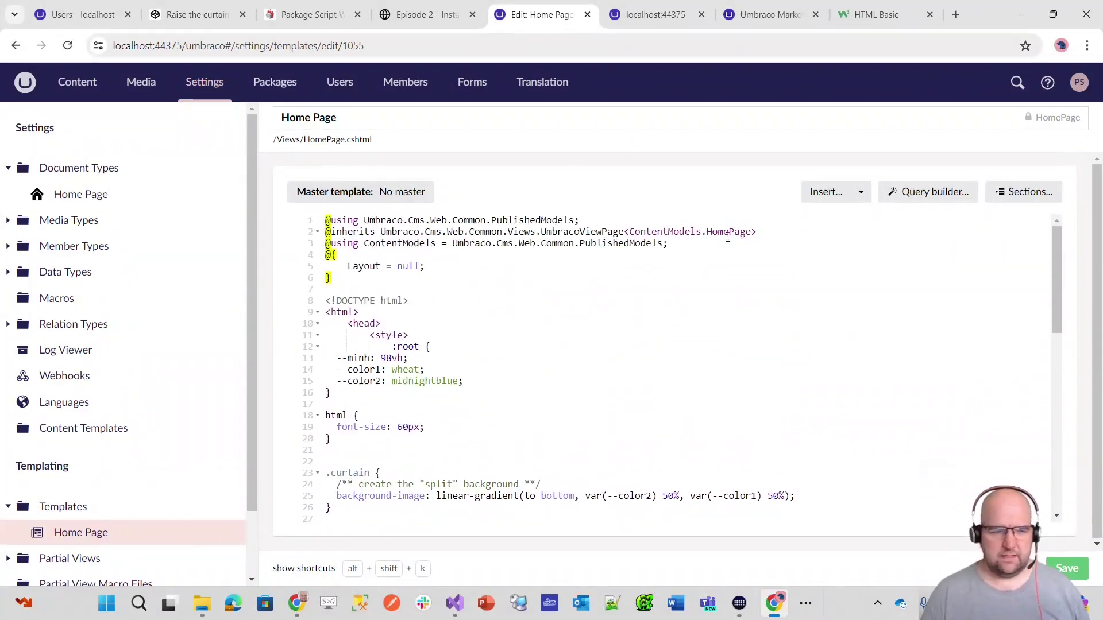
scroll(488, 327, "down", 9)
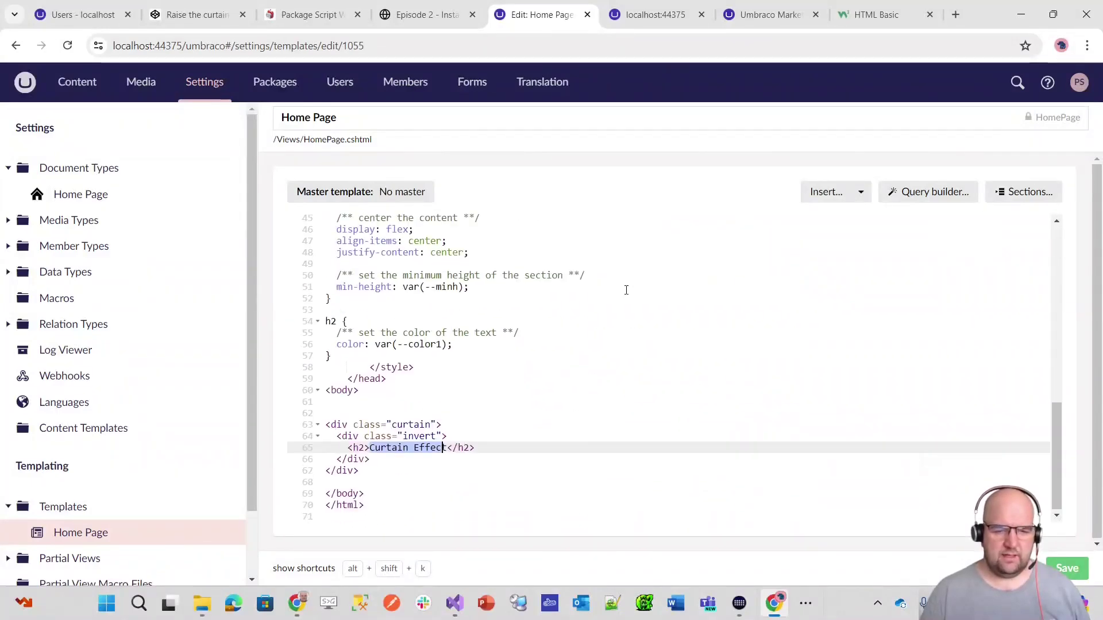
key("shift+Right")
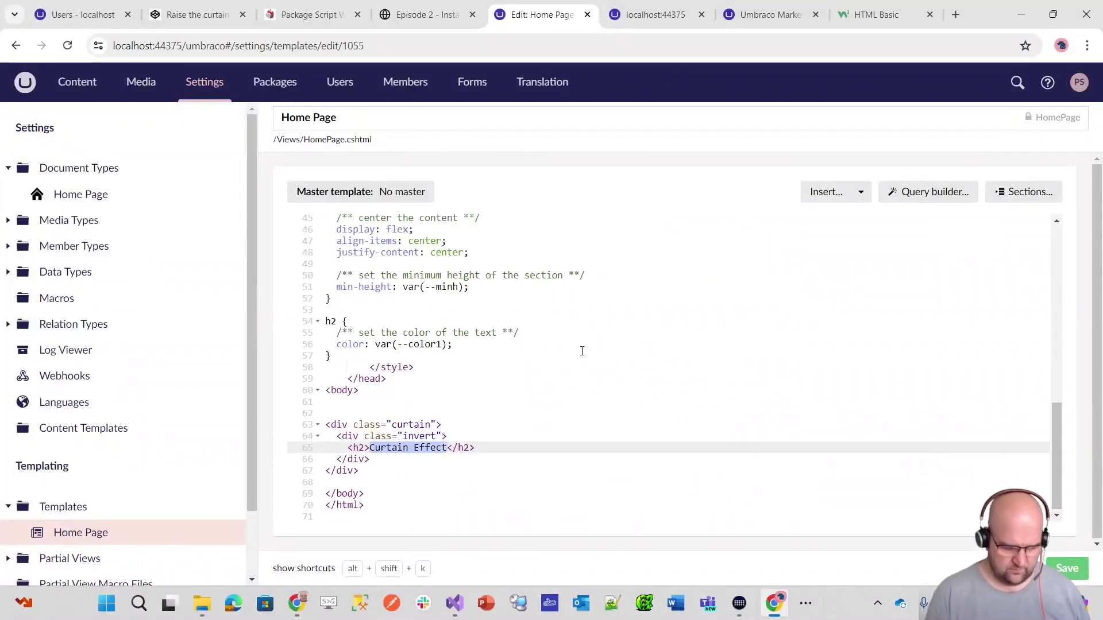
type("@Model.T")
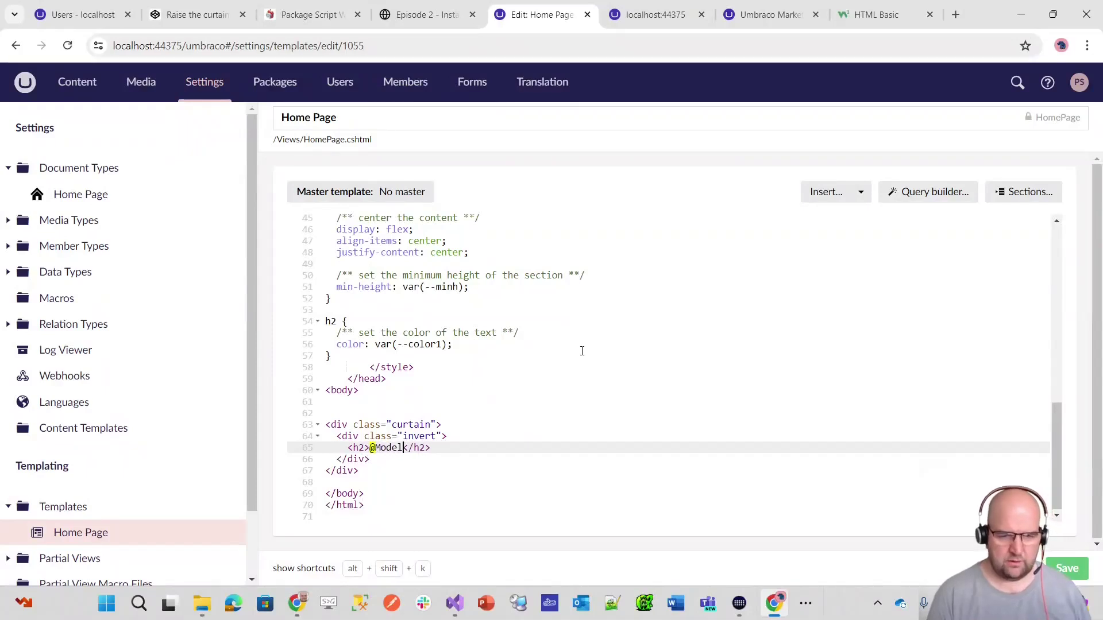
type("itle")
left_click(1067, 569)
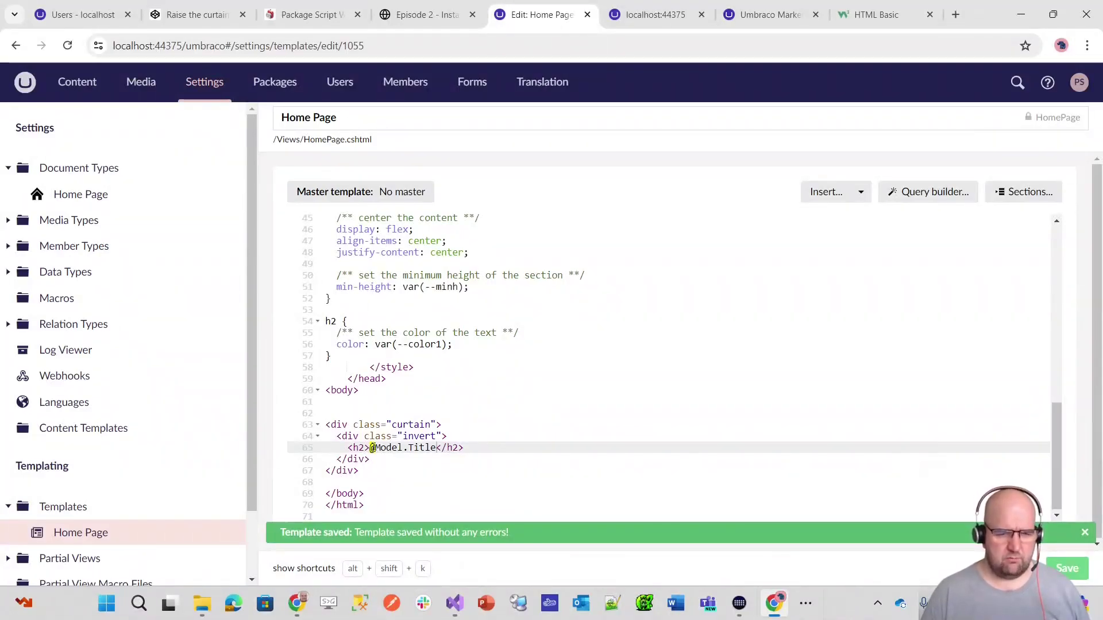
left_click(798, 15)
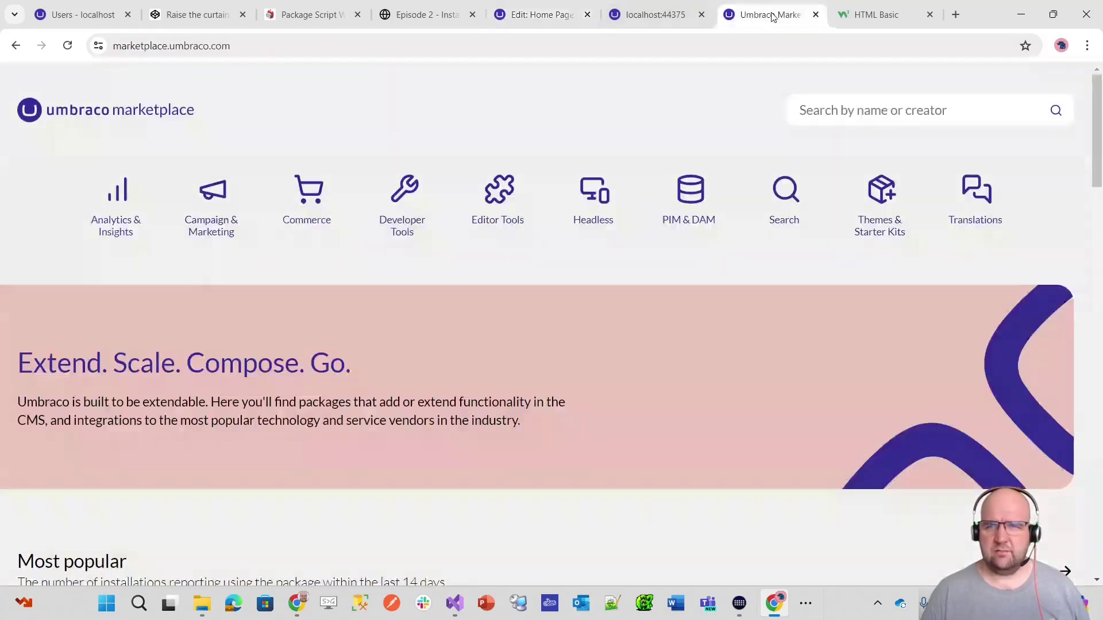
- Reload the live website to see the current Hello World heading
left_click(646, 12)
key("F5")
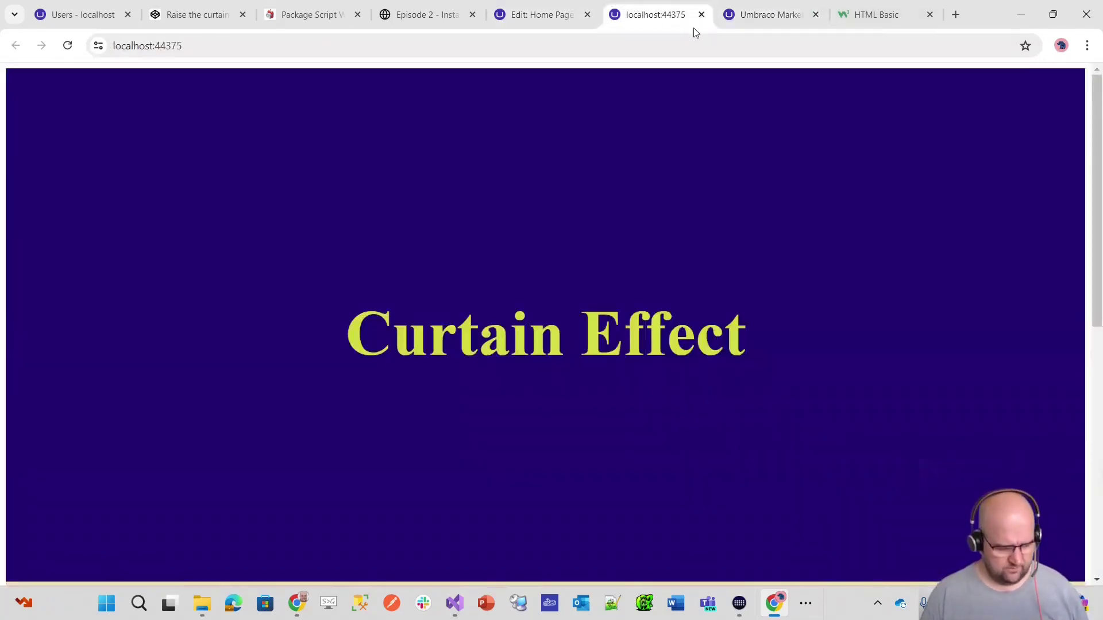
scroll(571, 343, "down", 5)
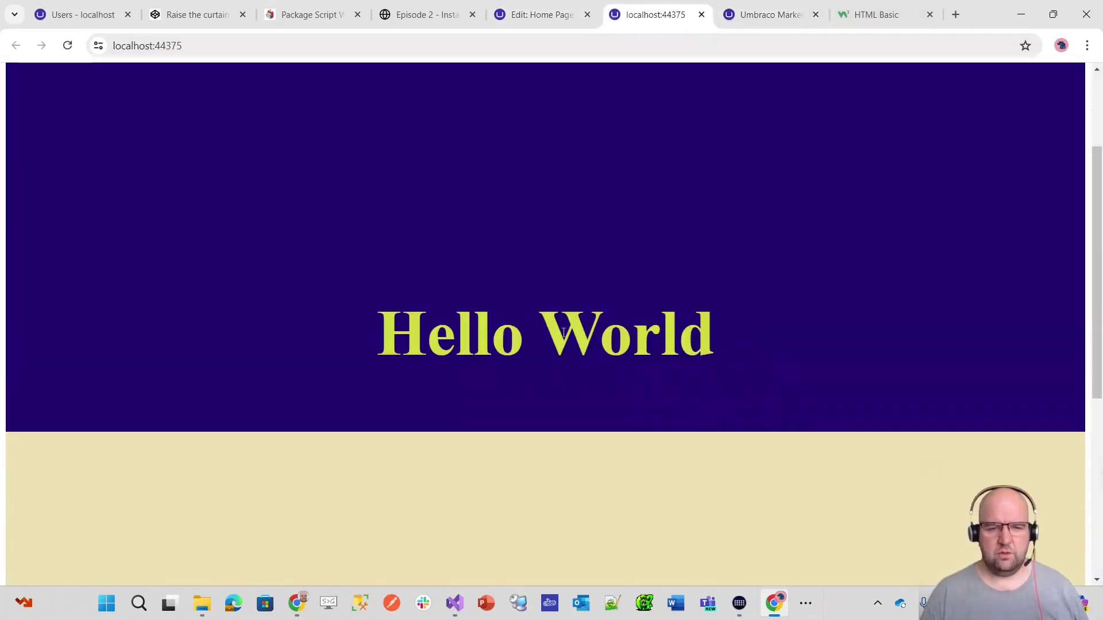
scroll(571, 343, "up", 5)
scroll(574, 340, "down", 4)
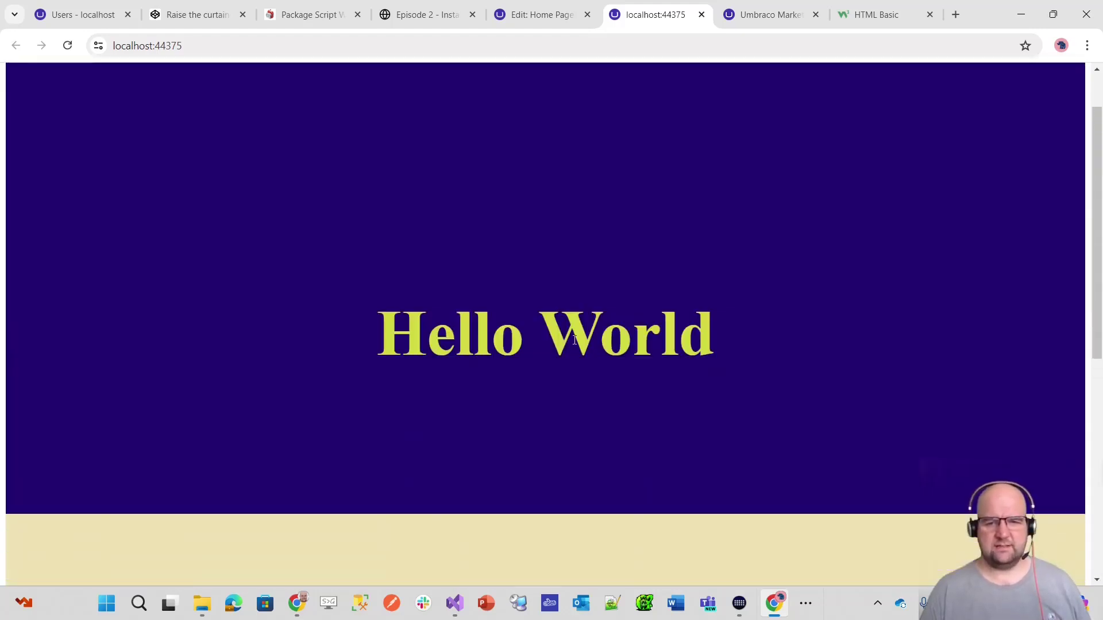
- Change the Home page Title to 'This is cool', publish, and check the live site
left_click(500, 19)
left_click(85, 96)
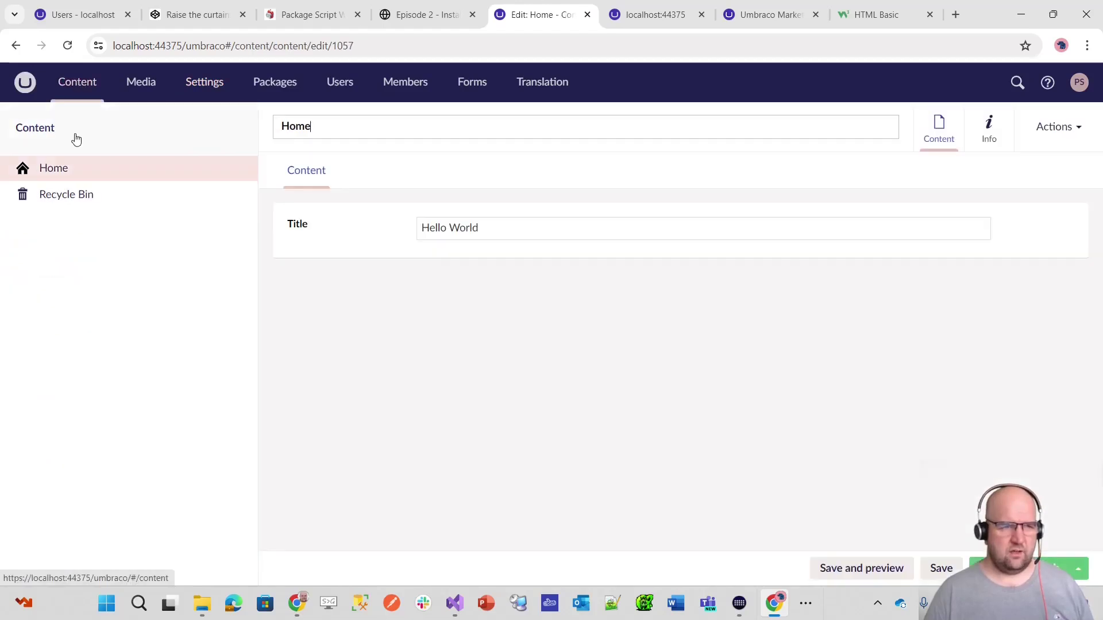
left_click(365, 230)
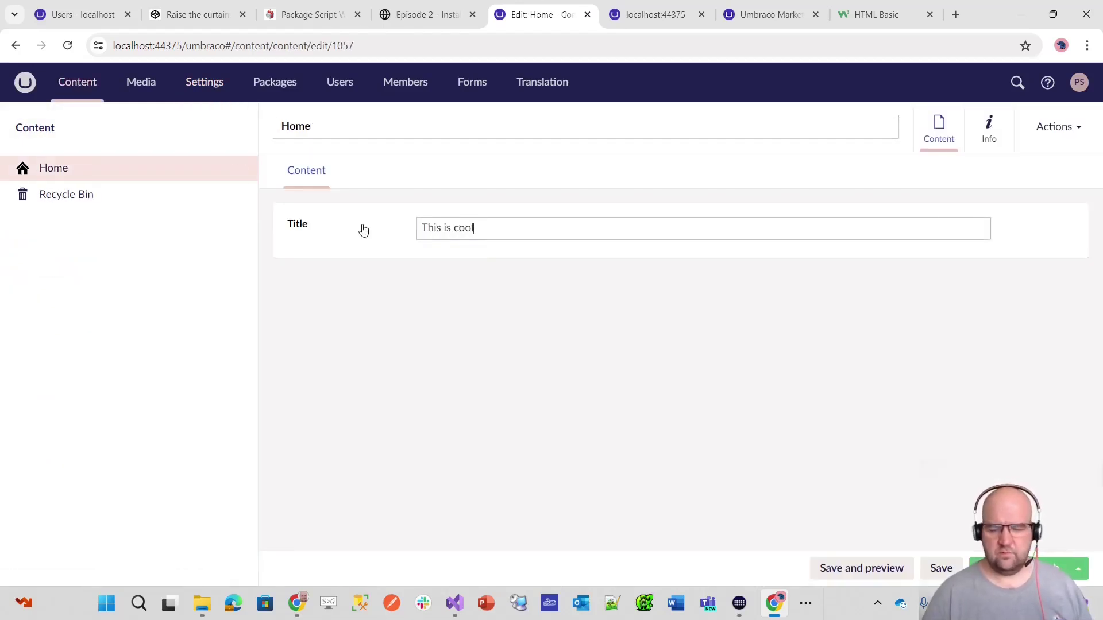
left_click(1017, 568)
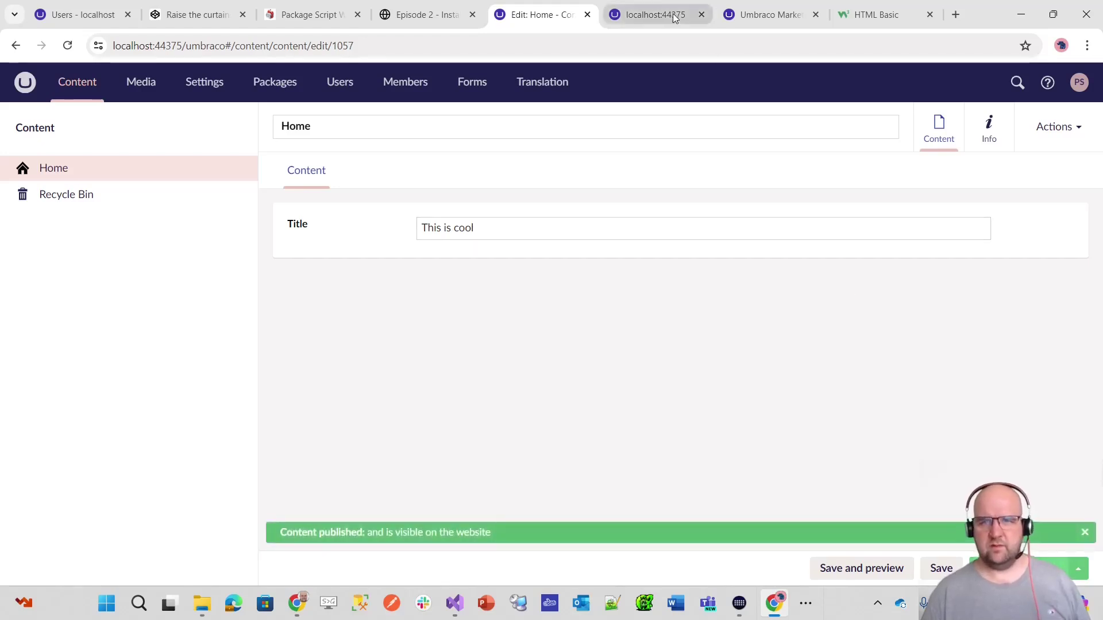
left_click(655, 15)
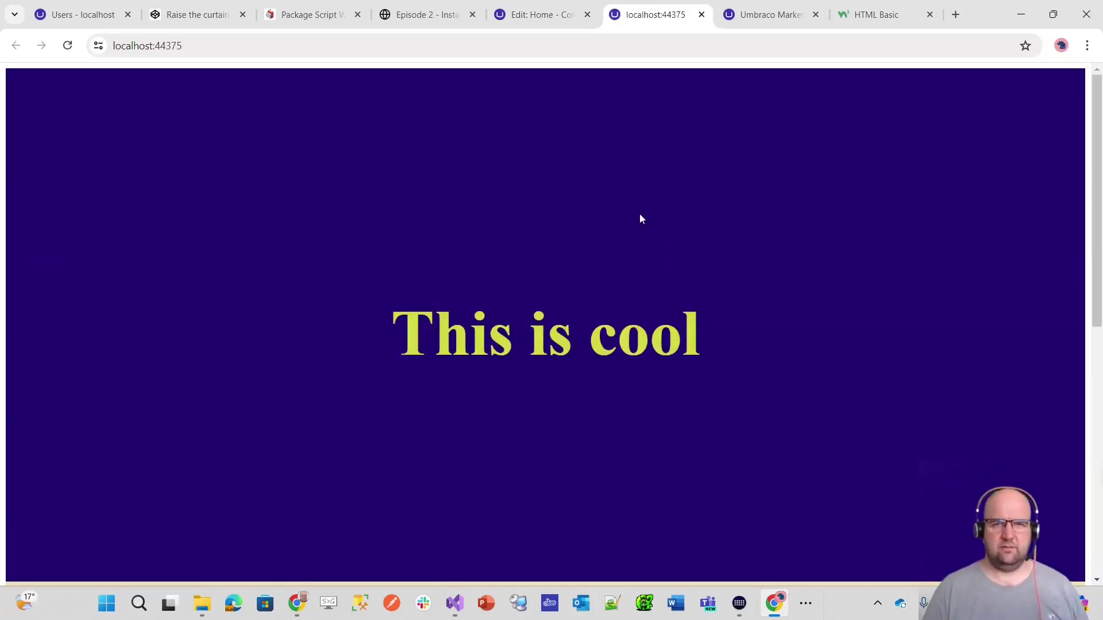
left_click(534, 18)
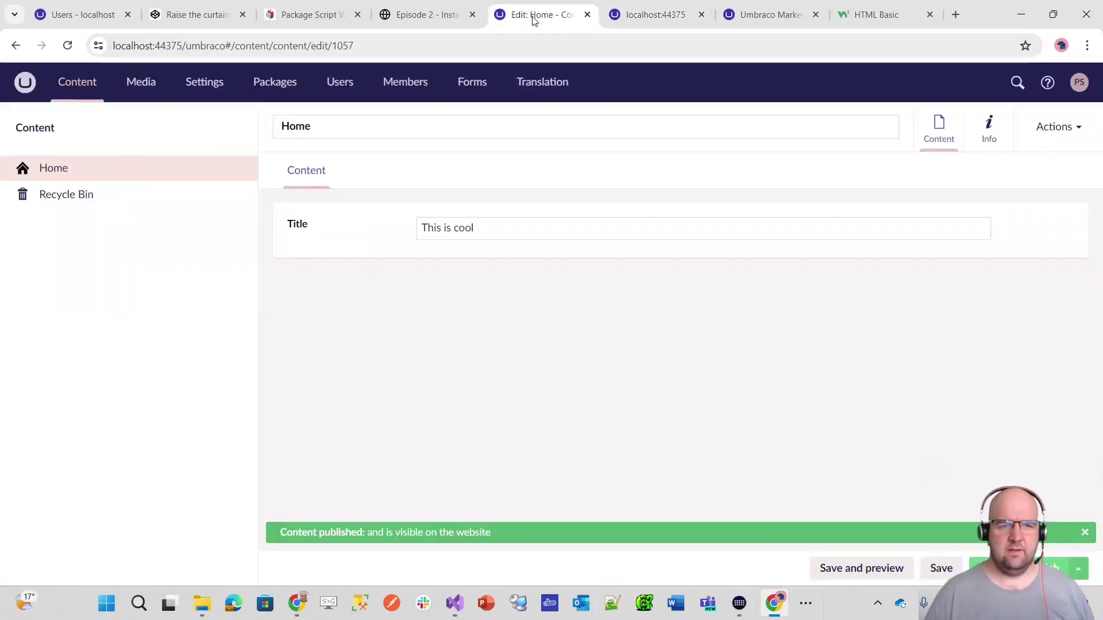
left_click(190, 17)
scroll(586, 261, "down", 5)
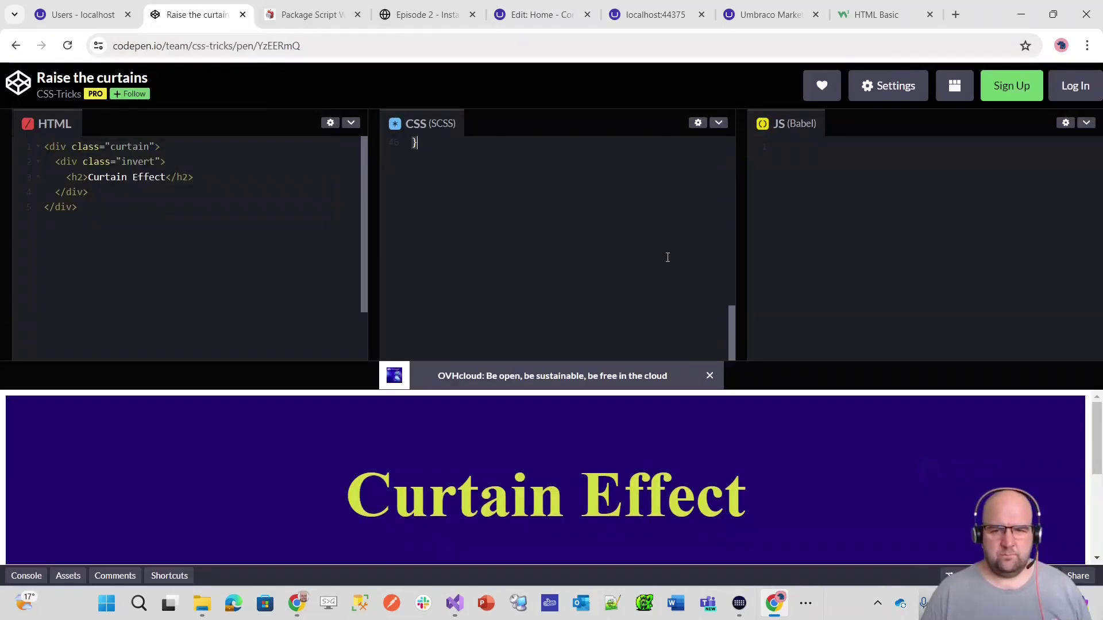
scroll(586, 261, "up", 9)
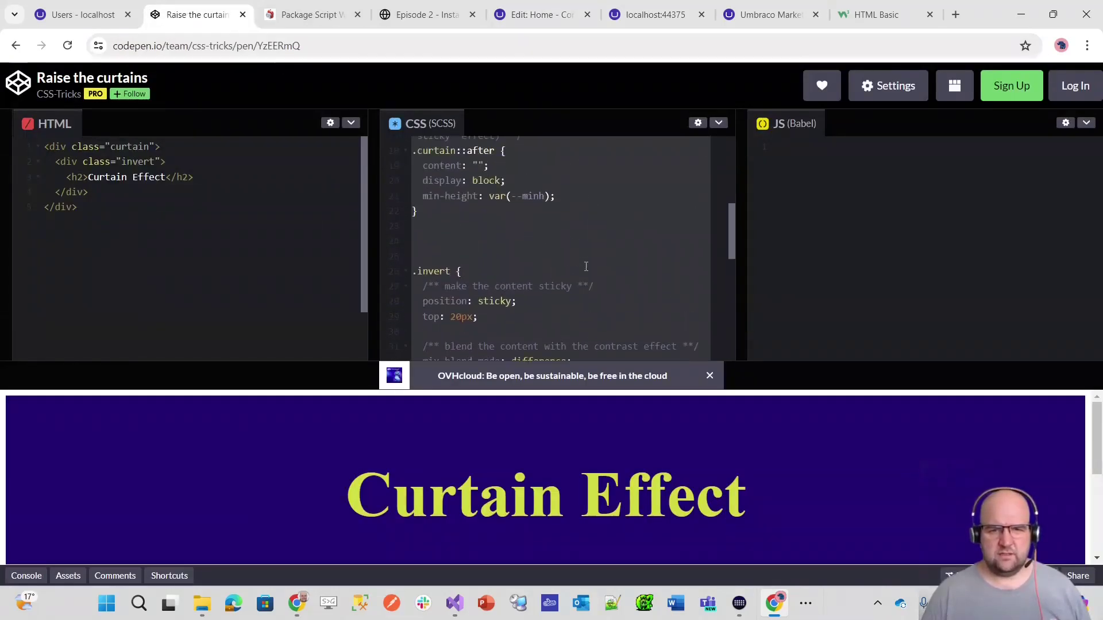
scroll(590, 266, "down", 1)
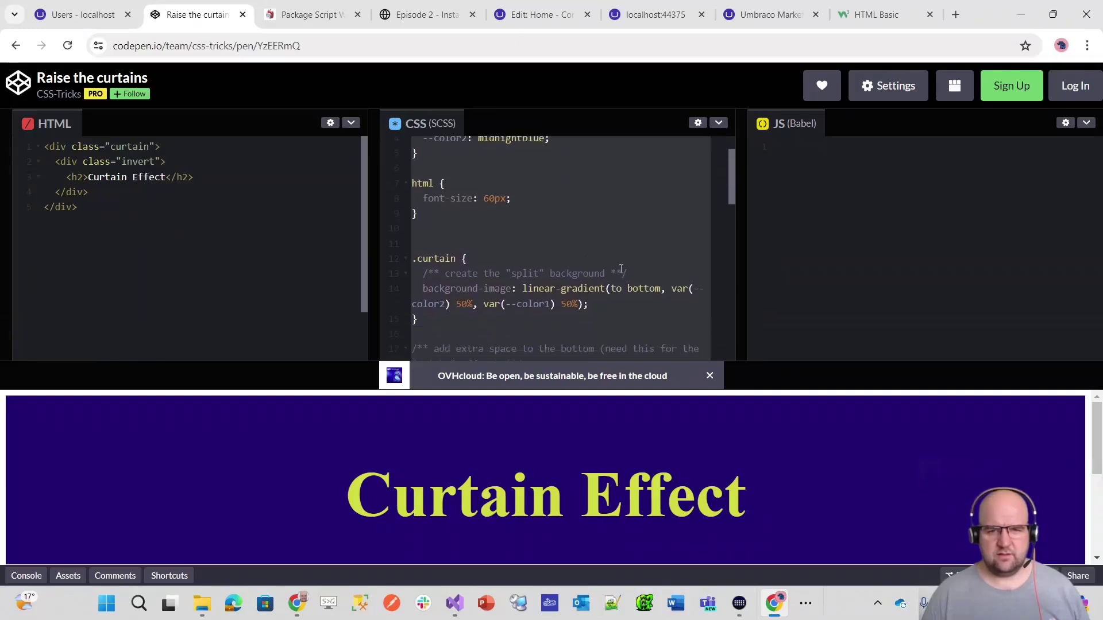
scroll(621, 269, "up", 1)
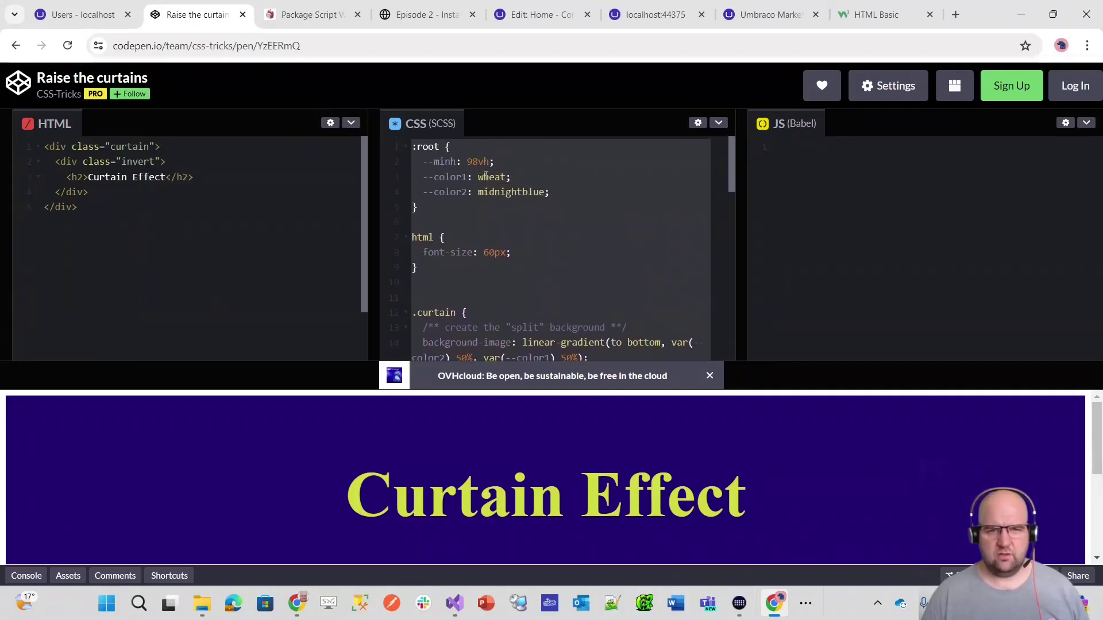
left_click(526, 17)
left_click(213, 89)
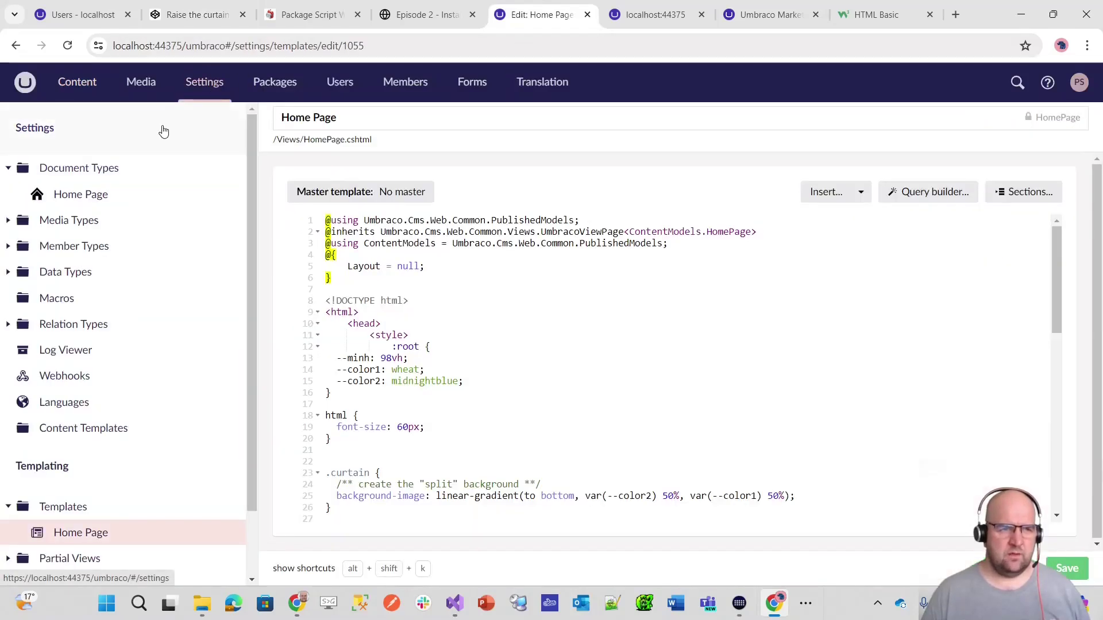
- Add a Colour 1 property to Home Page with a new Eye Dropper Color Picker data type
left_click(107, 200)
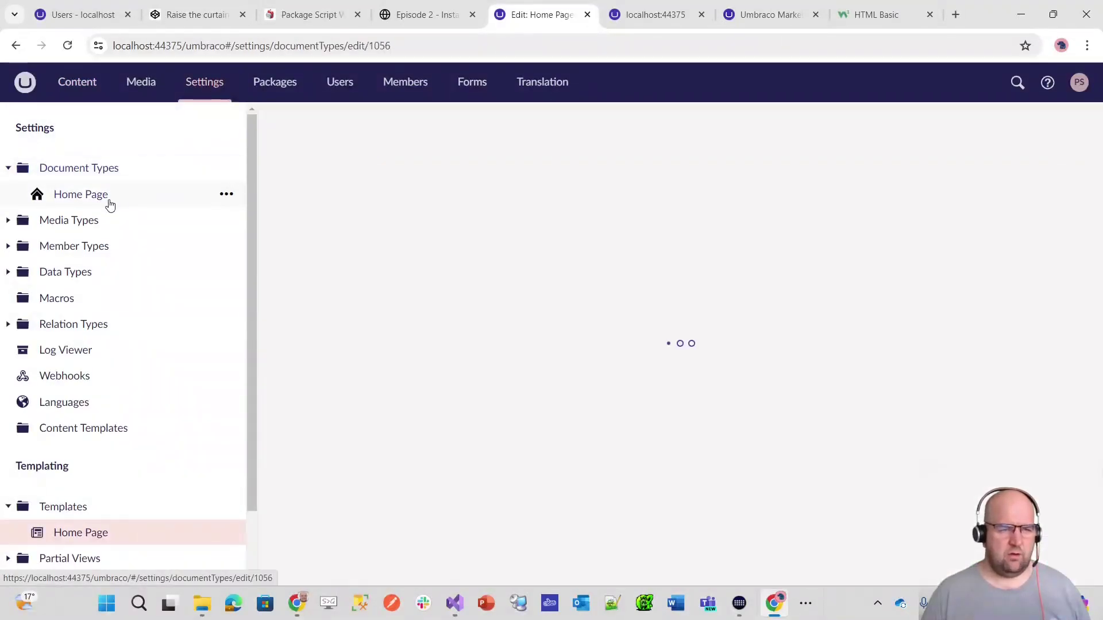
left_click(694, 327)
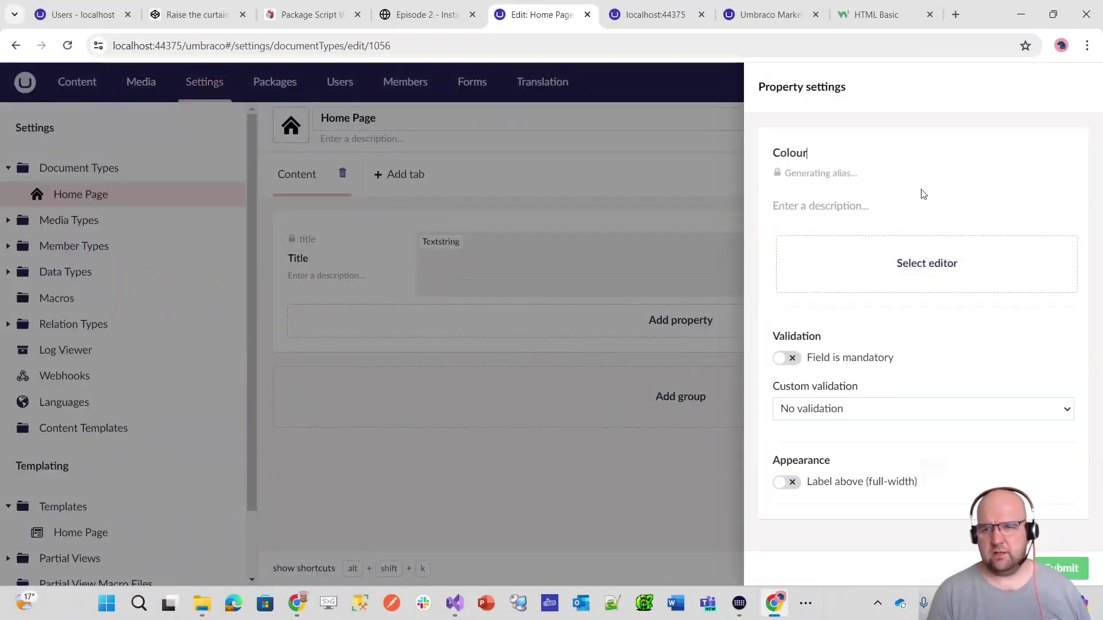
left_click(905, 261)
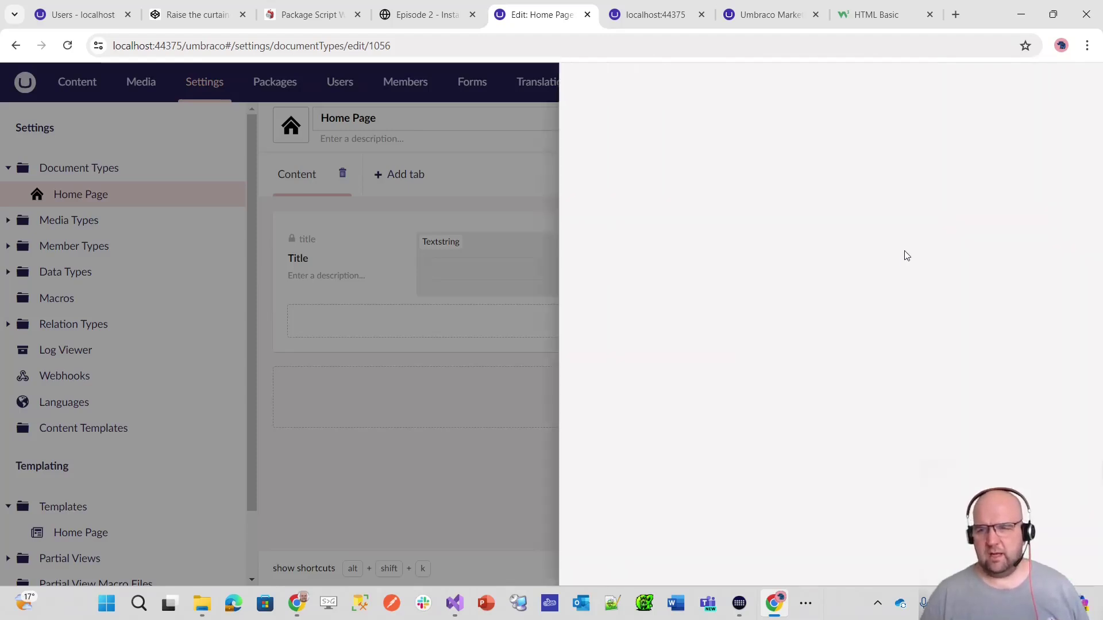
type("colo")
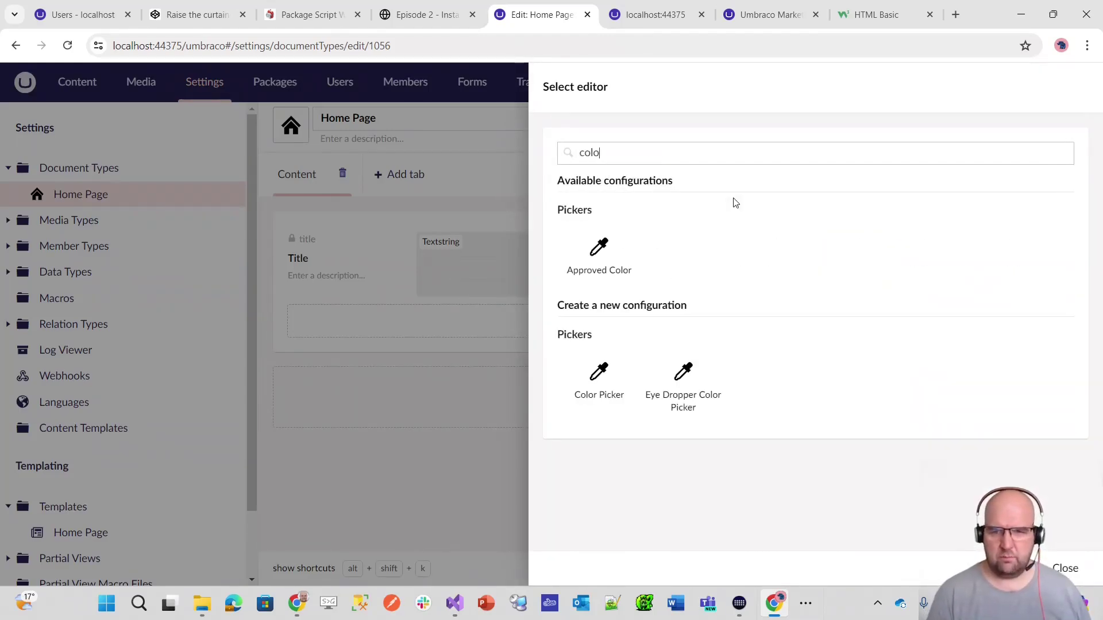
left_click(614, 383)
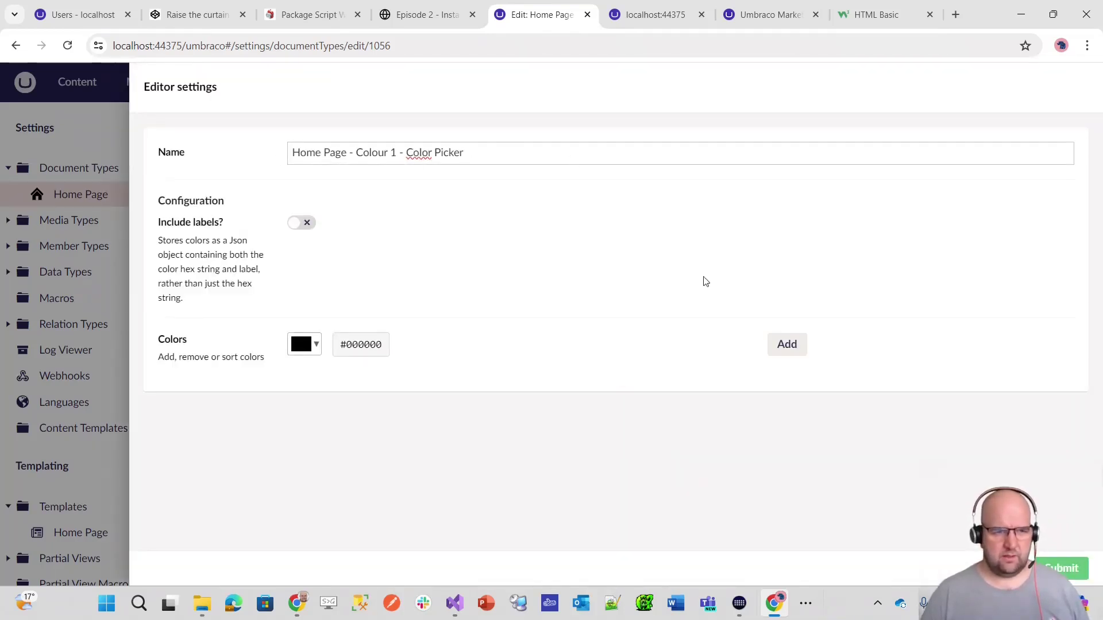
left_click(303, 224)
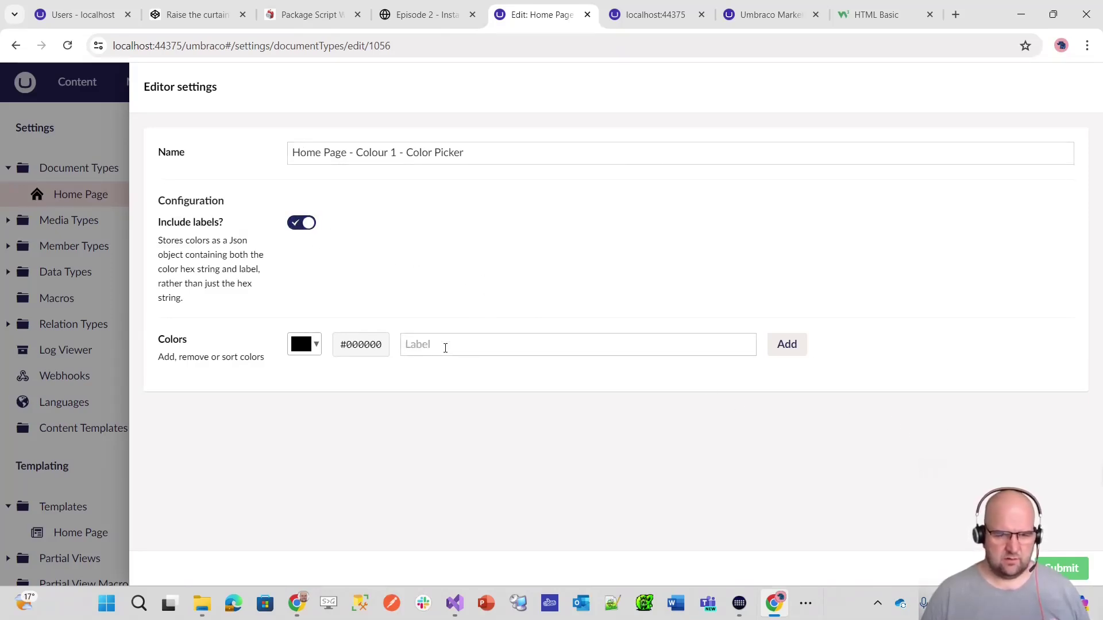
left_click(310, 230)
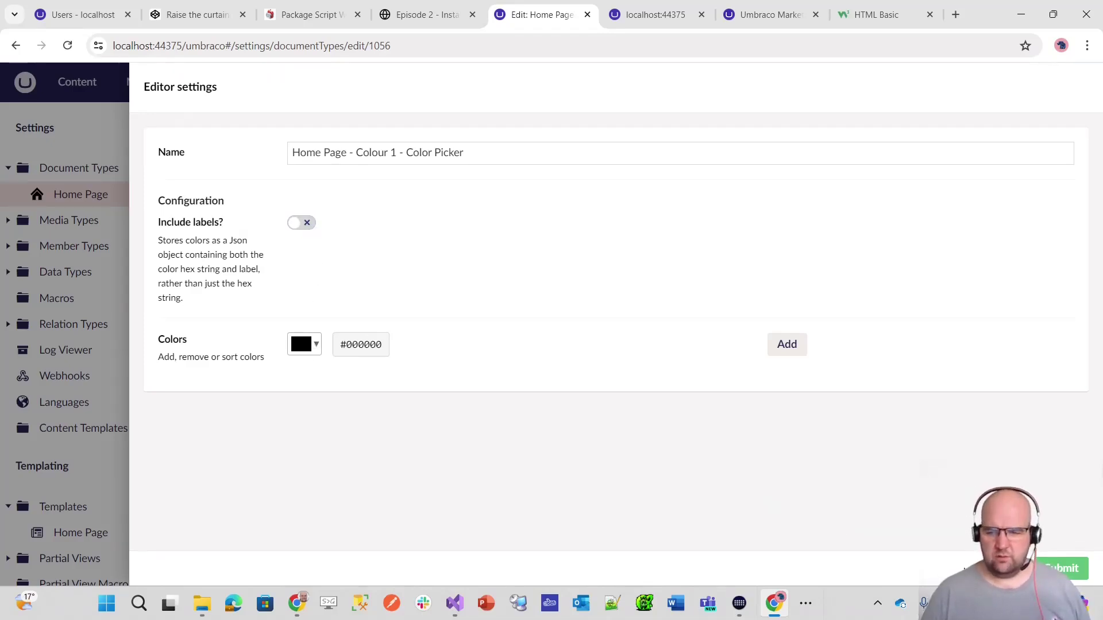
left_click(997, 568)
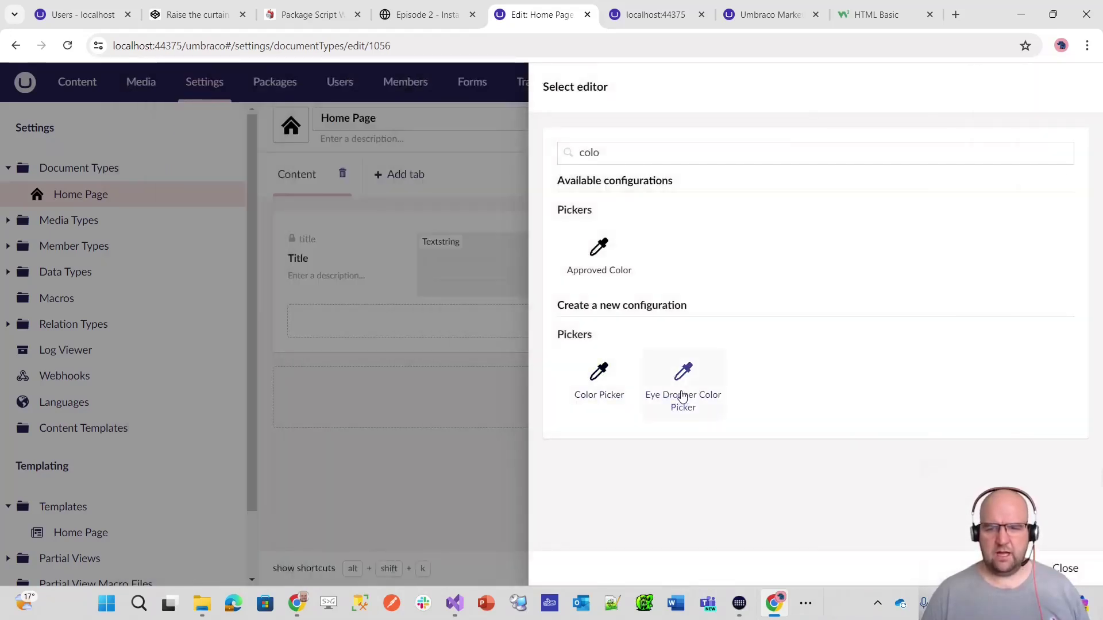
left_click(682, 396)
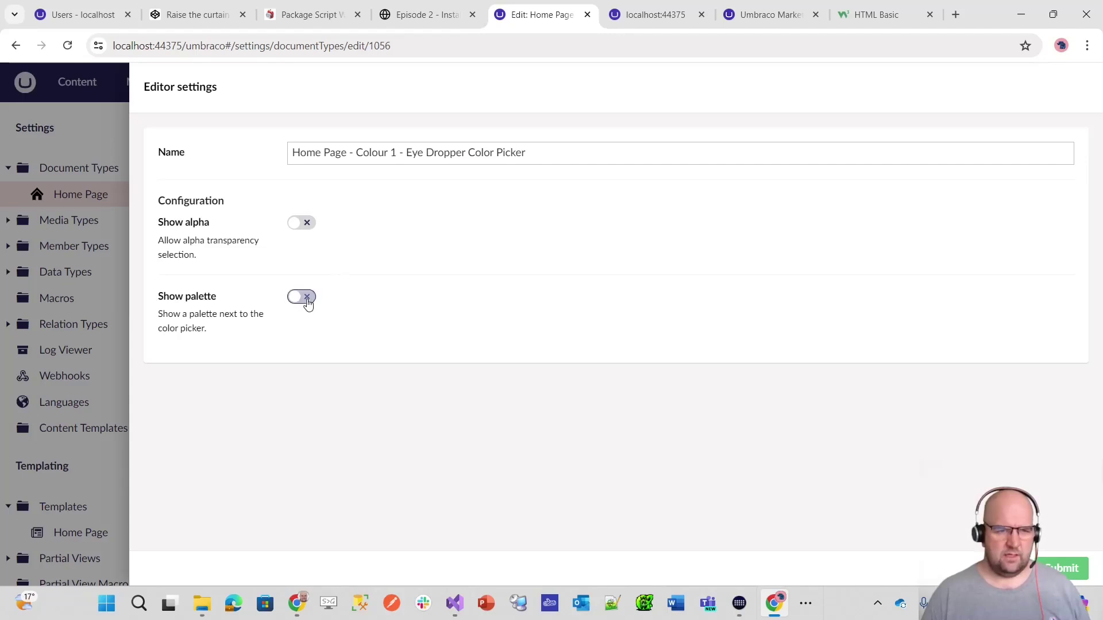
left_click(1072, 576)
left_click(1084, 537)
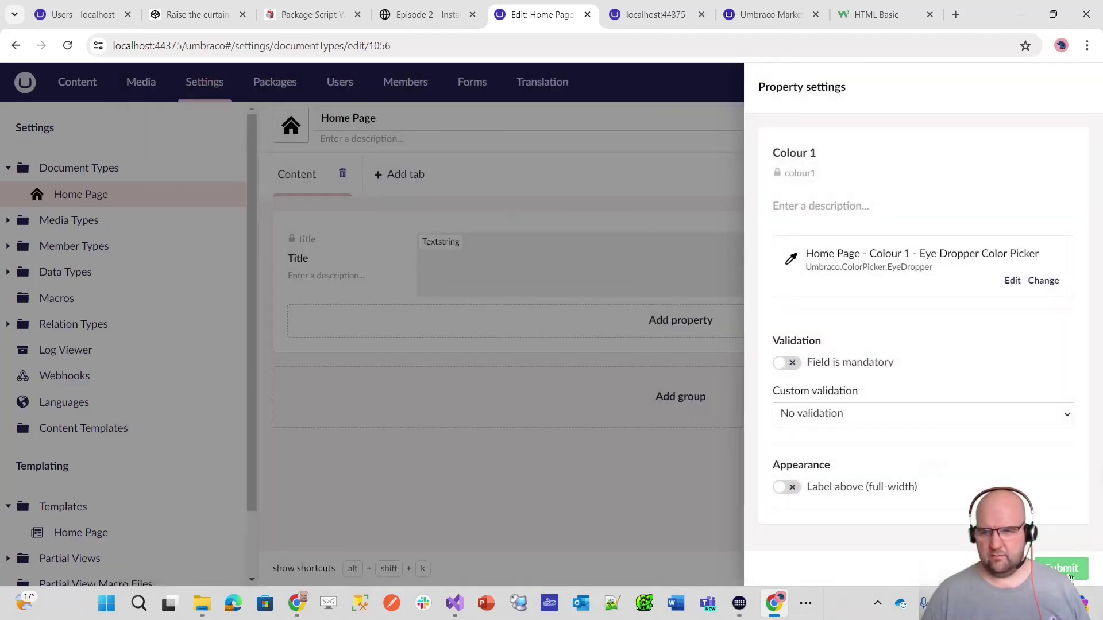
left_click(1068, 569)
- Add a Colour 2 property reusing the Colour 1 eye dropper colour picker, and save Home Page
left_click(700, 403)
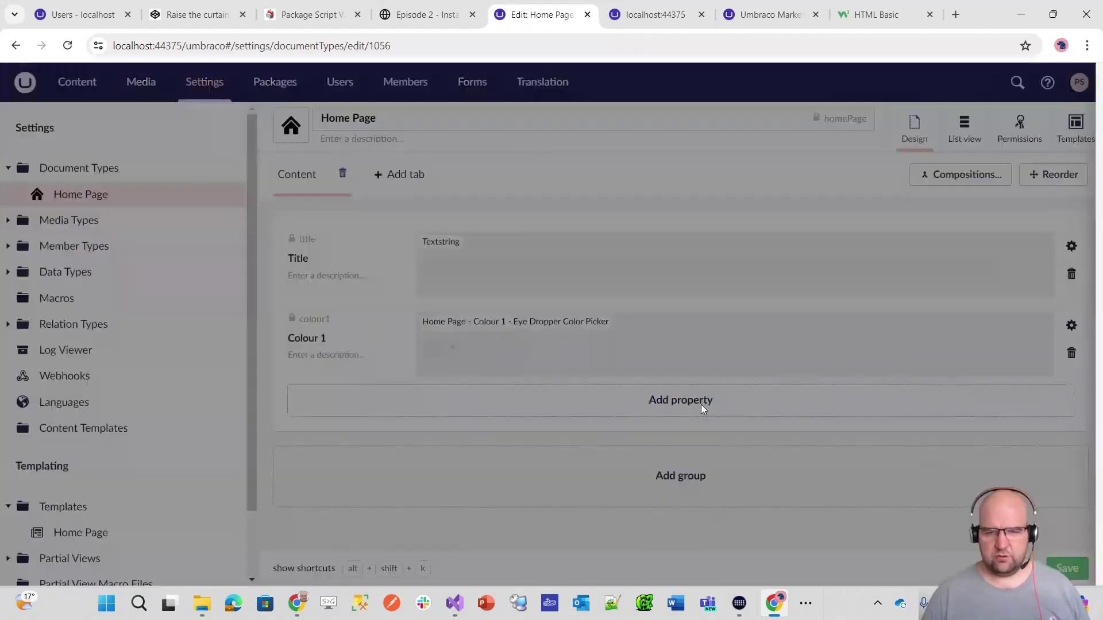
type("colo")
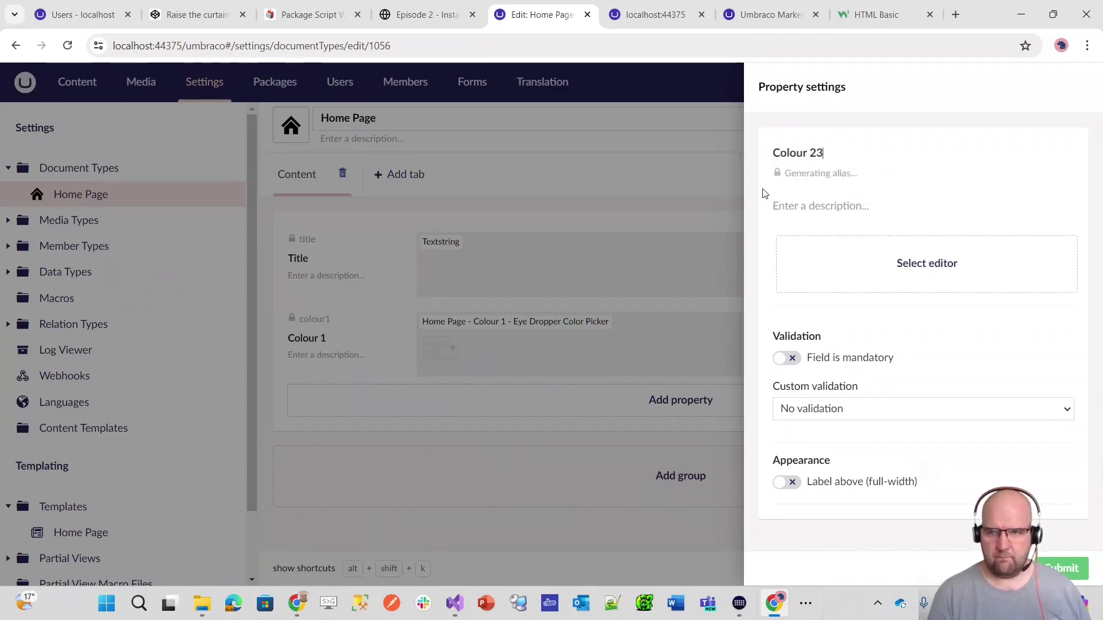
left_click(928, 267)
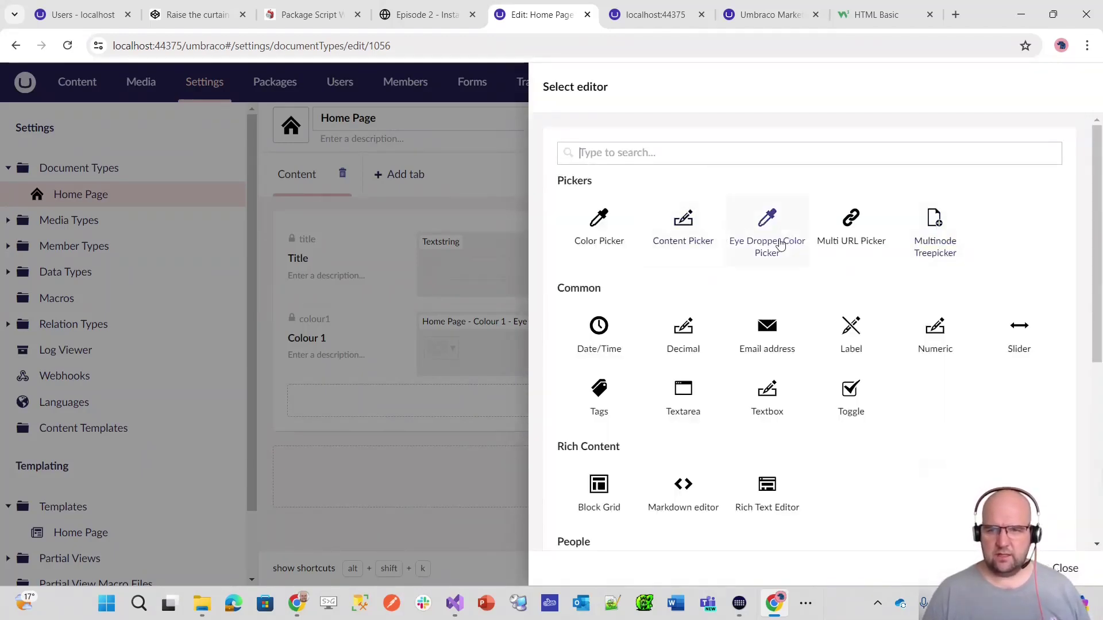
scroll(938, 291, "down", 5)
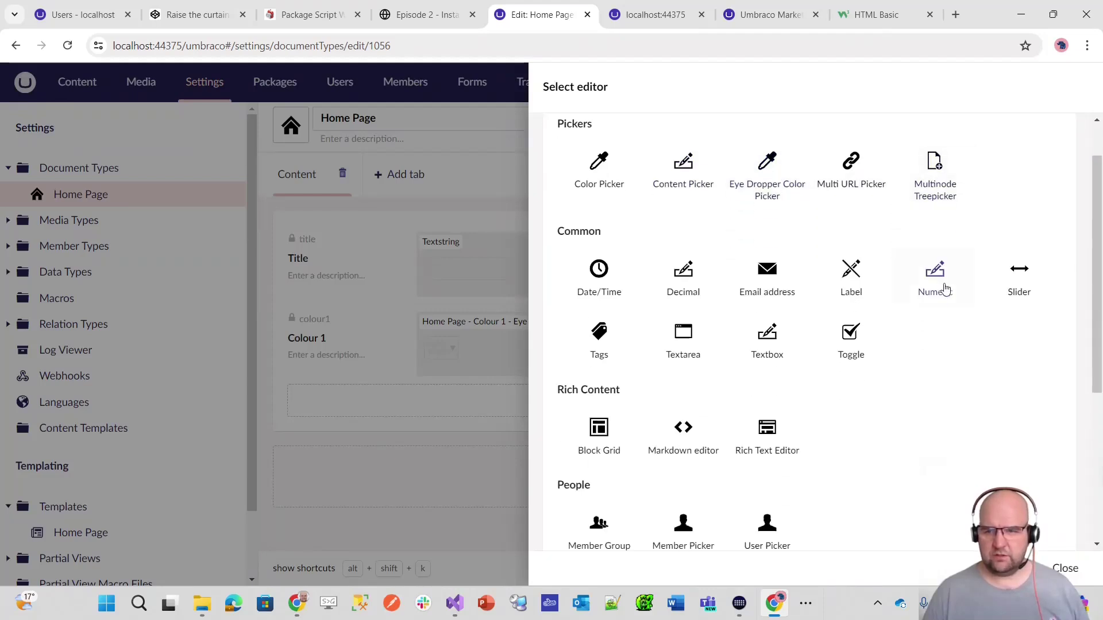
scroll(999, 338, "up", 5)
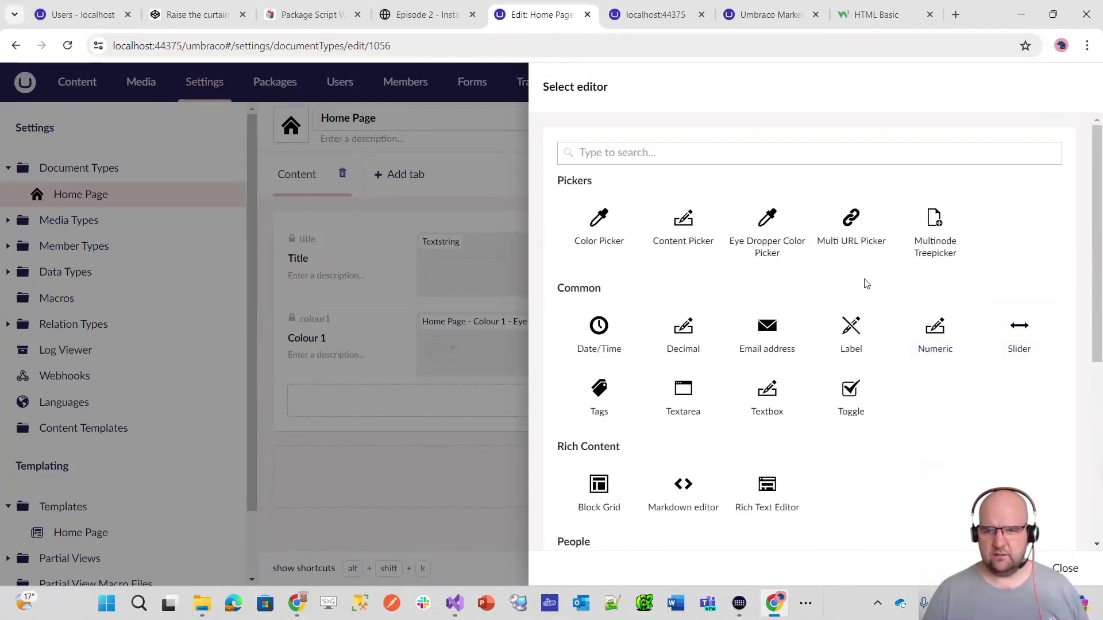
left_click(784, 238)
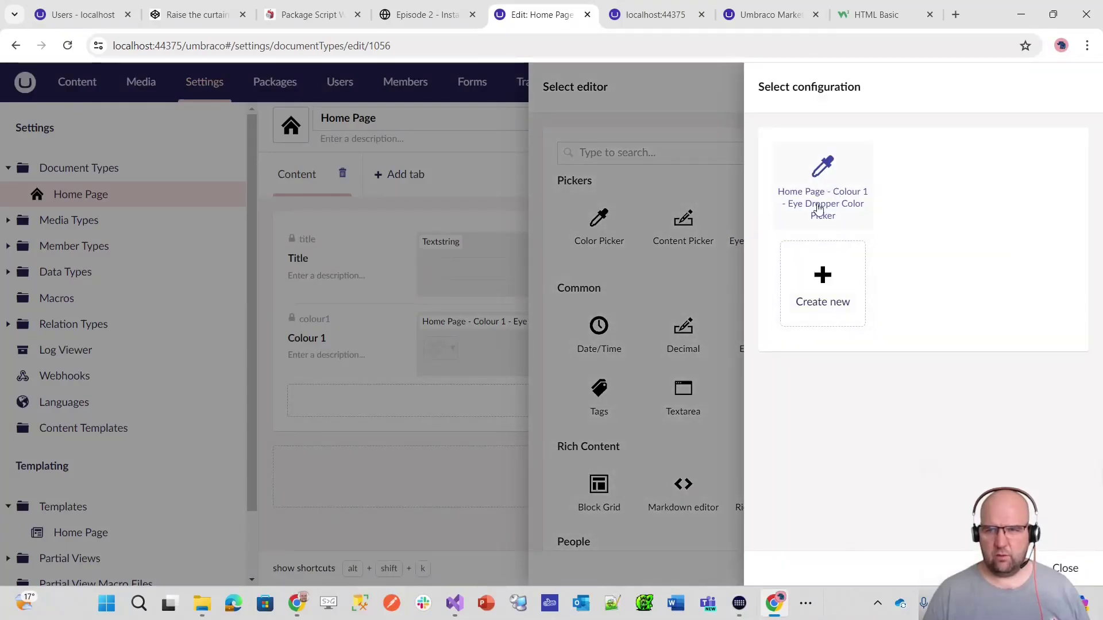
left_click(842, 198)
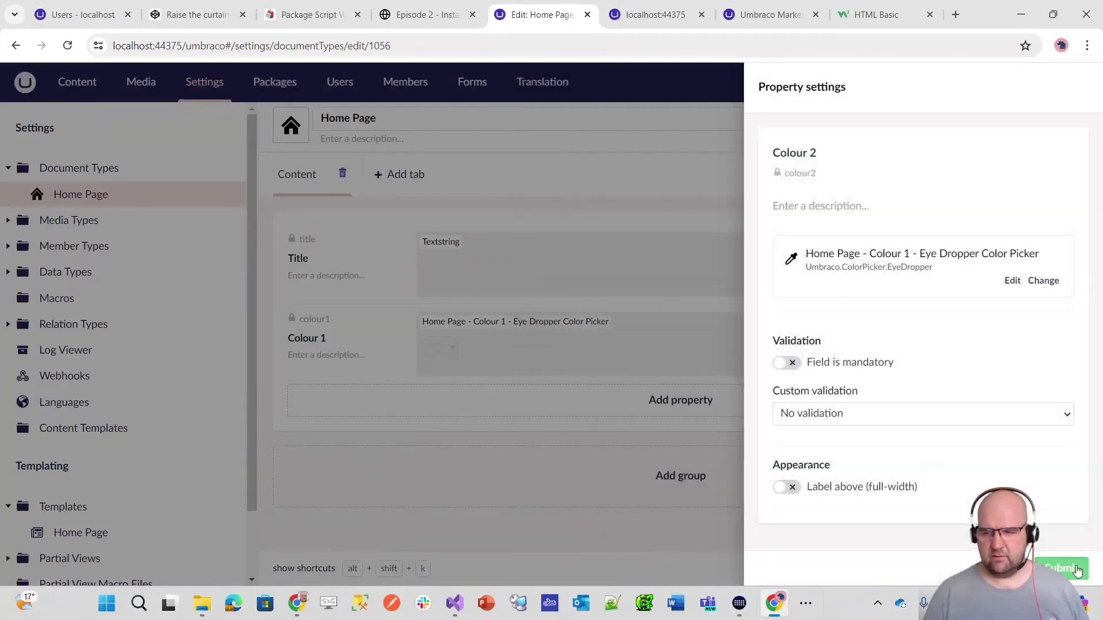
left_click(1078, 571)
left_click(1074, 569)
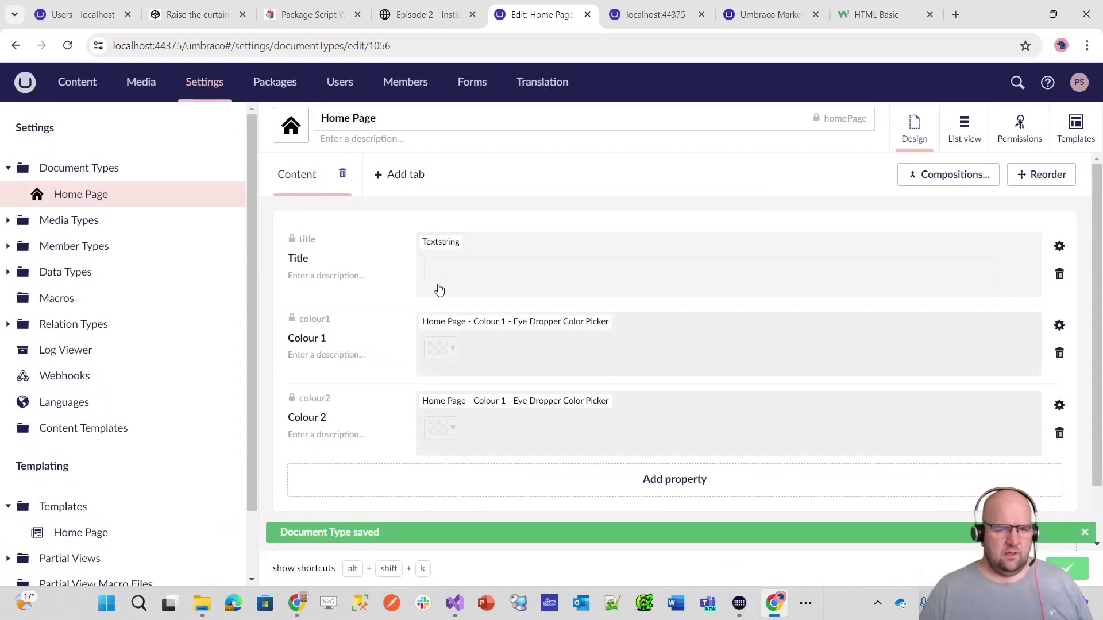
- On the Home content page, pick red #f44336 for Colour 1 and light blue #6fa8dc for Colour 2
left_click(92, 86)
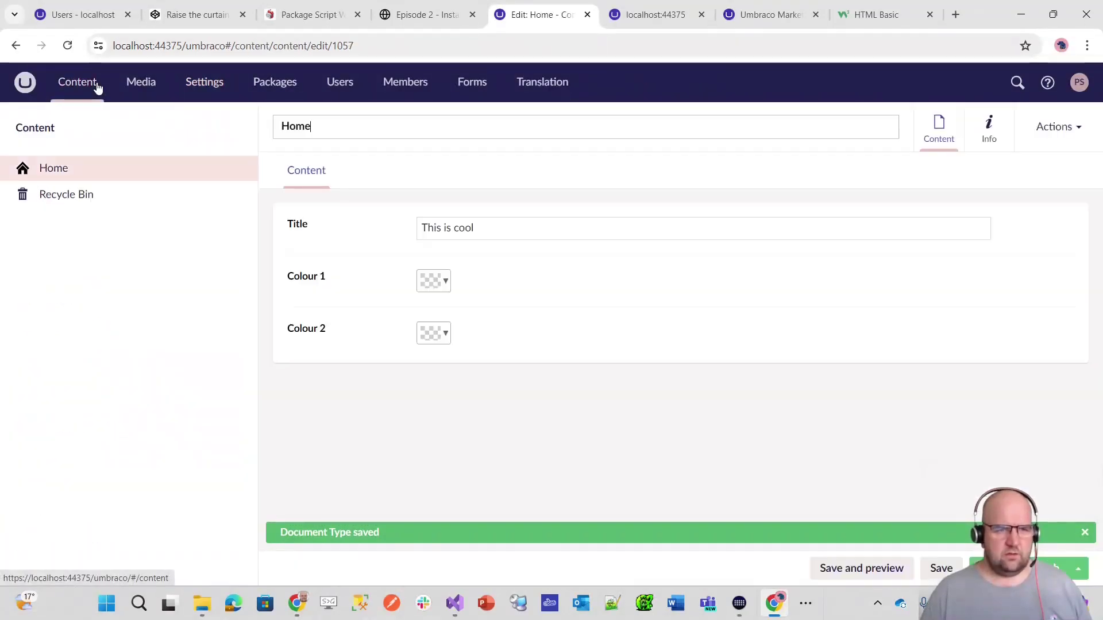
left_click(443, 284)
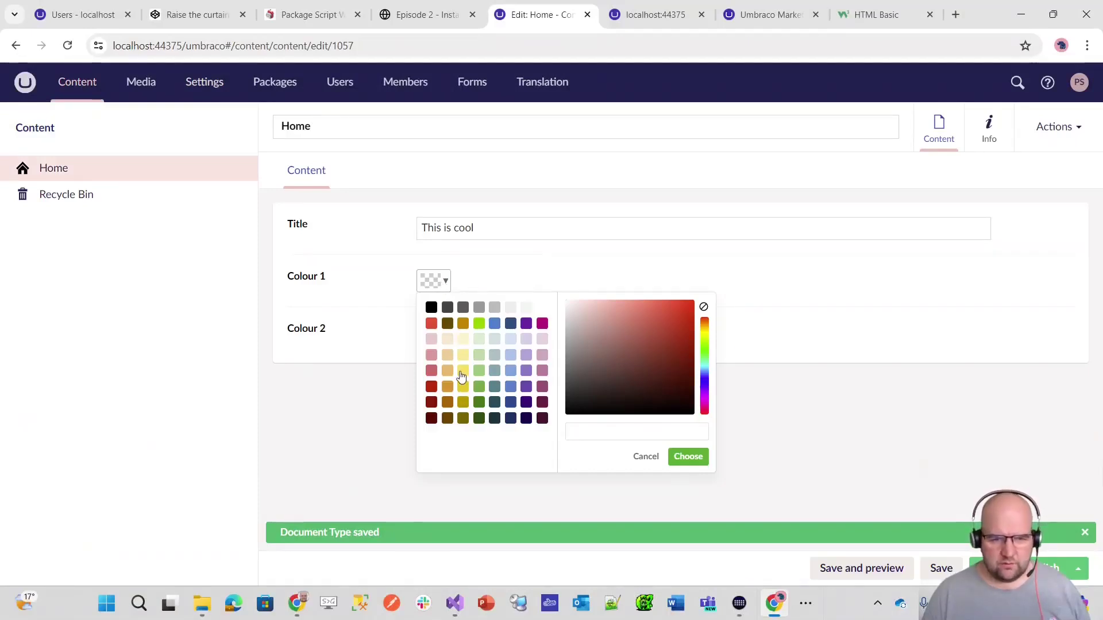
left_click(502, 270)
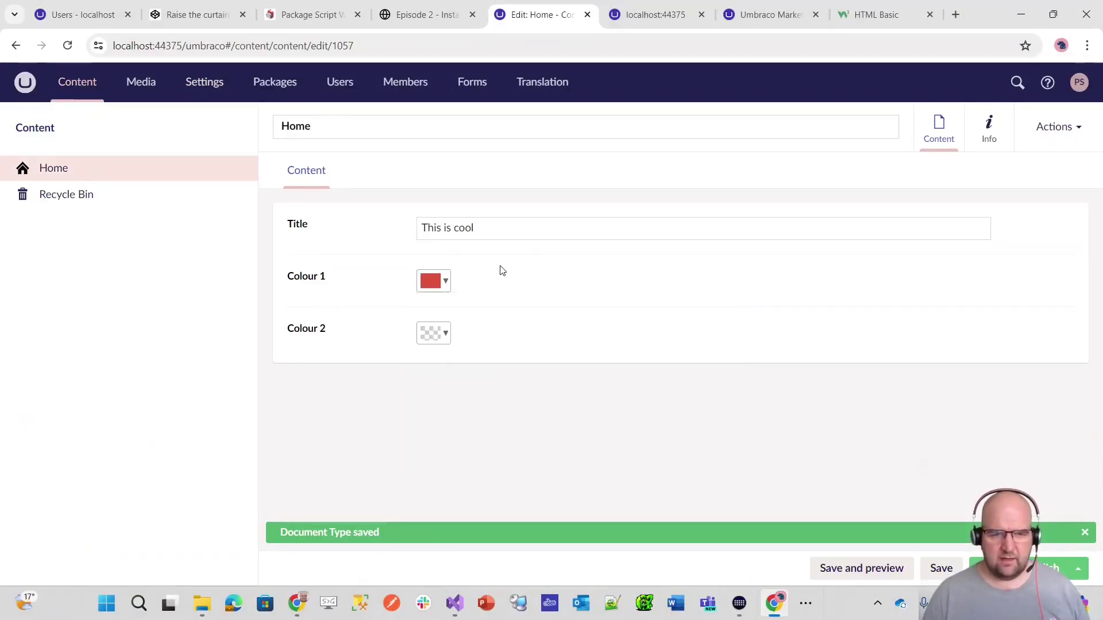
left_click(448, 338)
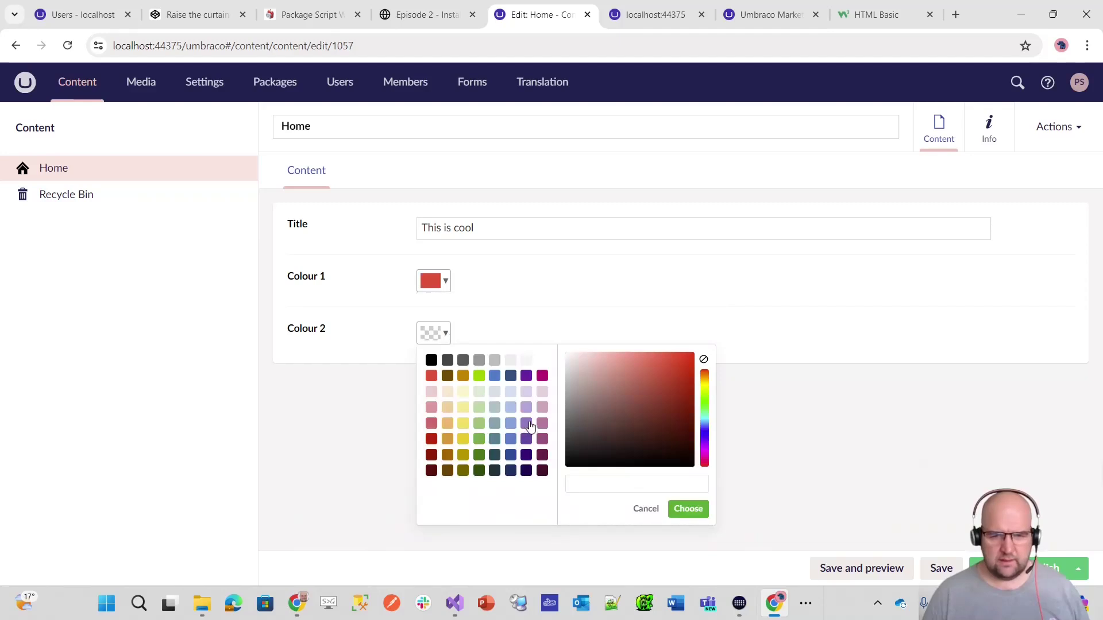
left_click(509, 412)
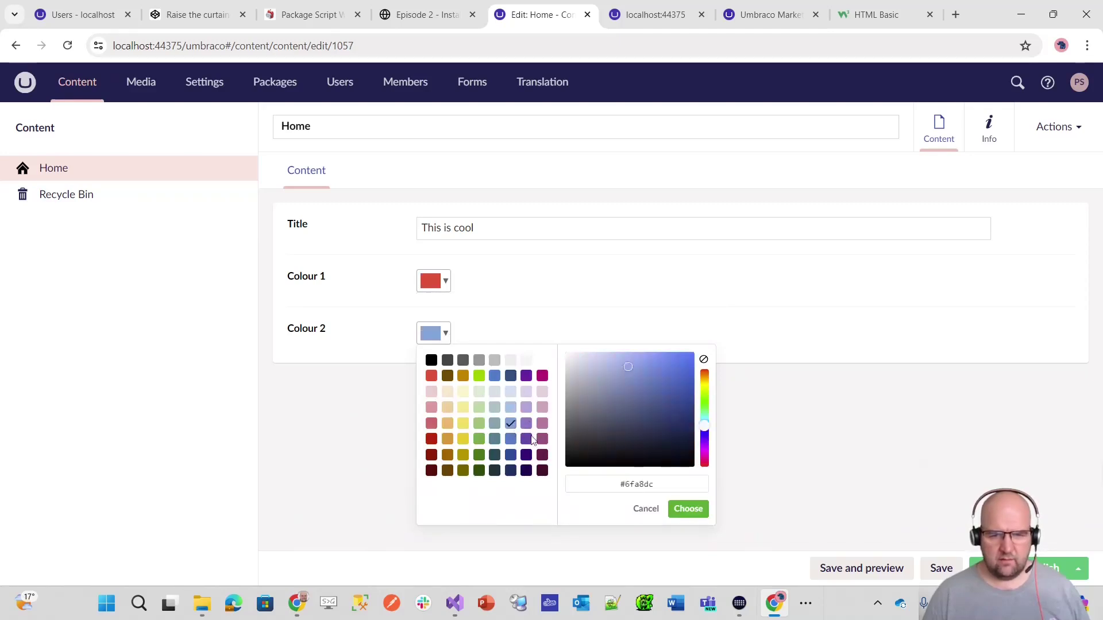
left_click(681, 512)
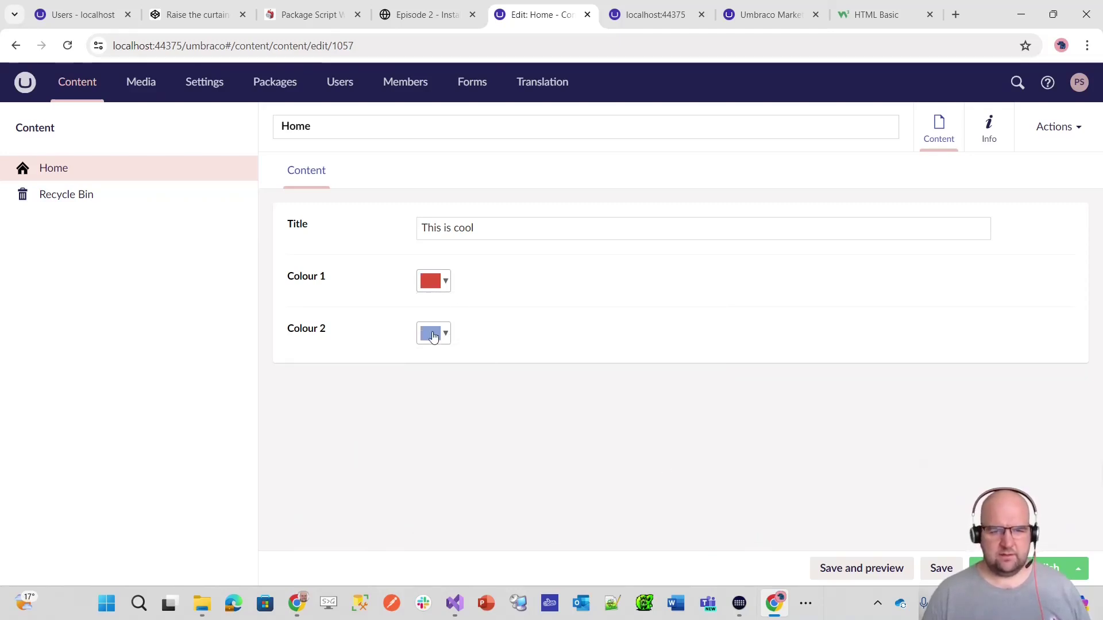
- Reconfirm light blue for Colour 2 and red for Colour 1, then go to the Home Page document type
left_click(448, 339)
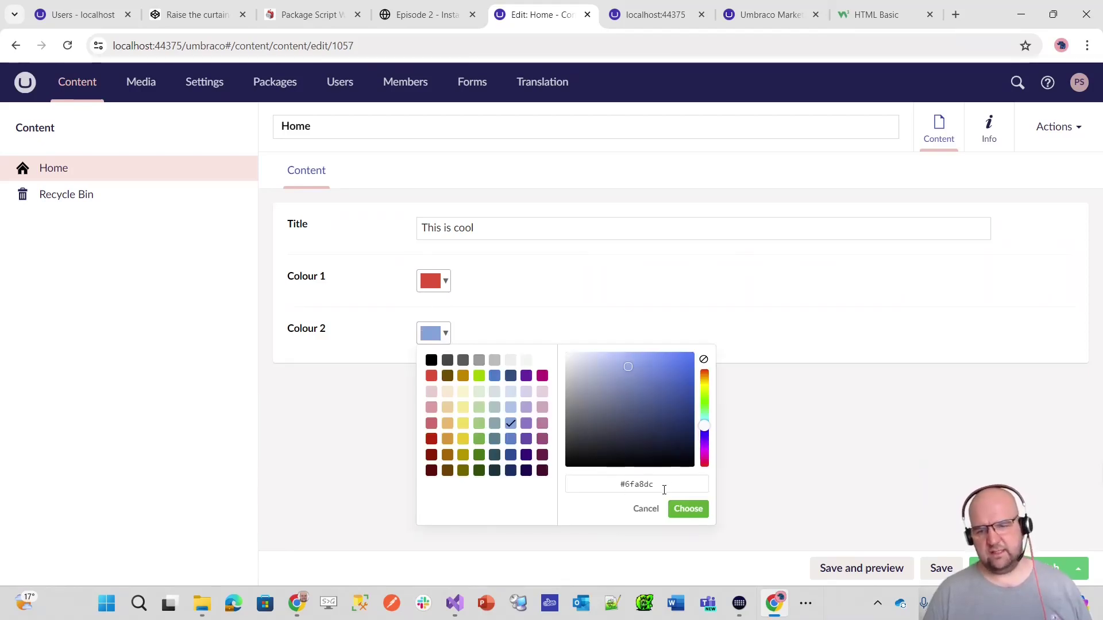
left_click(688, 510)
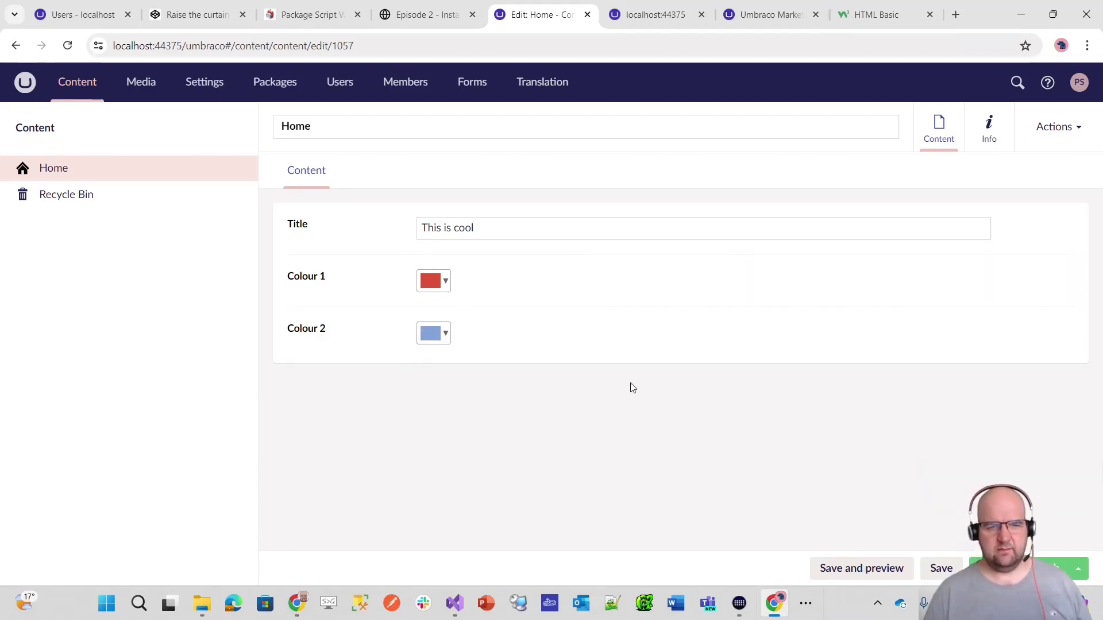
left_click(448, 285)
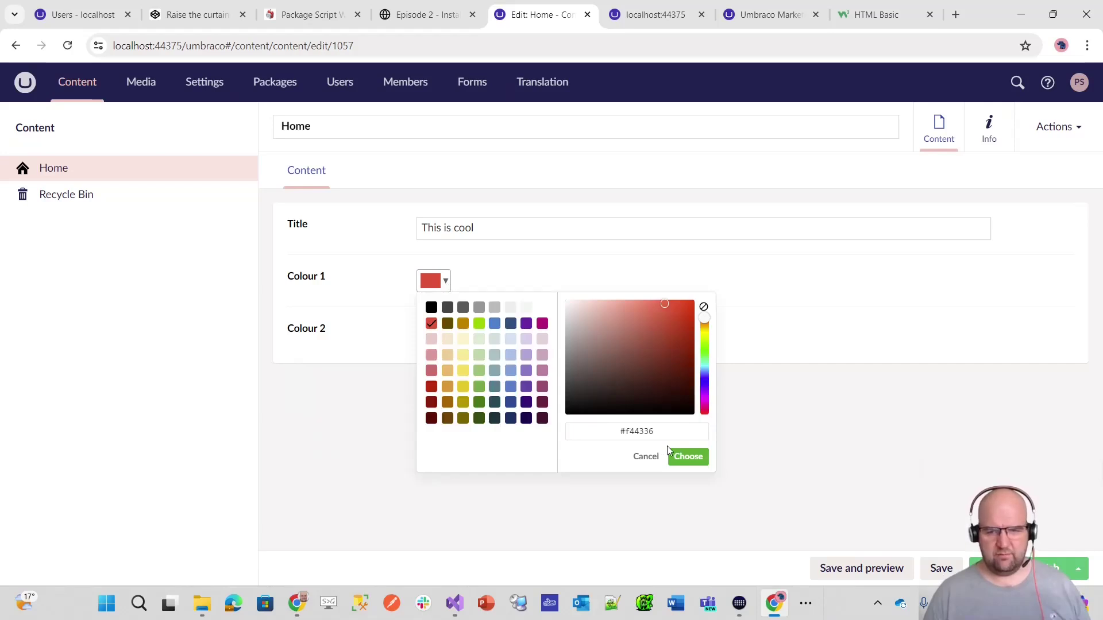
left_click(701, 458)
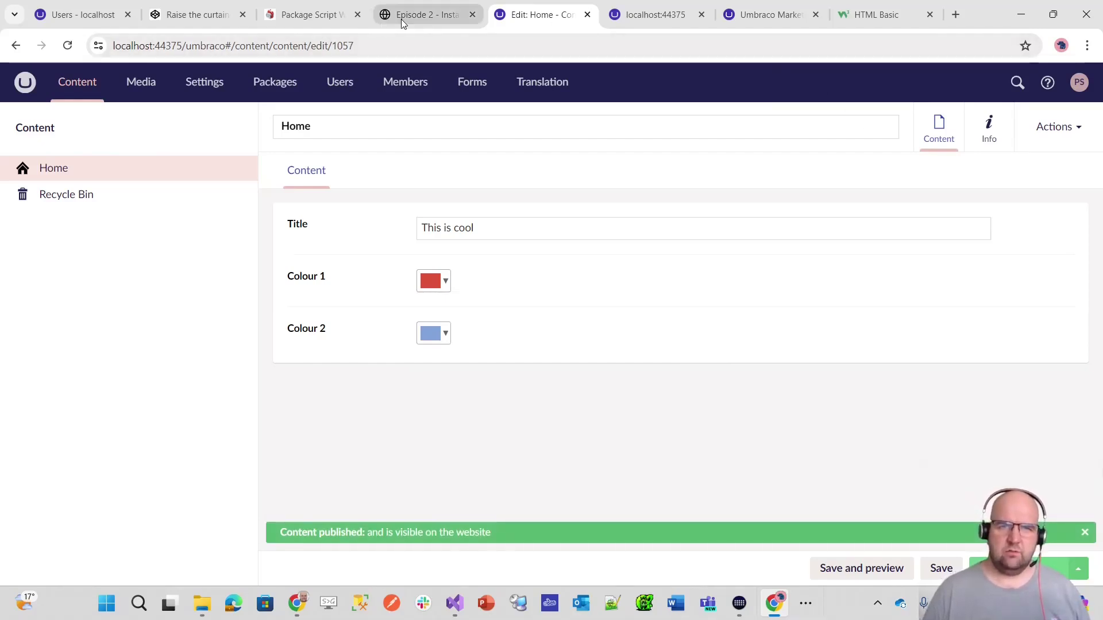
mouse_move(210, 19)
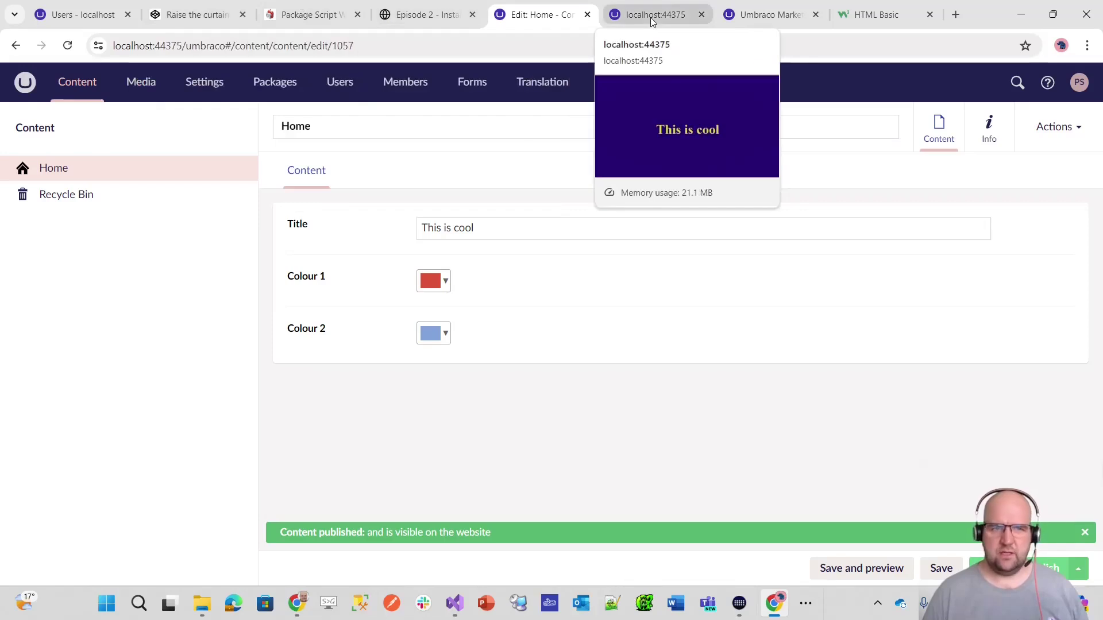
left_click(203, 86)
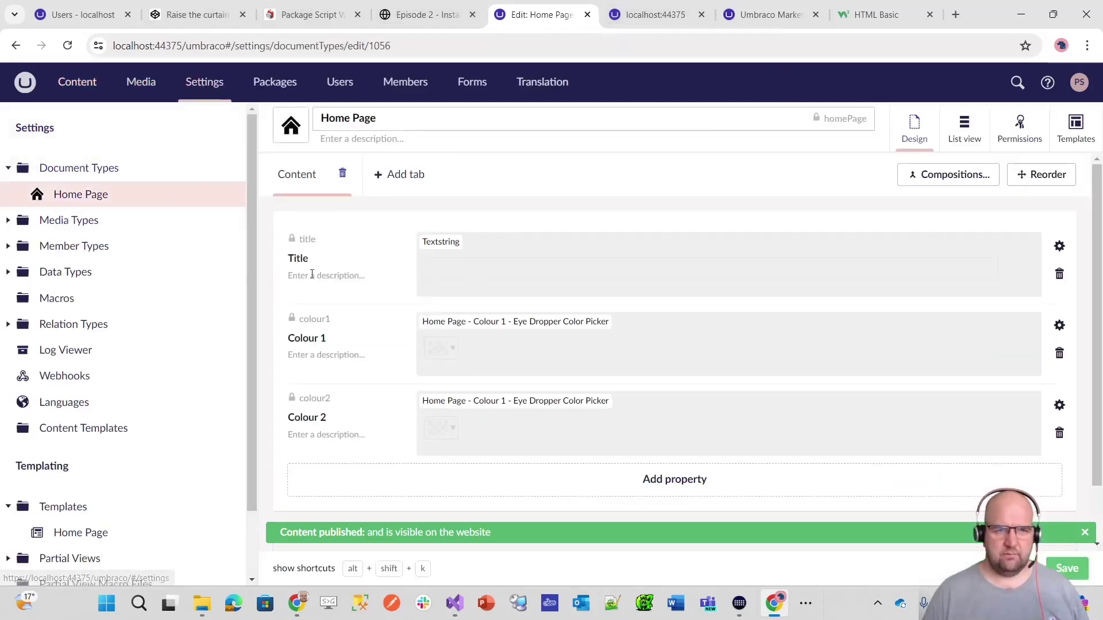
left_click(82, 532)
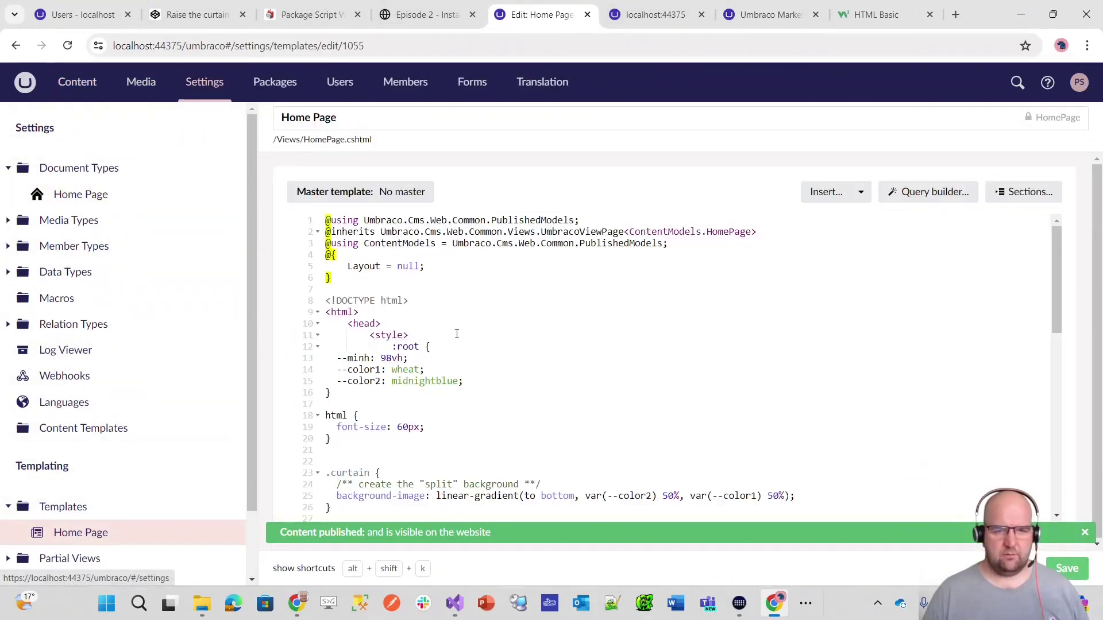
left_click(409, 362)
double_click(409, 362)
type("@Mo")
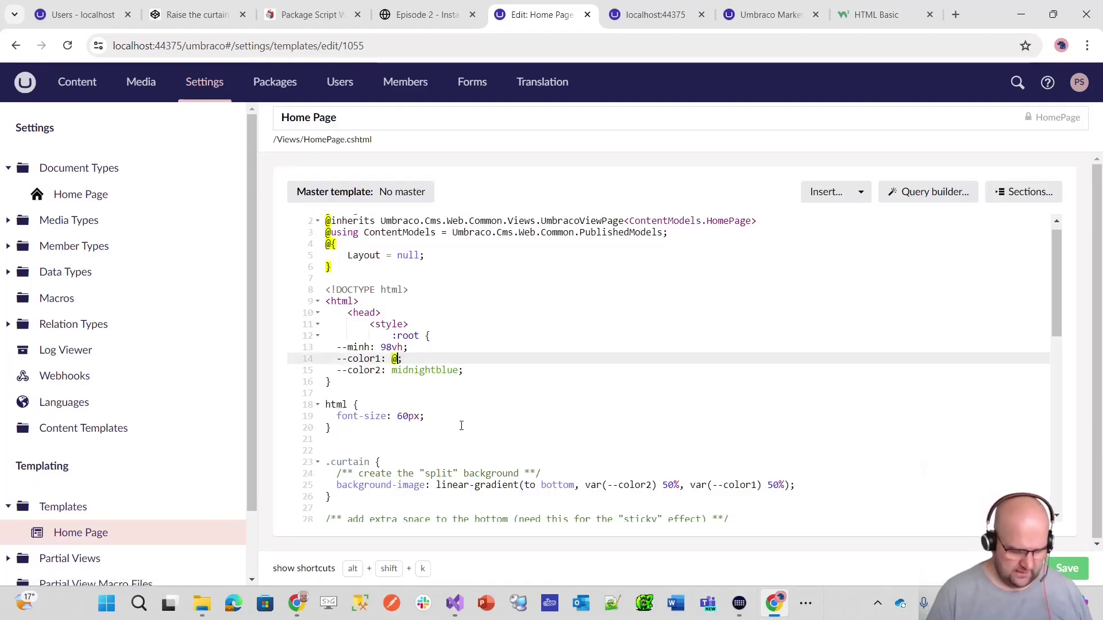
type("del.Colo")
type("ur12")
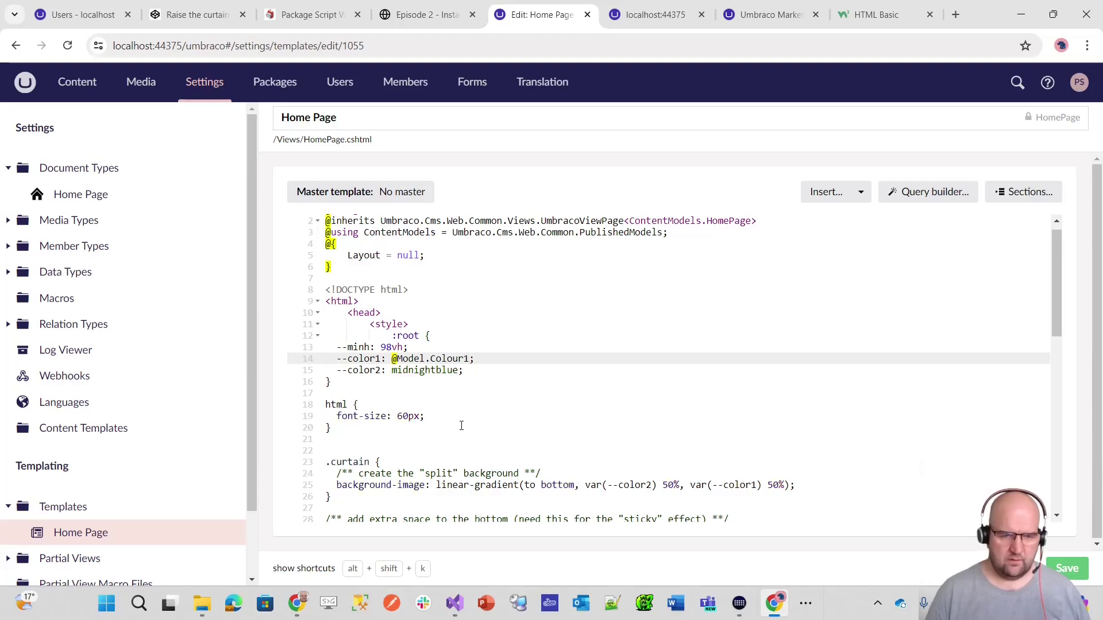
key("Down")
key("Left")
key("ctrl+shift+Left")
type("@Model")
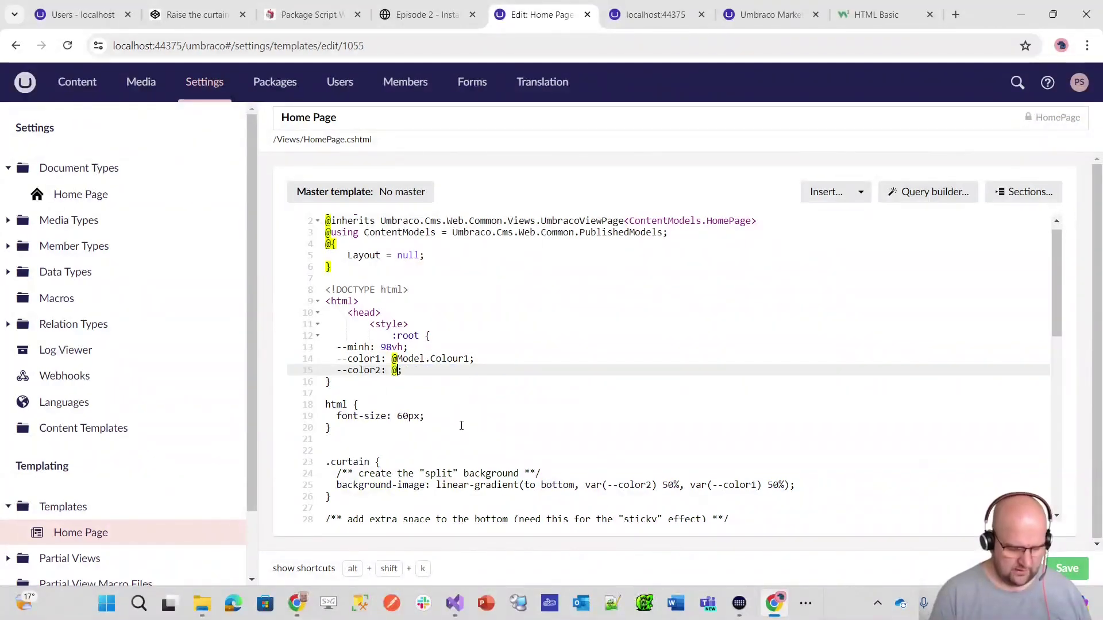
type(".Colour2")
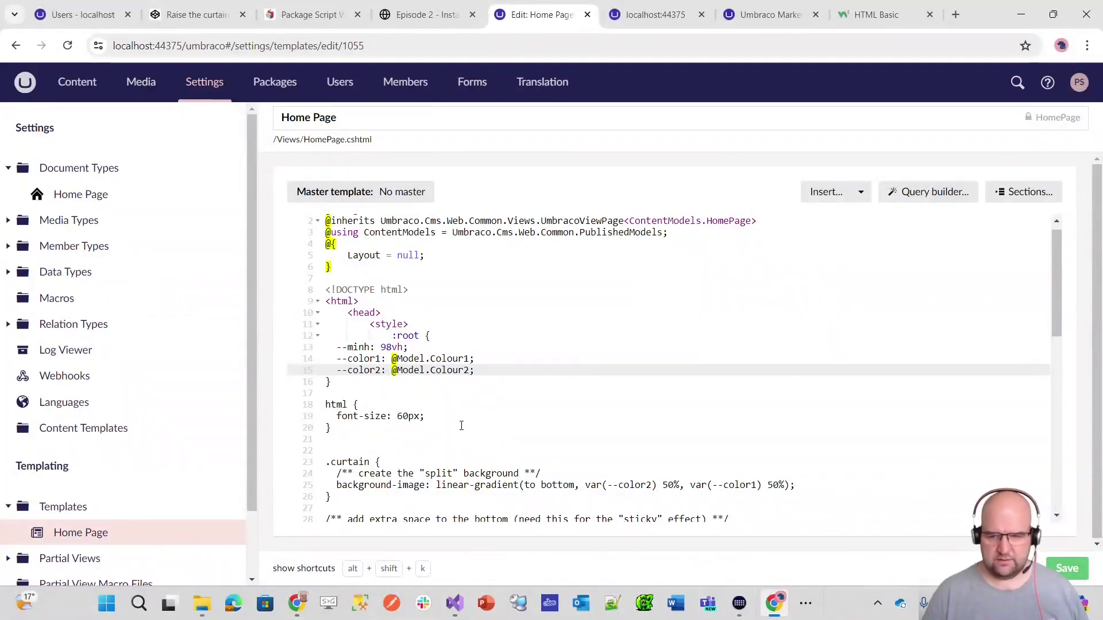
key("ctrl+s")
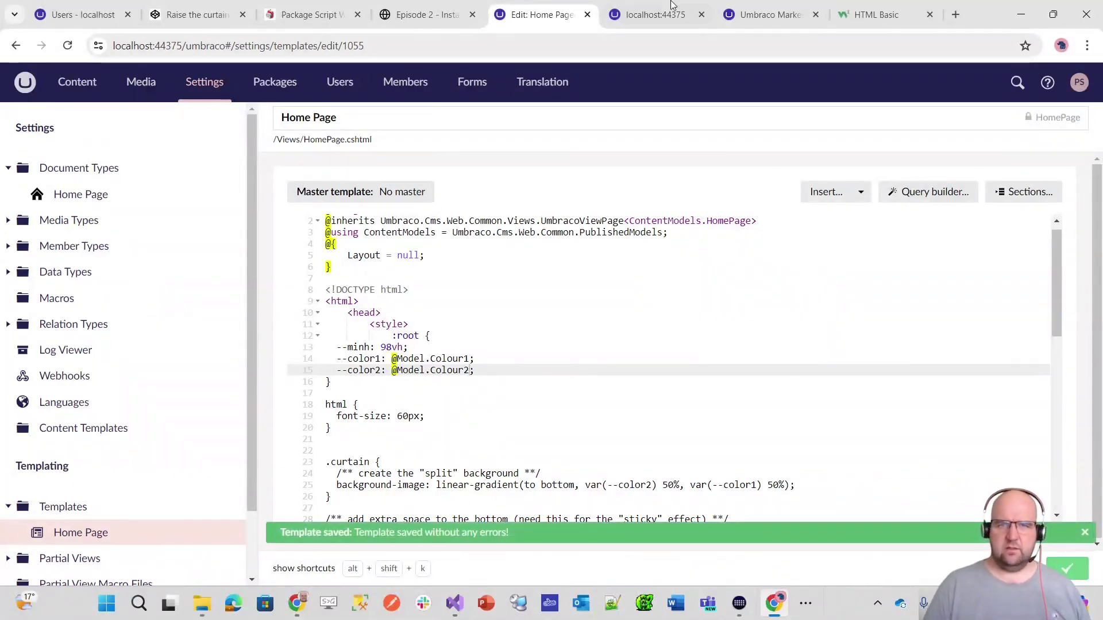
left_click(685, 20)
- Reload the live Home page and check the new light blue and red curtain colours
key("F5")
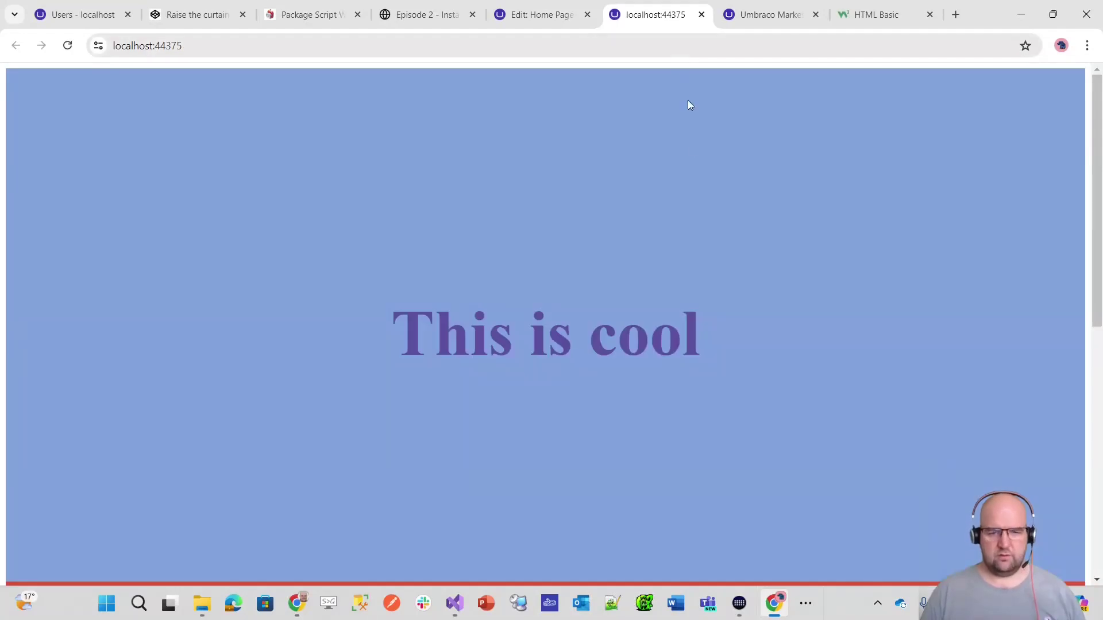
scroll(710, 264, "down", 5)
scroll(712, 264, "up", 5)
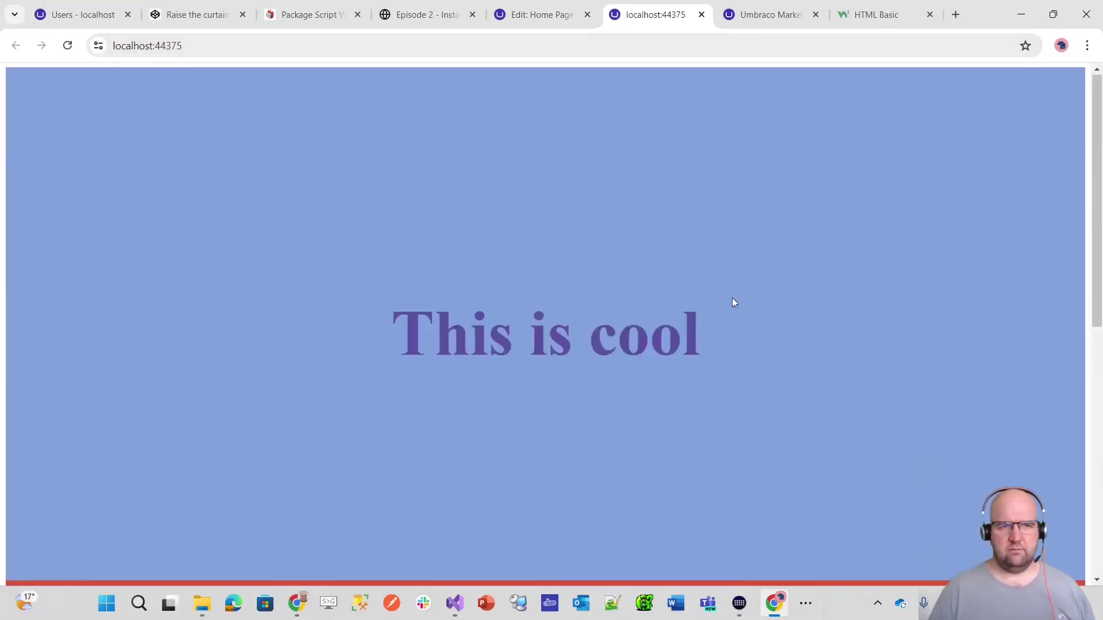
scroll(734, 300, "down", 5)
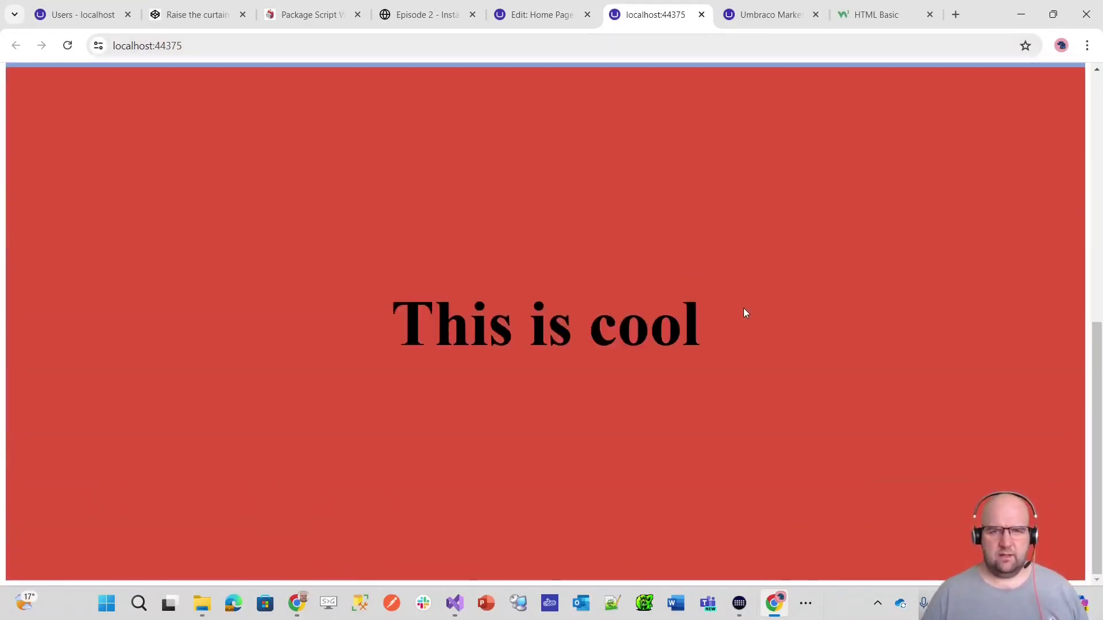
scroll(689, 201, "up", 5)
left_click(543, 14)
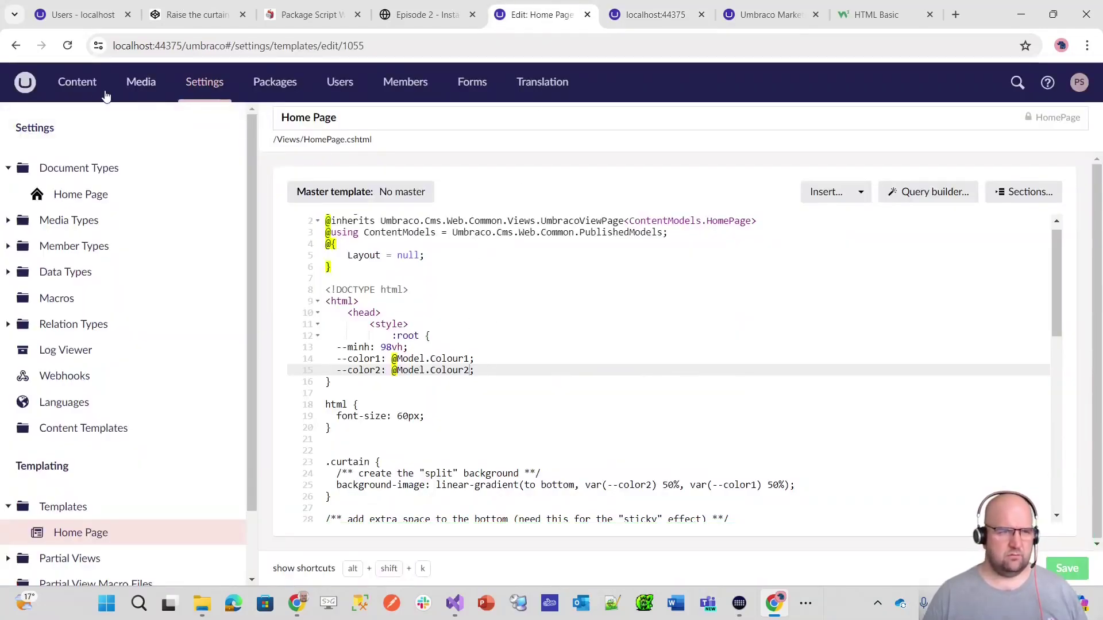
left_click(63, 84)
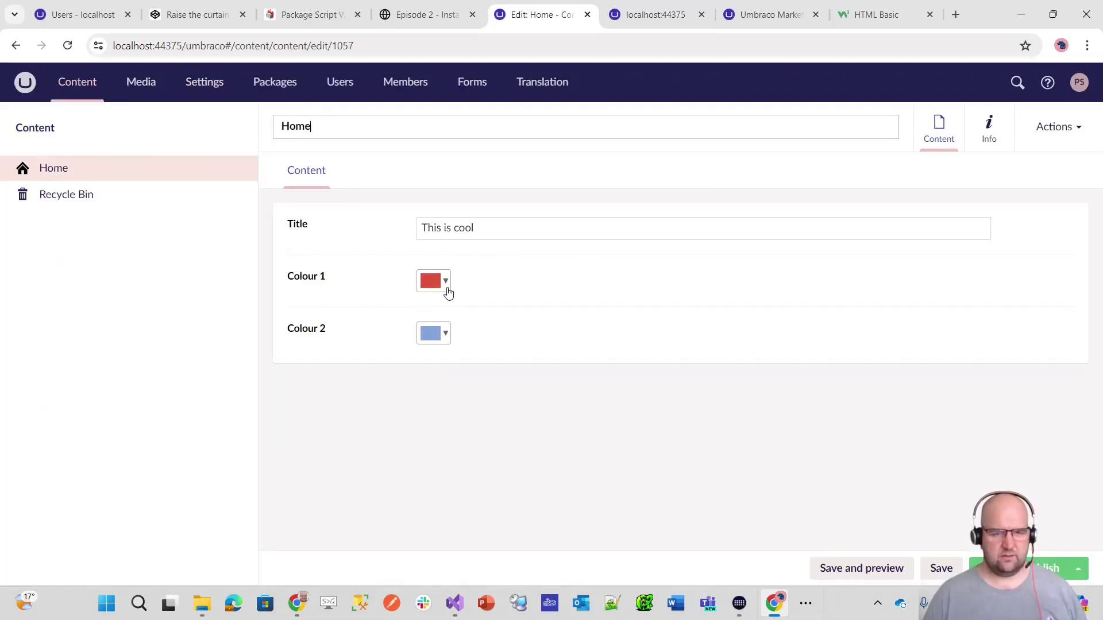
left_click(648, 17)
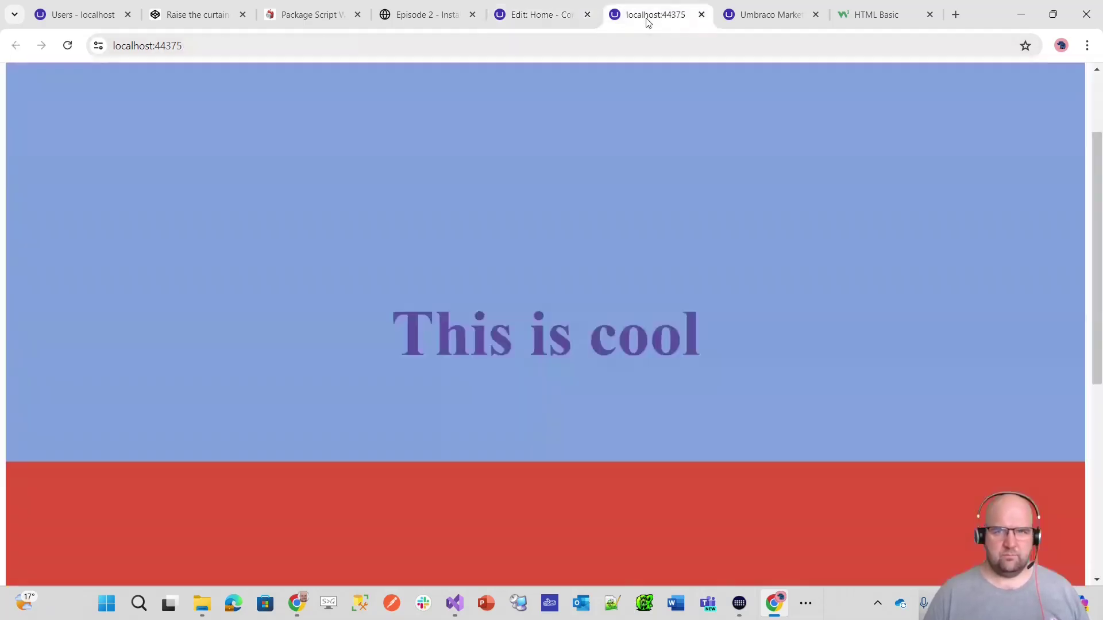
left_click(547, 17)
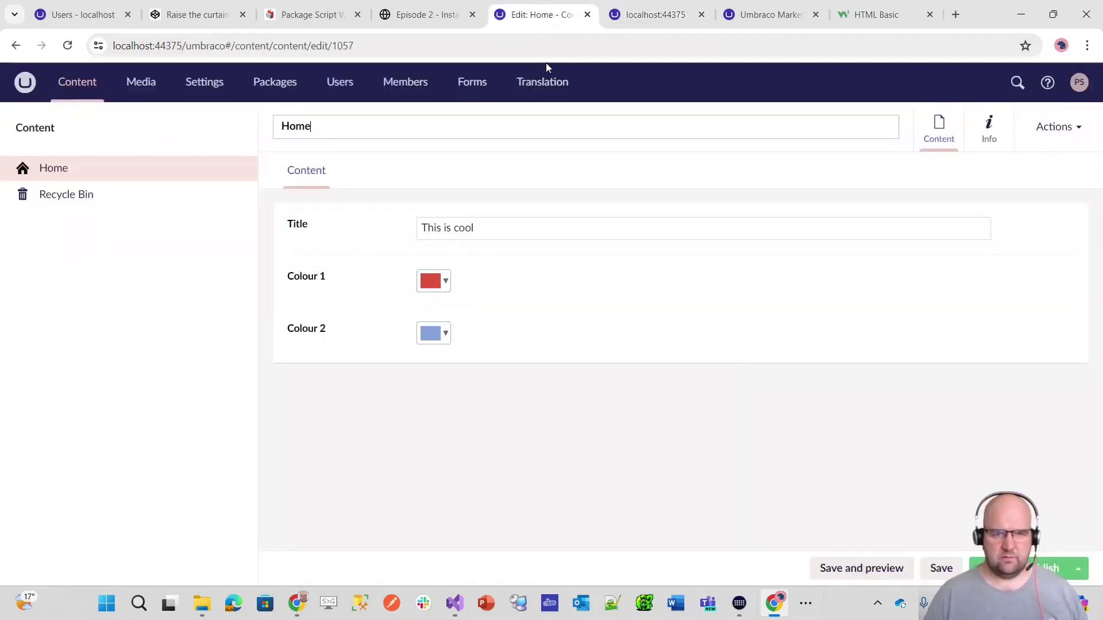
- Compare the CodePen curtain example against the live page's 'This is cool' heading
left_click(227, 16)
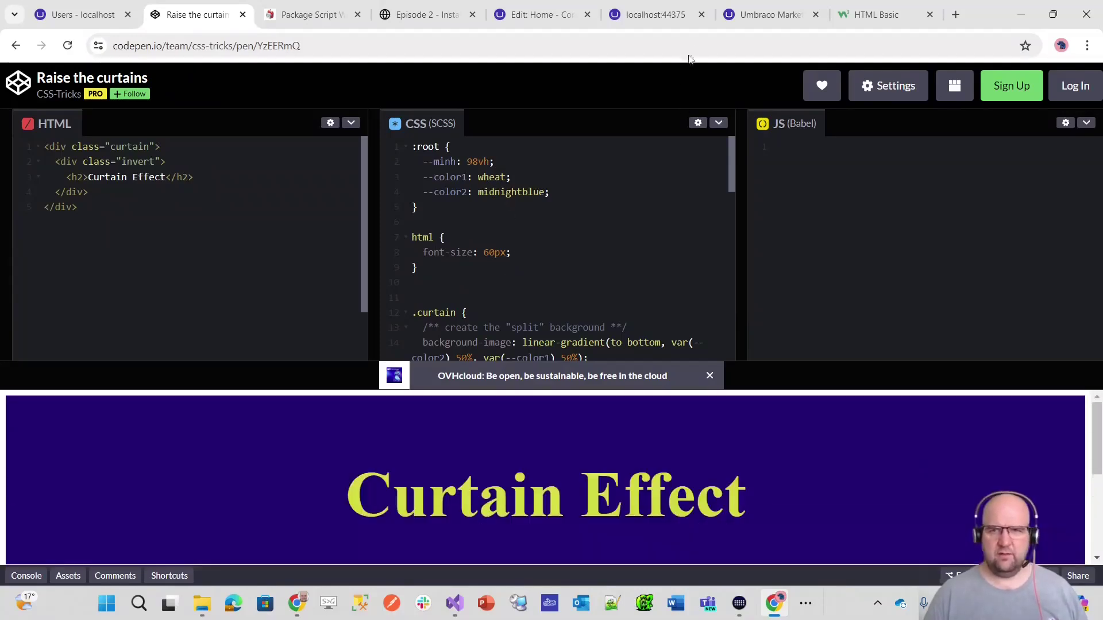
left_click(658, 23)
scroll(691, 313, "down", 5)
scroll(691, 313, "up", 5)
scroll(643, 343, "down", 3)
scroll(601, 326, "up", 2)
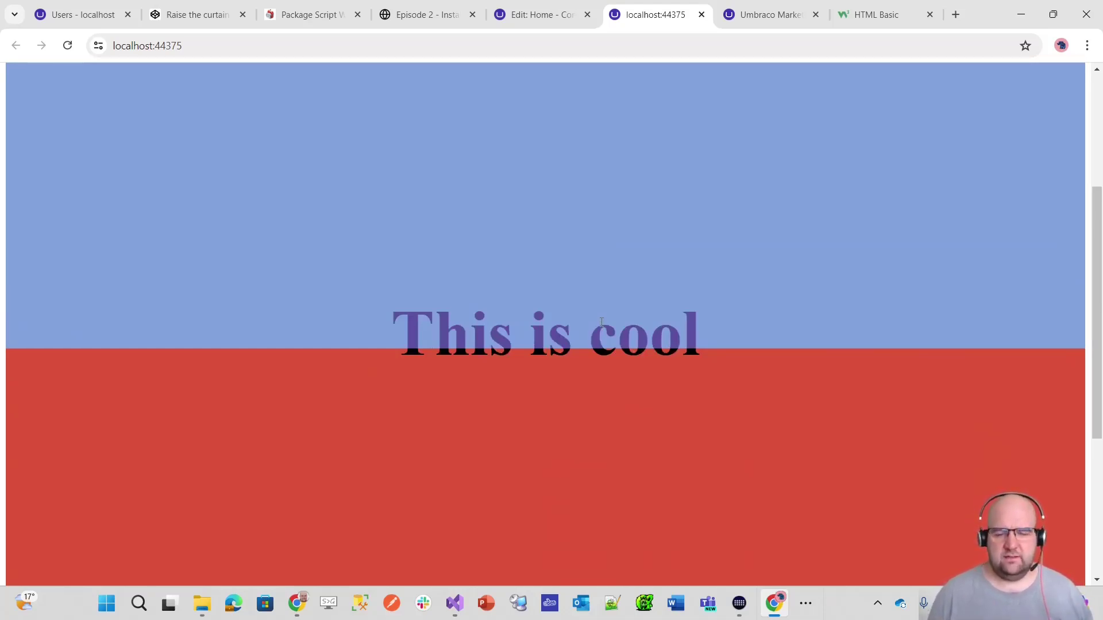
left_click_drag(708, 332, 407, 325)
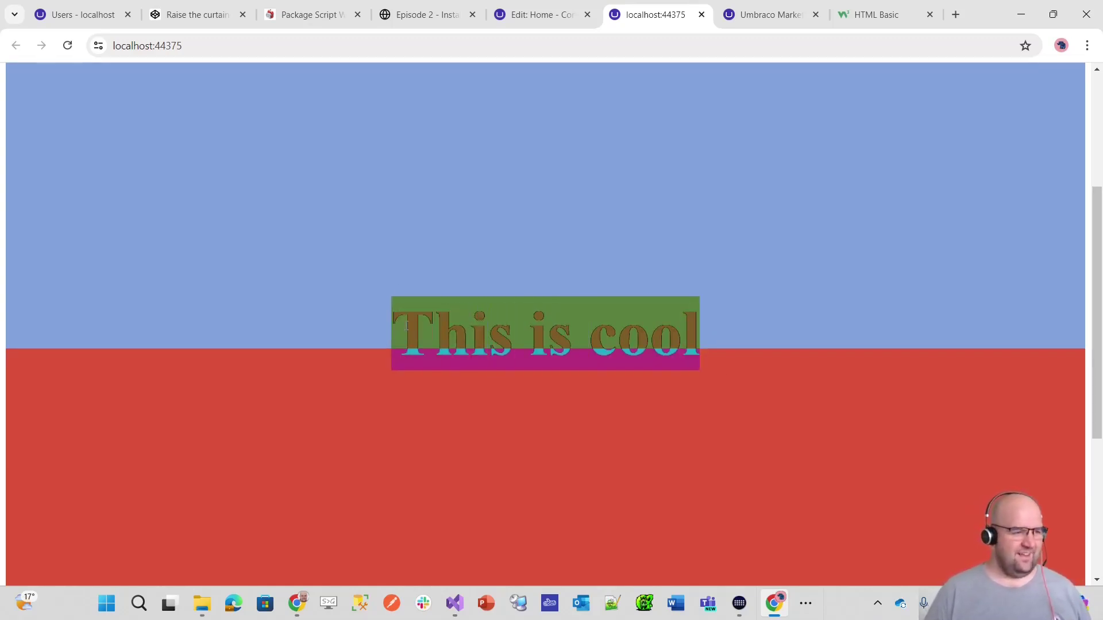
scroll(600, 268, "down", 1)
scroll(597, 218, "up", 3)
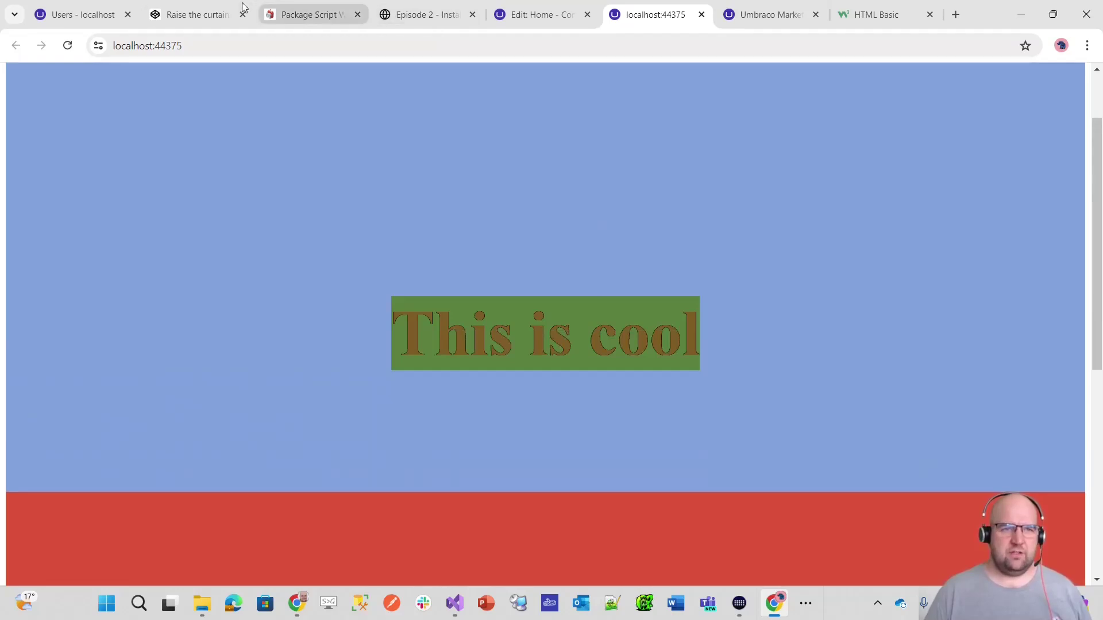
- Select and copy the HTML of the CodePen Gradient Borders example
left_click(427, 14)
scroll(597, 373, "down", 7)
scroll(621, 390, "down", 3)
scroll(619, 386, "up", 1)
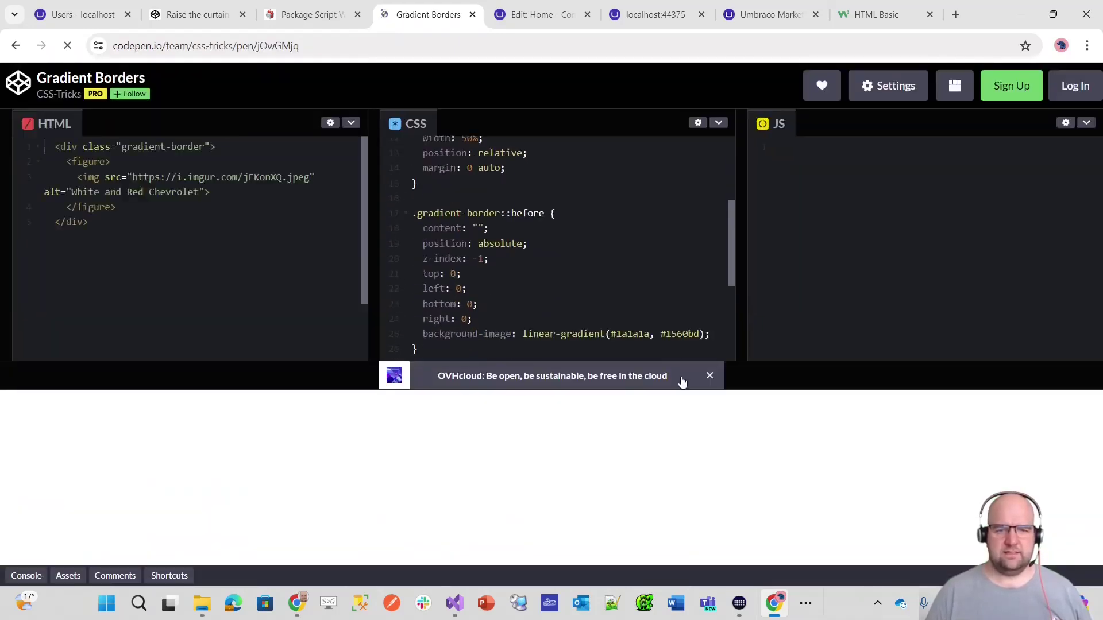
scroll(891, 519, "down", 3)
scroll(905, 524, "up", 3)
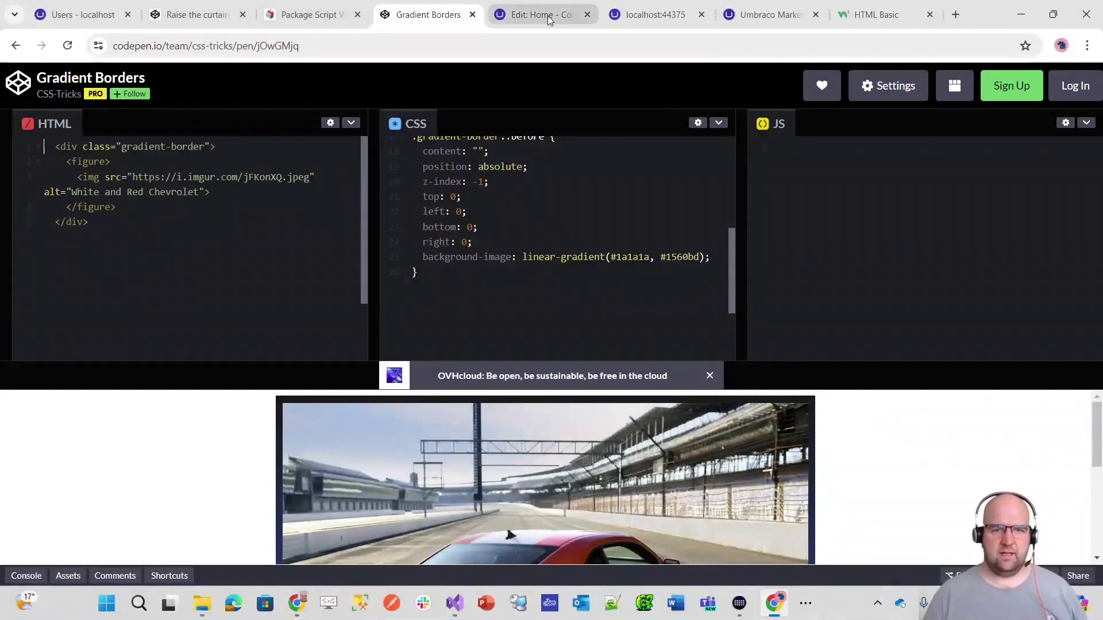
left_click_drag(89, 223, 48, 141)
key("ctrl+c")
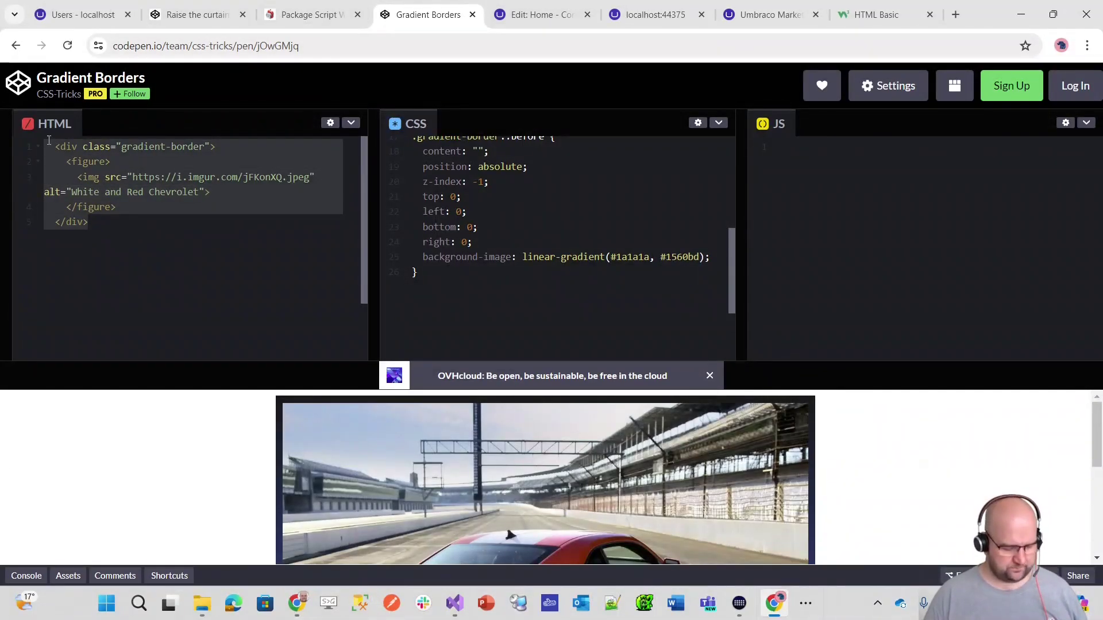
- Open the Home Page template in the Umbraco back office for editing
left_click(543, 15)
left_click(205, 81)
scroll(429, 365, "down", 2)
scroll(429, 366, "up", 1)
scroll(436, 374, "down", 8)
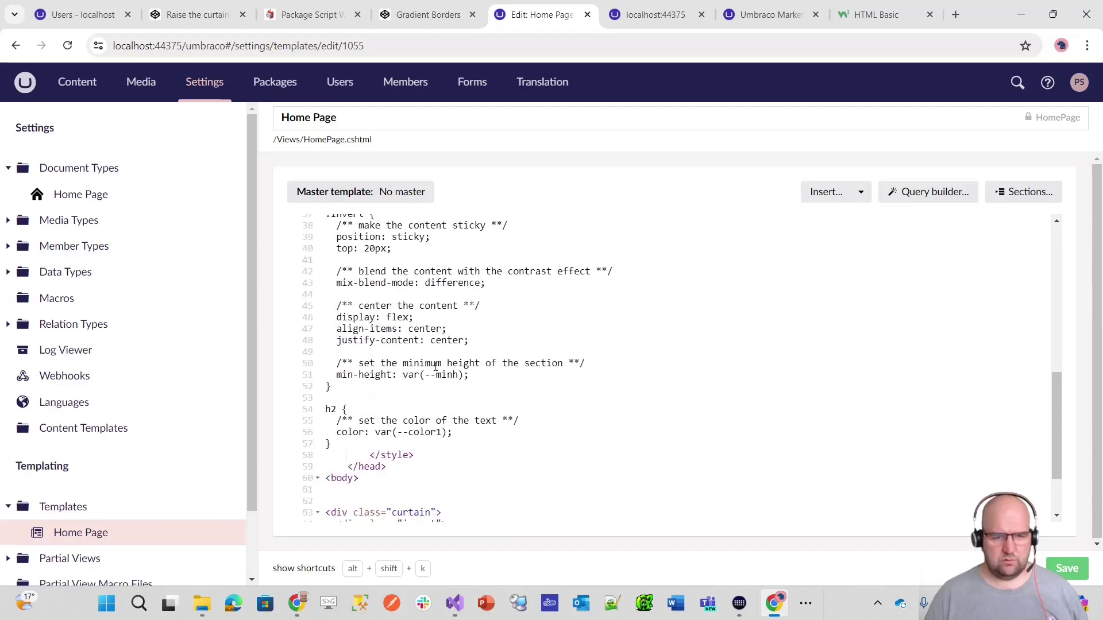
- Replace the template's curtain markup with the pasted gradient-border image HTML
left_click_drag(415, 463, 315, 423)
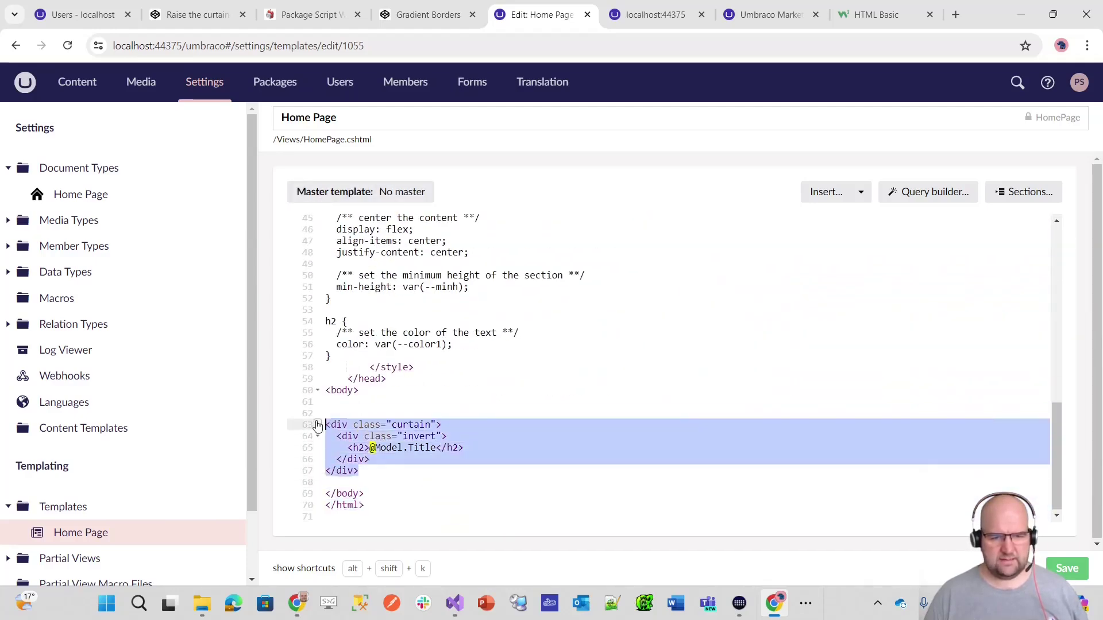
key("ctrl+v")
scroll(395, 429, "up", 5)
scroll(442, 428, "down", 4)
- Paste the Gradient Borders CSS over the template's old style rules and save the template
left_click(196, 15)
scroll(402, 258, "down", 1)
scroll(467, 193, "up", 1)
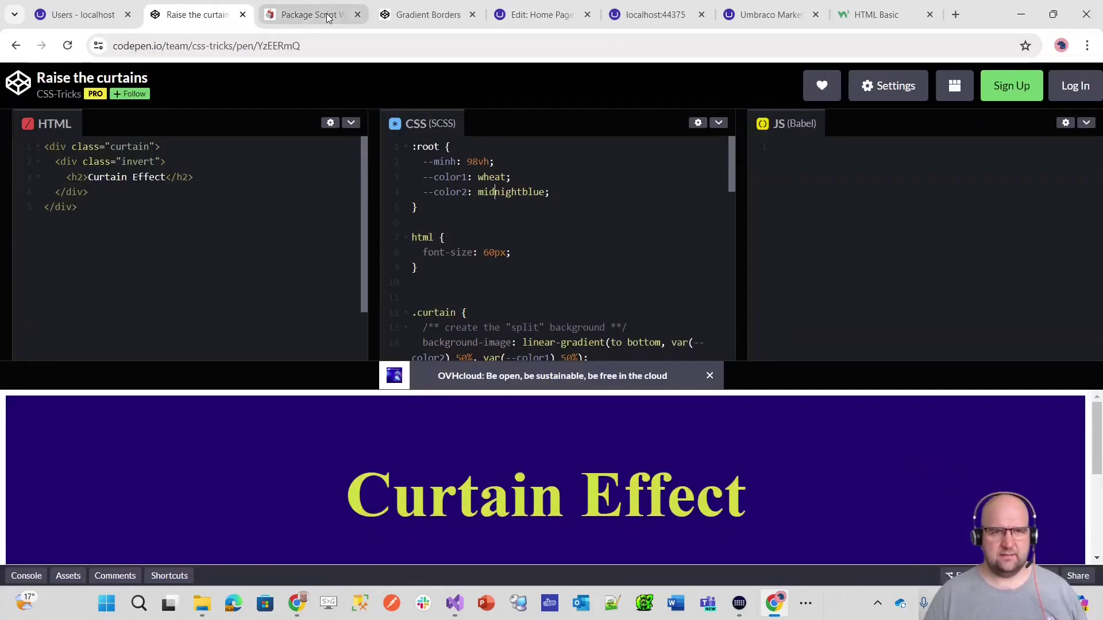
left_click(444, 13)
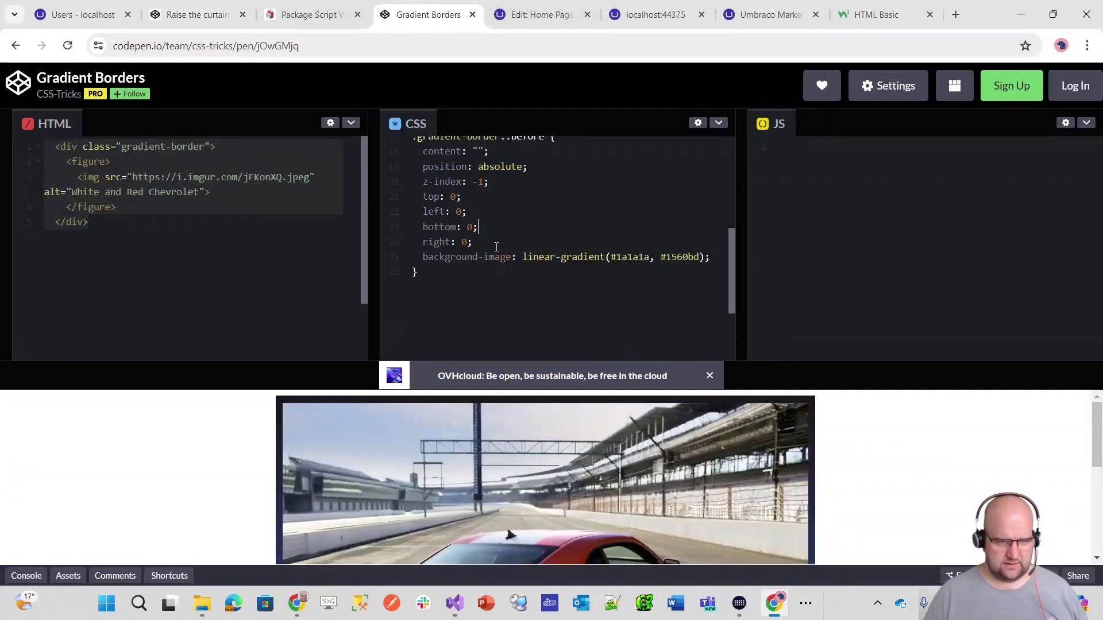
key("ctrl+a")
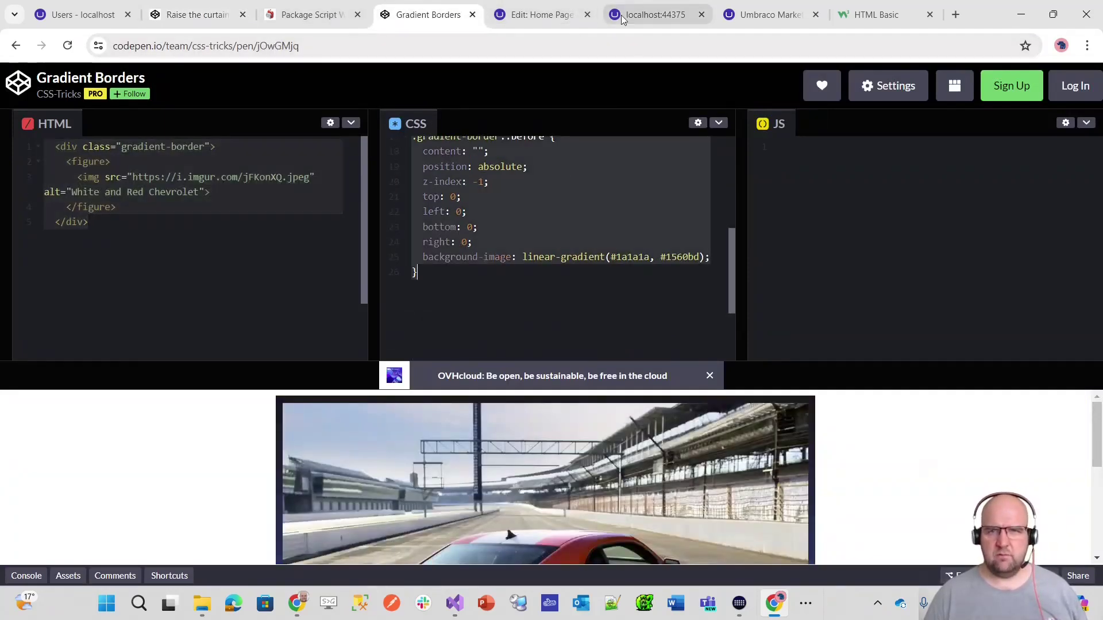
left_click(551, 14)
left_click_drag(356, 411, 315, 348)
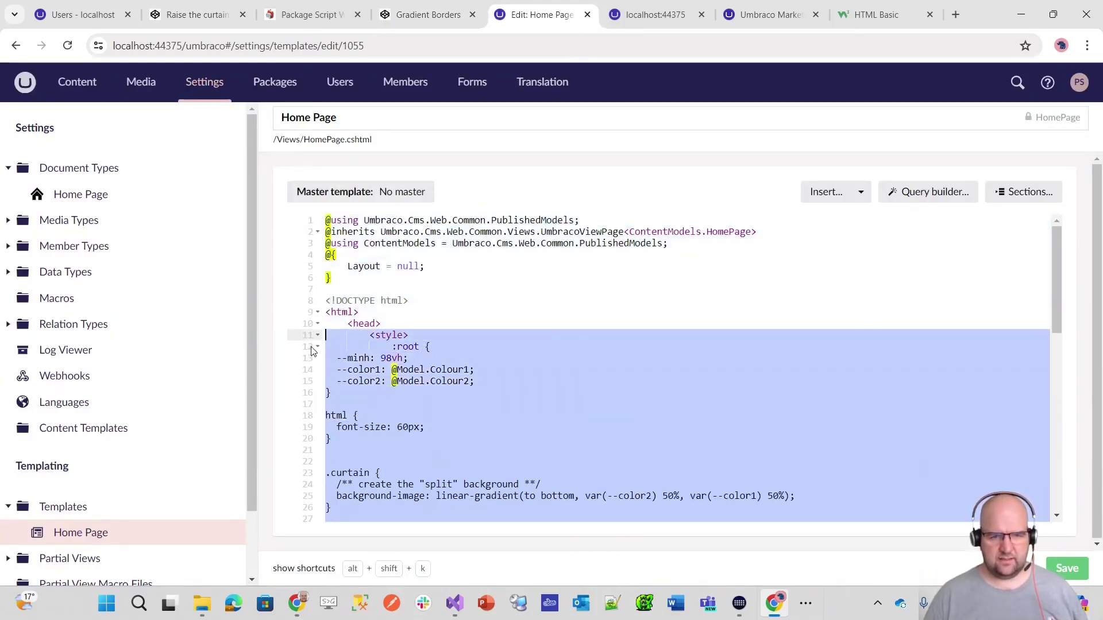
type("figure {   margin: 0;   padding: 10px; }  img {     width: 100%;     display: block; }  .gradient-border {     width: 50%;     position: relative;     margin: 0 auto; }  .gradient-border::before {     content: \"\";     position: absolute;     z-index: -1;     top: 0;     left: 0;     bottom: 0;     right: 0;     background-image: linear-gradient(#1a1a1a, #1560bd); }")
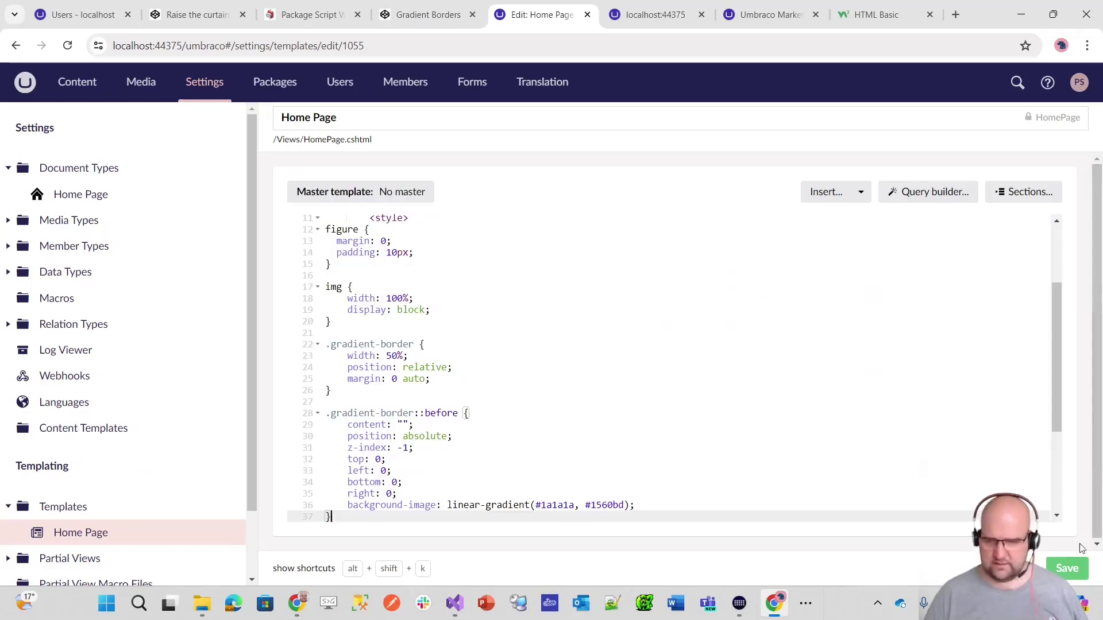
left_click(1071, 577)
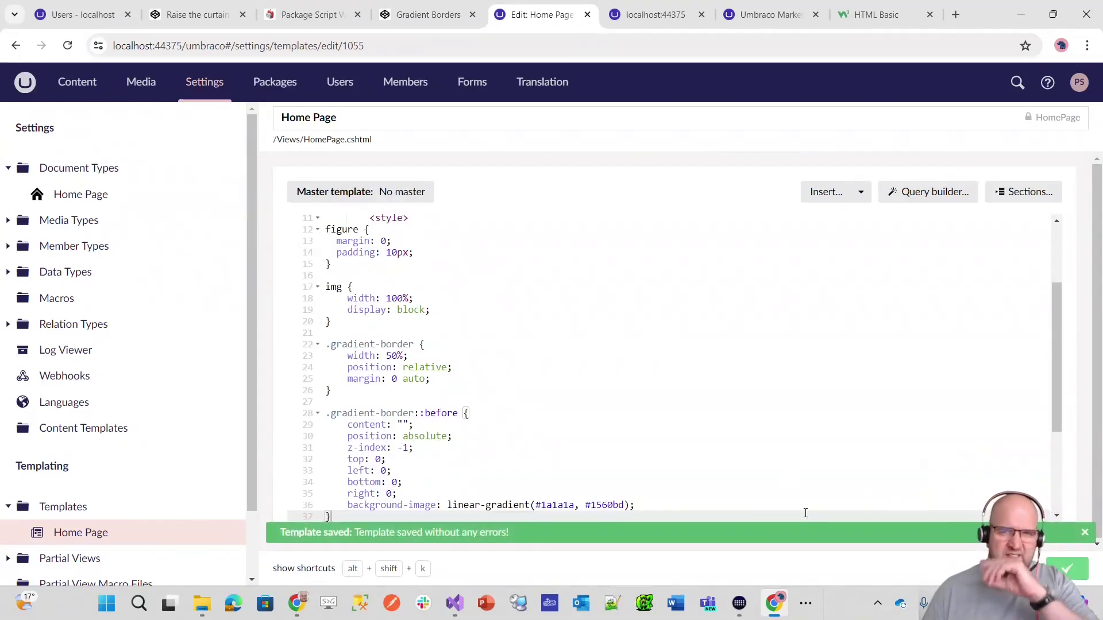
left_click(676, 17)
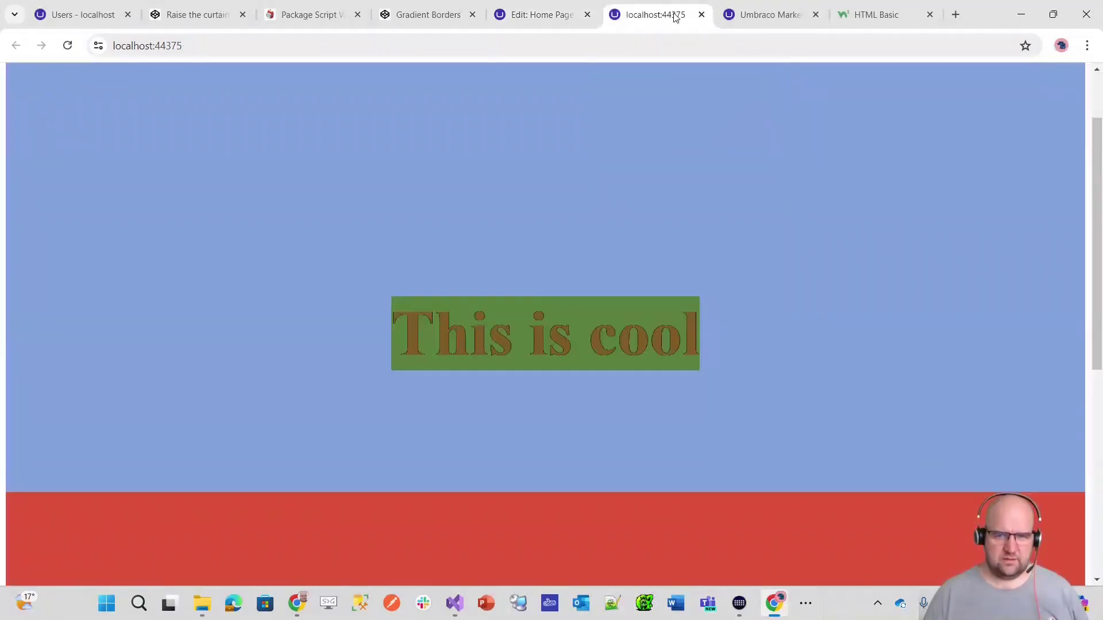
- Reload the live home page to see the car photo inside the dark-to-blue gradient border
key("F5")
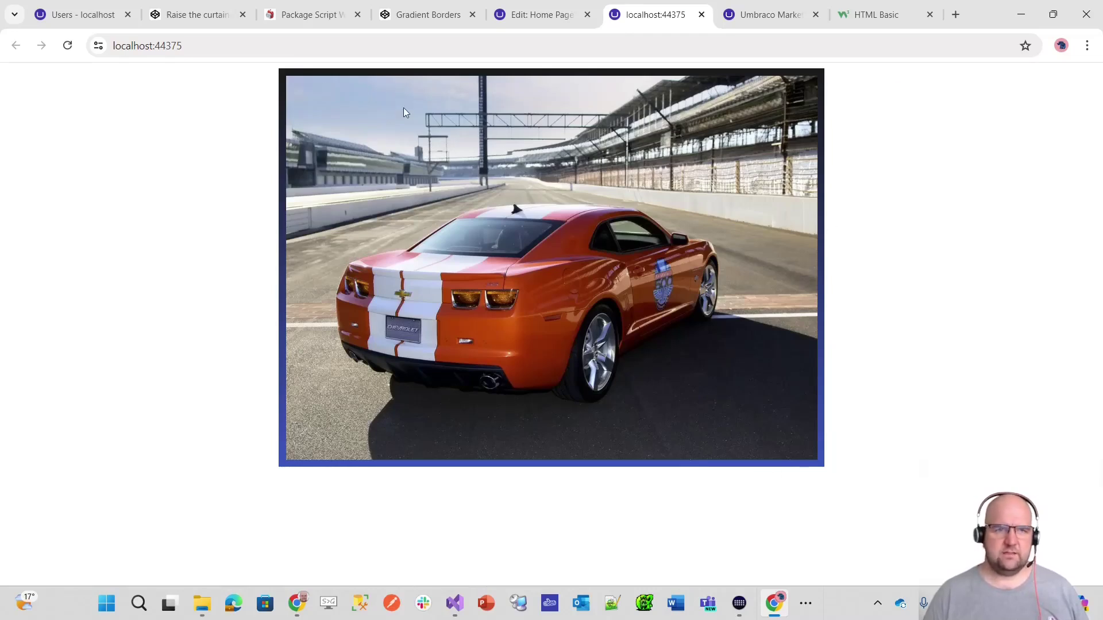
mouse_move(104, 24)
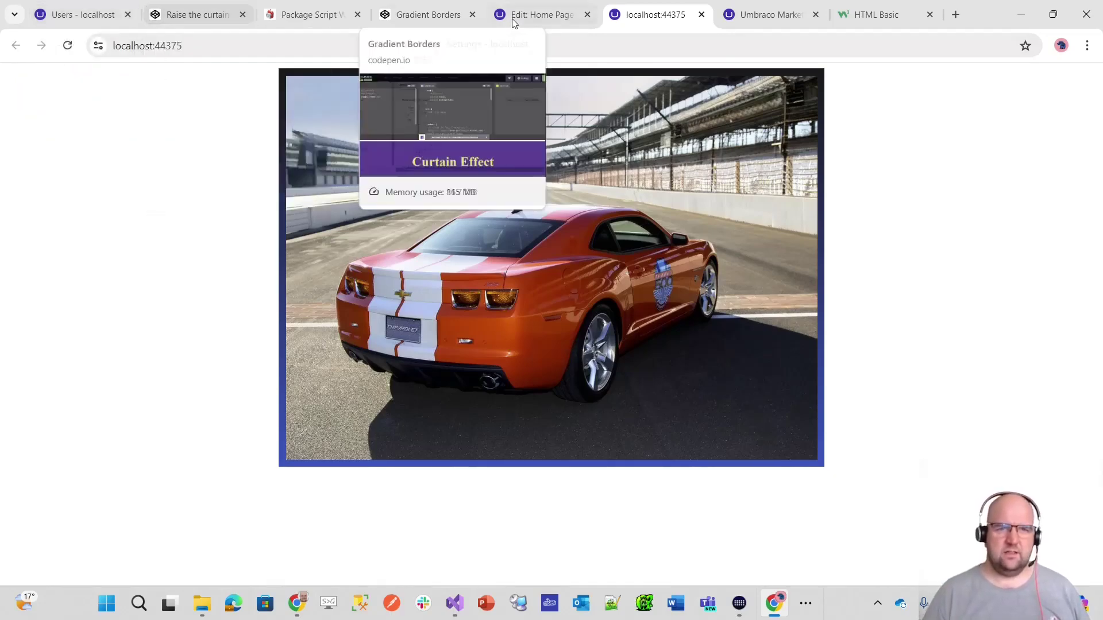
left_click(532, 16)
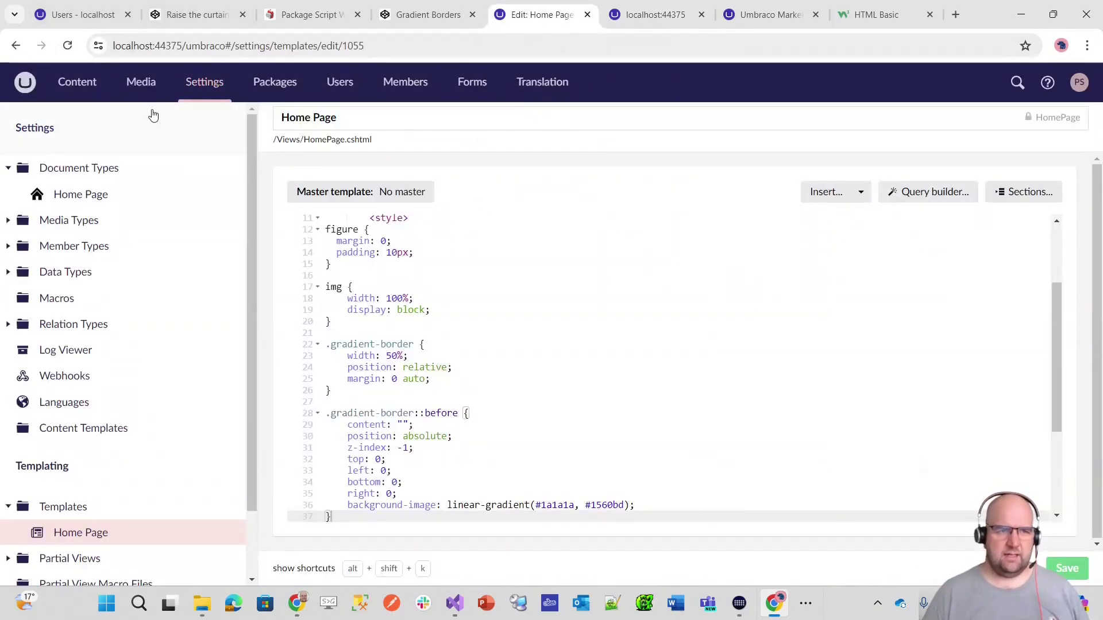
- Add an 'Image' property using the Image Media Picker editor to Home Page and save it
left_click(112, 194)
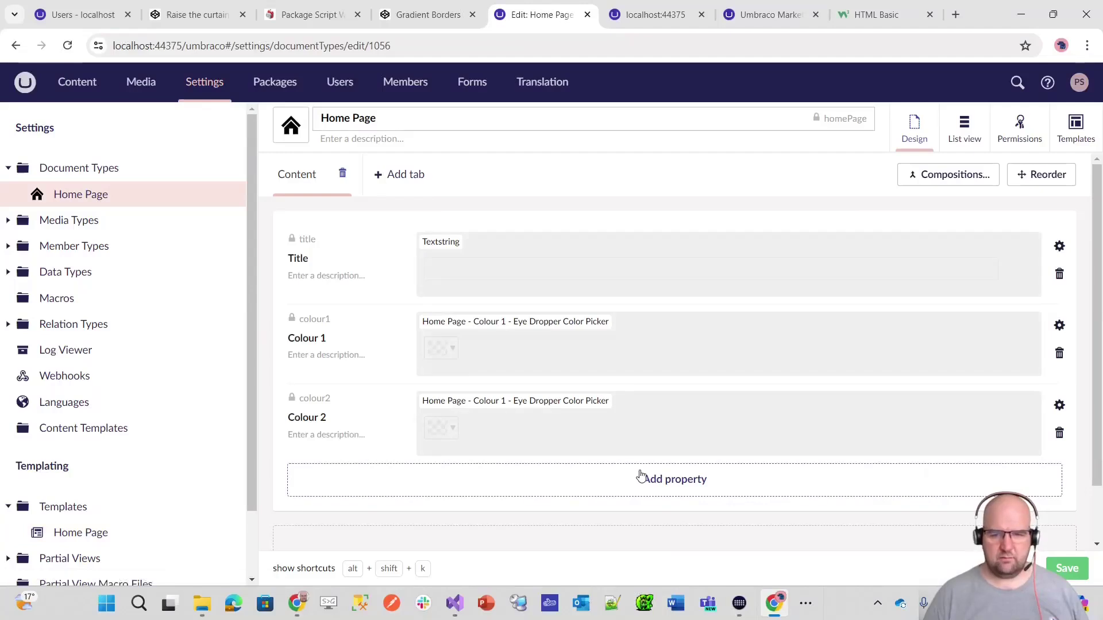
left_click(635, 477)
type("Image")
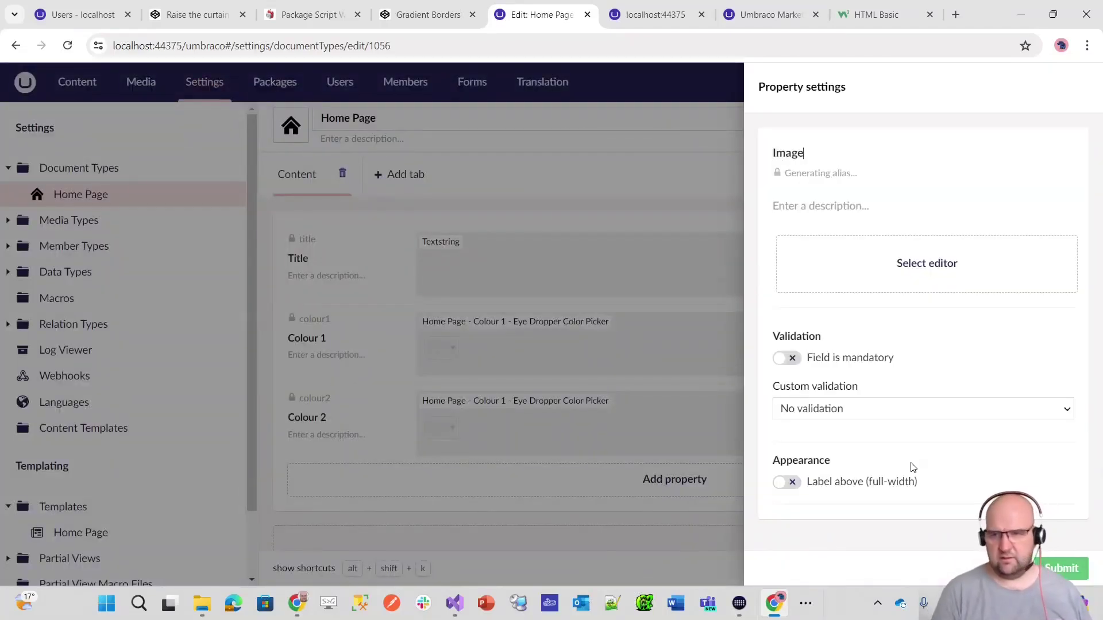
left_click(929, 268)
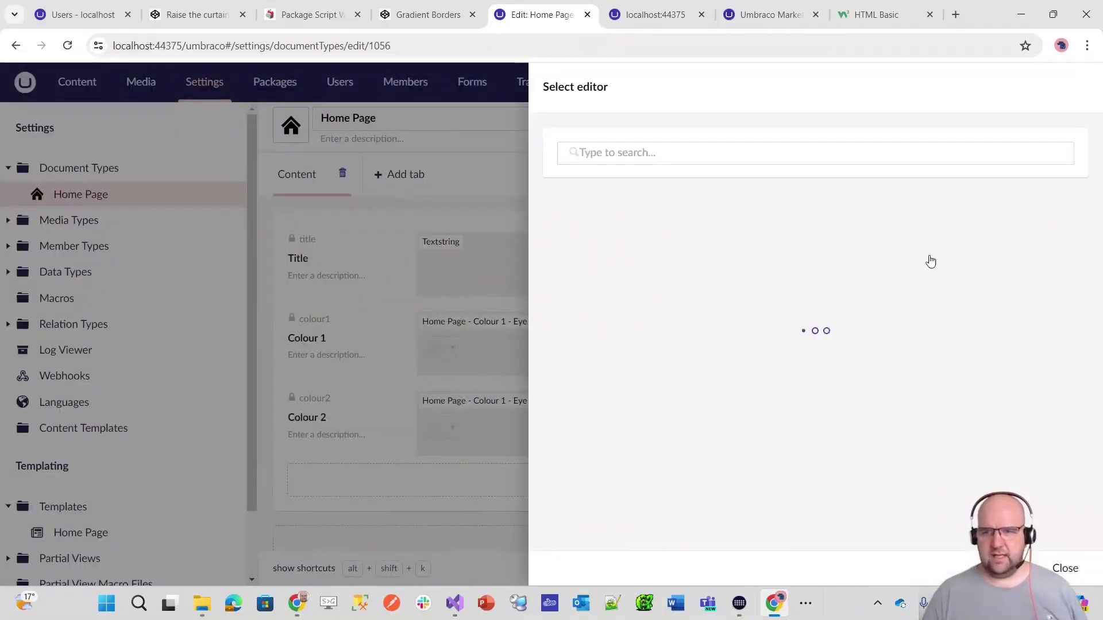
type("Image")
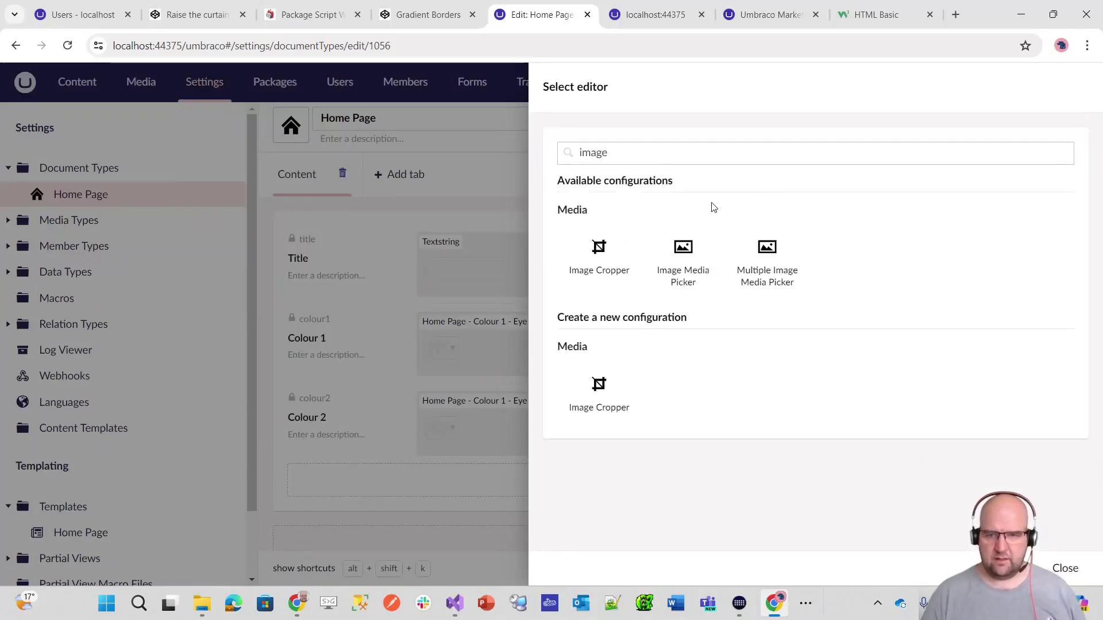
left_click(677, 260)
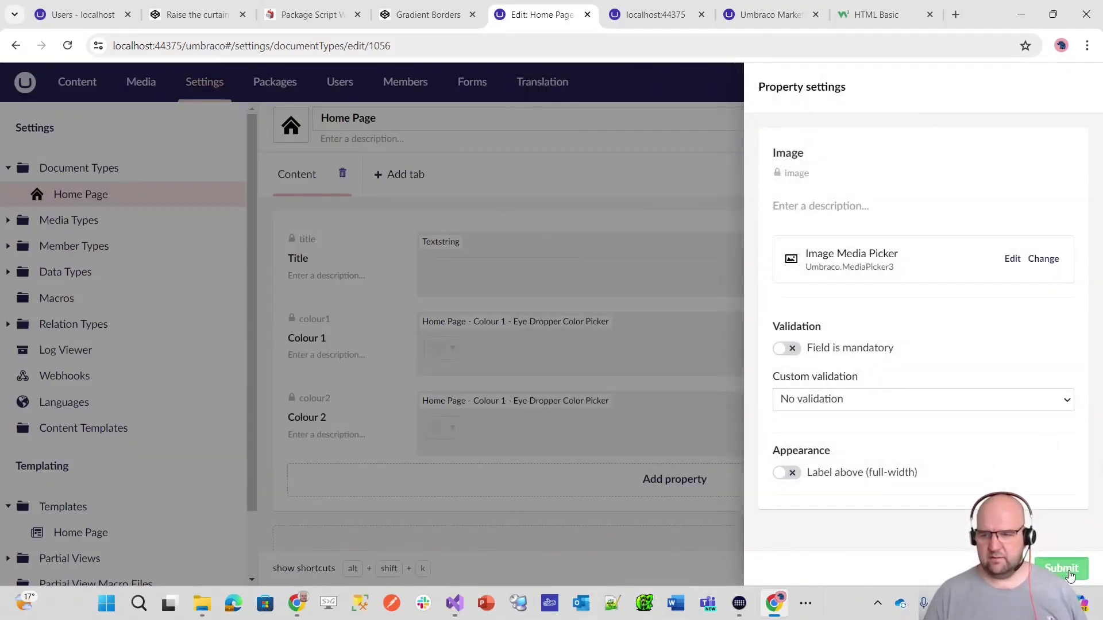
left_click(1066, 569)
left_click(1066, 568)
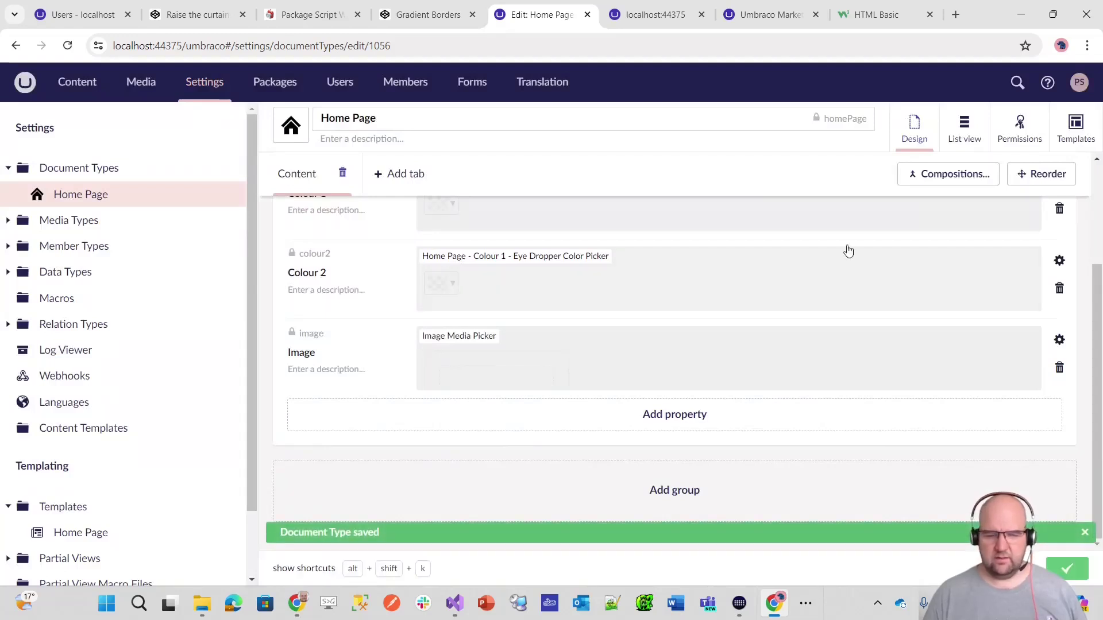
left_click(89, 81)
left_click(207, 84)
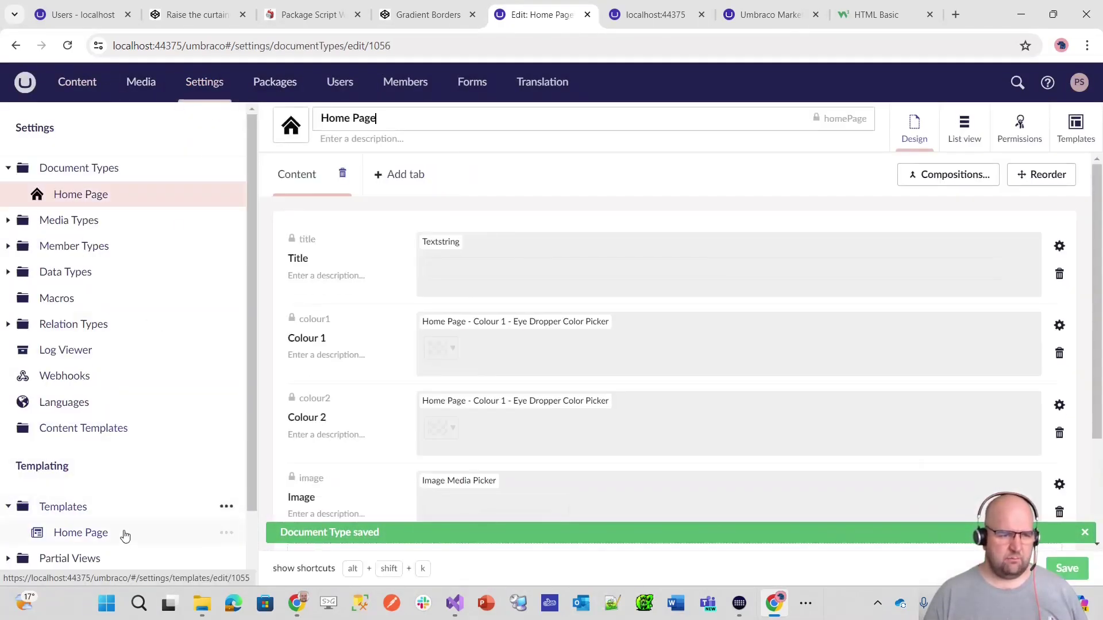
left_click(123, 532)
scroll(739, 346, "down", 5)
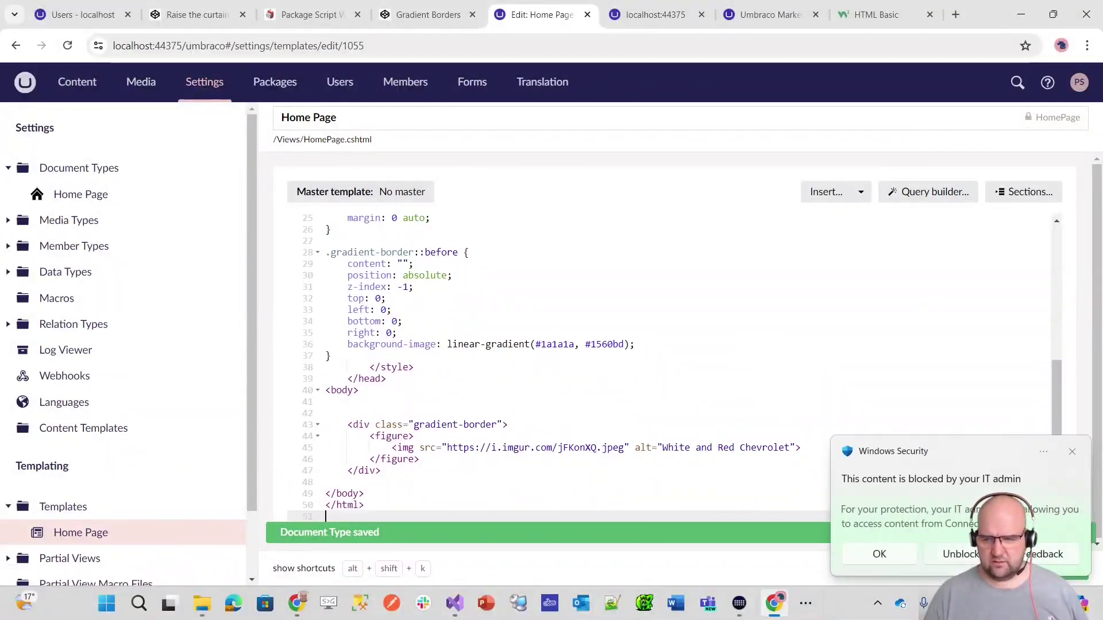
left_click(975, 513)
scroll(640, 408, "up", 2)
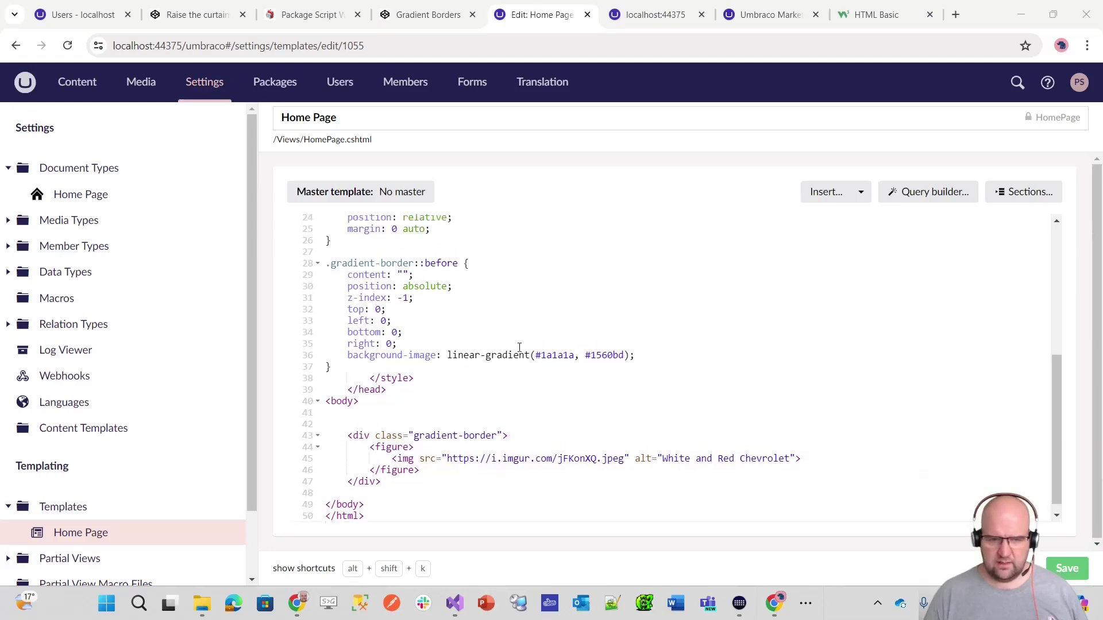
left_click(1072, 451)
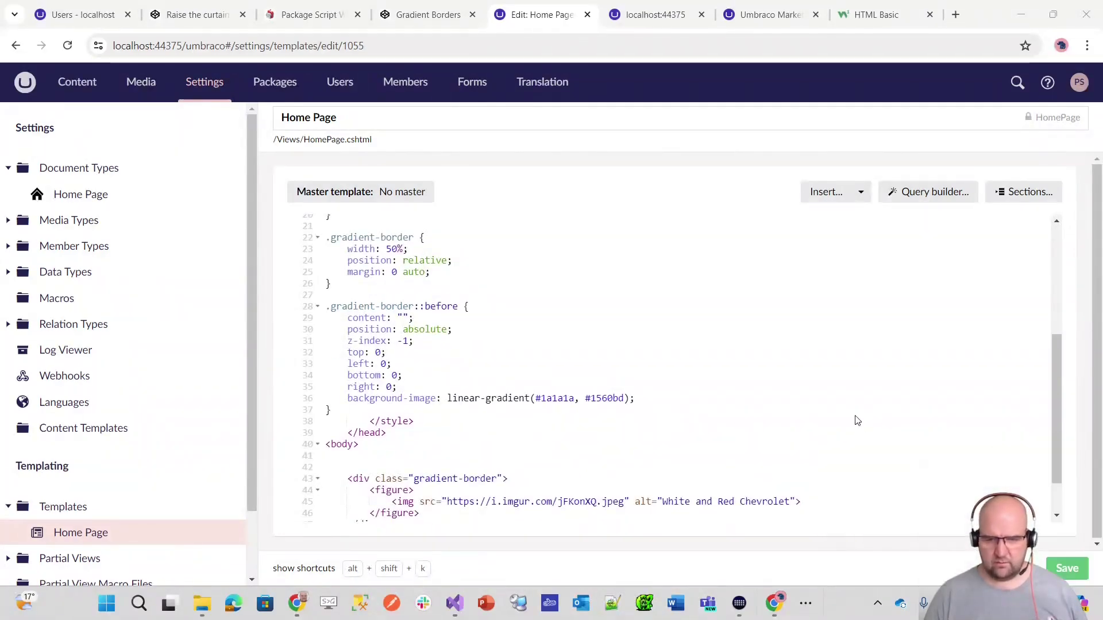
left_click_drag(536, 398, 549, 397)
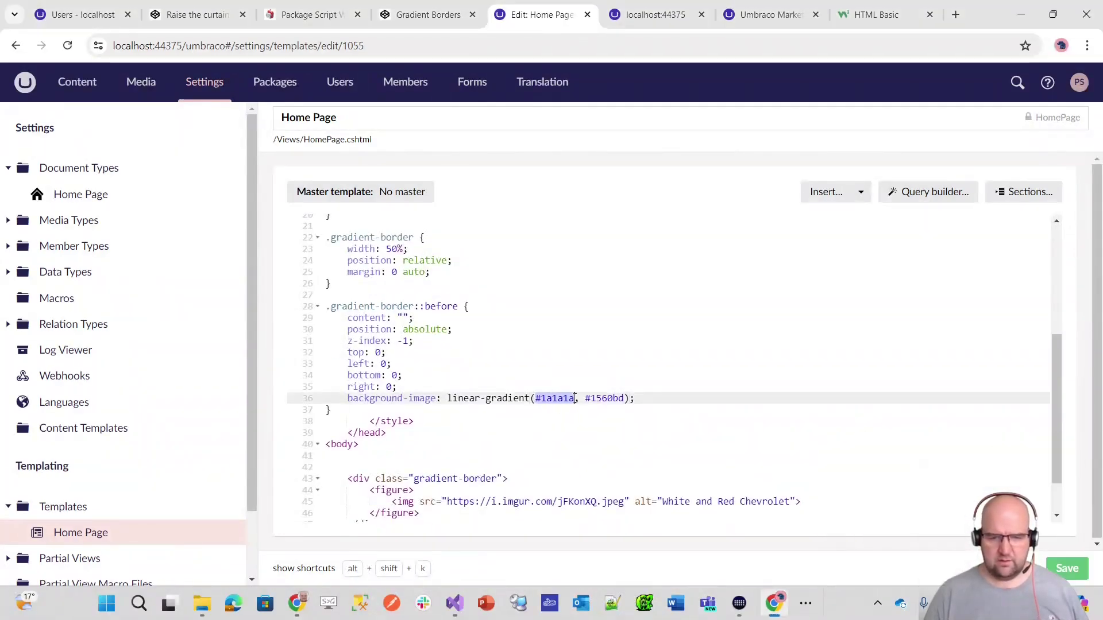
type("@Model")
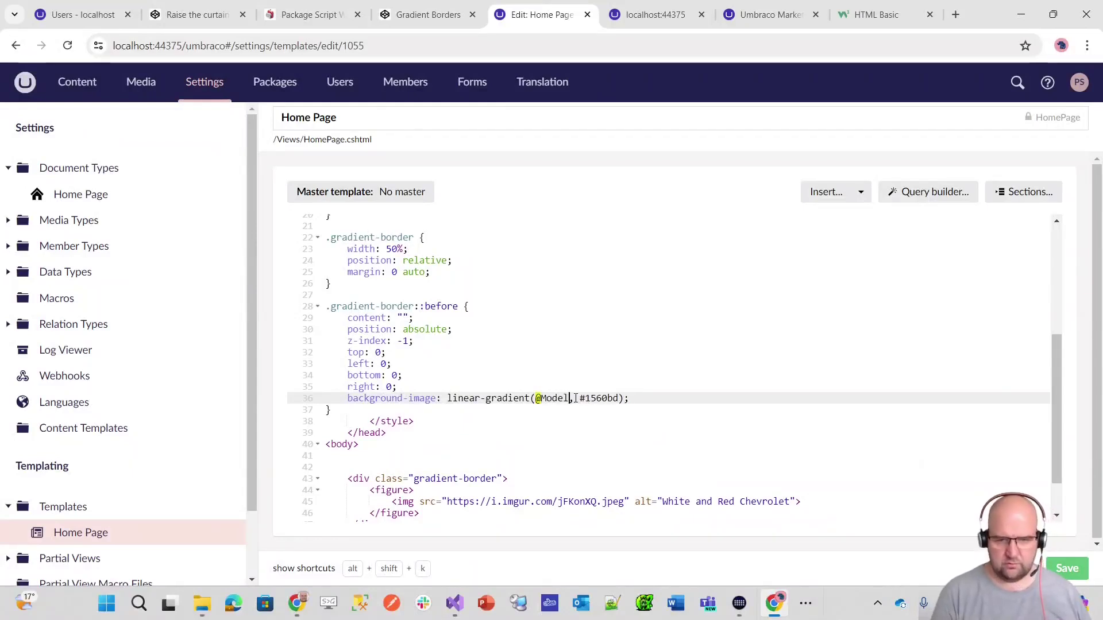
type(".Colour1")
key("Right")
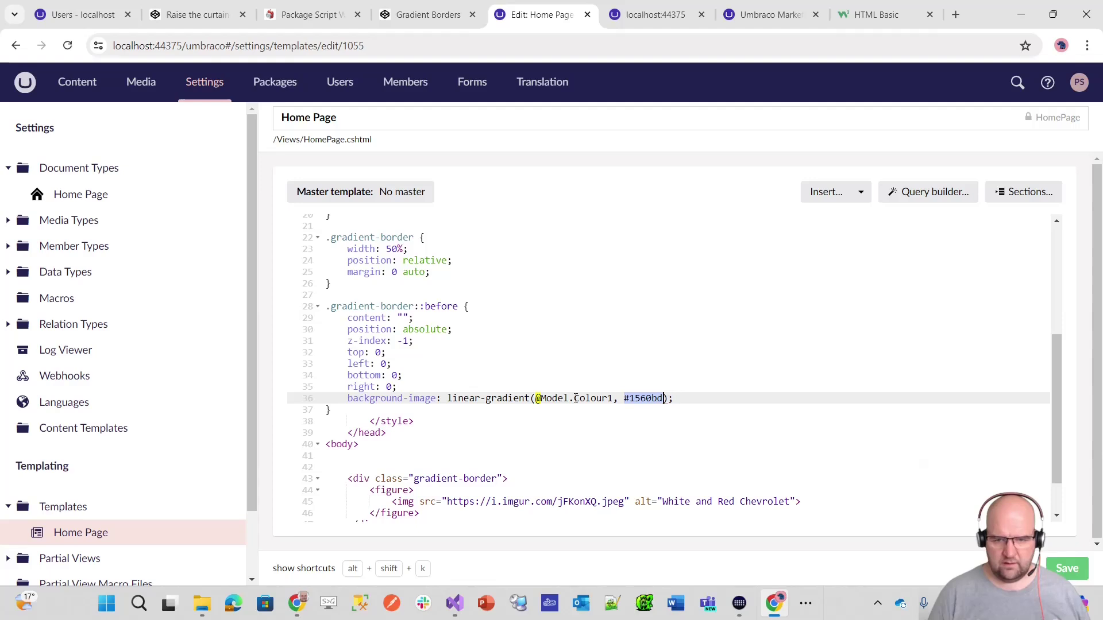
type("@Model.Colour2")
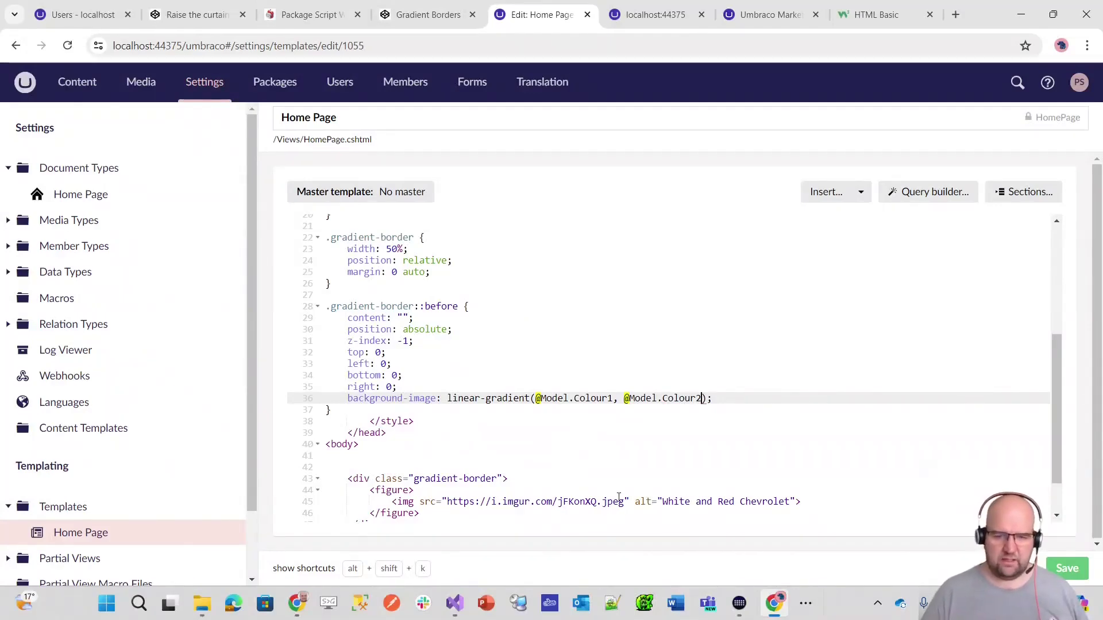
scroll(631, 494, "down", 2)
left_click_drag(446, 447, 617, 448)
type("@Model")
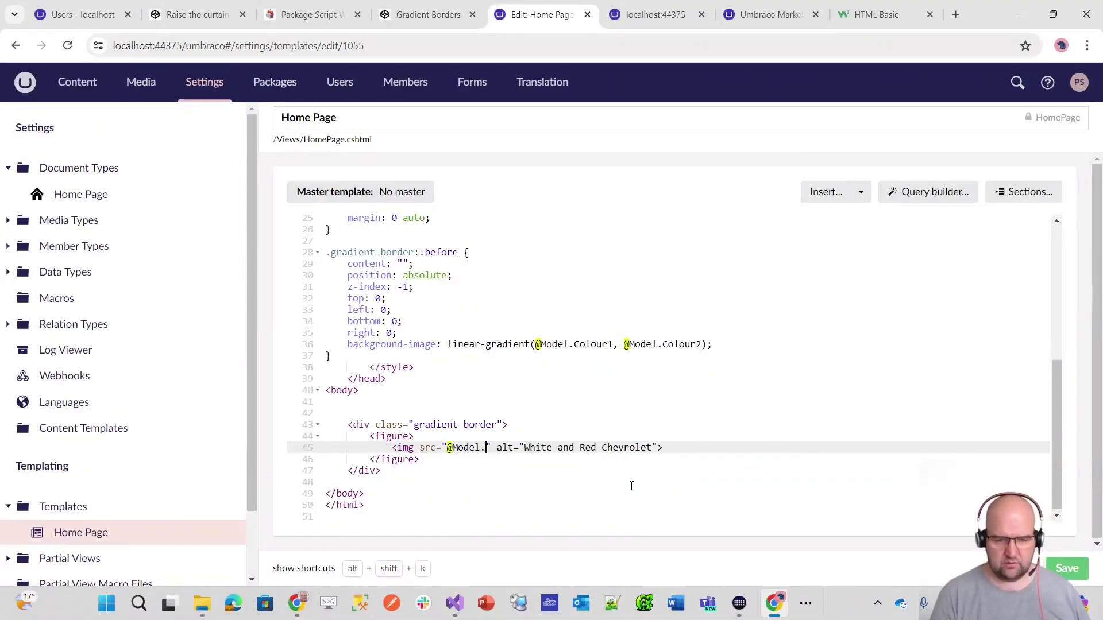
type(".Image.Url")
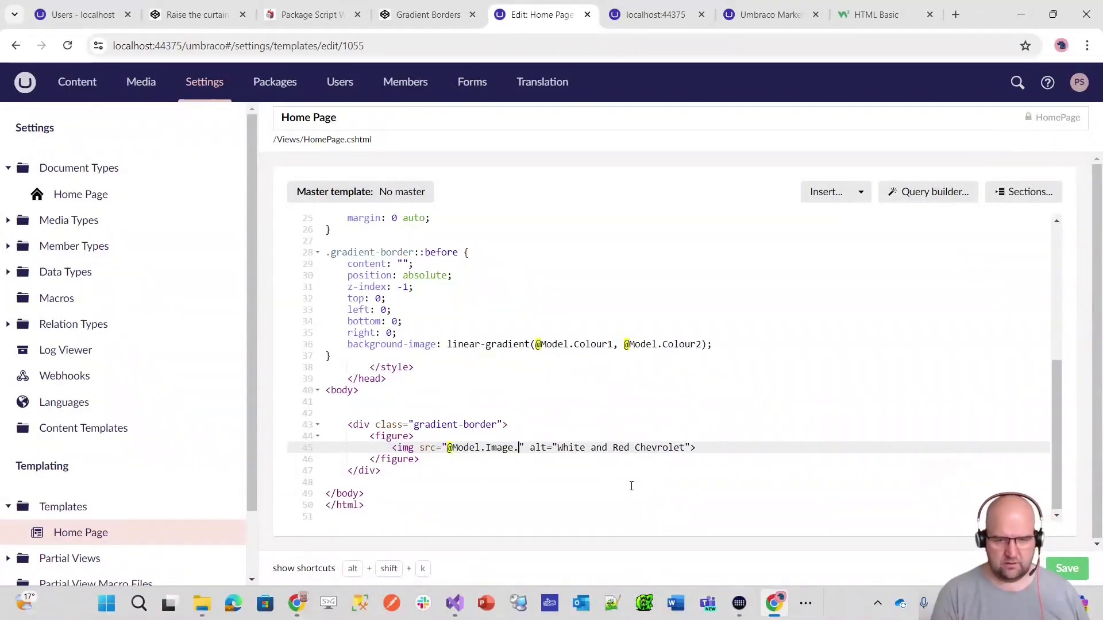
type("()")
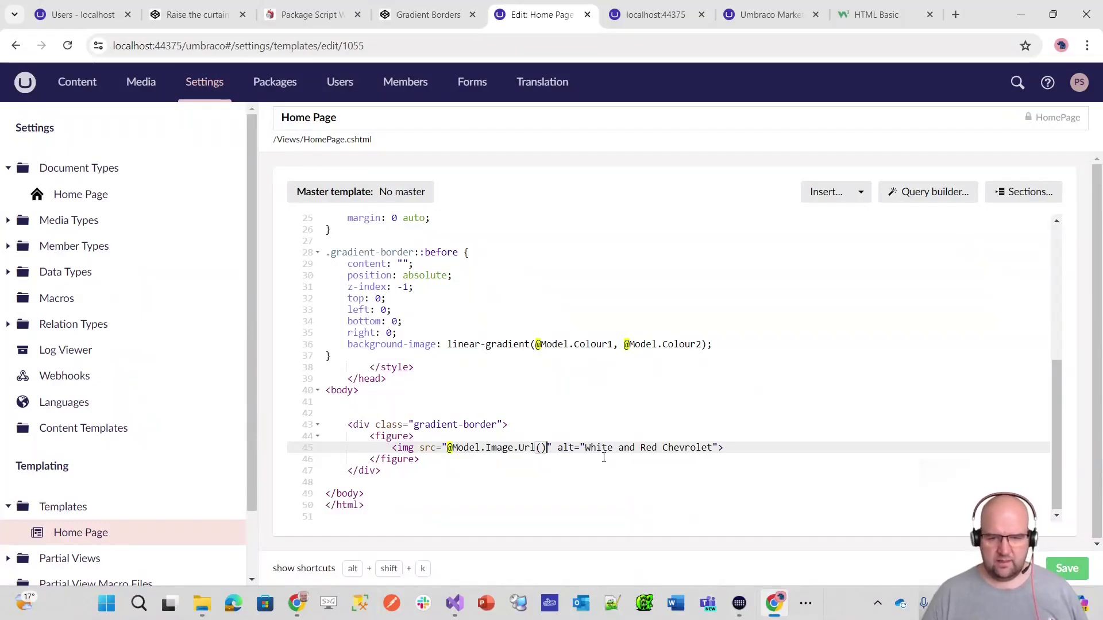
left_click_drag(585, 447, 714, 448)
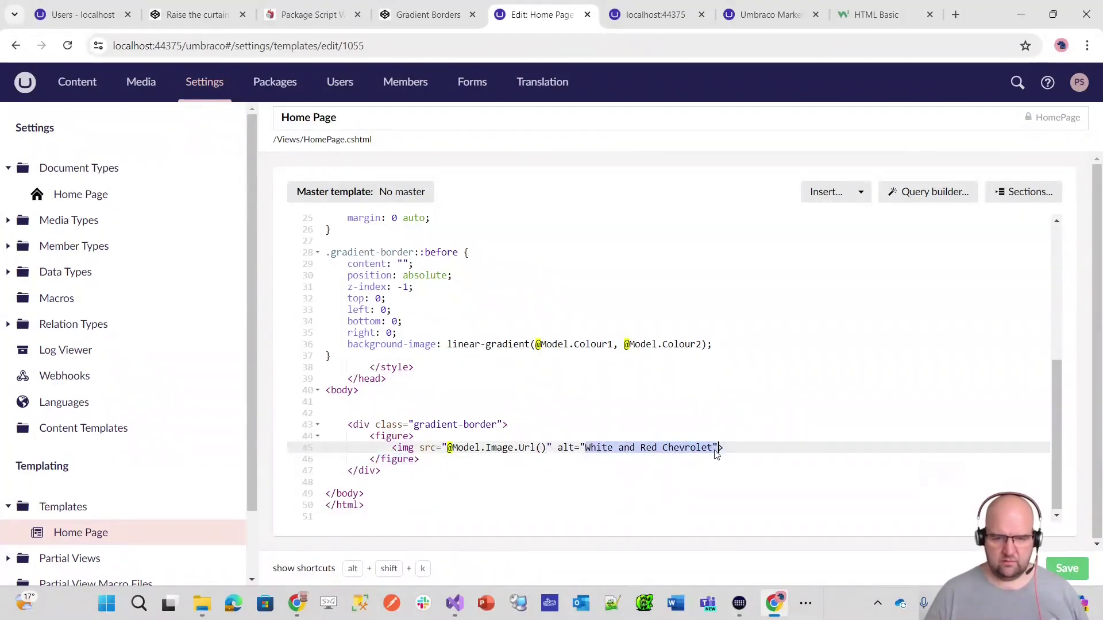
left_click(714, 447)
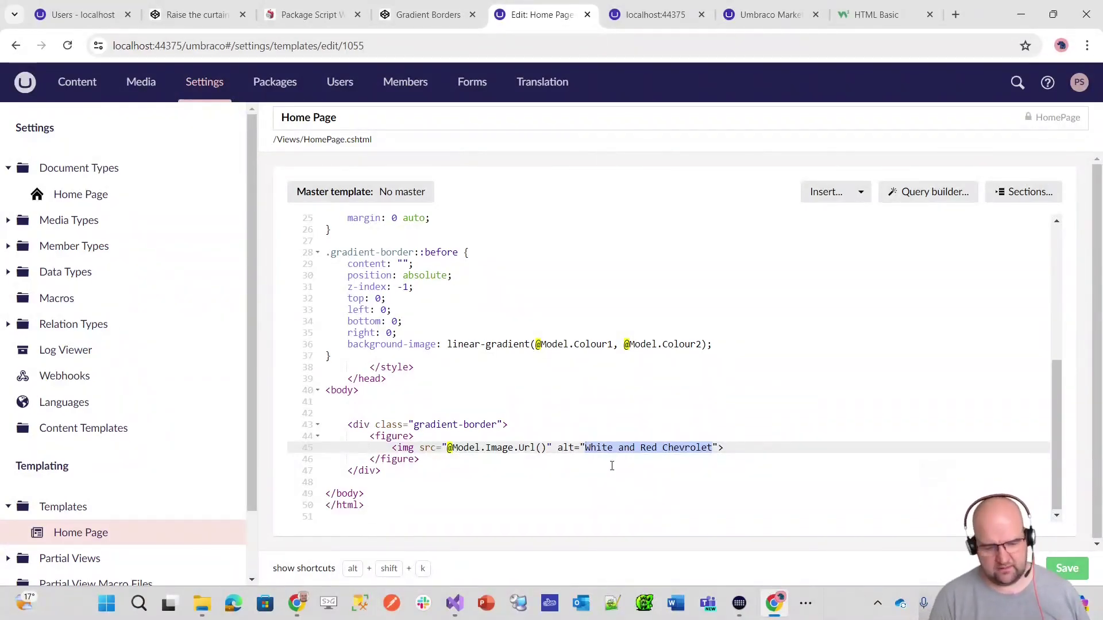
type("@Model.Title")
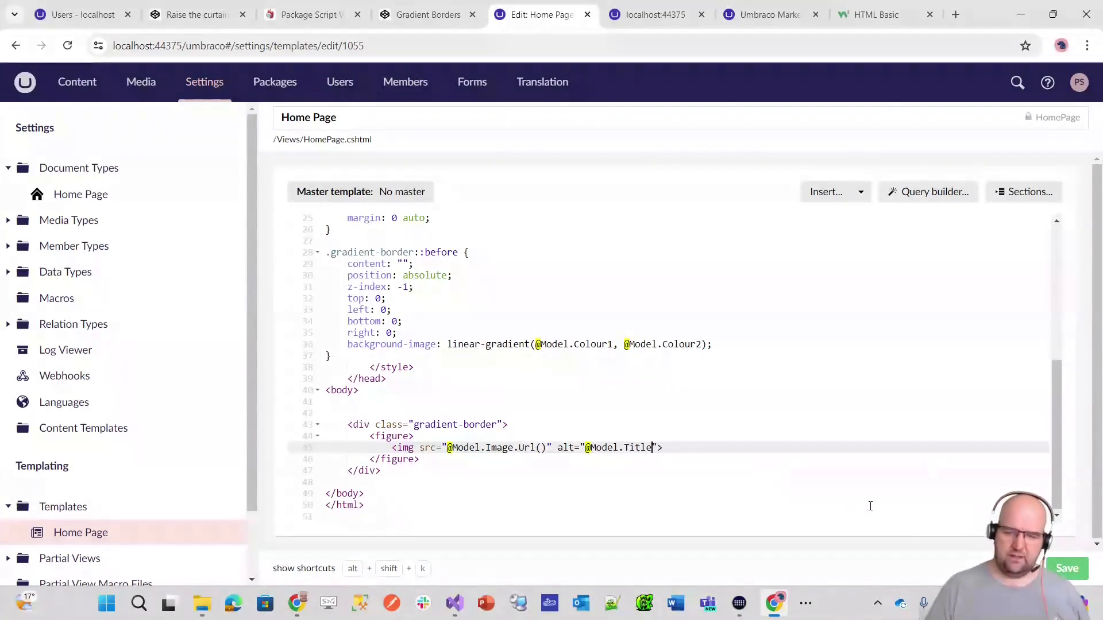
key("ctrl+s")
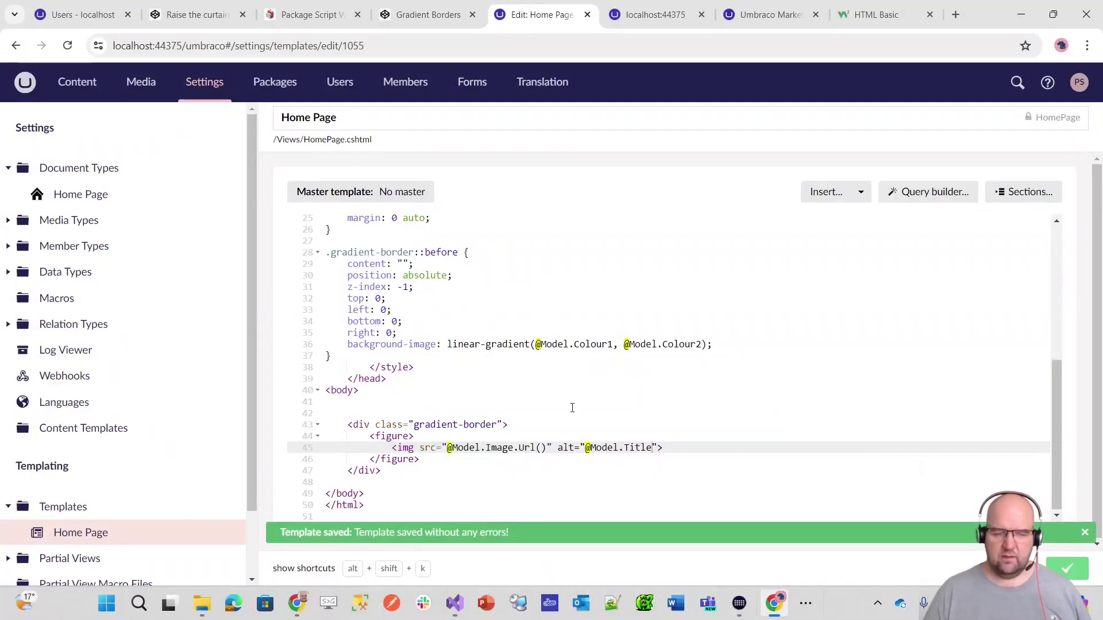
left_click(631, 21)
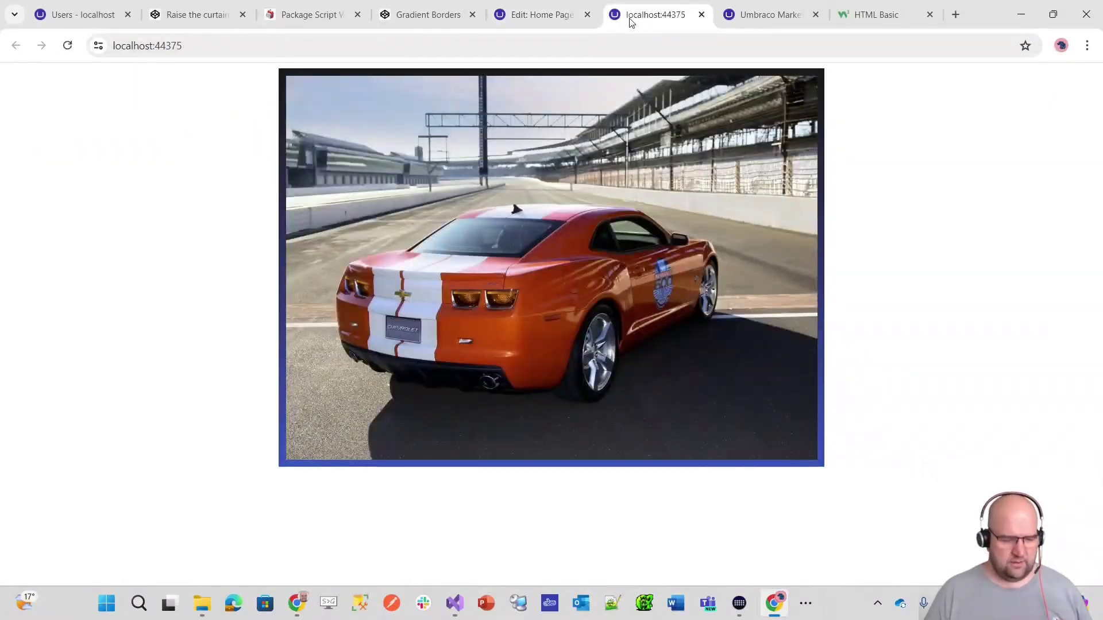
- Reload the site, which throws a NullReferenceException, then open the Home content item
key("F5")
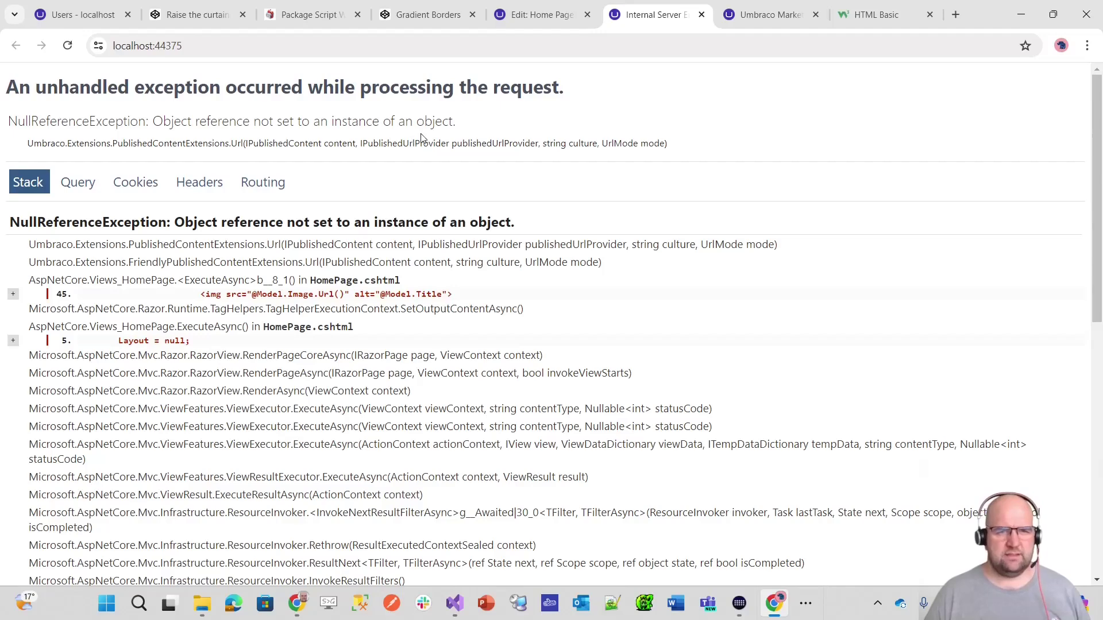
left_click(543, 14)
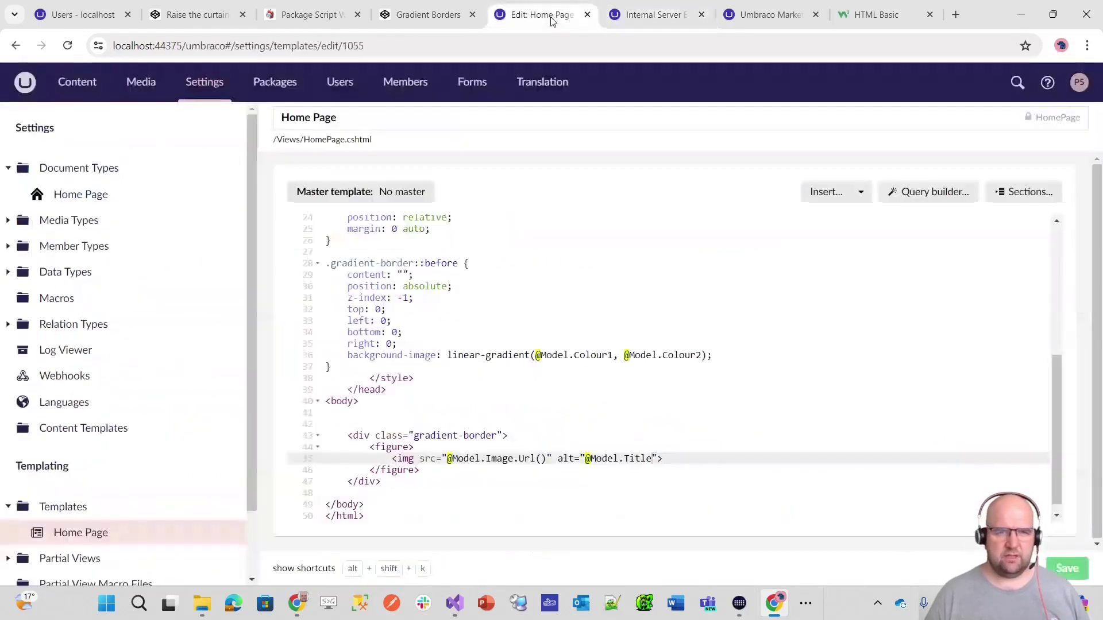
left_click(77, 84)
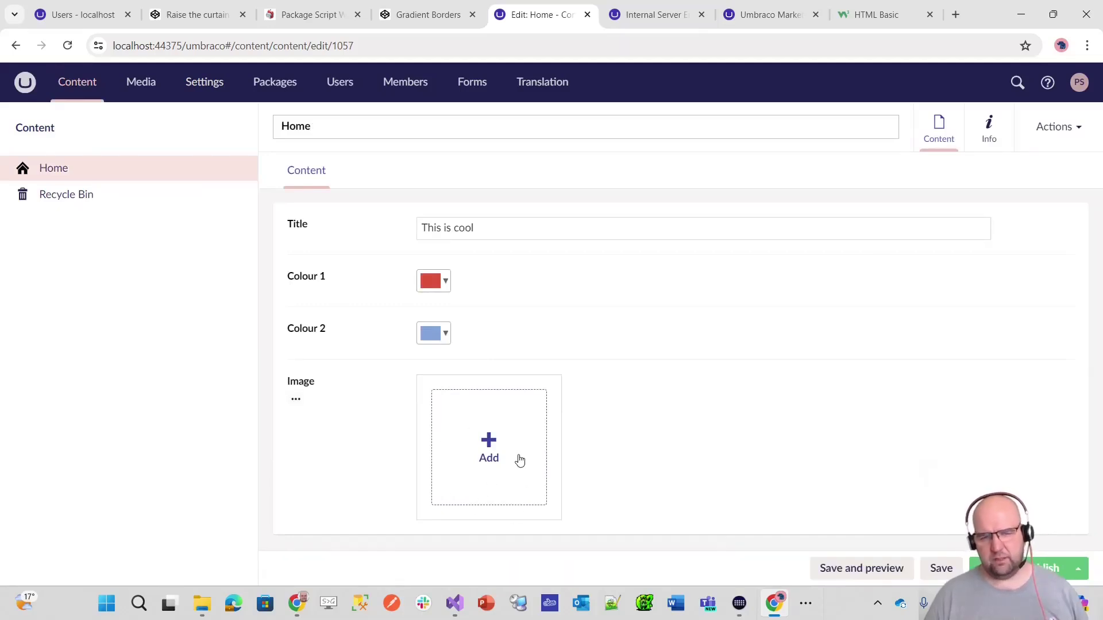
- Retry the Image media picker, dismiss the server error and reload the Home editor
left_click(649, 16)
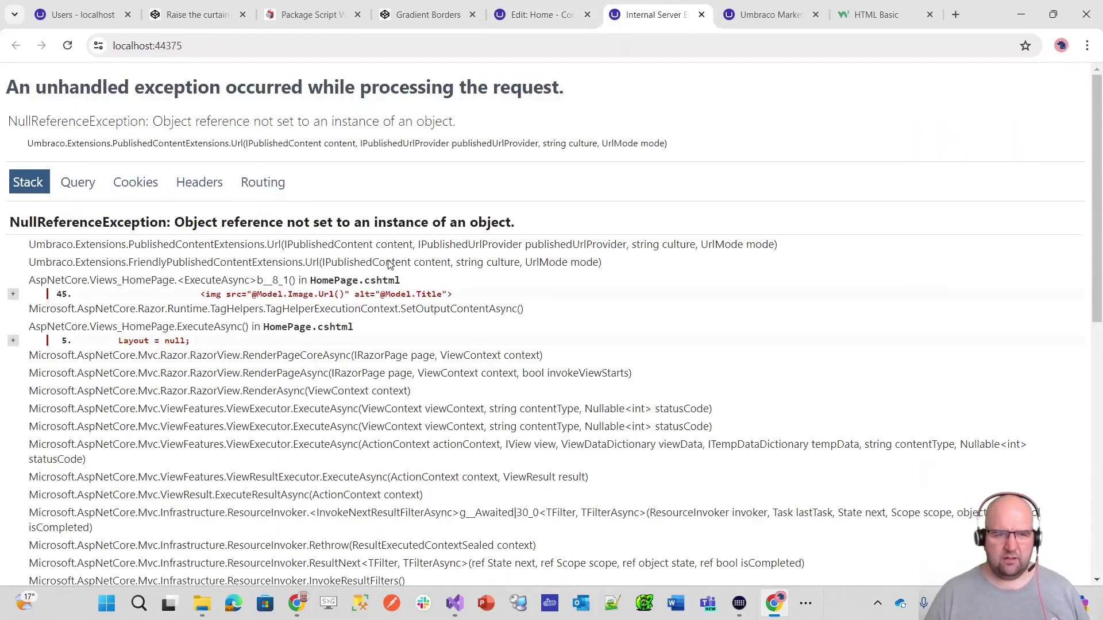
left_click(540, 15)
left_click(490, 447)
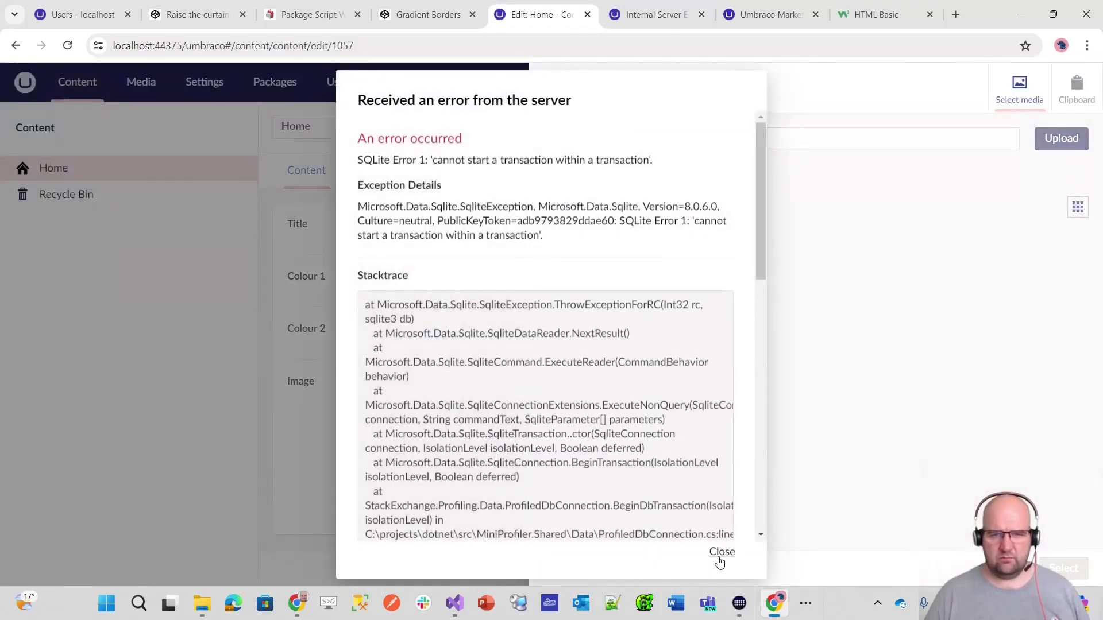
left_click(721, 552)
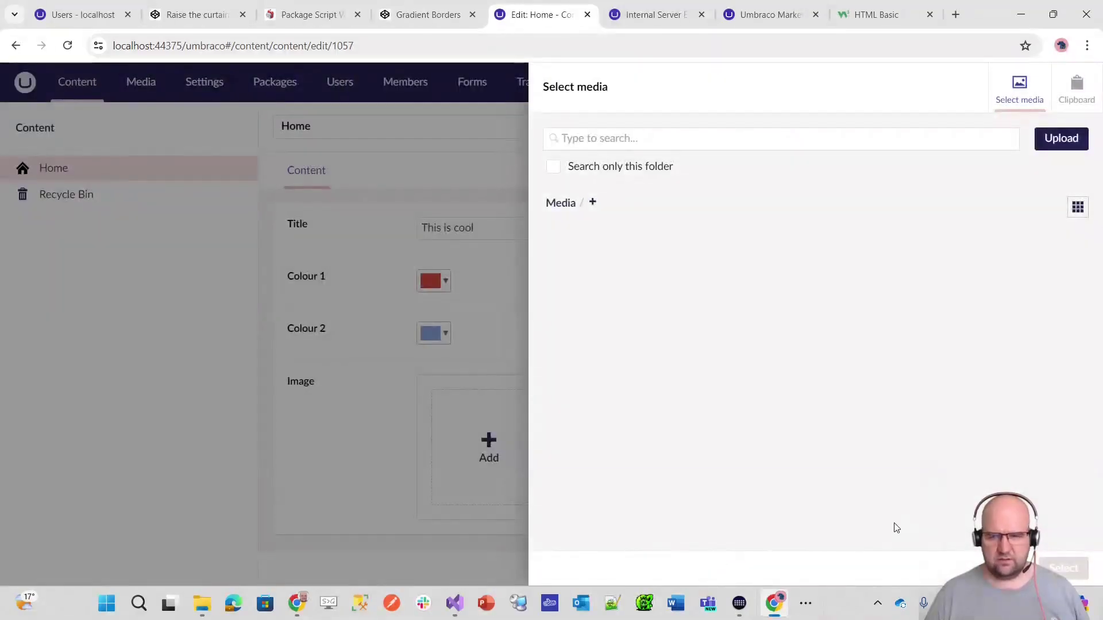
key("Escape")
left_click(67, 46)
- Pick the white cliffs photo from the media library as the Home page's Image
left_click(482, 453)
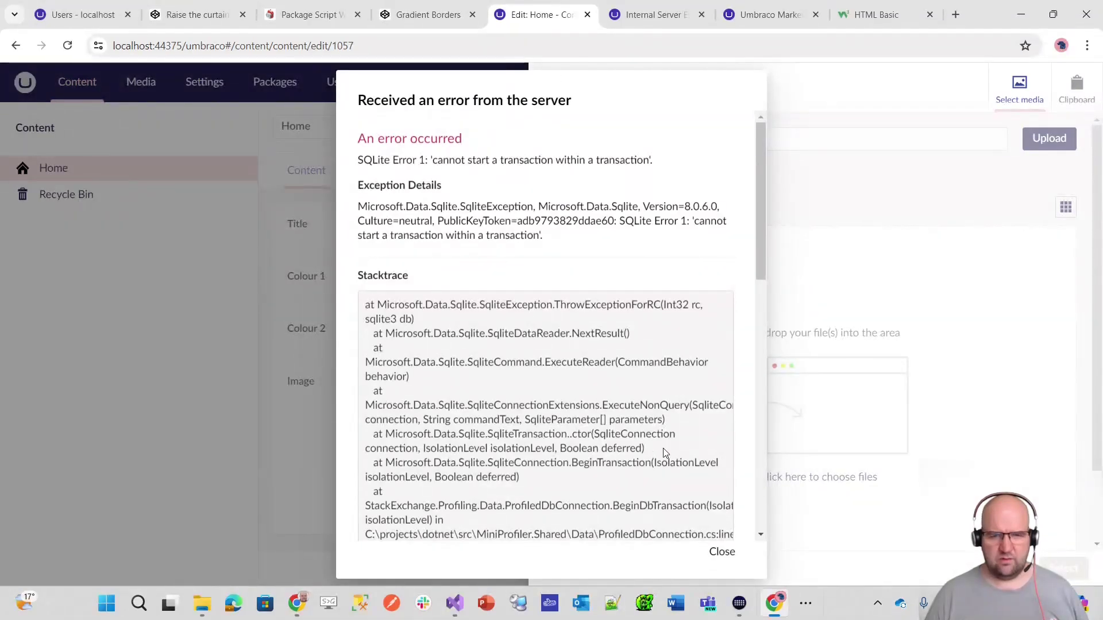
left_click(722, 552)
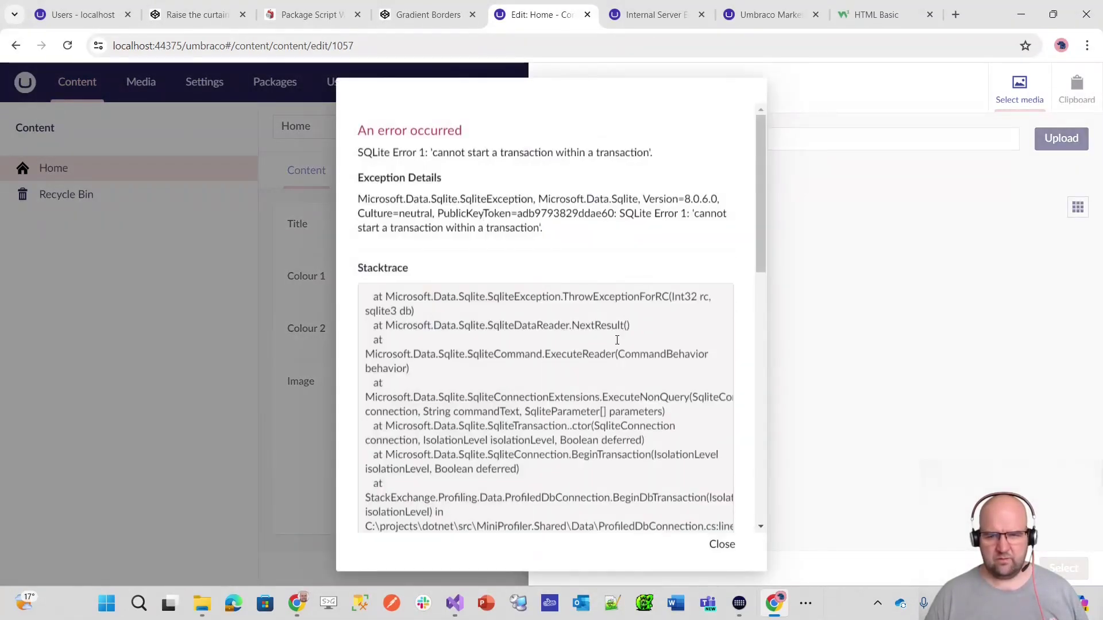
left_click(724, 545)
left_click(632, 302)
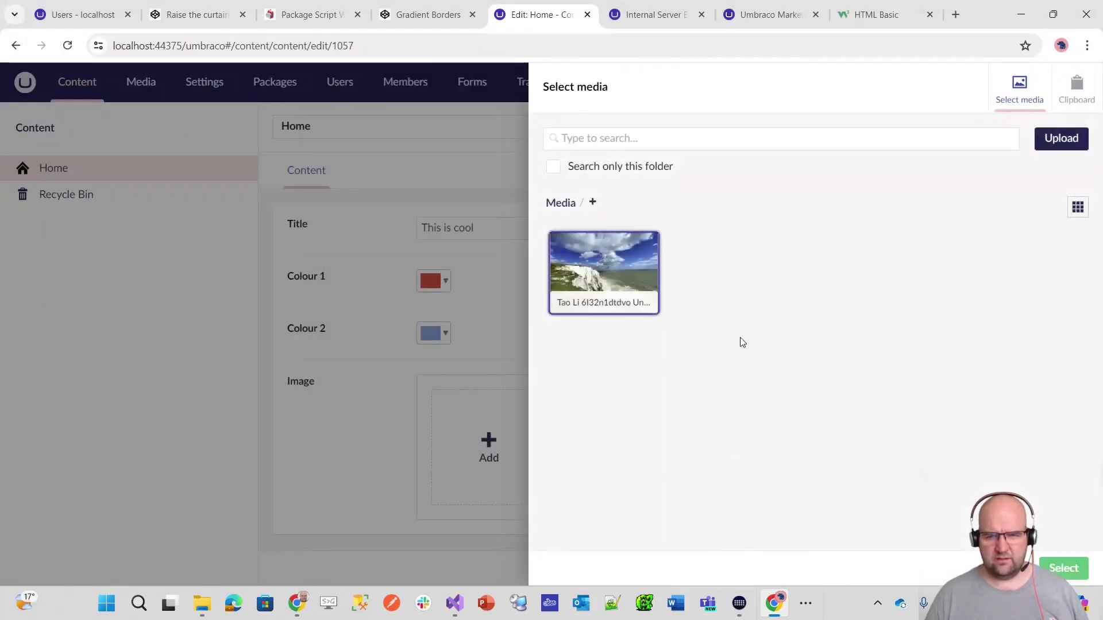
left_click(1063, 568)
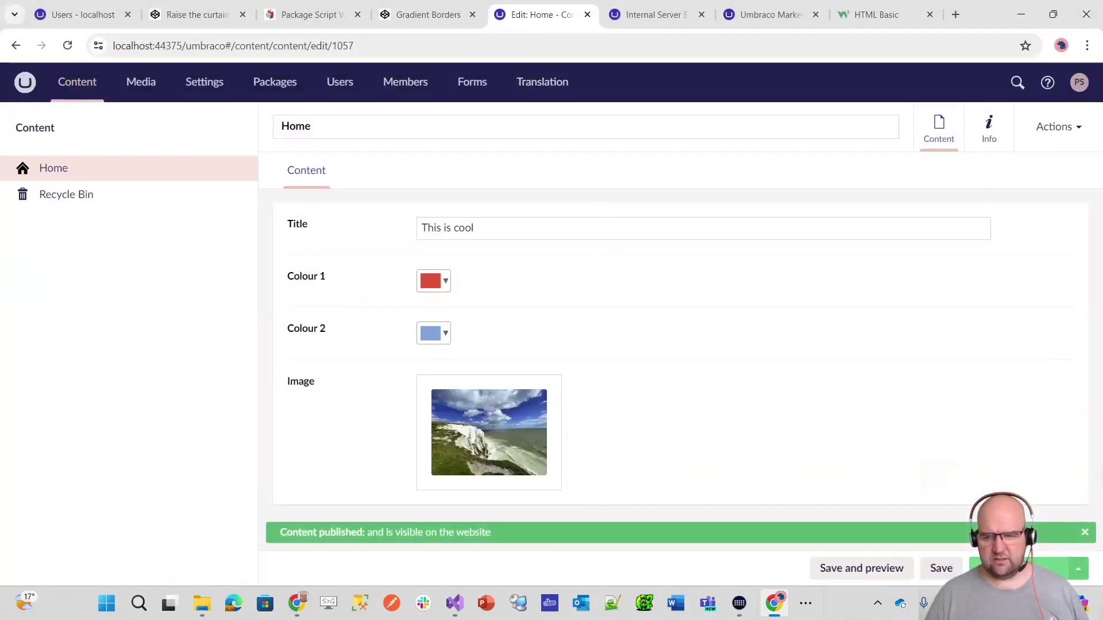
- Reload the live home page to see the cliffs photo inside the gradient border
mouse_move(763, 604)
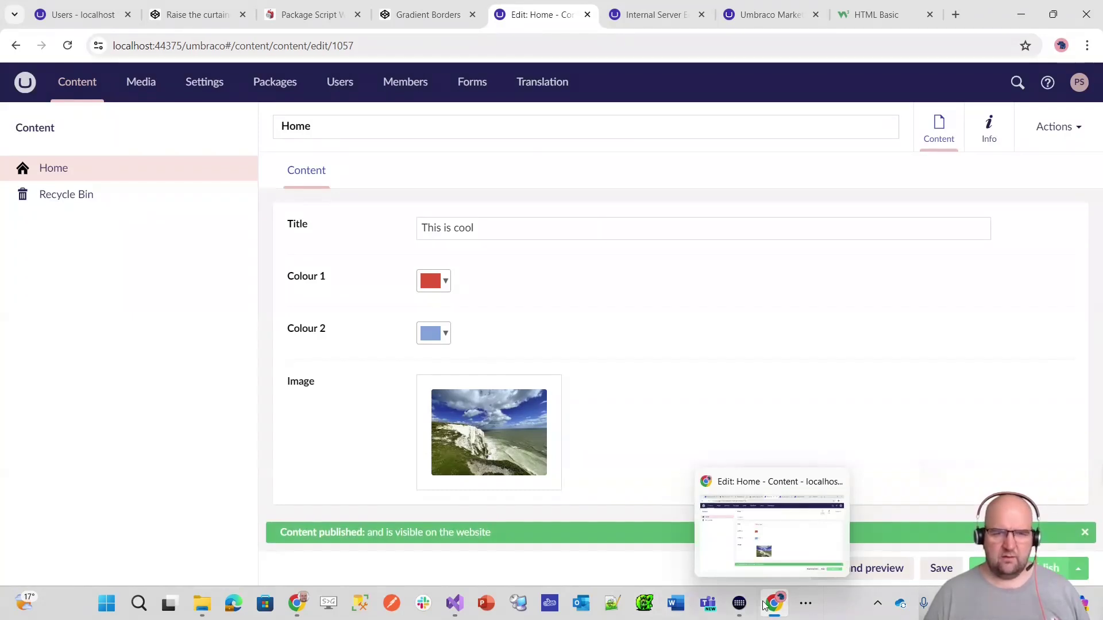
left_click(642, 19)
key("F5")
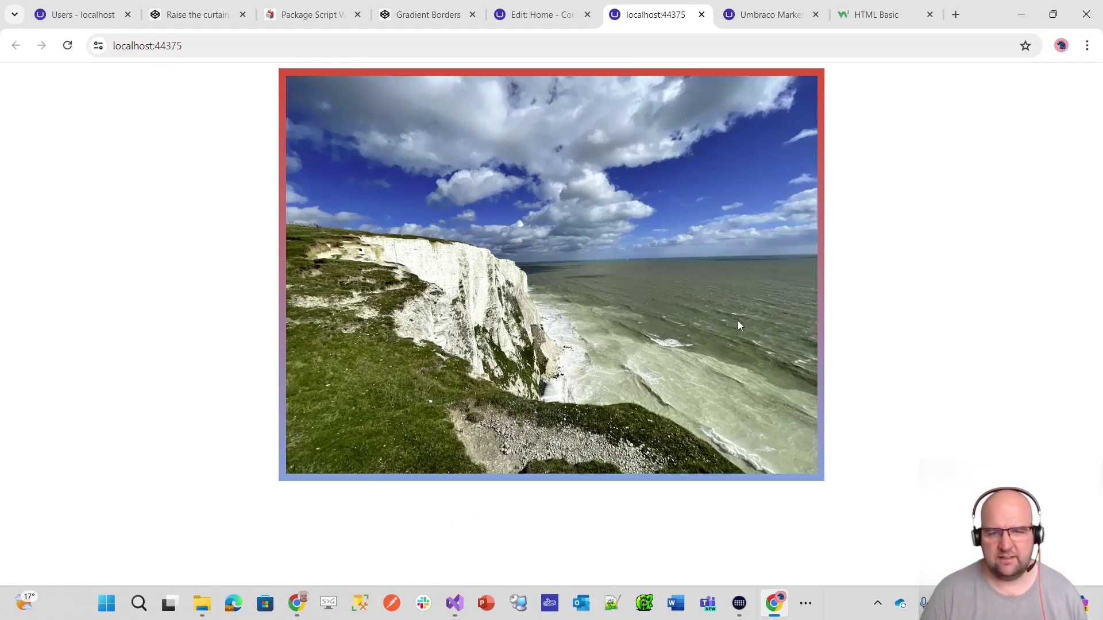
- Go back to the Edit: Home tab in the Umbraco backoffice
left_click(538, 16)
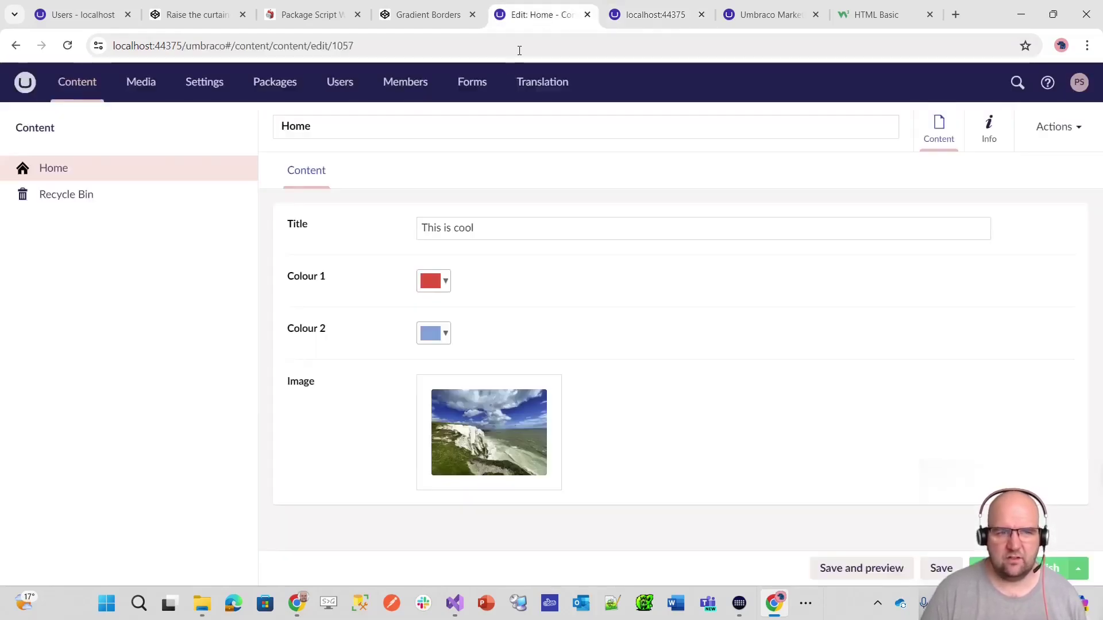
- Set Colour 1 to magenta #c90076 and Colour 2 to dark red #660000
left_click(435, 281)
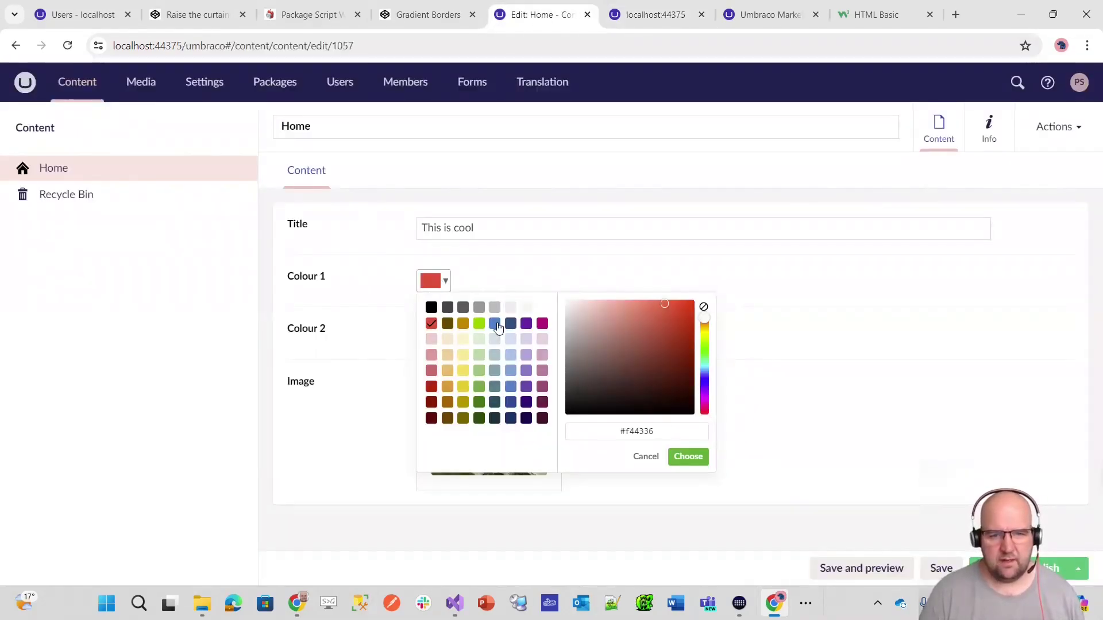
left_click(542, 323)
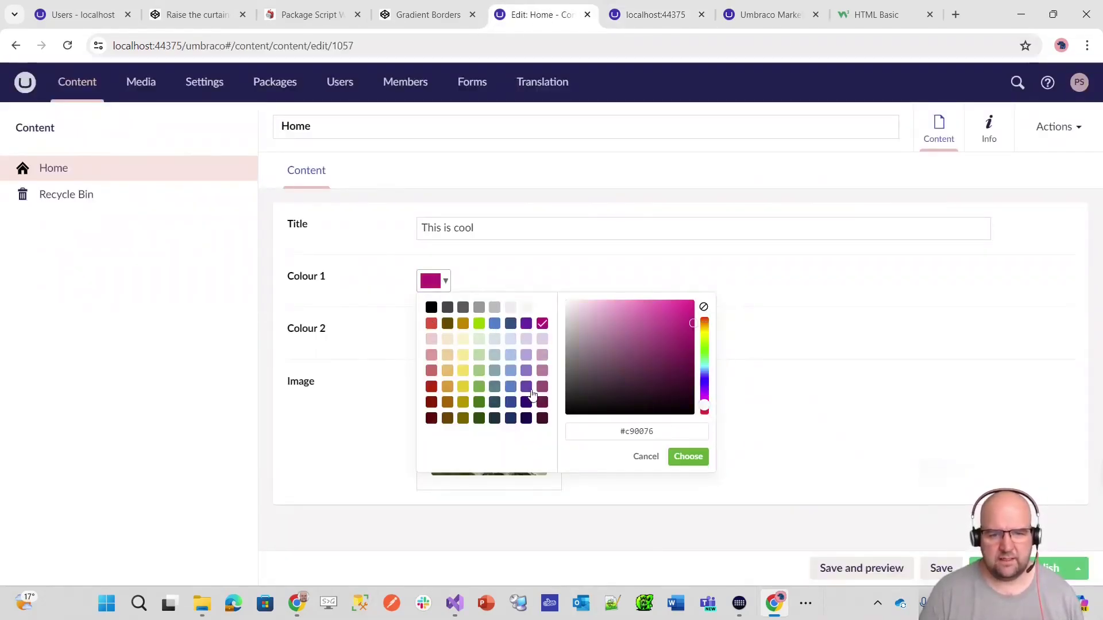
left_click(690, 457)
left_click(436, 335)
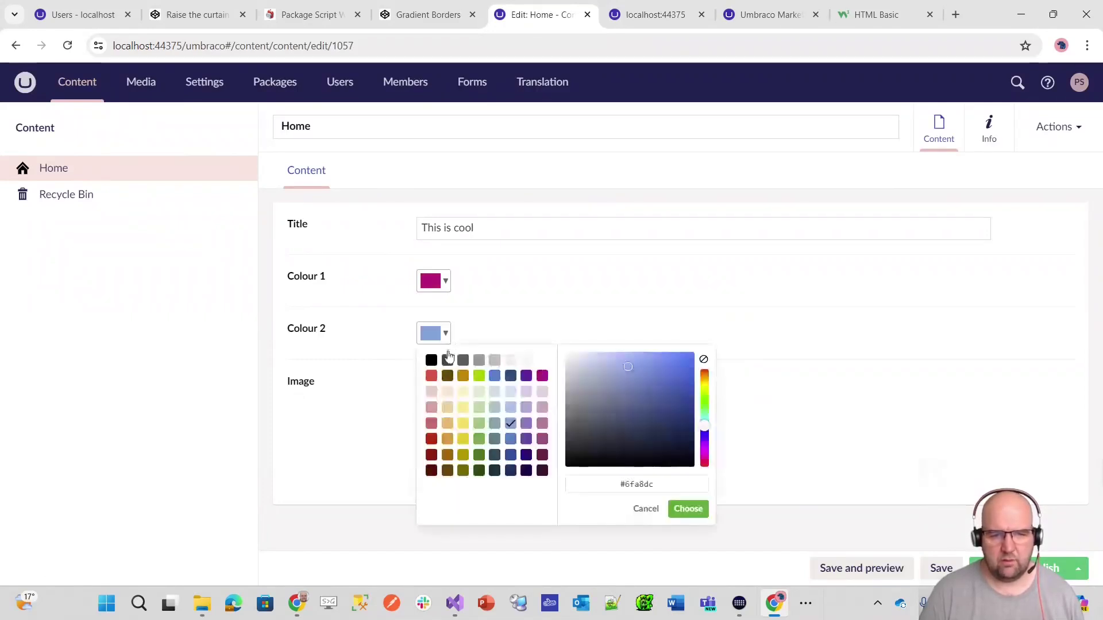
left_click(432, 472)
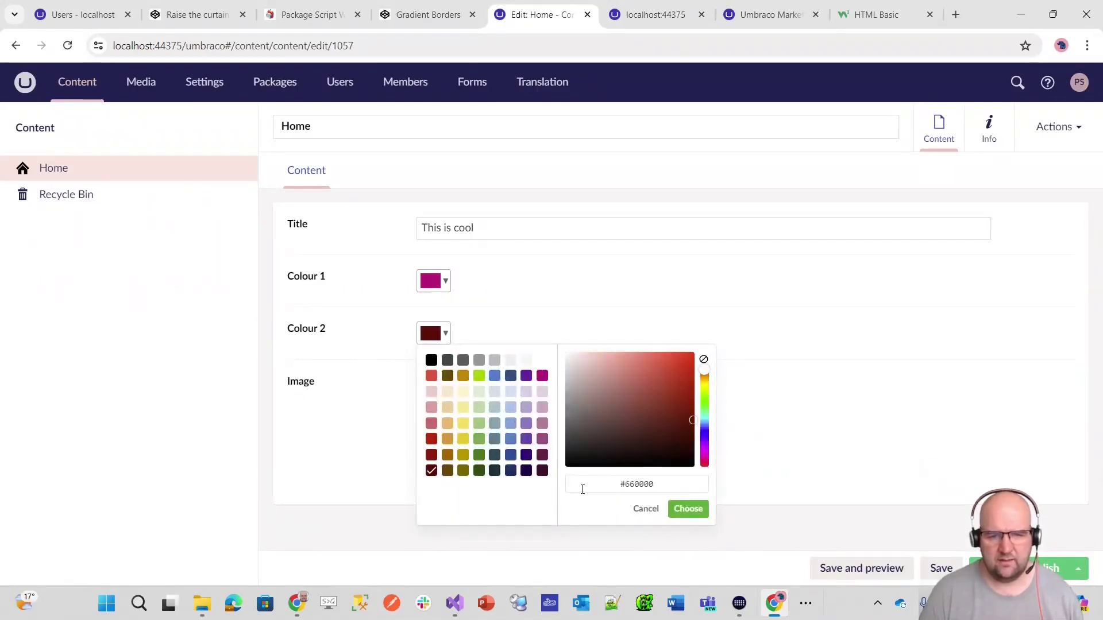
left_click(688, 508)
- Publish the Home page and reload the live site to show the magenta-to-dark-red border
left_click(1034, 568)
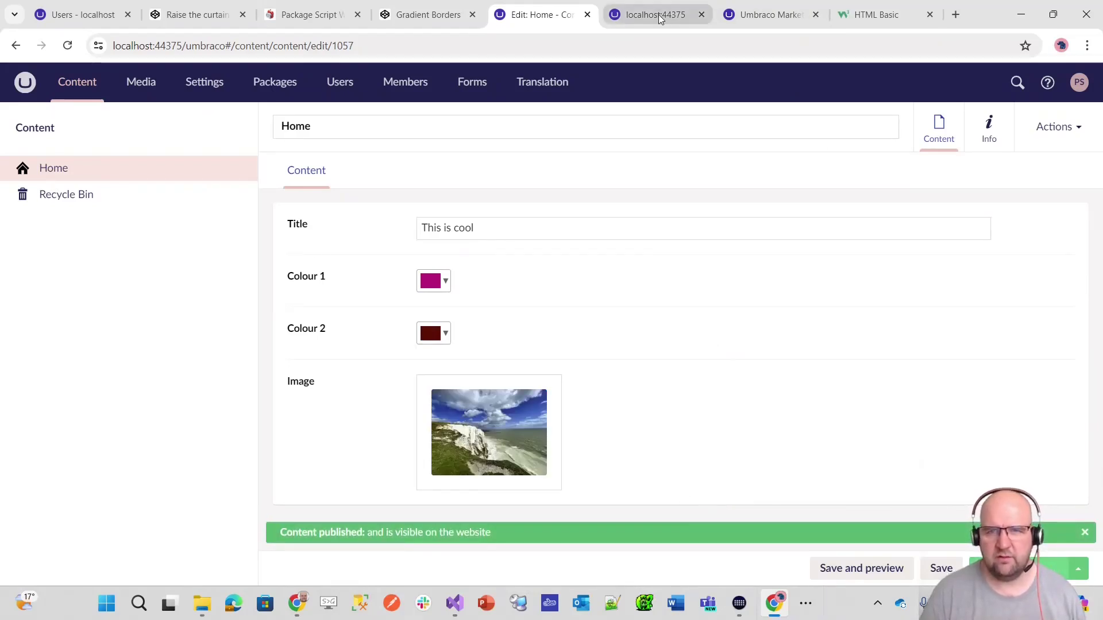
left_click(660, 19)
key("F5")
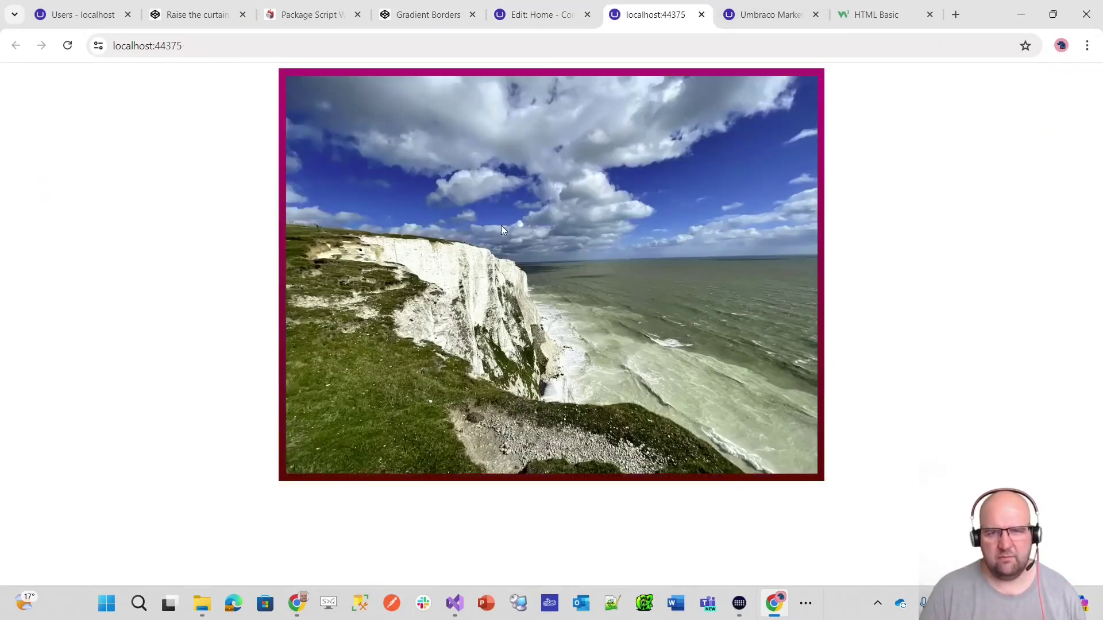